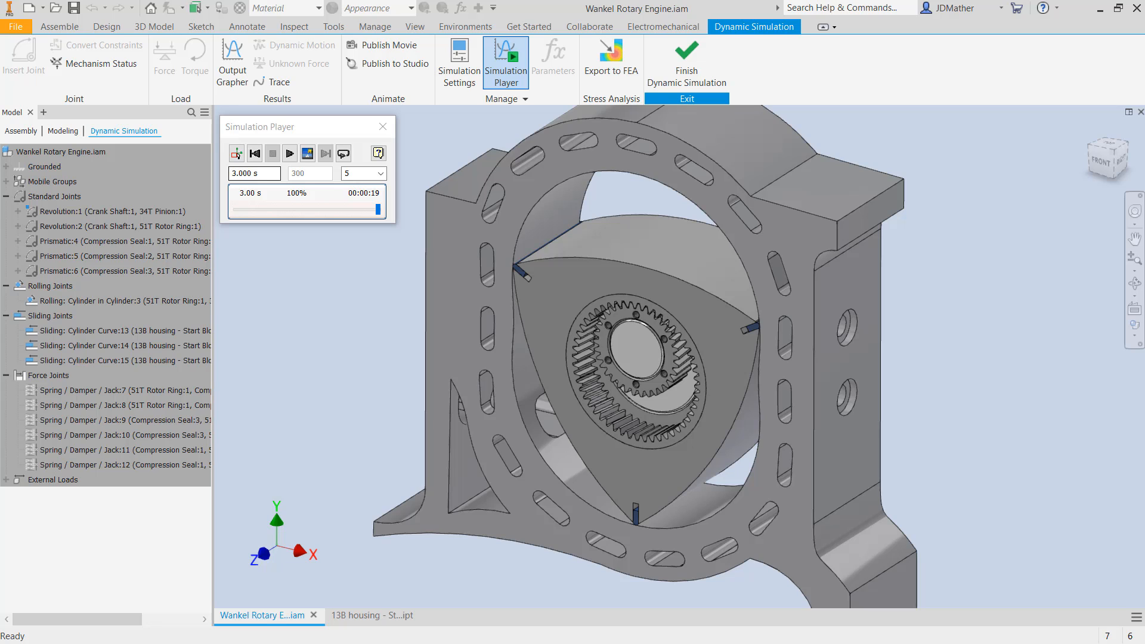
- Rewind and replay the finished Wankel engine simulation, examining the moving rotor from the front and the back
{"action": "left_click", "coordinate": [289, 153]}
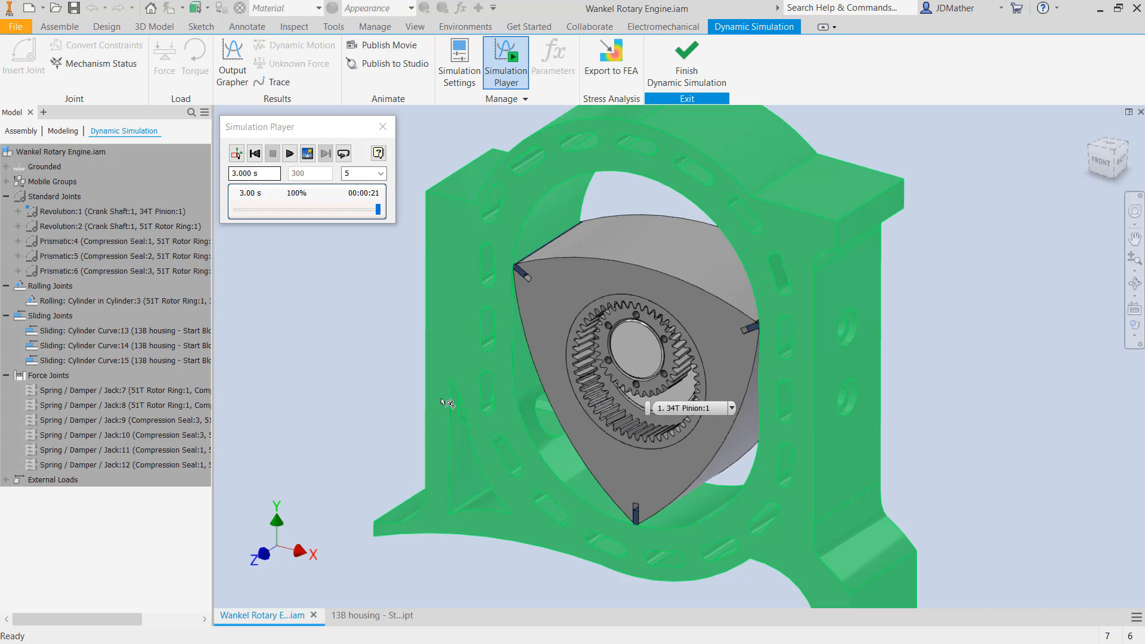
{"action": "left_click", "coordinate": [255, 154]}
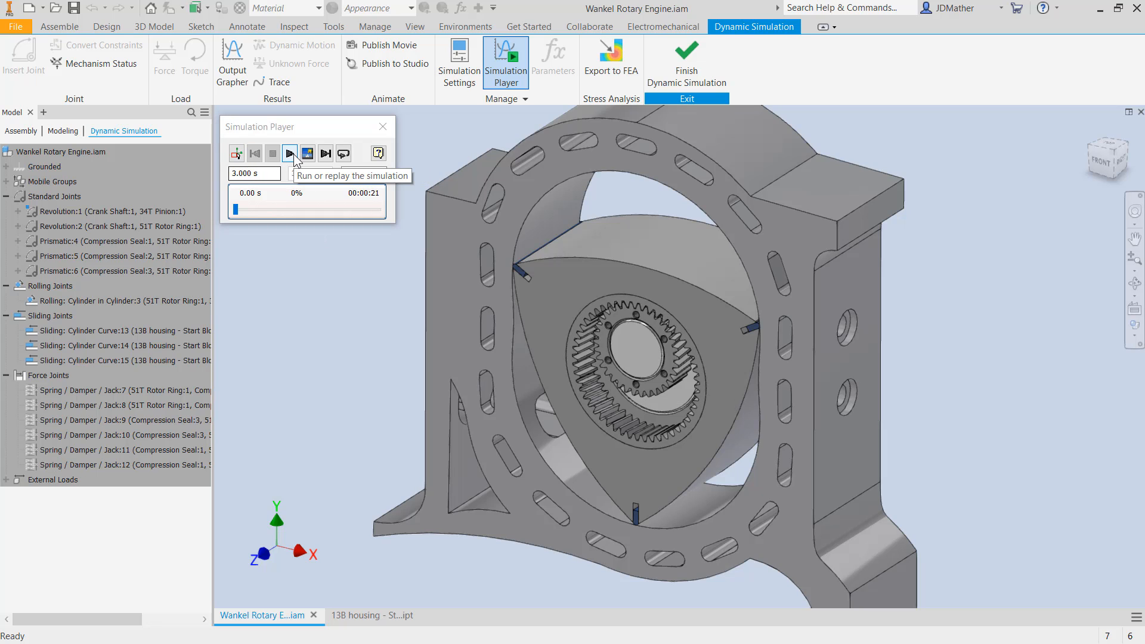
{"action": "left_click", "coordinate": [290, 154]}
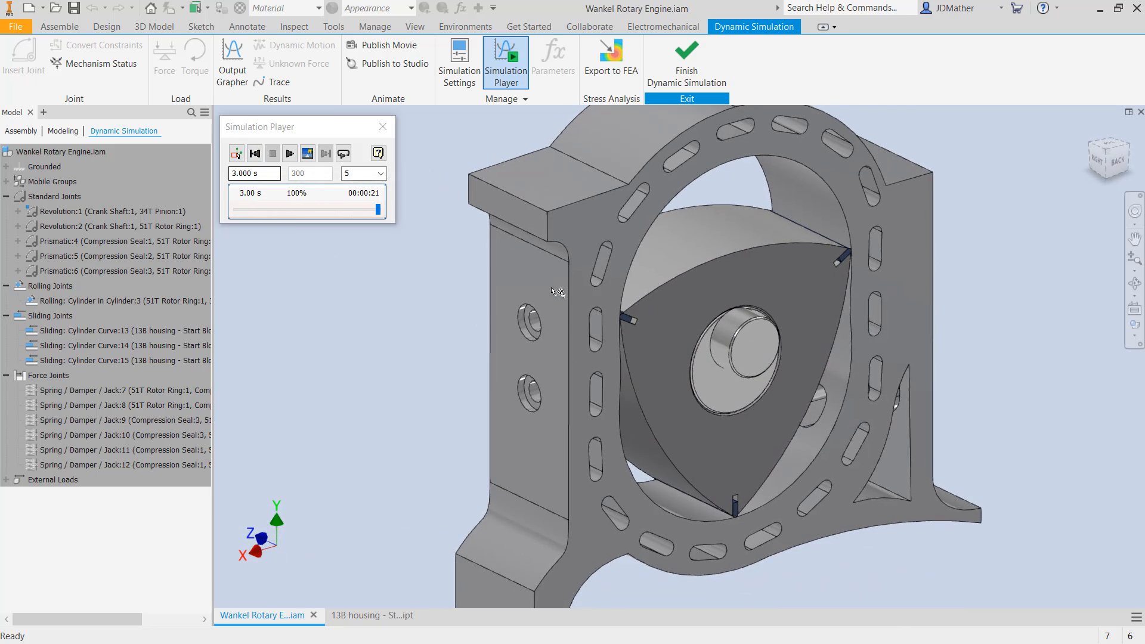
{"action": "left_click", "coordinate": [256, 154]}
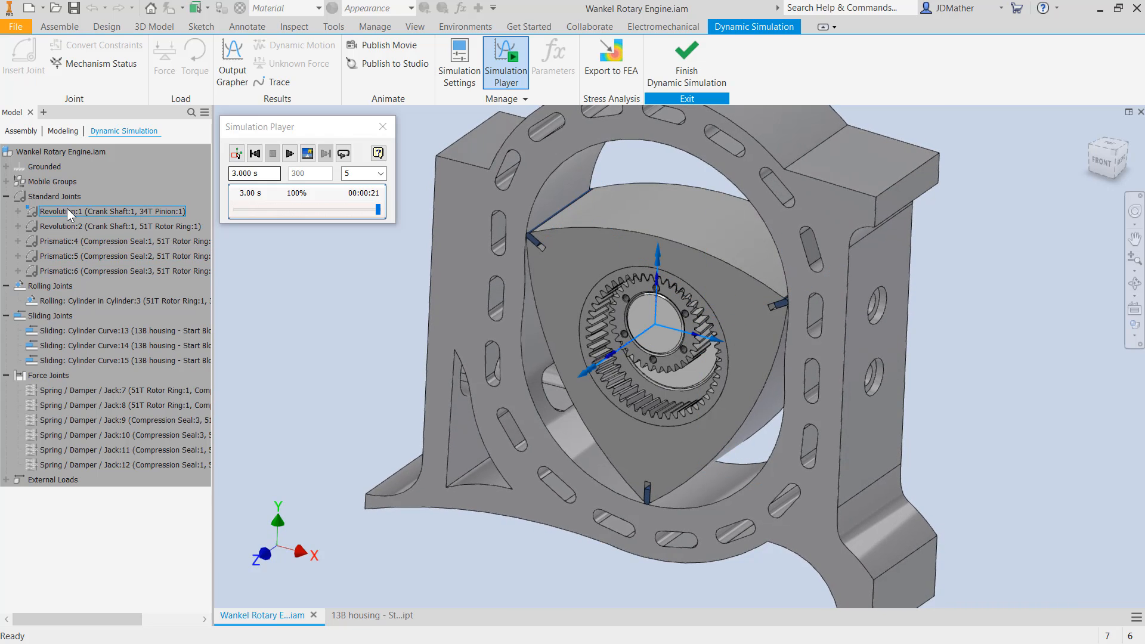
- Inspect the revolution joint between the crank shaft and 51T rotor ring, and replay the simulation from the start
{"action": "left_click", "coordinate": [68, 227]}
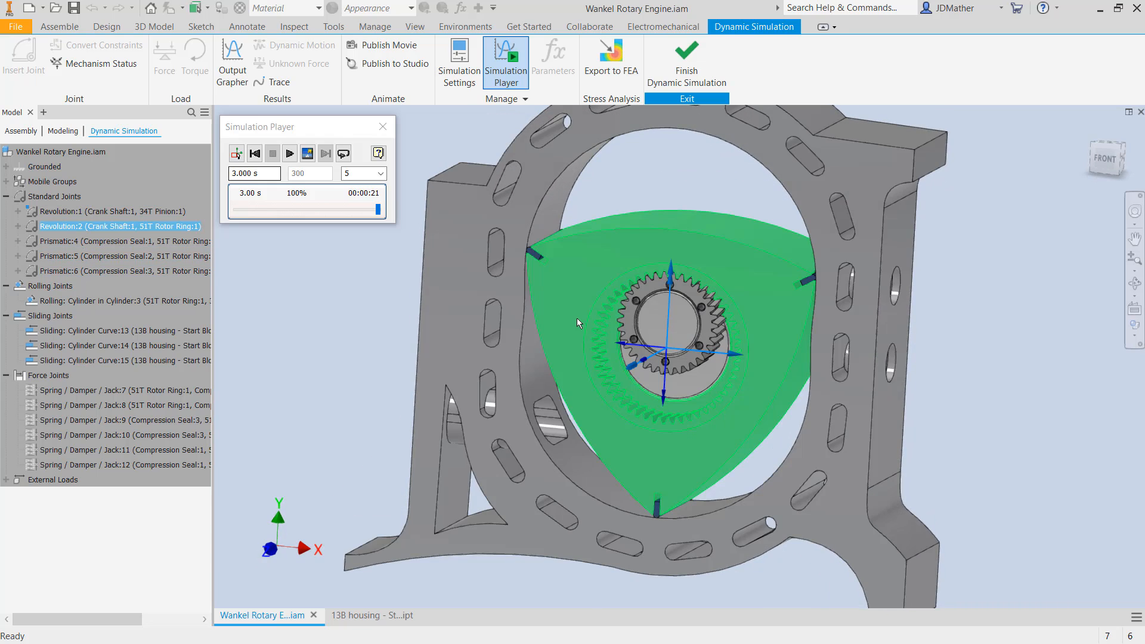
{"action": "left_click", "coordinate": [279, 321]}
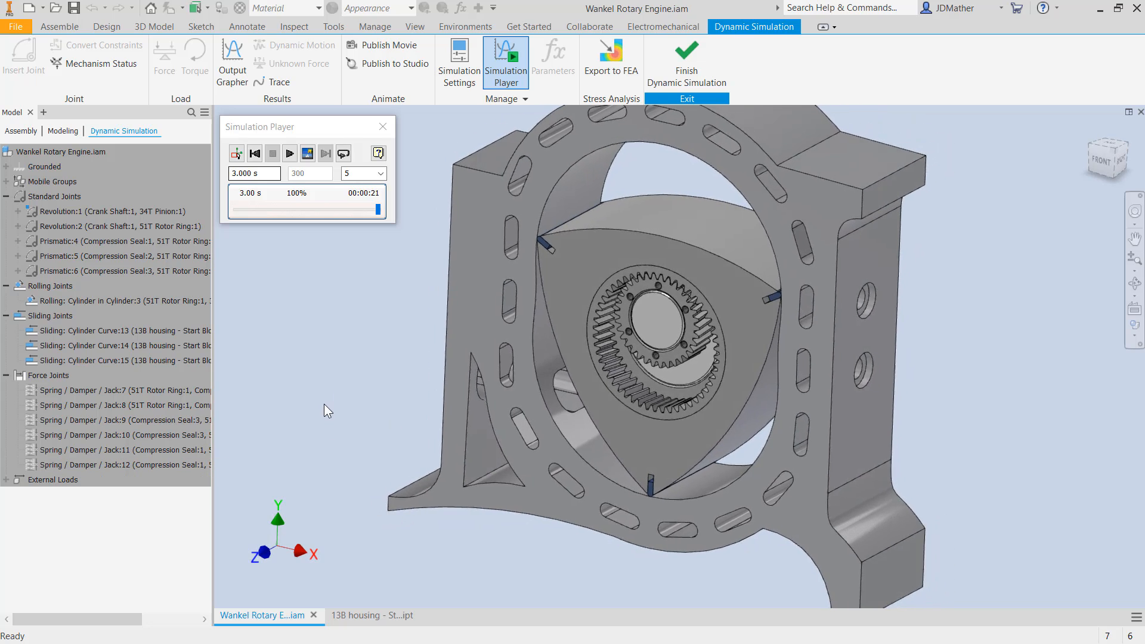
{"action": "left_click", "coordinate": [257, 154]}
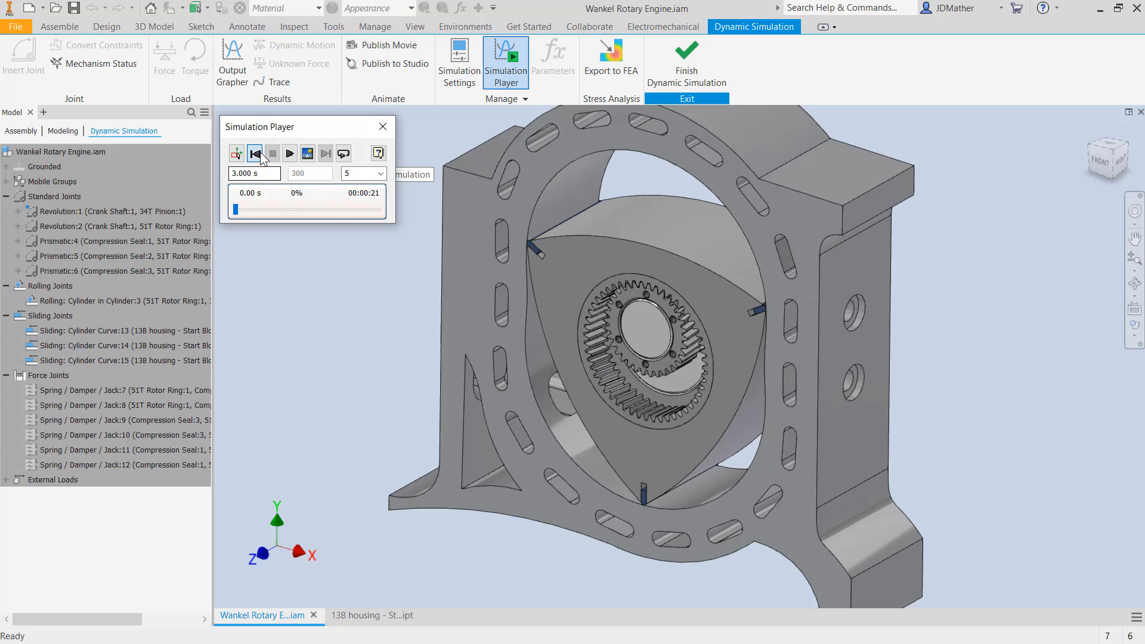
{"action": "left_click", "coordinate": [291, 155]}
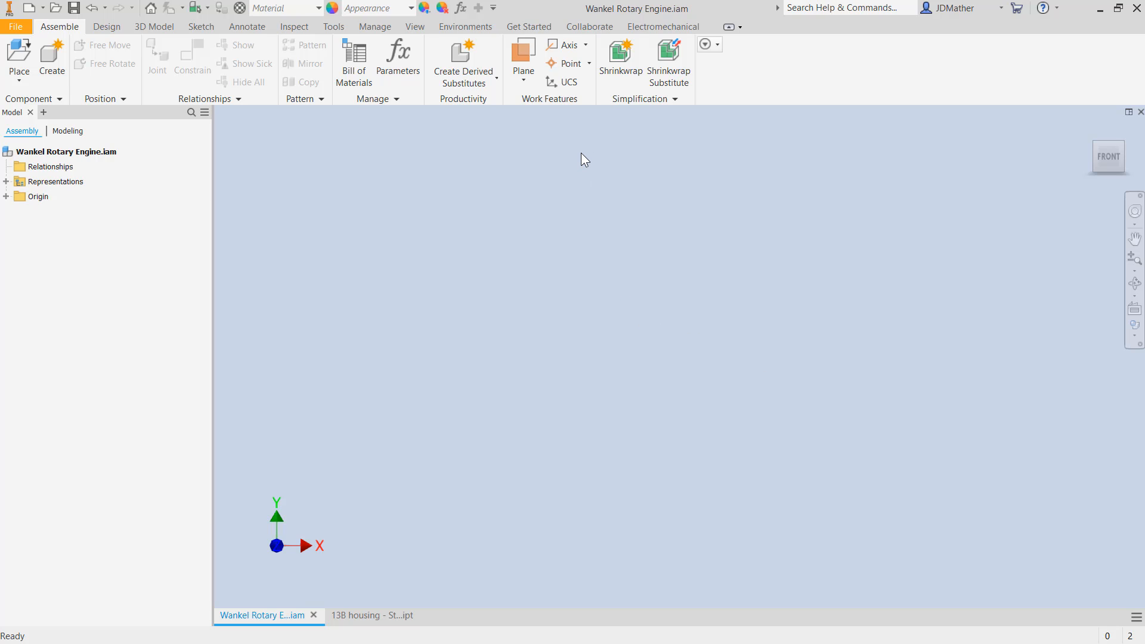
- Place 13B housing - Start Block.ipt in the empty assembly, grounded at the origin, and view it in the home orientation
{"action": "left_click", "coordinate": [17, 55]}
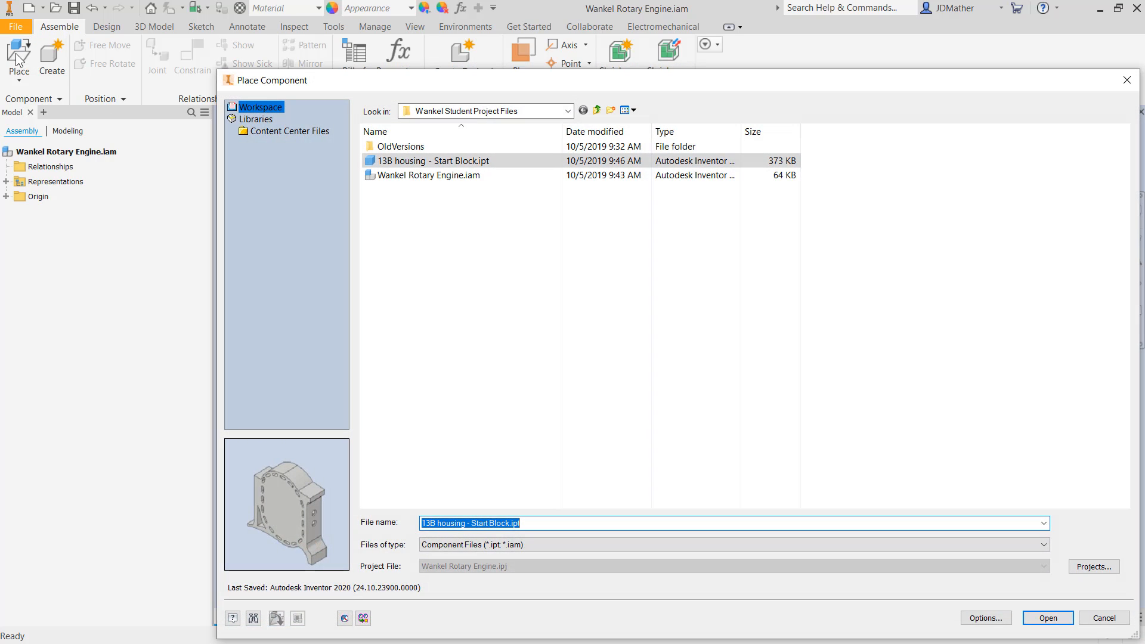
{"action": "left_click", "coordinate": [379, 163]}
{"action": "left_click", "coordinate": [1045, 619]}
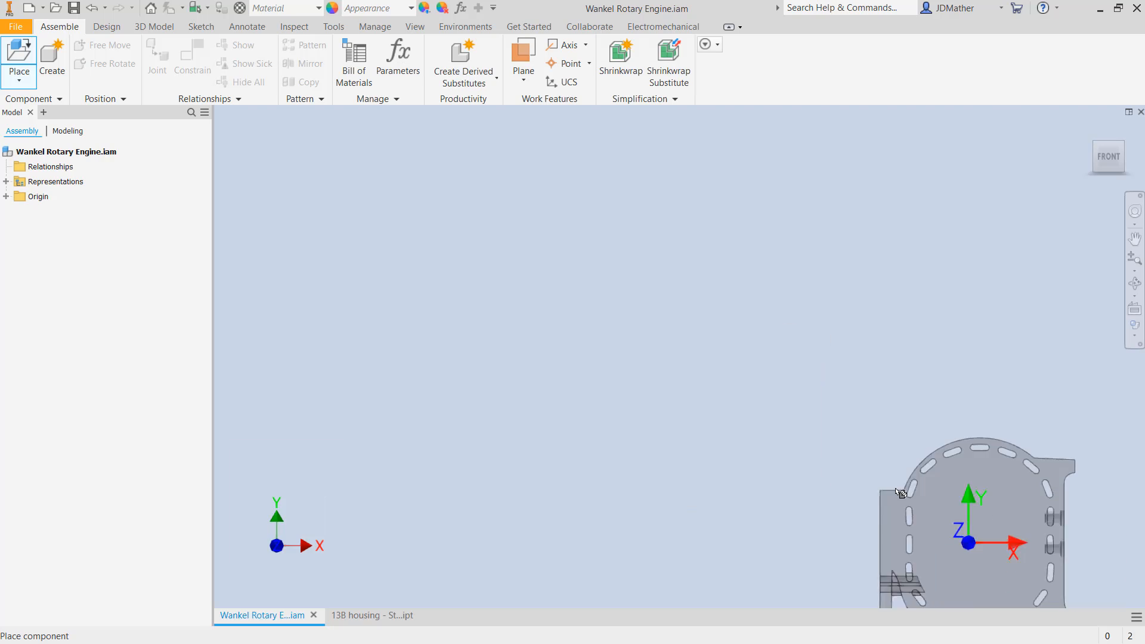
{"action": "right_click", "coordinate": [647, 349]}
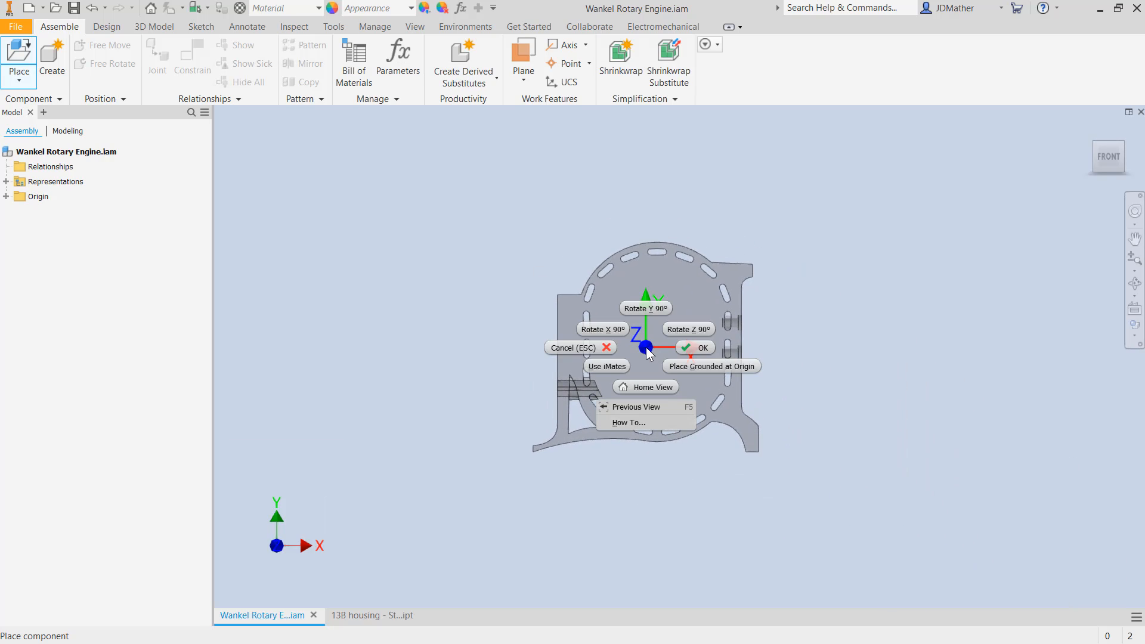
{"action": "left_click", "coordinate": [682, 367]}
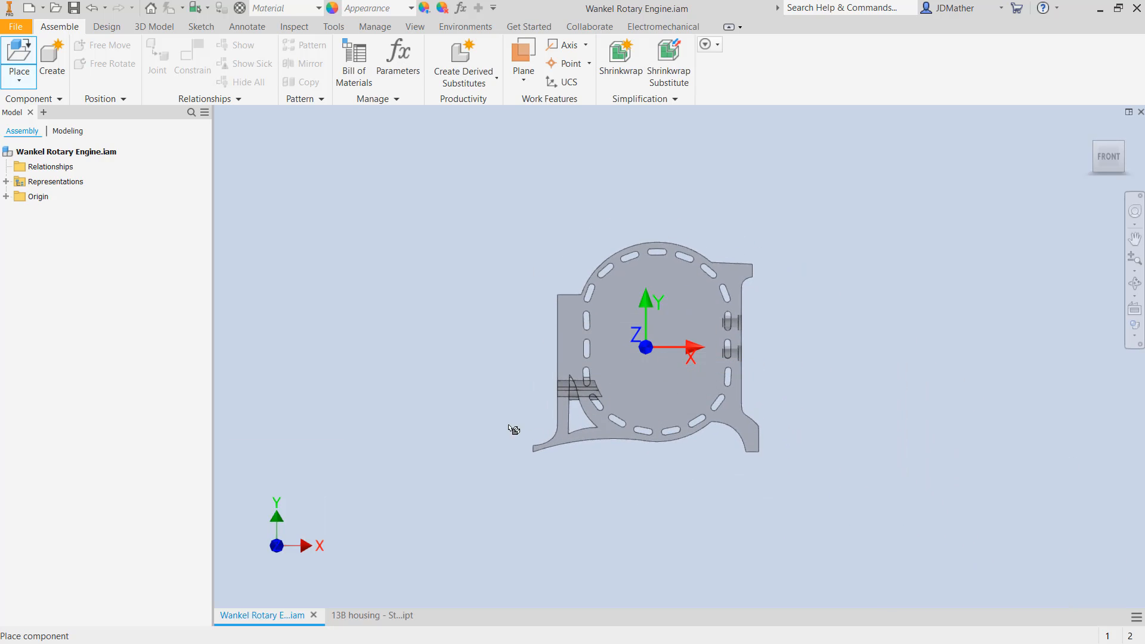
{"action": "key", "text": "F6"}
{"action": "key", "text": "Escape"}
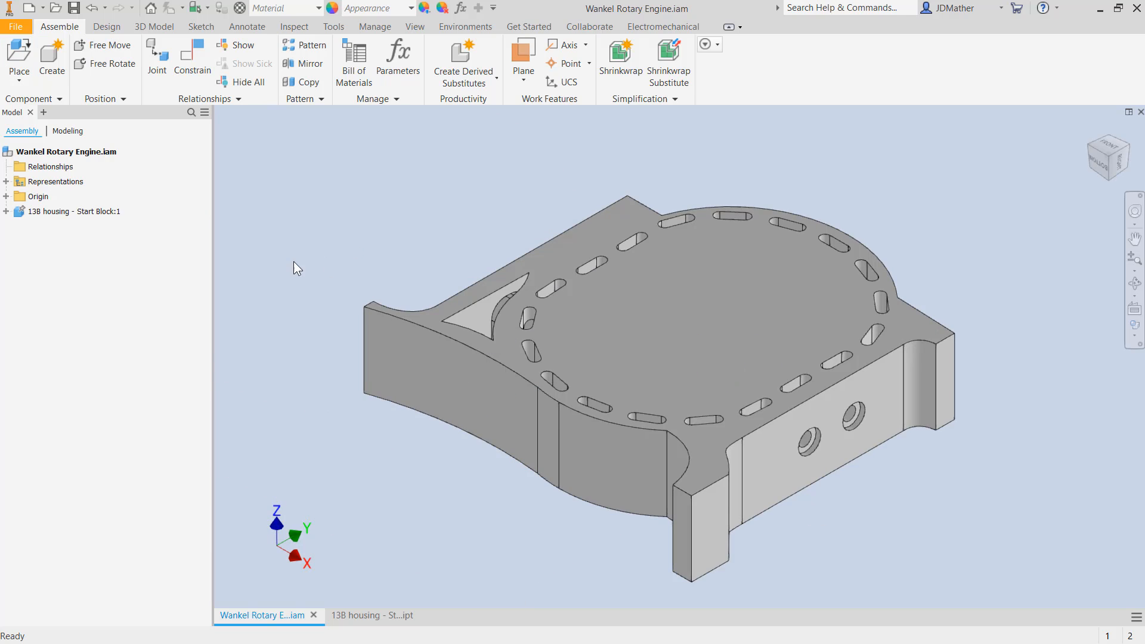
- Turn on the visibility of the assembly's origin Center Point and check its location in the housing
{"action": "left_click", "coordinate": [5, 196]}
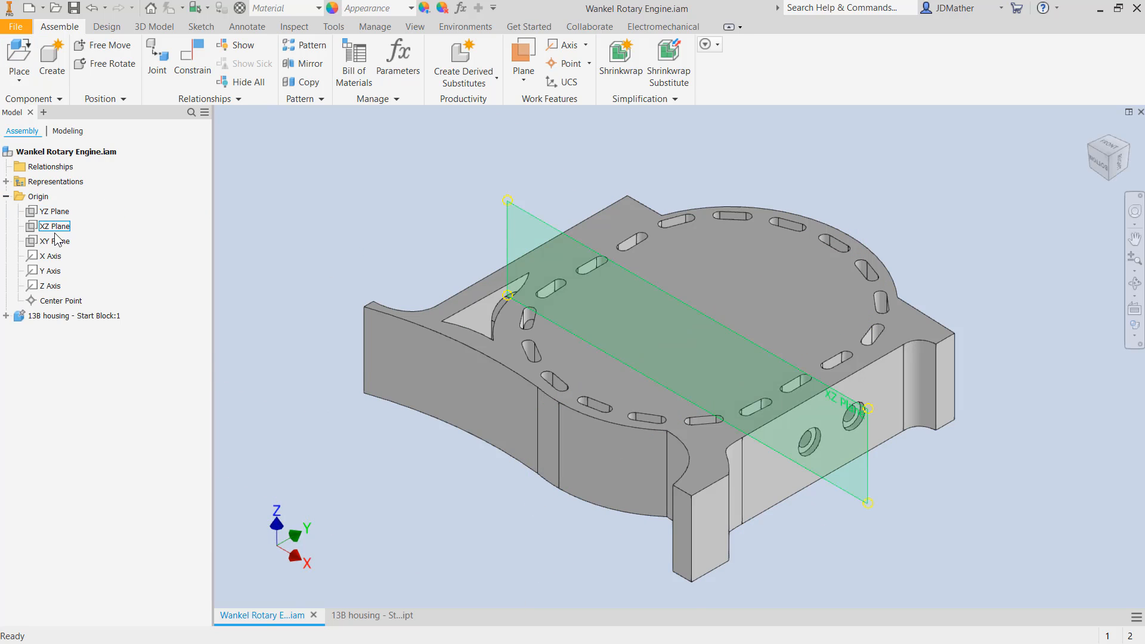
{"action": "right_click", "coordinate": [52, 302]}
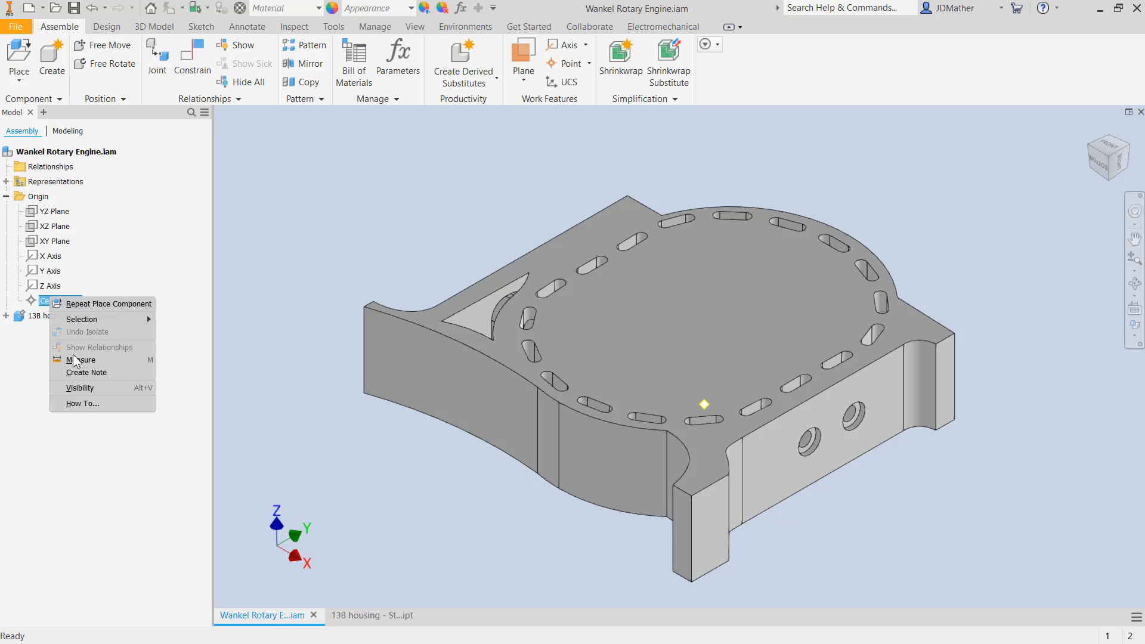
{"action": "left_click", "coordinate": [90, 391]}
{"action": "left_click", "coordinate": [60, 301]}
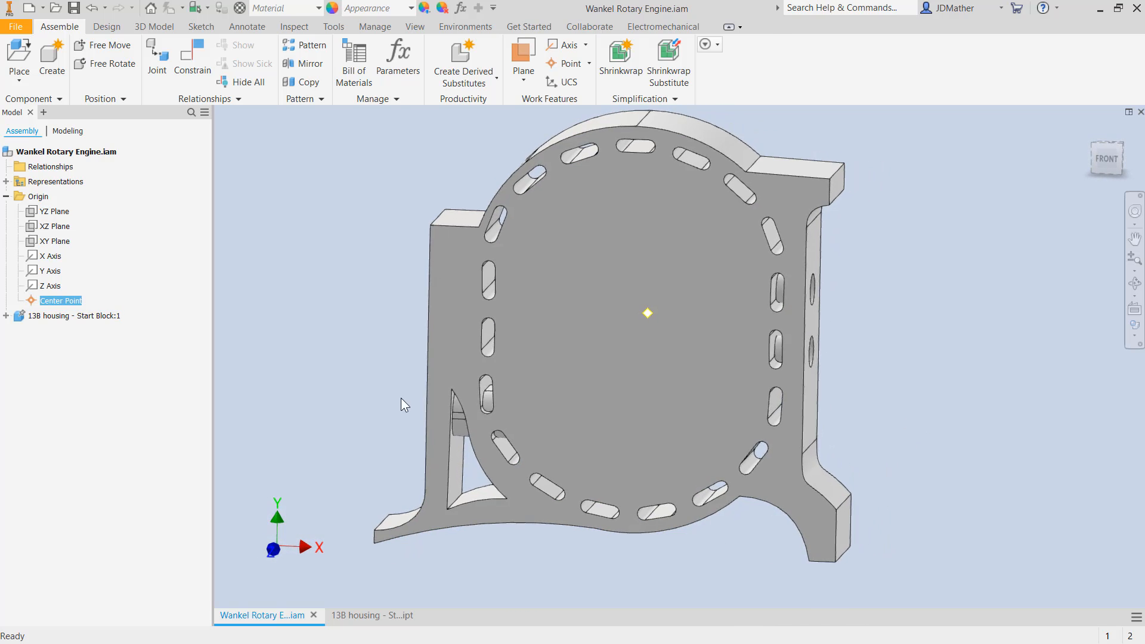
{"action": "left_click", "coordinate": [317, 364]}
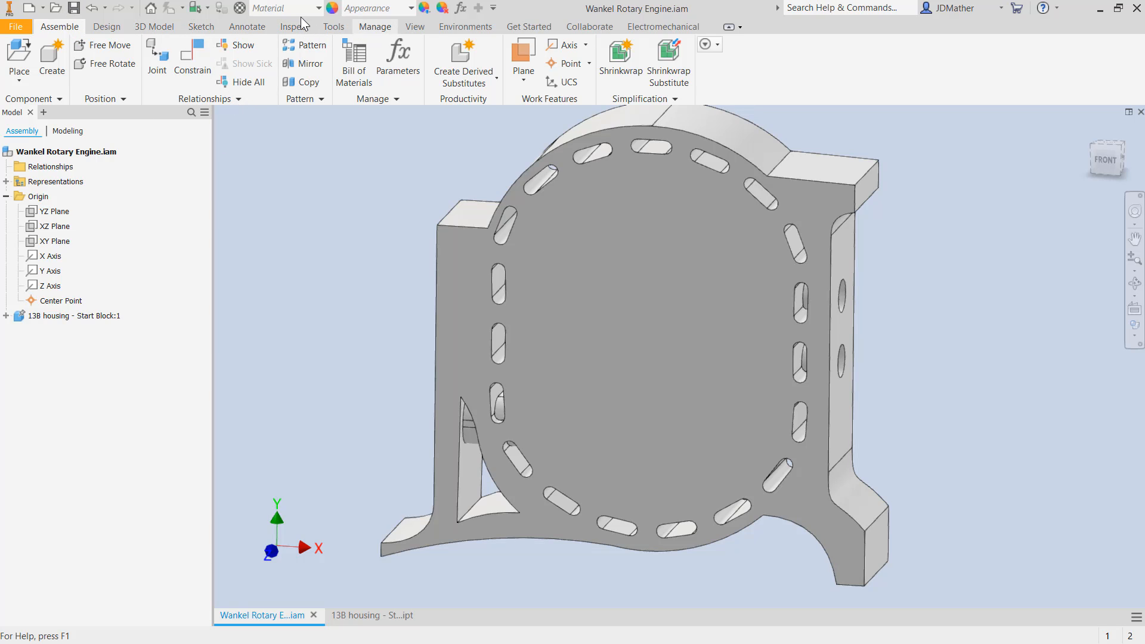
- Generate an internal spur gear pair with 1.75 mm module, 34 and 51 teeth, 5 deg helix angle and 20 mm facewidth
{"action": "left_click", "coordinate": [105, 28]}
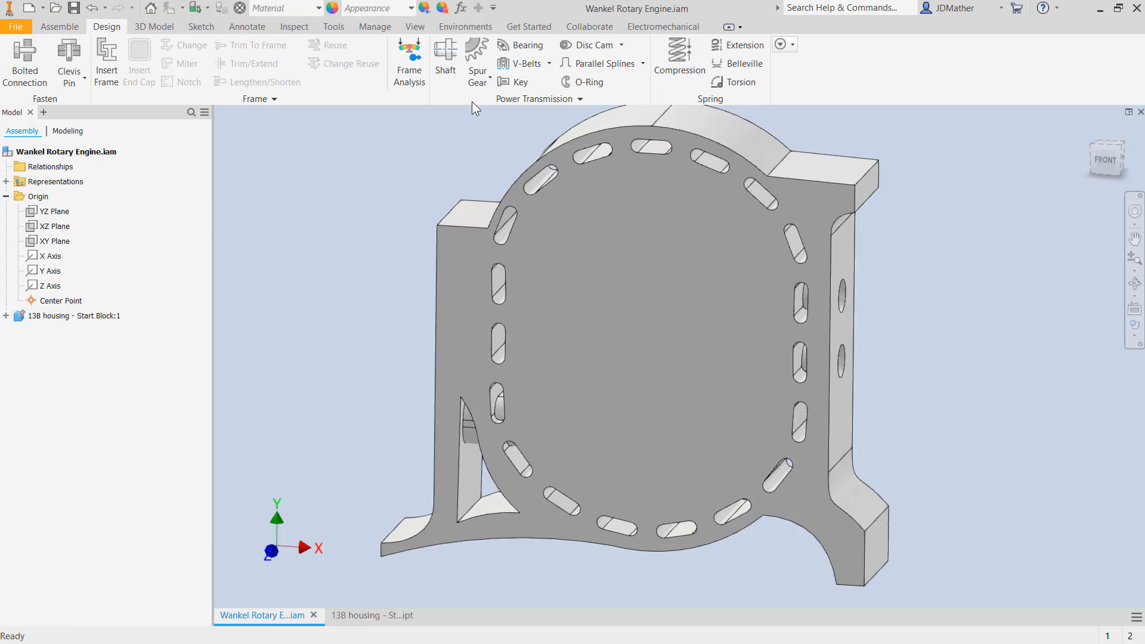
{"action": "left_click", "coordinate": [482, 60]}
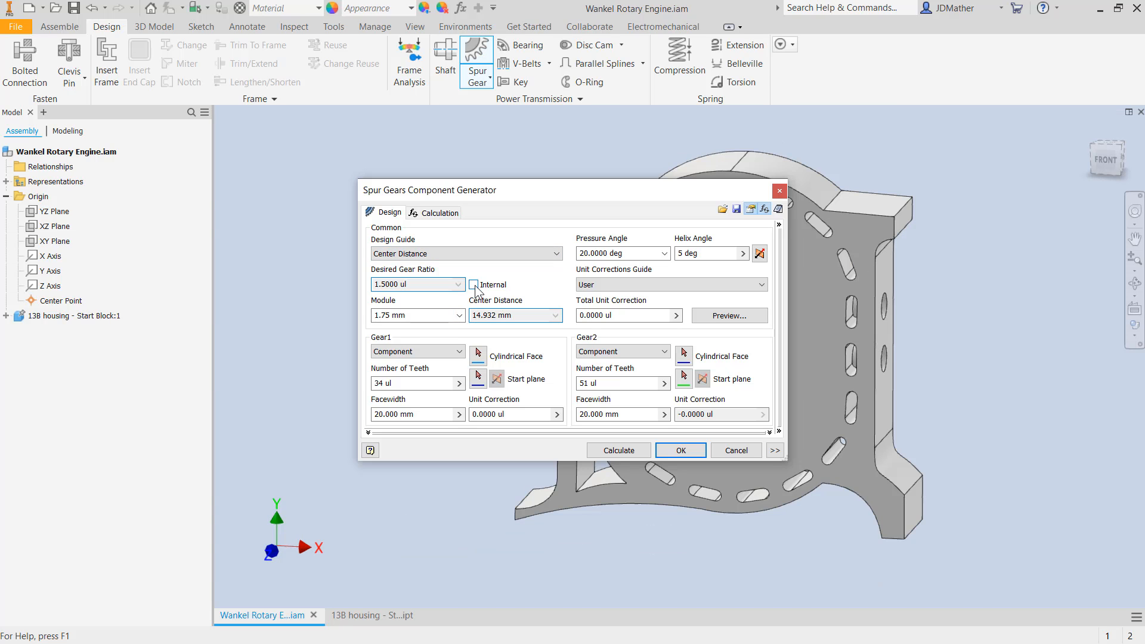
{"action": "left_click", "coordinate": [474, 285]}
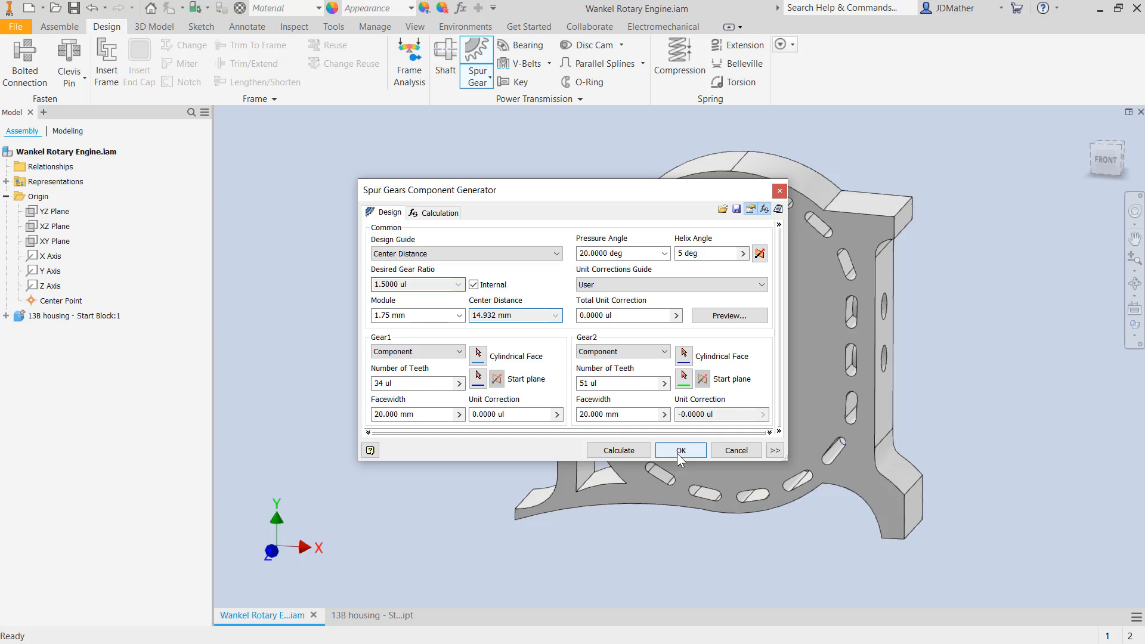
{"action": "left_click", "coordinate": [681, 451]}
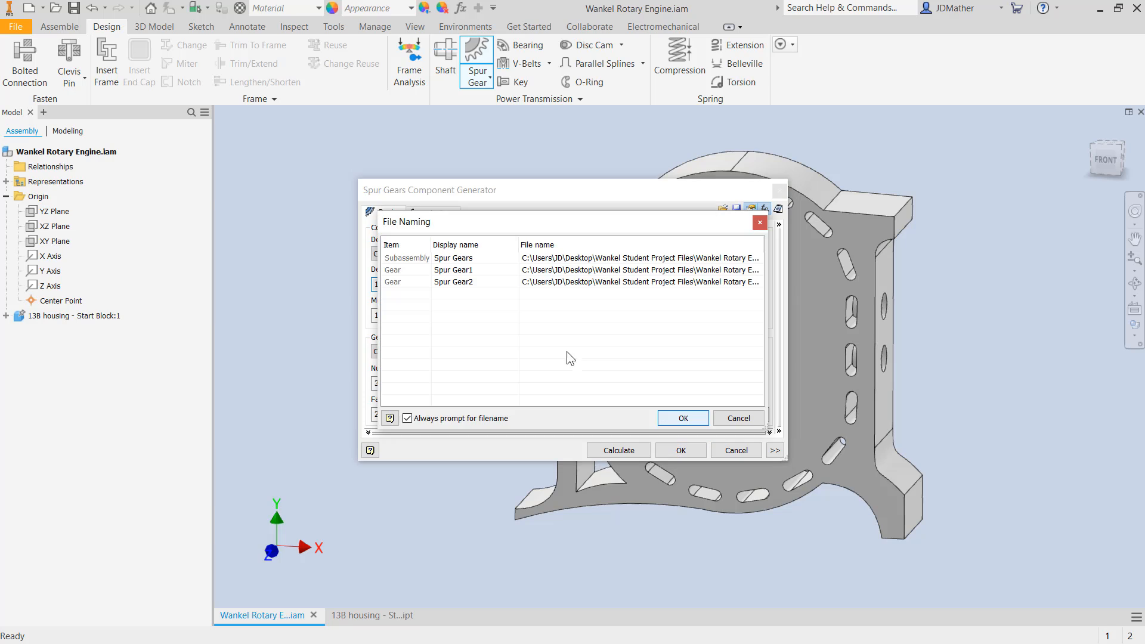
- Set the display names of the two generated gears to 34 T Spur Gear1 and 51 T Ring Gear2
{"action": "left_click", "coordinate": [455, 272]}
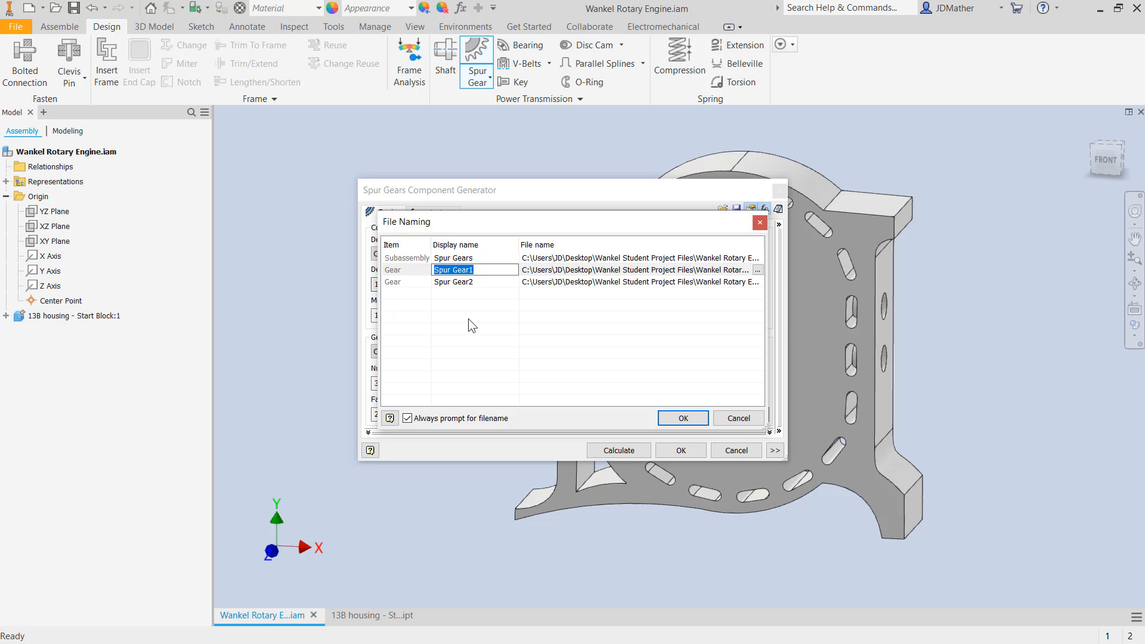
{"action": "left_click", "coordinate": [470, 270]}
{"action": "type", "text": "34 T"}
{"action": "left_click", "coordinate": [474, 282]}
{"action": "left_click", "coordinate": [461, 282]}
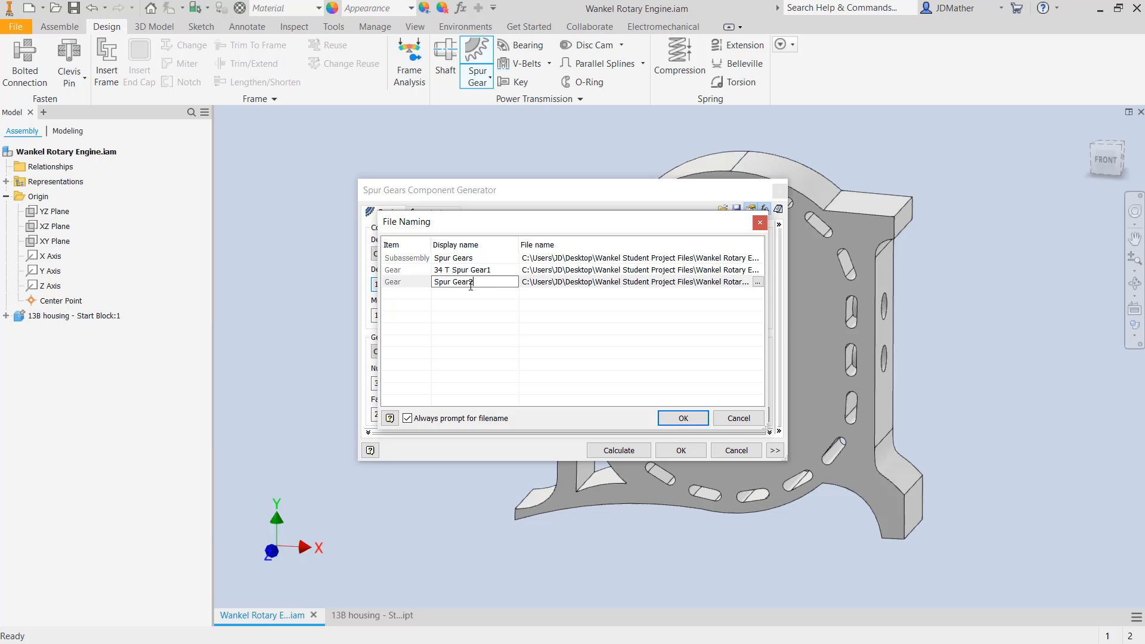
{"action": "left_click_drag", "start_coordinate": [471, 286], "coordinate": [413, 283]}
{"action": "left_click", "coordinate": [448, 281]}
{"action": "type", "text": "51 T Ring"}
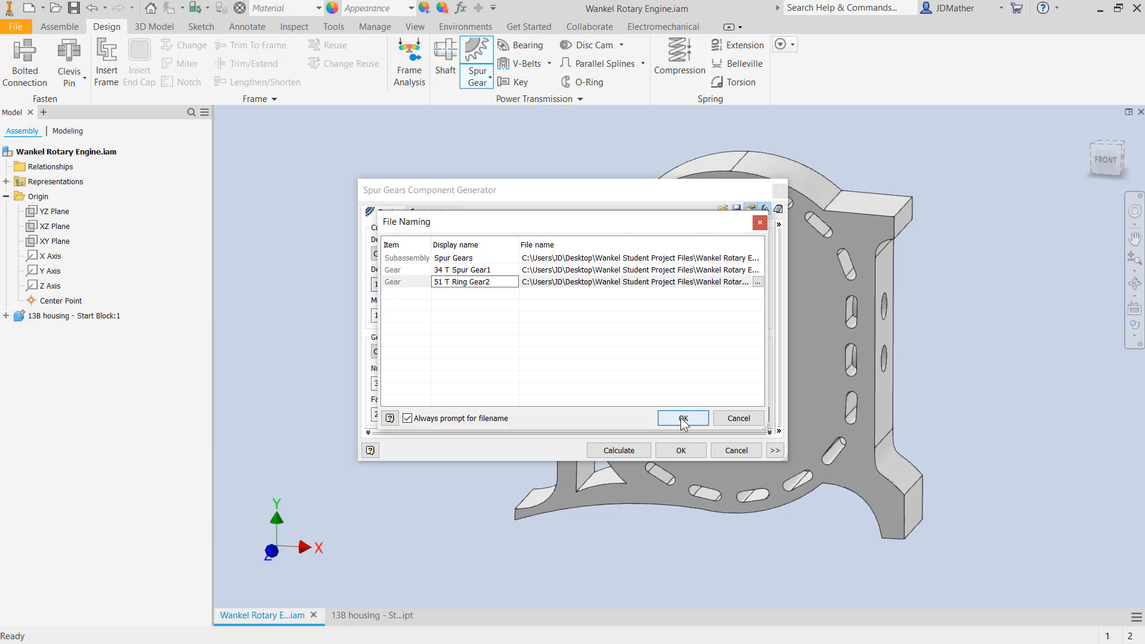
{"action": "left_click", "coordinate": [683, 418]}
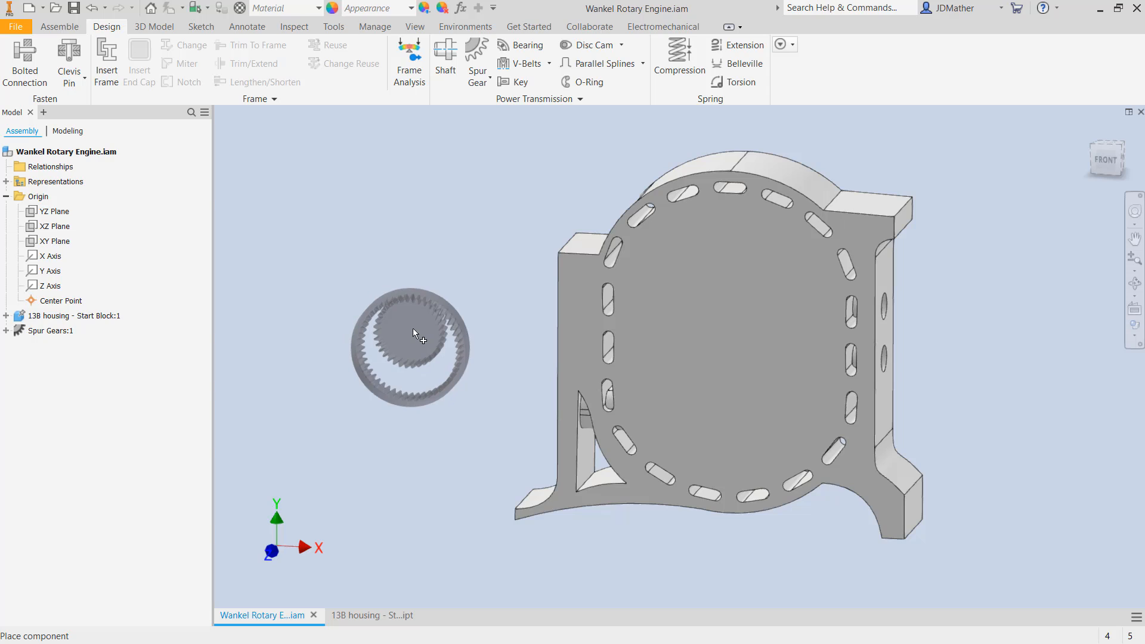
- Place the generated gear set in the empty space beside the housing's support foot
{"action": "left_click", "coordinate": [414, 333]}
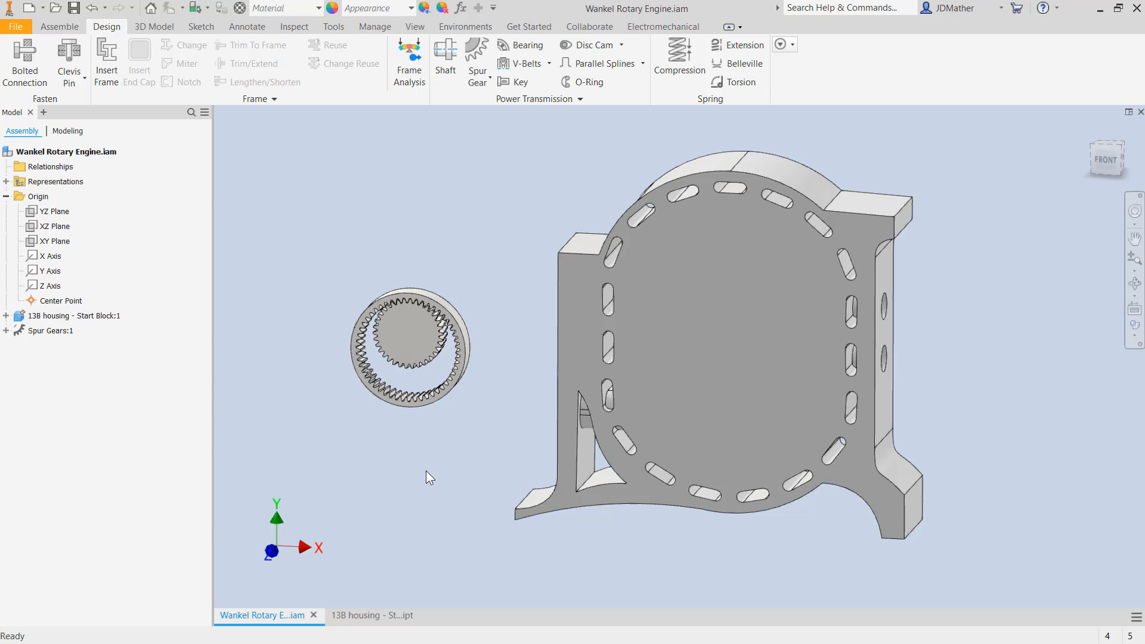
{"action": "middle_click_drag", "start_coordinate": [426, 471], "coordinate": [417, 456], "text": "shift"}
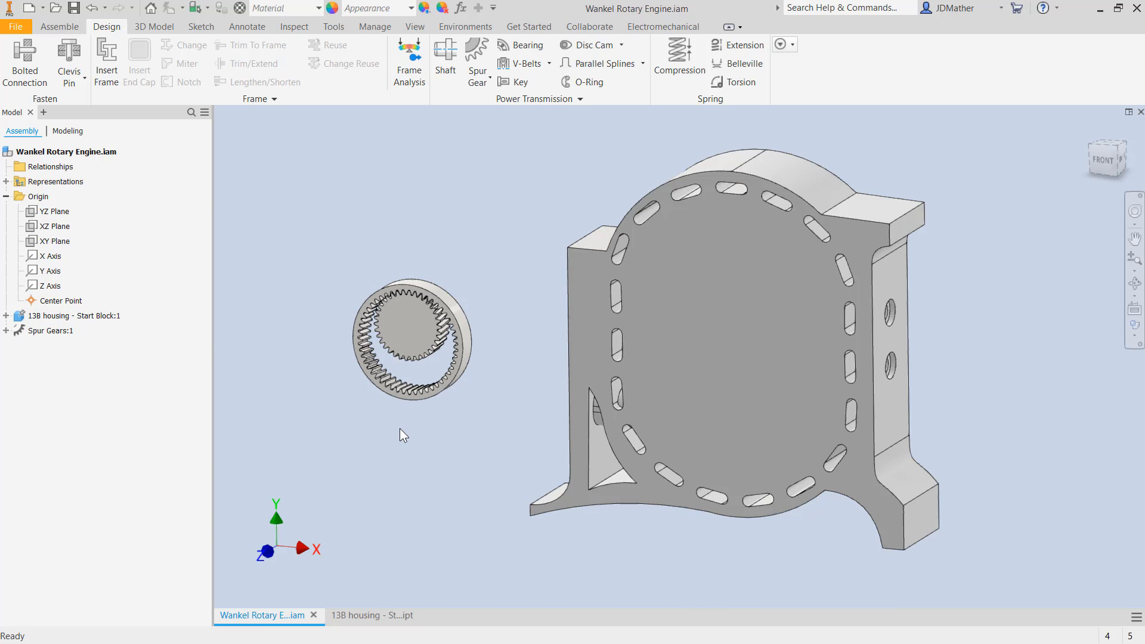
{"action": "middle_click_drag", "start_coordinate": [398, 435], "coordinate": [398, 435], "text": "shift"}
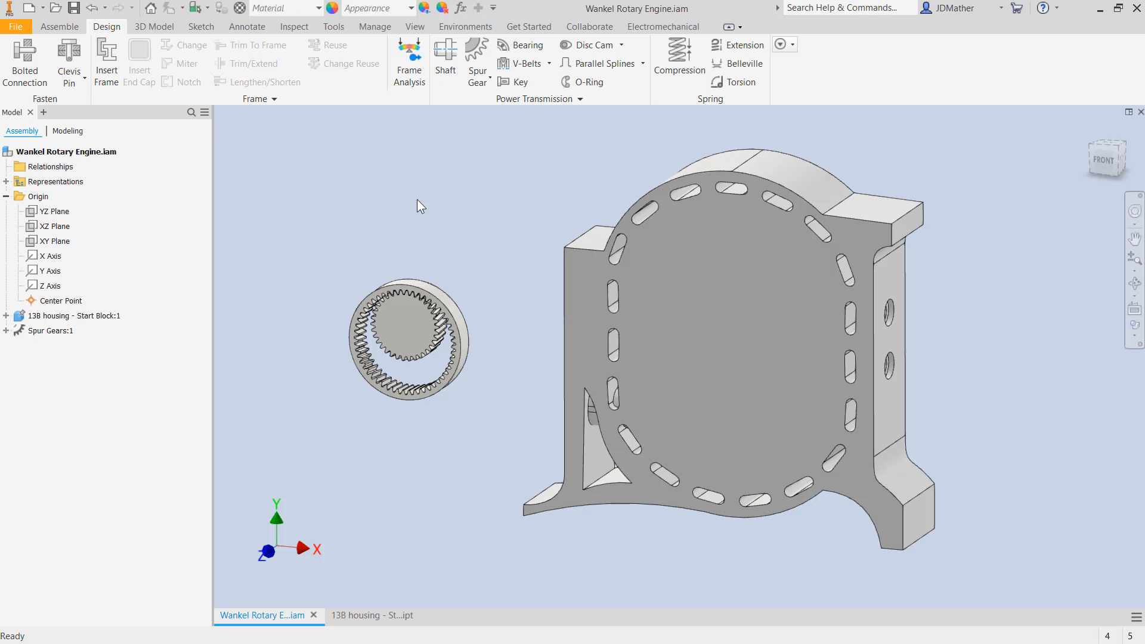
- Switch the selection filter to Part Priority and open the small 34-tooth gear in its own part file
{"action": "right_click", "coordinate": [417, 199]}
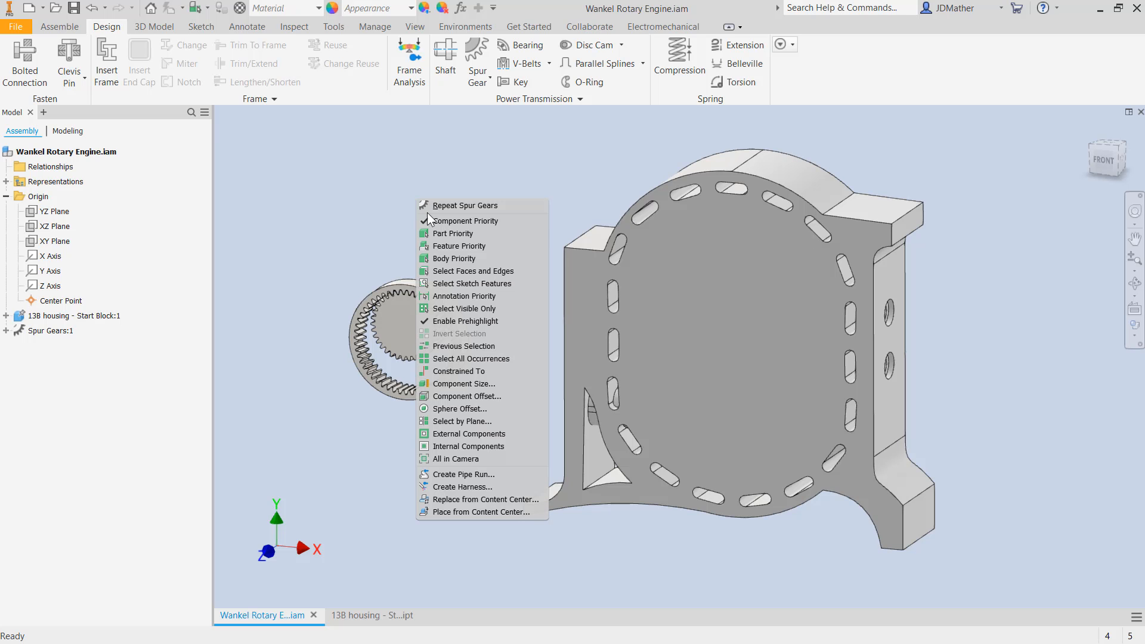
{"action": "left_click", "coordinate": [445, 237]}
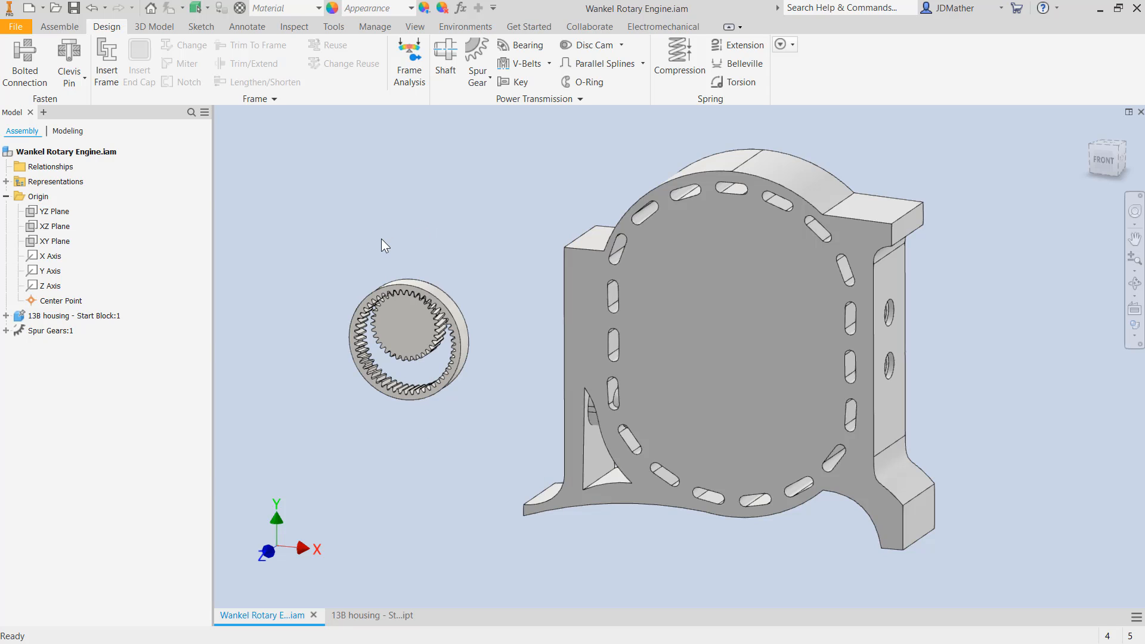
{"action": "right_click", "coordinate": [392, 325]}
{"action": "left_click", "coordinate": [406, 288]}
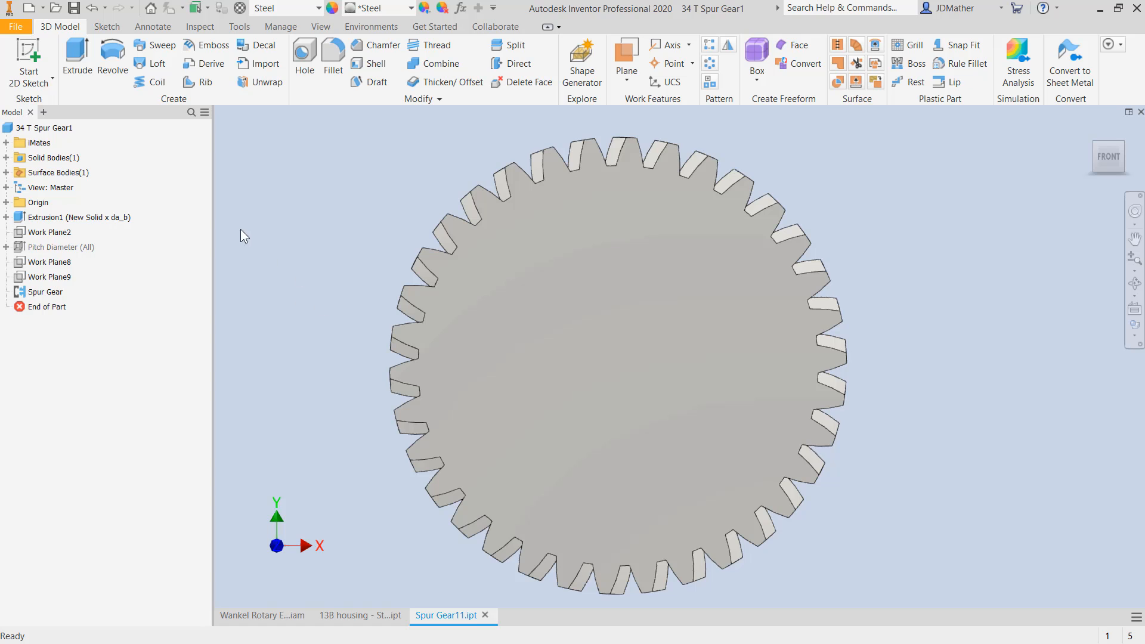
- Sketch a 40 mm diameter circle centred on the origin on the 34-tooth gear's front face
{"action": "left_click", "coordinate": [491, 338]}
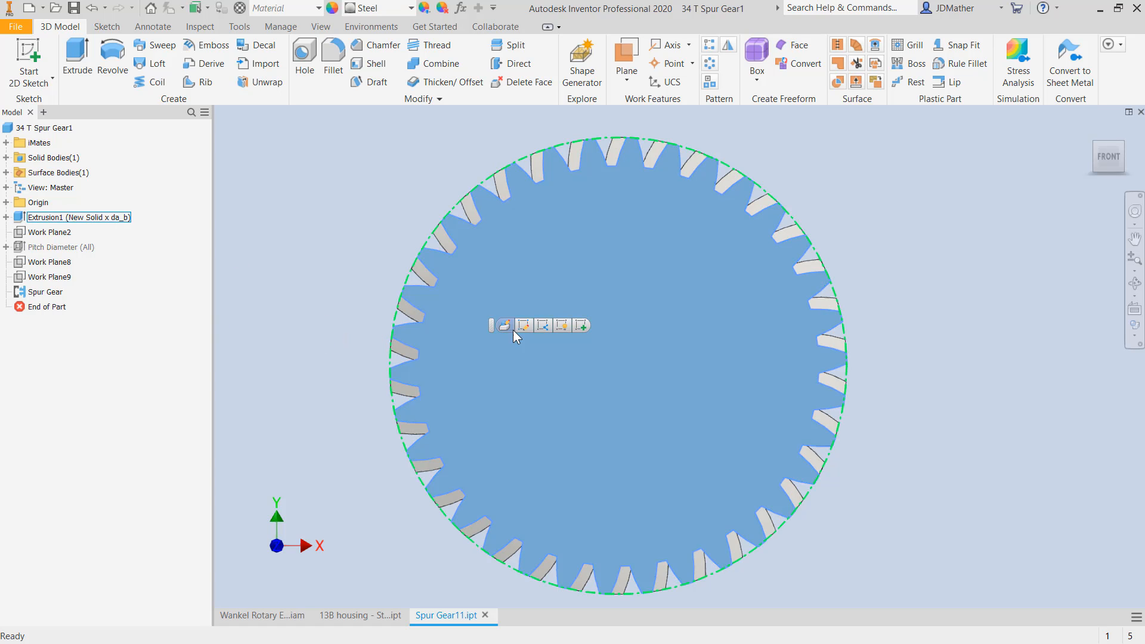
{"action": "left_click", "coordinate": [574, 325]}
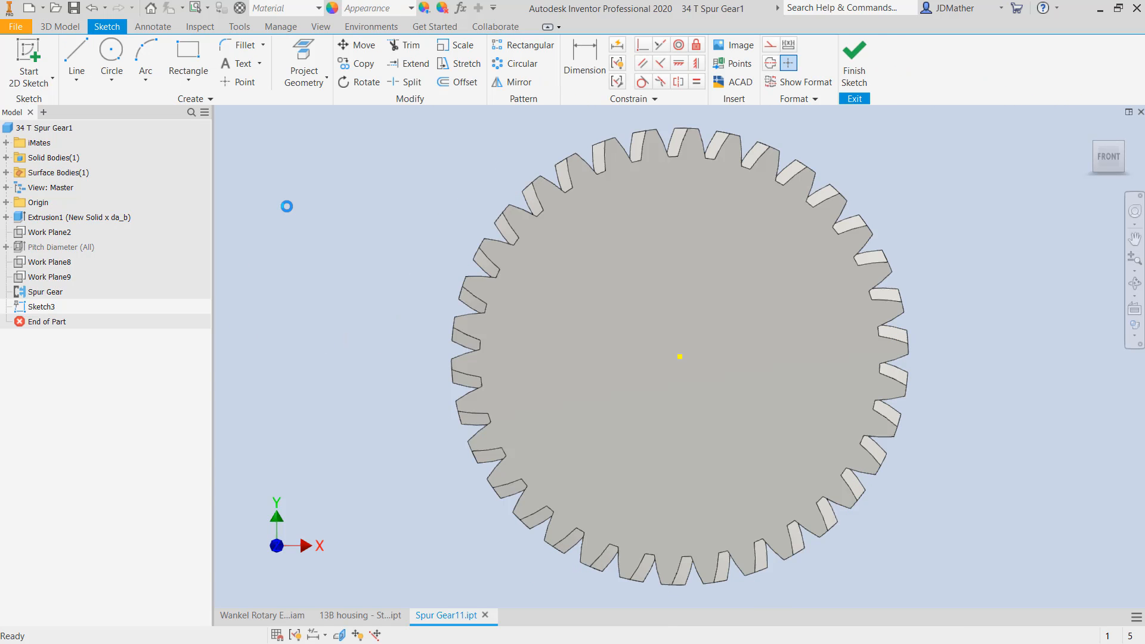
{"action": "left_click", "coordinate": [111, 52]}
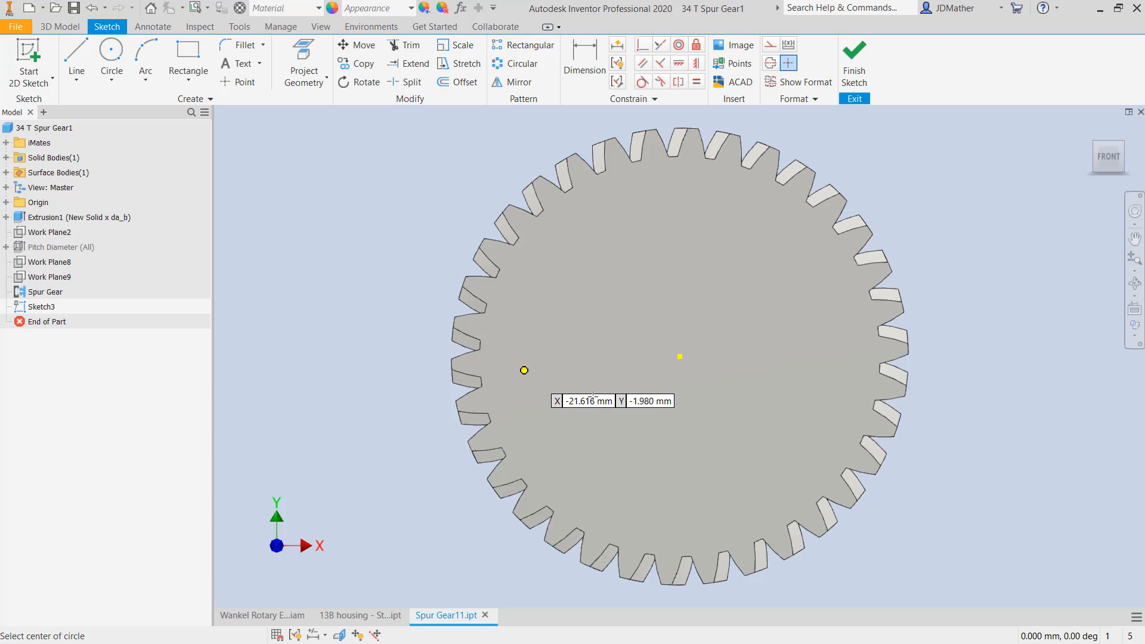
{"action": "left_click", "coordinate": [680, 356]}
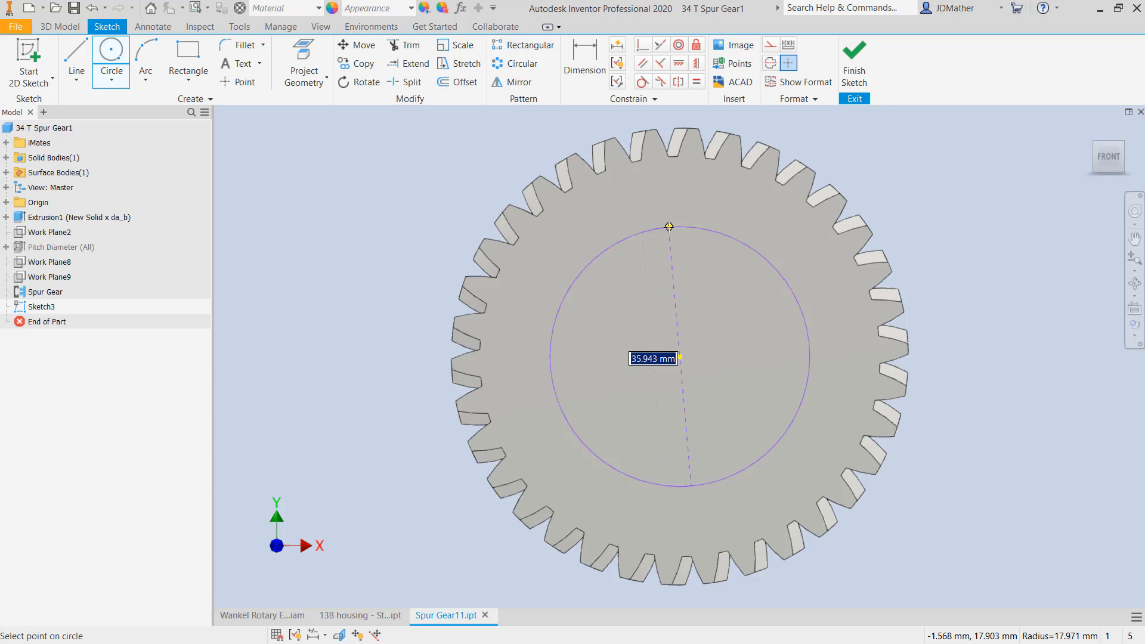
{"action": "type", "text": "40"}
{"action": "key", "text": "Return"}
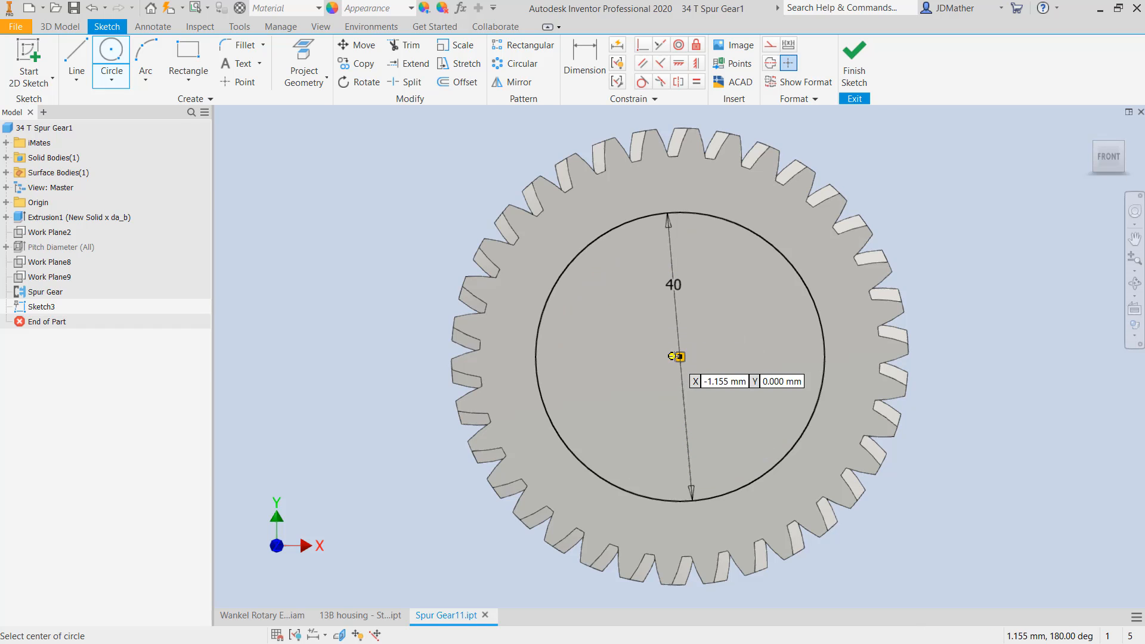
- Draw a concentric circle about 46.6 mm in diameter outside the first one and place a sketch point at its top
{"action": "left_click", "coordinate": [680, 357]}
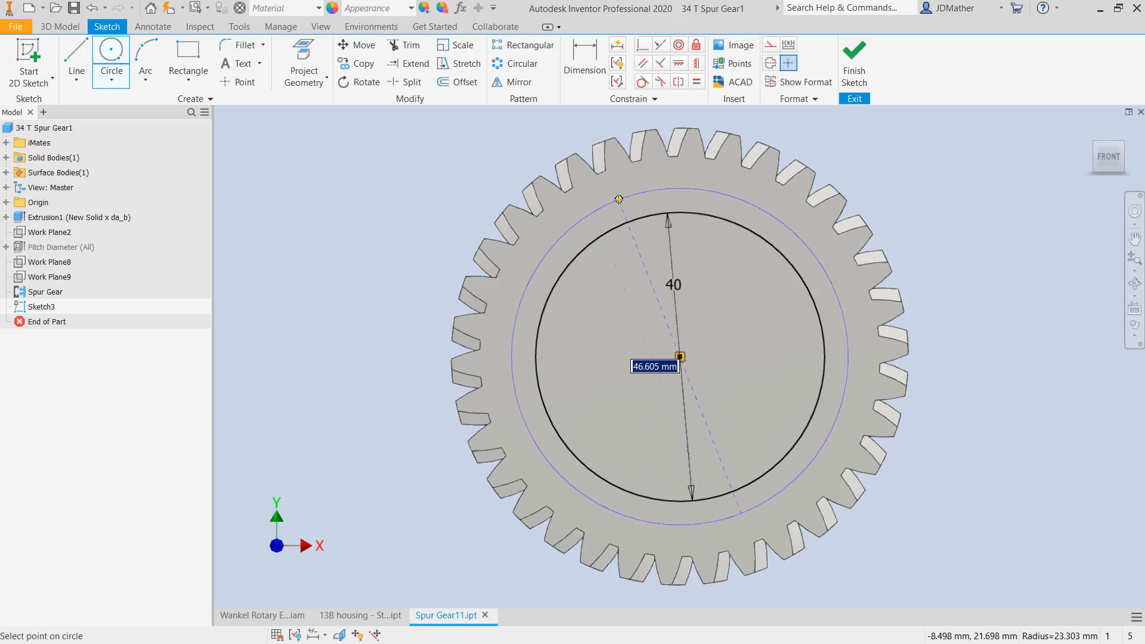
{"action": "left_click", "coordinate": [539, 267]}
{"action": "left_click", "coordinate": [231, 82]}
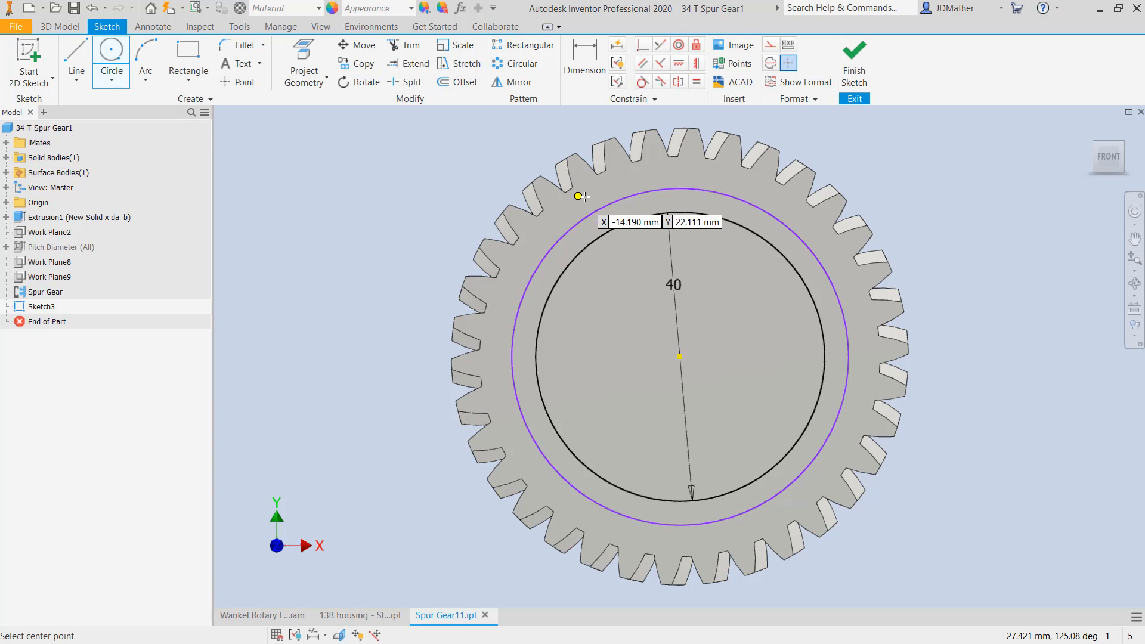
{"action": "left_click", "coordinate": [681, 188]}
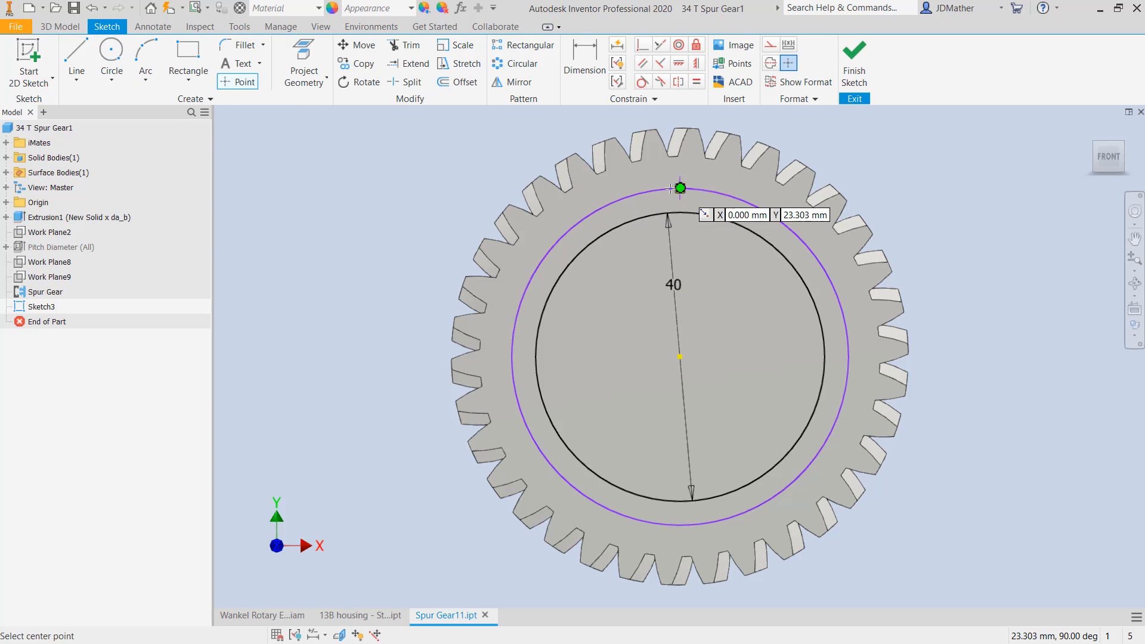
{"action": "right_click", "coordinate": [412, 158]}
{"action": "left_click", "coordinate": [456, 161]}
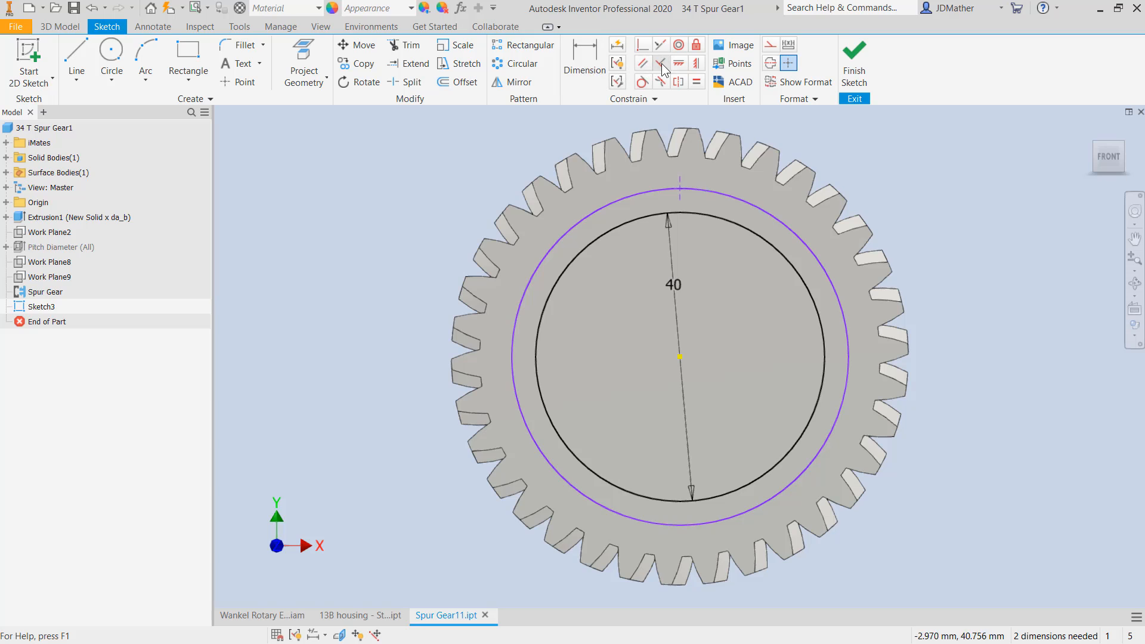
- Constrain the sketch point to lie vertically above the gear's centre
{"action": "left_click", "coordinate": [697, 64]}
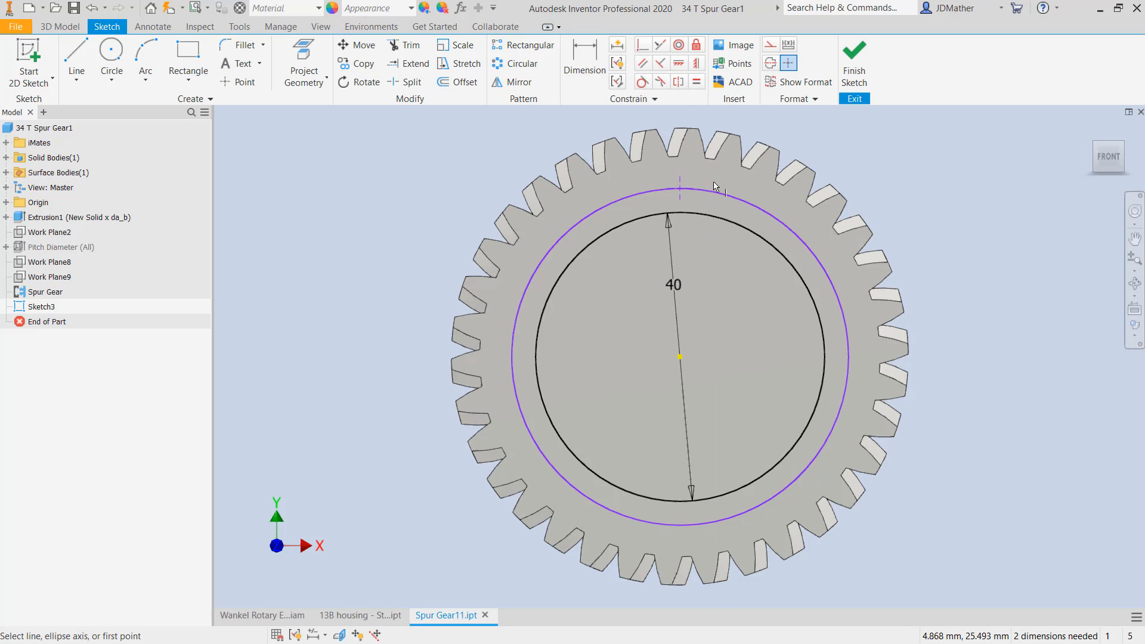
{"action": "left_click", "coordinate": [680, 189]}
{"action": "left_click", "coordinate": [681, 358]}
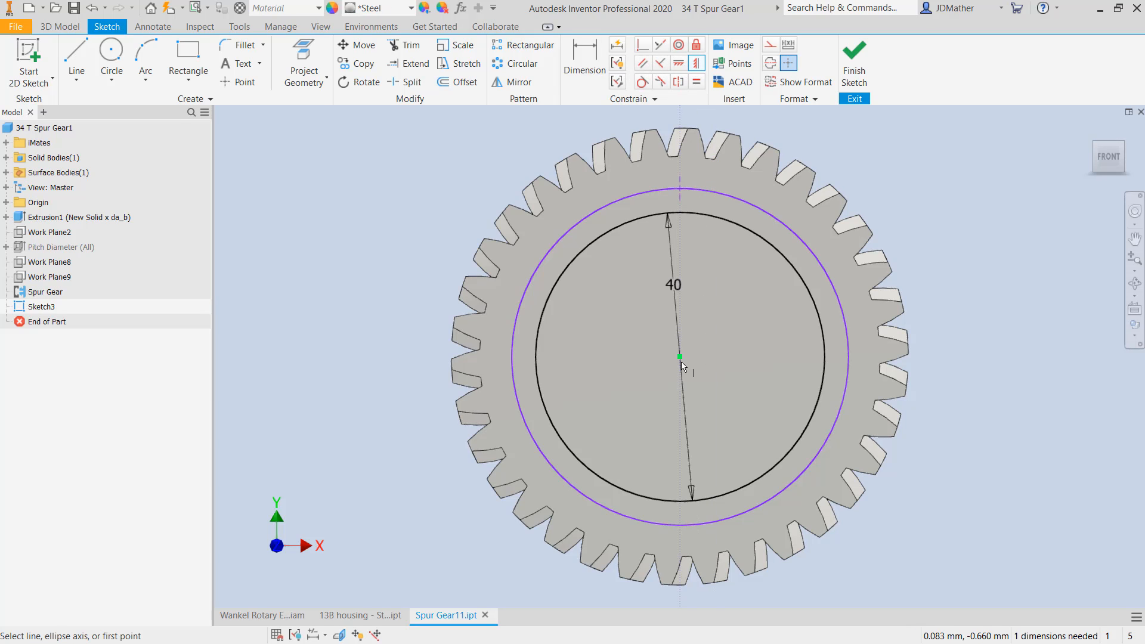
- Dimension the outer circle's diameter to 47.5 mm and convert the circle to construction geometry
{"action": "right_click", "coordinate": [968, 274]}
{"action": "left_click", "coordinate": [940, 293]}
{"action": "left_click", "coordinate": [848, 380]}
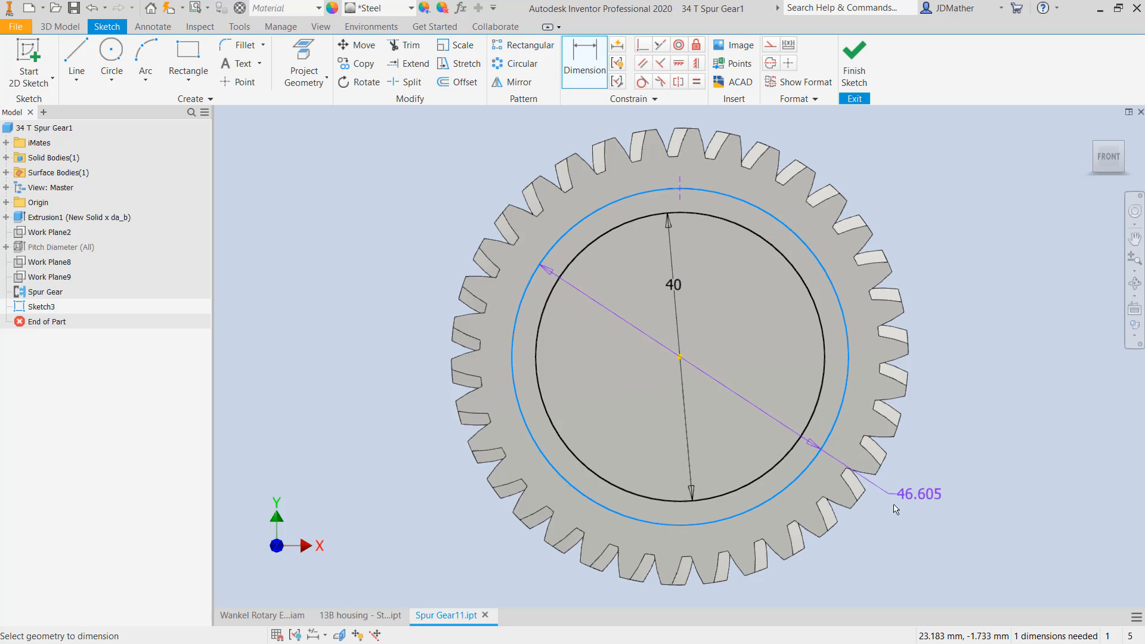
{"action": "left_click", "coordinate": [911, 509]}
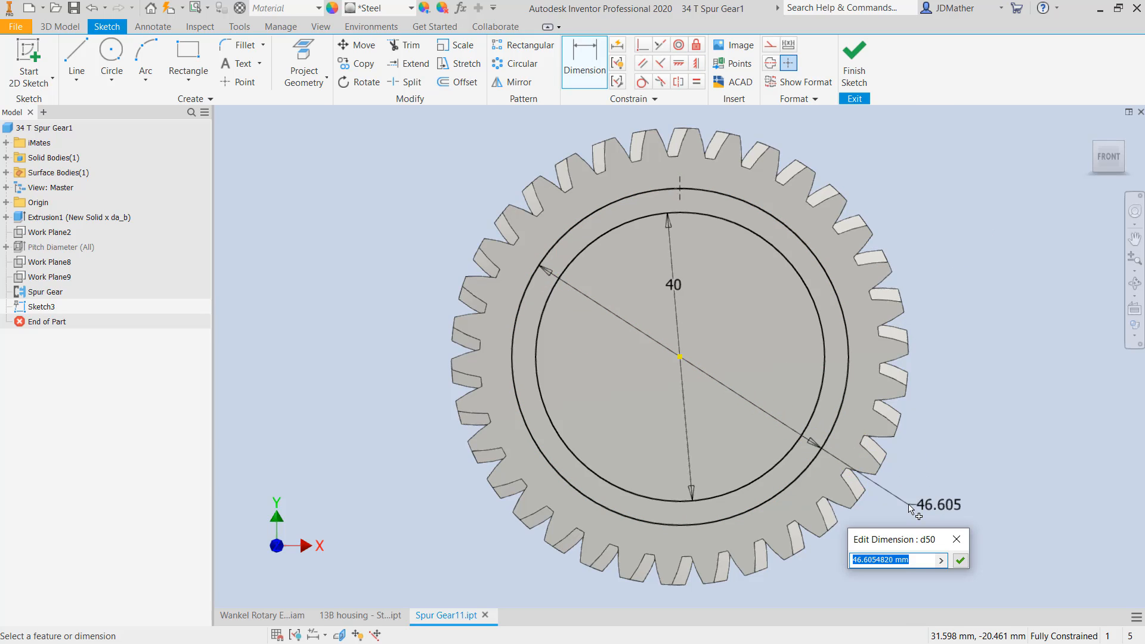
{"action": "type", "text": "47.5"}
{"action": "key", "text": "Return"}
{"action": "right_click", "coordinate": [852, 358]}
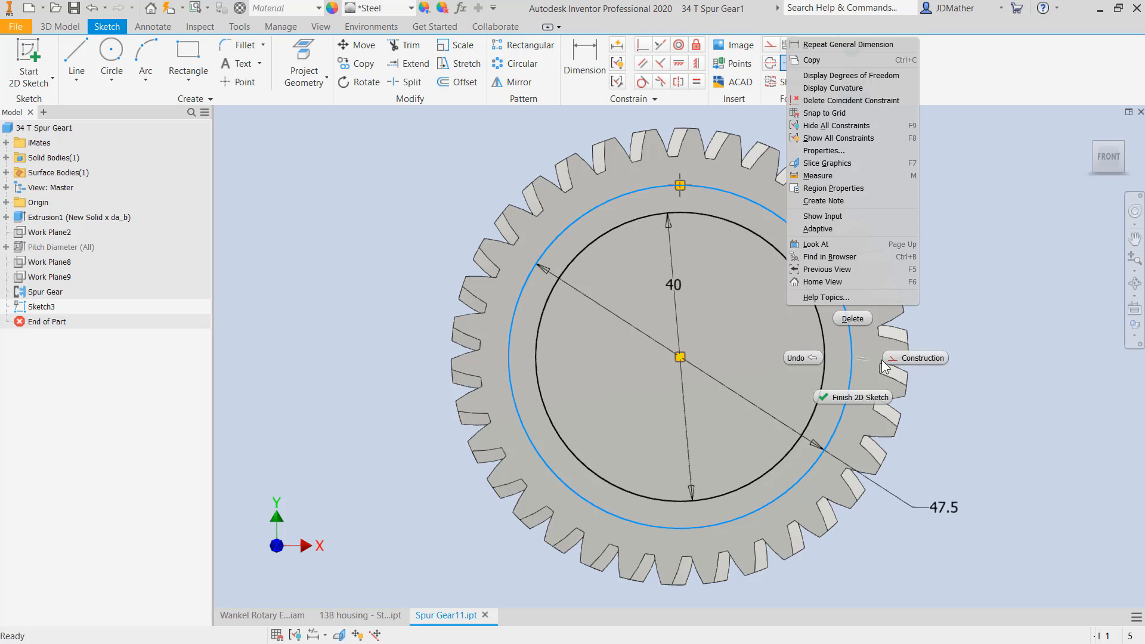
{"action": "left_click", "coordinate": [898, 359]}
{"action": "left_click", "coordinate": [987, 409]}
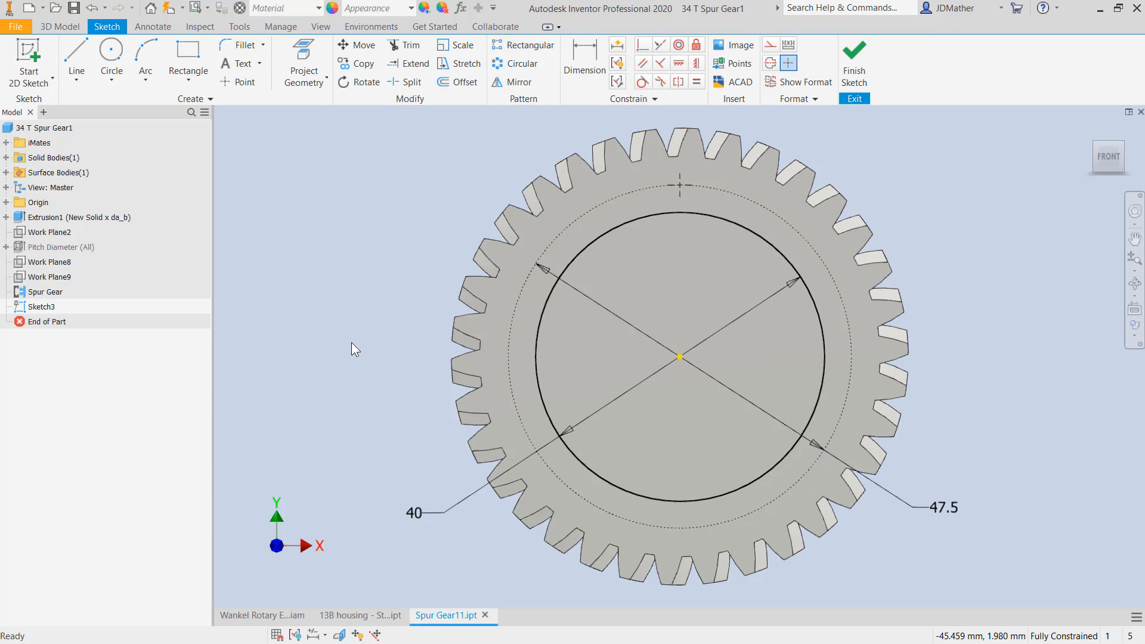
- Extrude the 40 mm circle as a cut through all of the gear to form the central bore
{"action": "key", "text": "F6"}
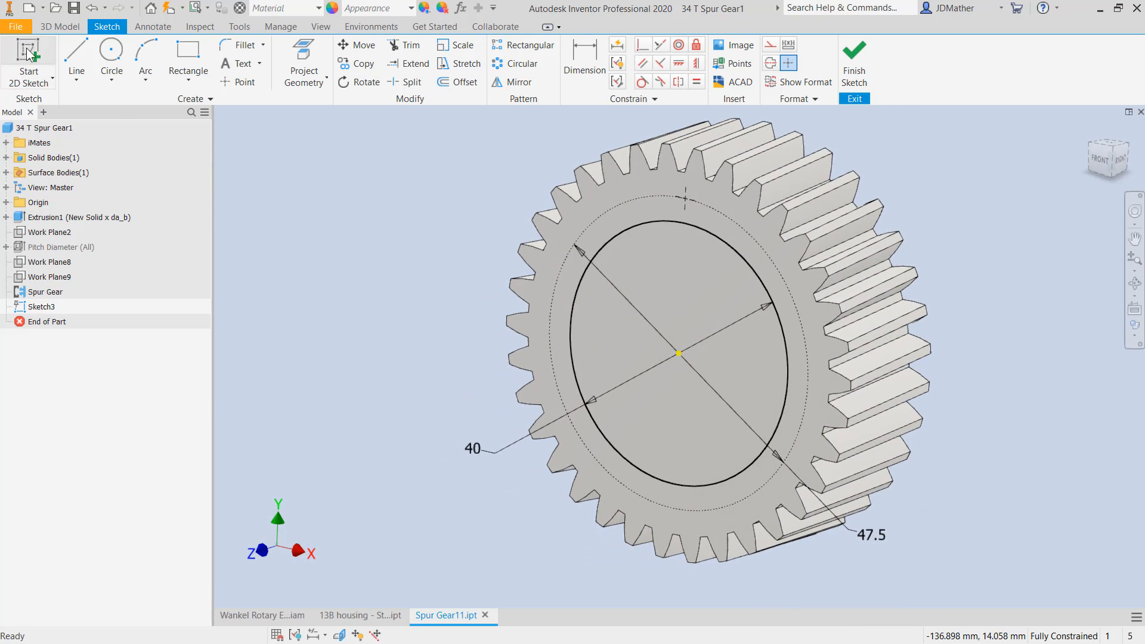
{"action": "left_click", "coordinate": [59, 26]}
{"action": "left_click", "coordinate": [78, 66]}
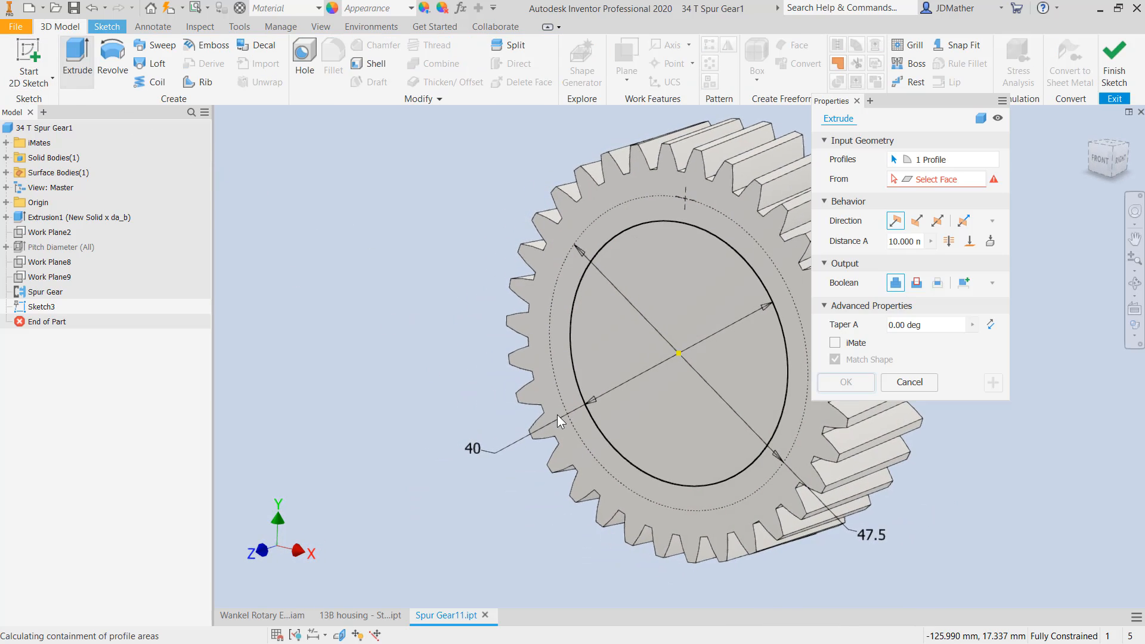
{"action": "left_click", "coordinate": [917, 286]}
{"action": "left_click", "coordinate": [949, 244]}
{"action": "left_click", "coordinate": [918, 223]}
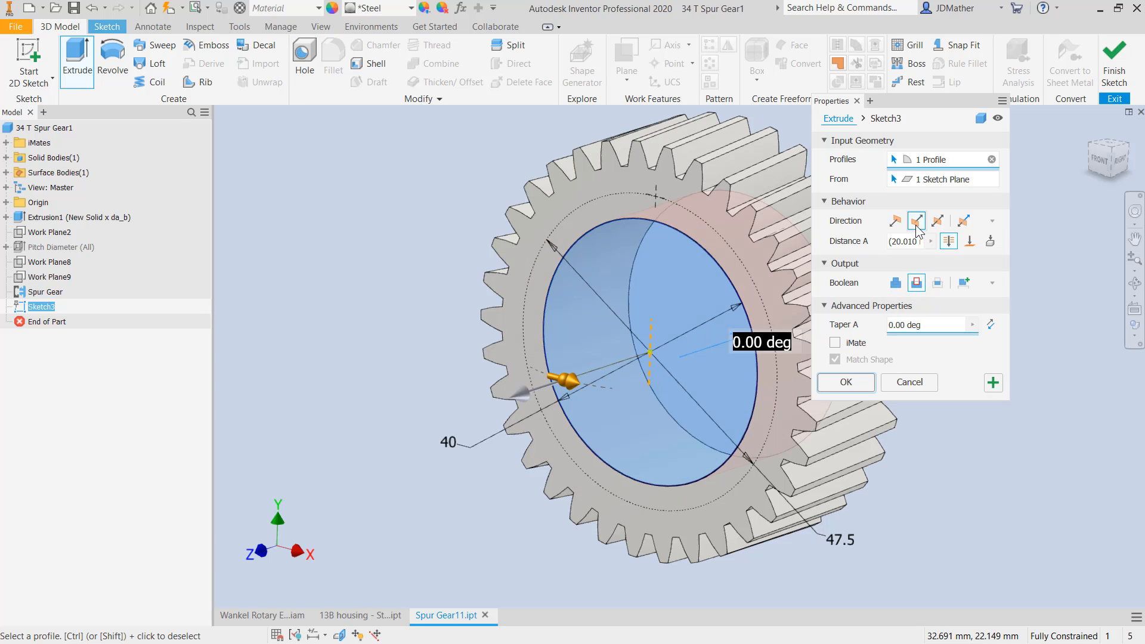
{"action": "left_click", "coordinate": [847, 381]}
- Show the bore's sketch and create an M5x0.8 tapped hole at its point, 10 mm deep with a 6 mm, 90 deg countersink
{"action": "left_click", "coordinate": [6, 306]}
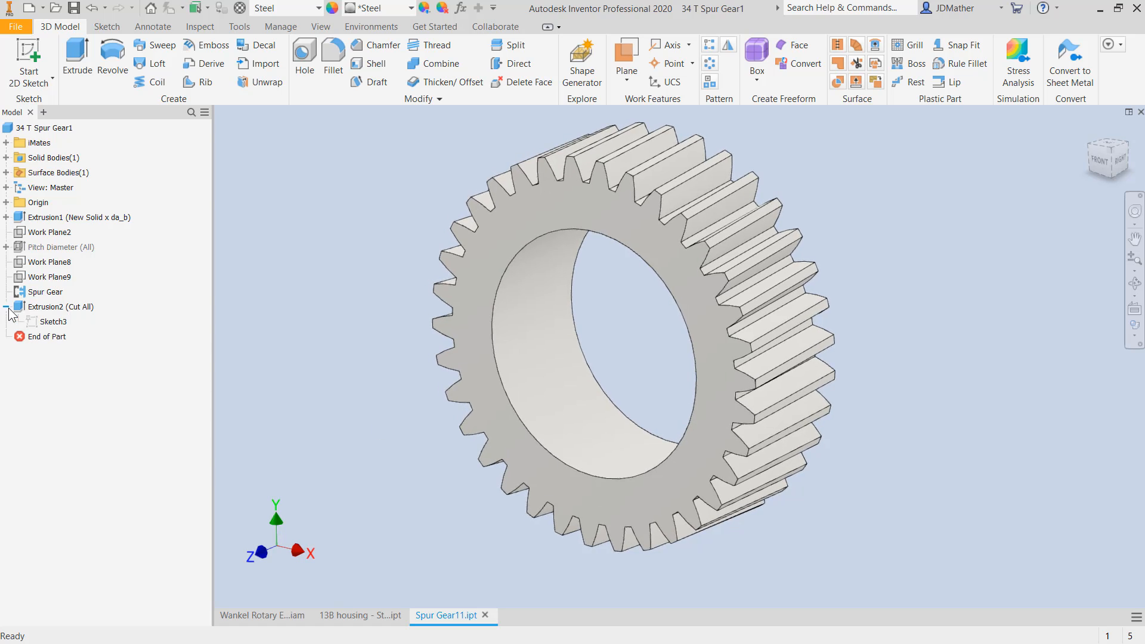
{"action": "right_click", "coordinate": [53, 323]}
{"action": "left_click", "coordinate": [73, 492]}
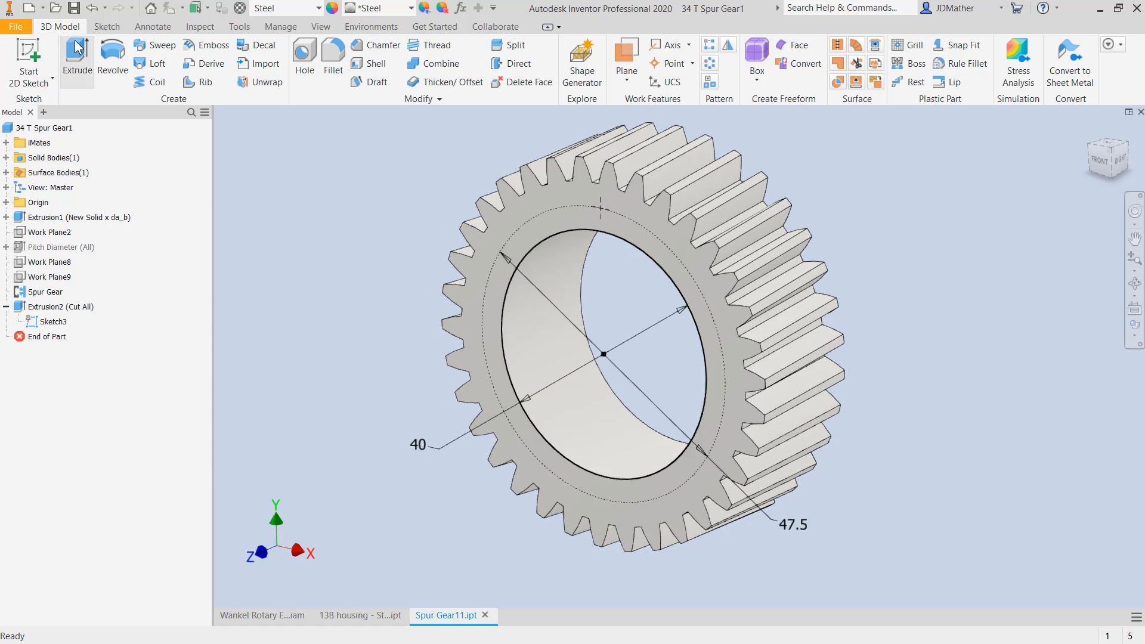
{"action": "left_click", "coordinate": [309, 60]}
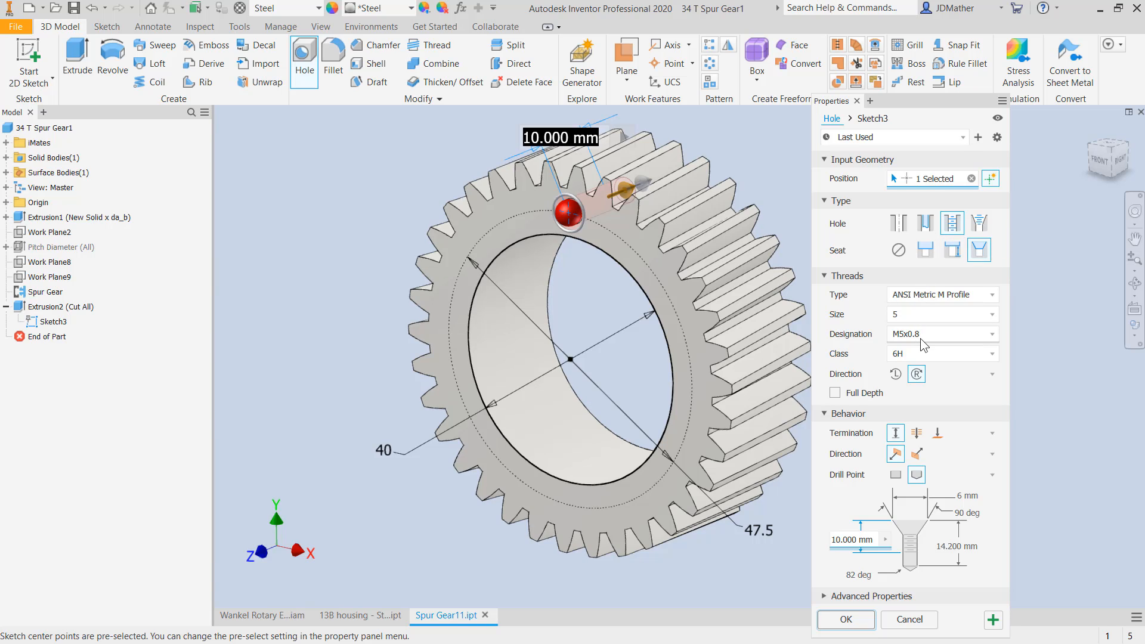
{"action": "left_click_drag", "start_coordinate": [901, 101], "coordinate": [886, 30]}
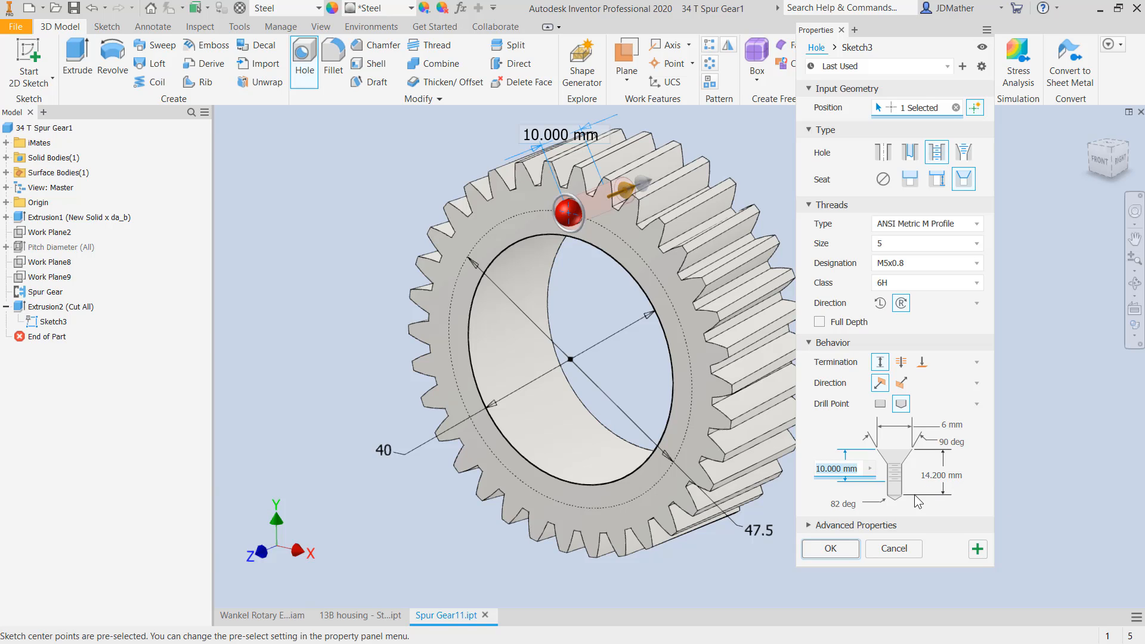
{"action": "left_click", "coordinate": [840, 548]}
- Circular-pattern the tapped hole 6 times over 360 deg about the bore axis, and hide the sketch
{"action": "scroll", "coordinate": [307, 245], "scroll_direction": "down", "scroll_amount": 3}
{"action": "middle_click_drag", "start_coordinate": [308, 245], "coordinate": [358, 263], "text": "shift"}
{"action": "scroll", "coordinate": [386, 269], "scroll_direction": "up", "scroll_amount": 2}
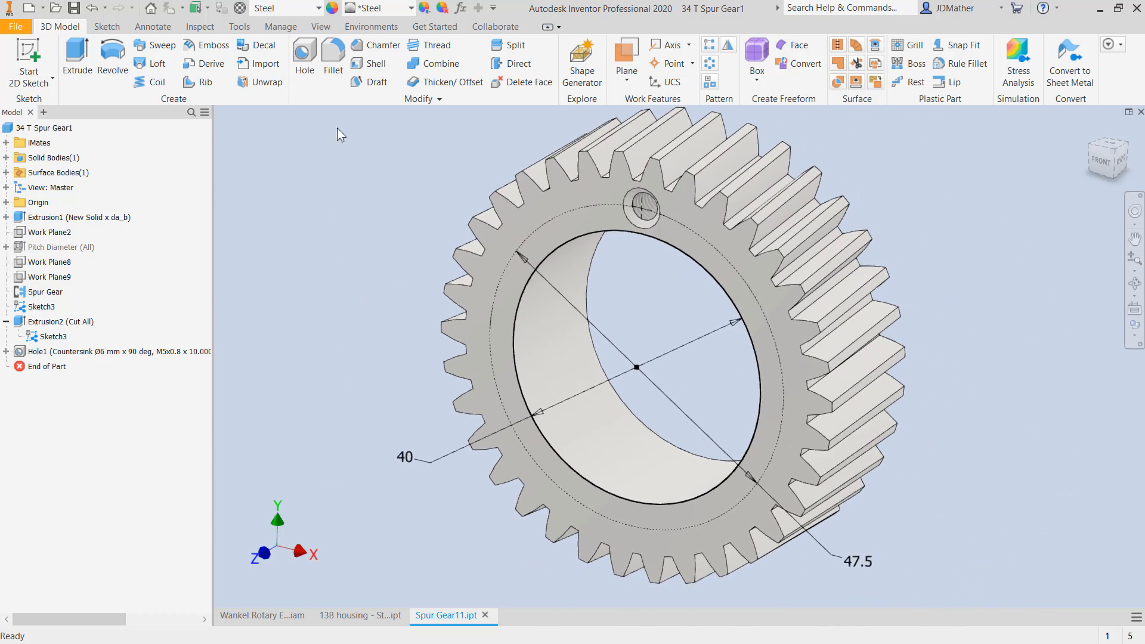
{"action": "left_click", "coordinate": [710, 64]}
{"action": "left_click", "coordinate": [643, 208]}
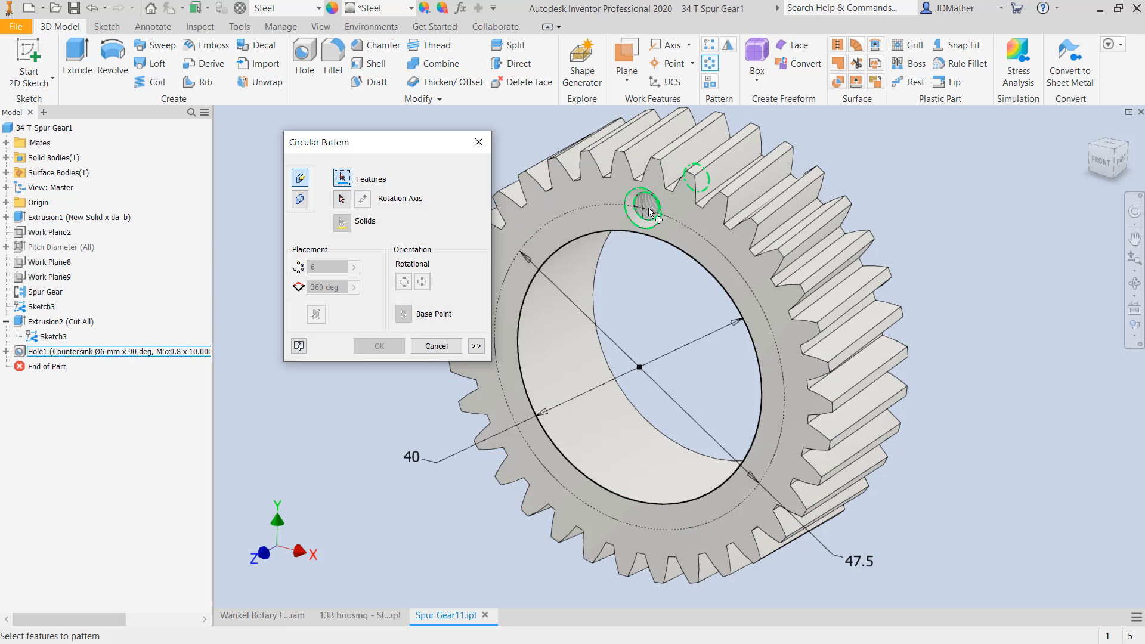
{"action": "left_click", "coordinate": [548, 355]}
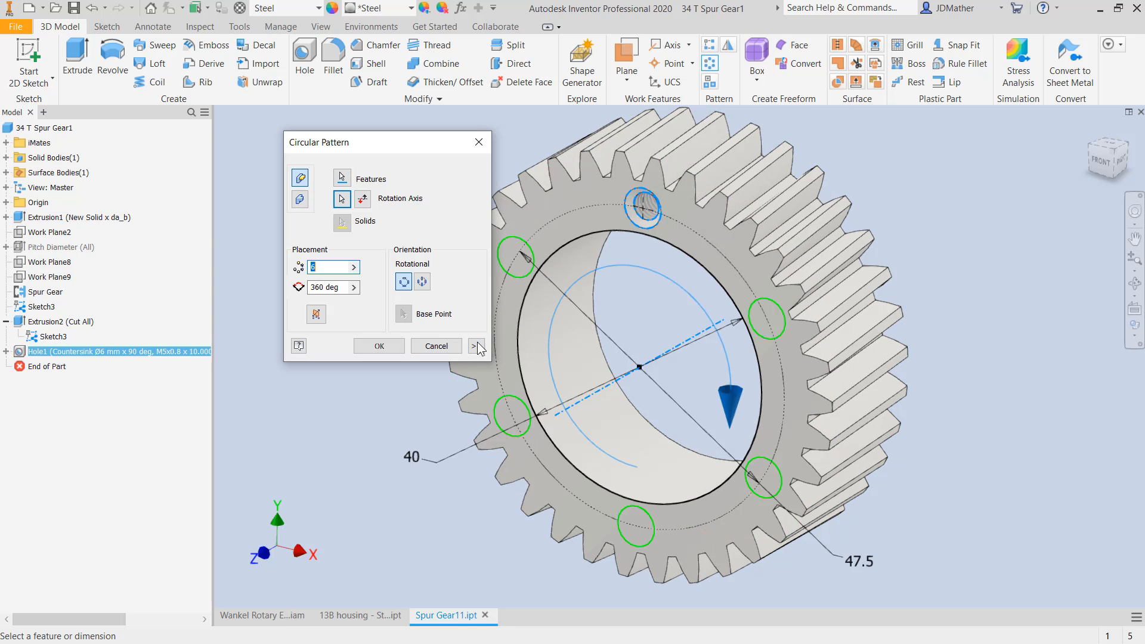
{"action": "left_click", "coordinate": [376, 347]}
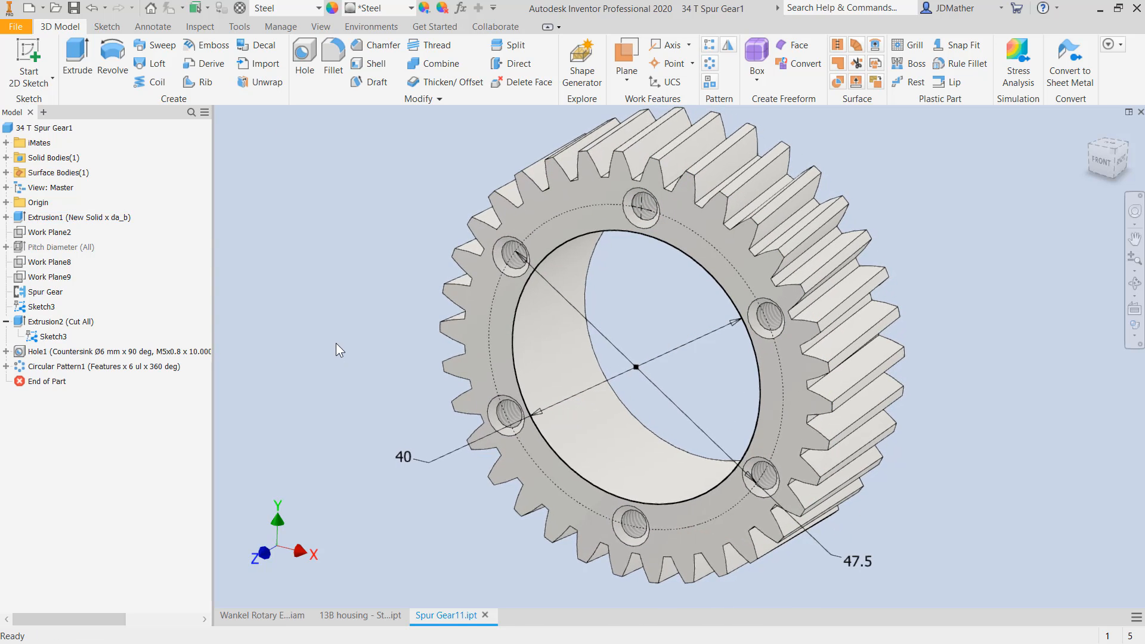
{"action": "right_click", "coordinate": [52, 337]}
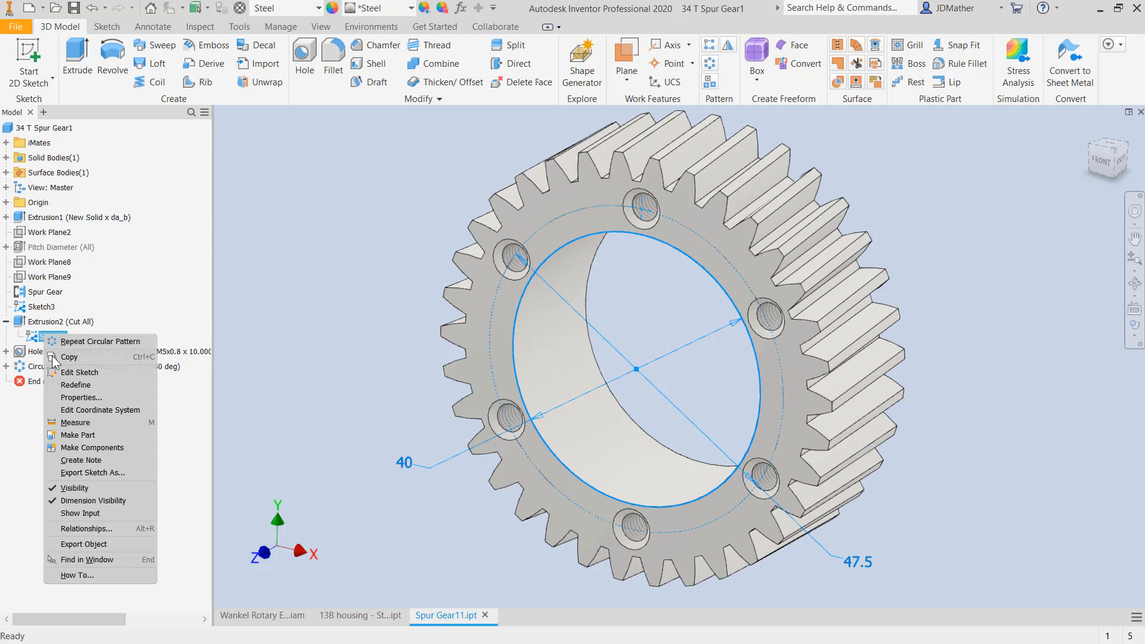
{"action": "left_click", "coordinate": [89, 404]}
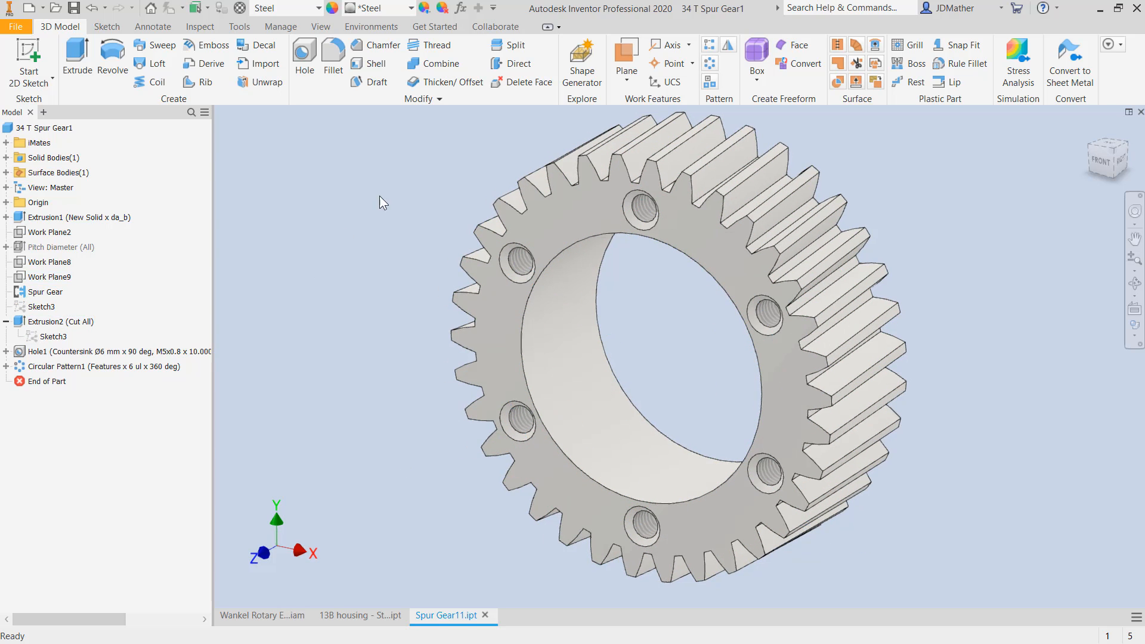
- Chamfer the front and back edges of the bore by 0.5 mm
{"action": "left_click", "coordinate": [358, 46]}
{"action": "left_click", "coordinate": [531, 365]}
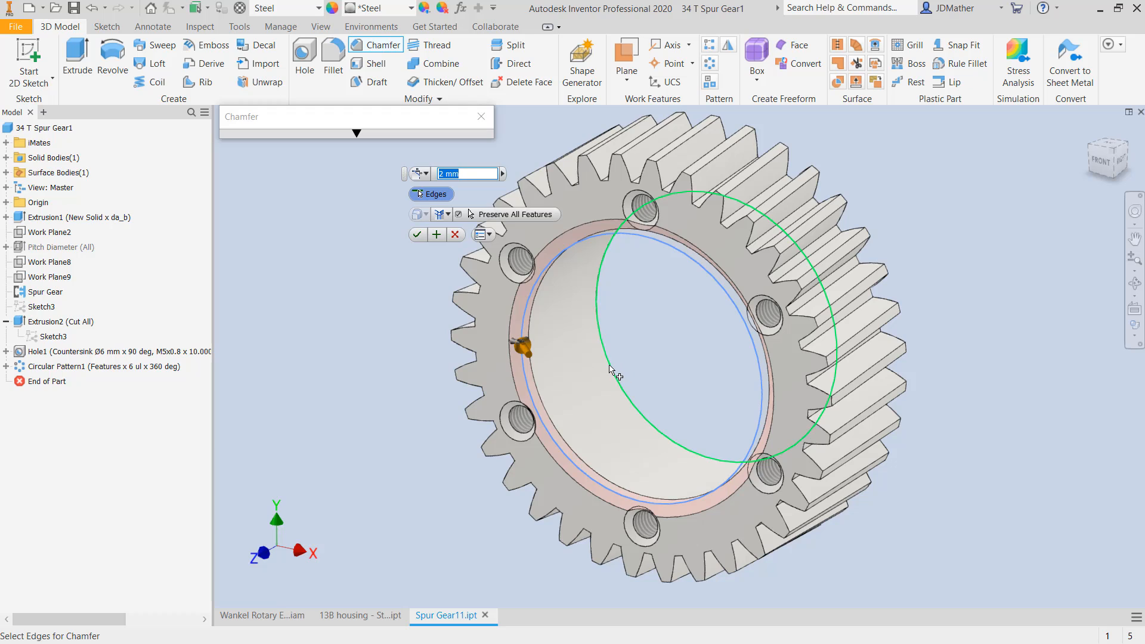
{"action": "left_click", "coordinate": [582, 340]}
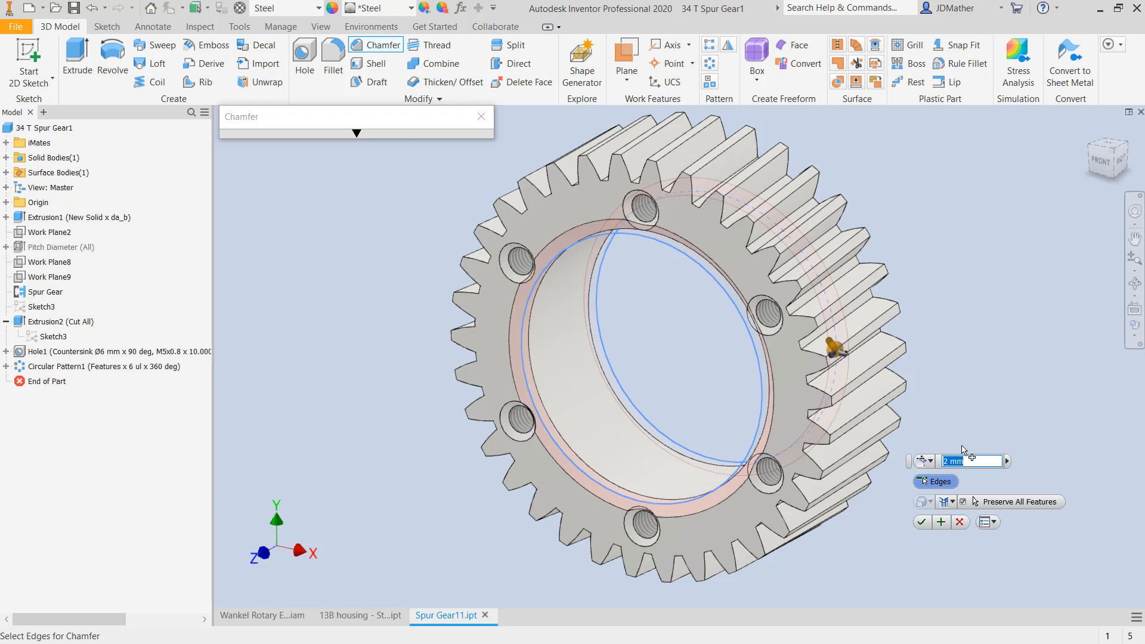
{"action": "type", "text": ".5"}
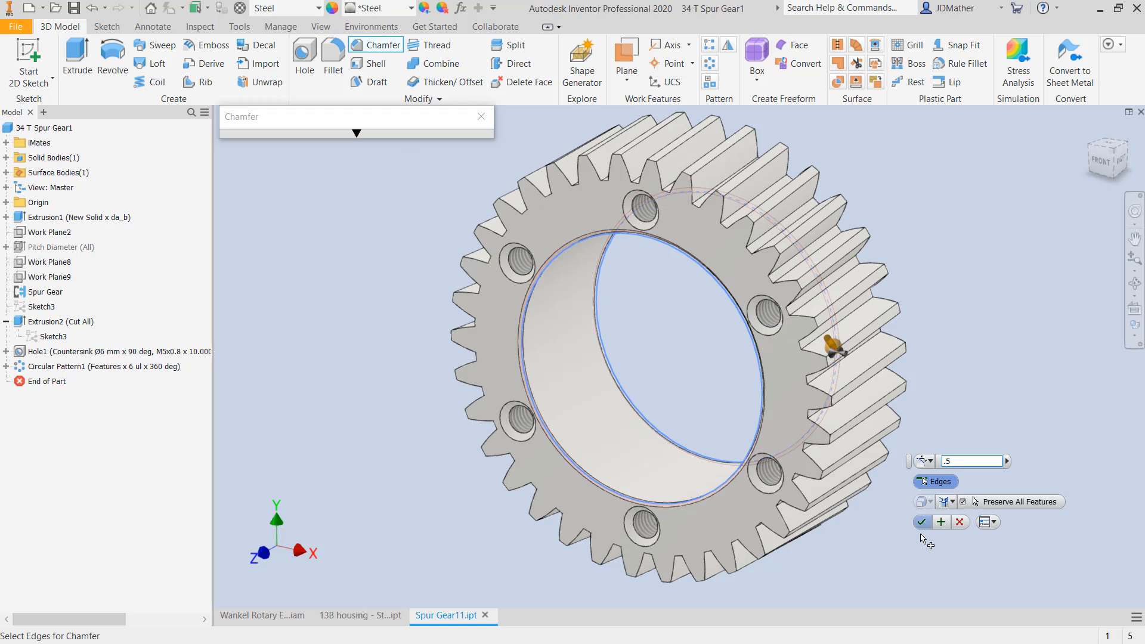
{"action": "left_click", "coordinate": [924, 522]}
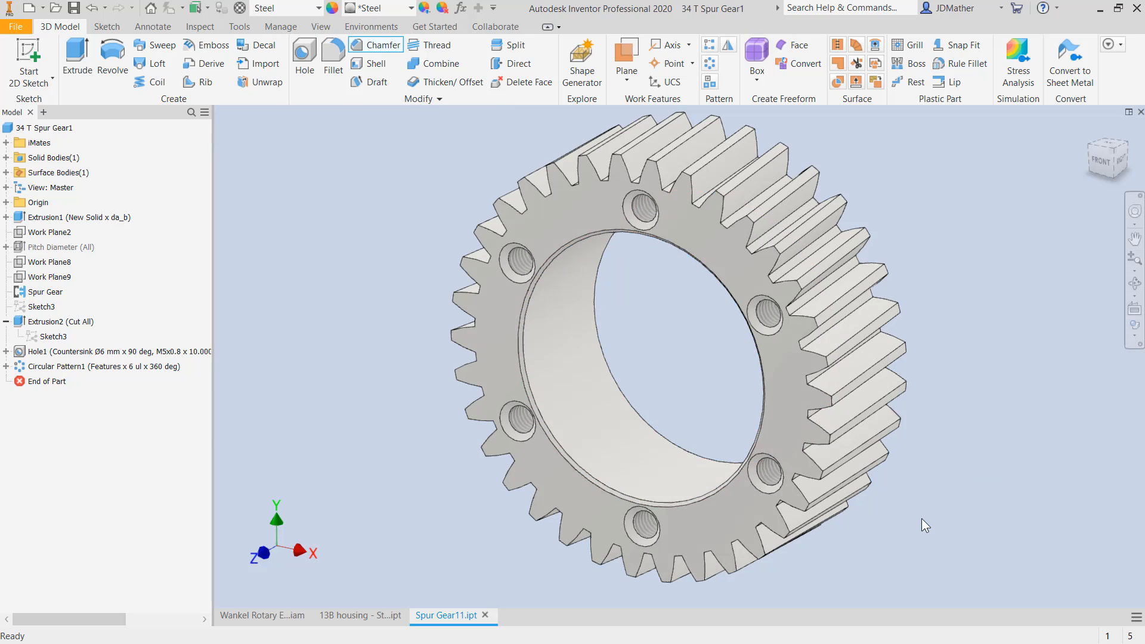
- Change the gear's appearance to Chrome - Polished
{"action": "left_click", "coordinate": [410, 7]}
{"action": "scroll", "coordinate": [509, 34], "scroll_direction": "up", "scroll_amount": 15}
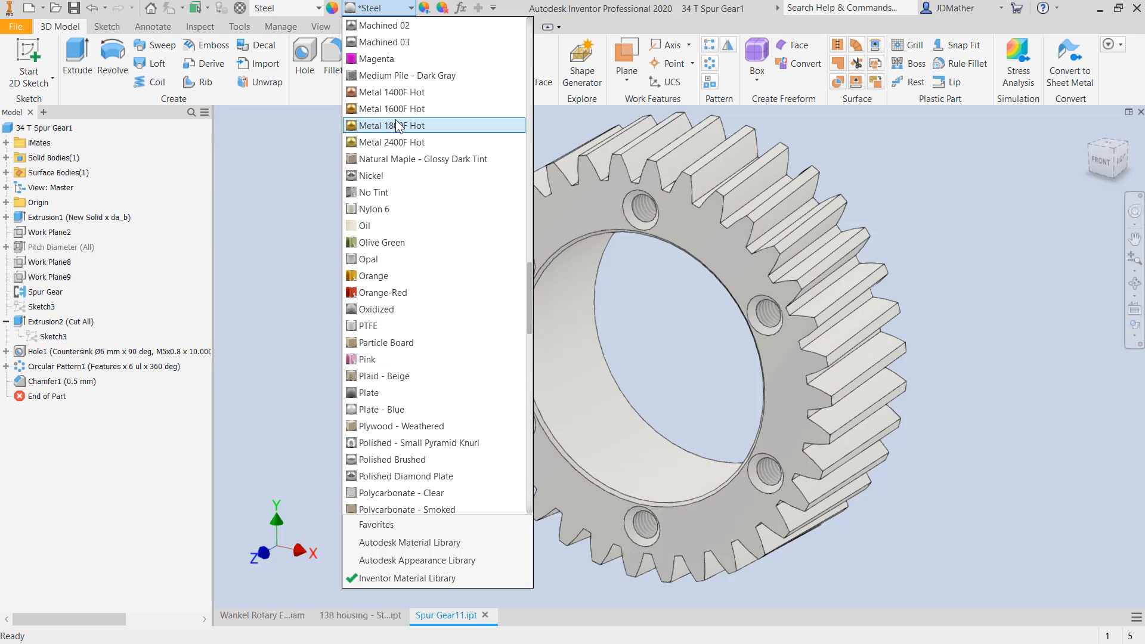
{"action": "scroll", "coordinate": [508, 60], "scroll_direction": "down", "scroll_amount": 4}
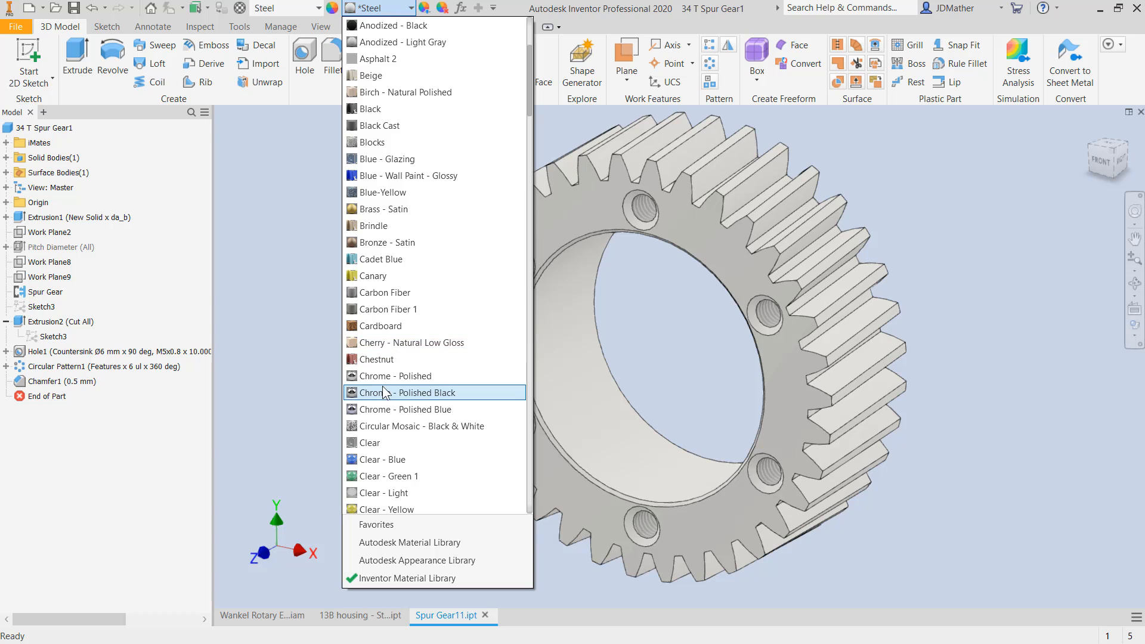
{"action": "left_click", "coordinate": [383, 377]}
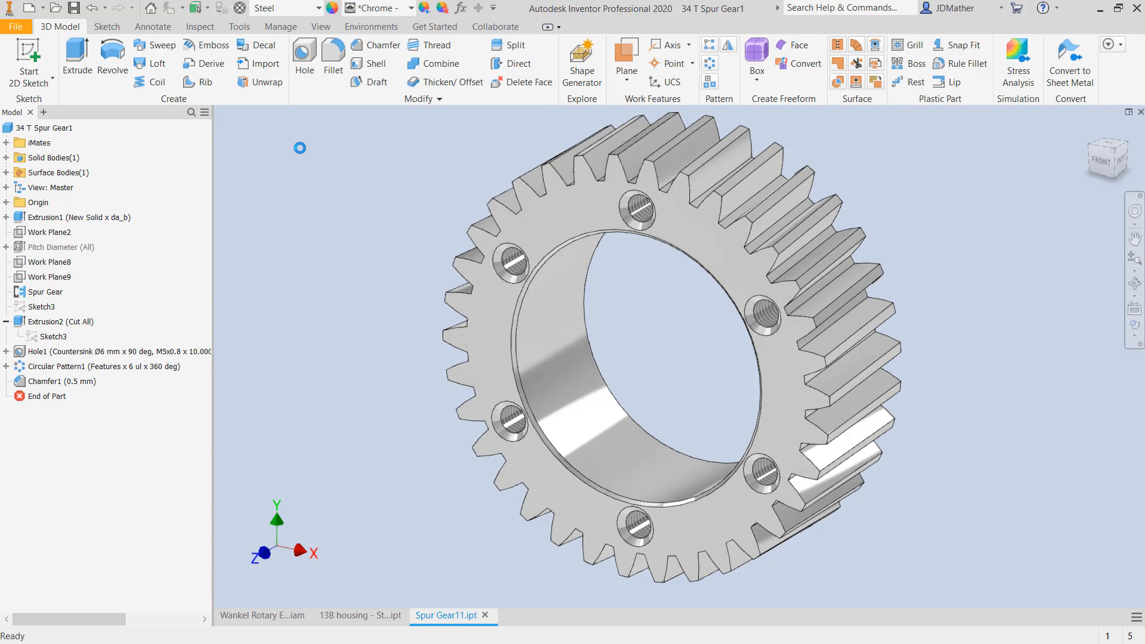
- Show the Pitch Diameter surface and inspect the parameter that drives its sketch circle's diameter
{"action": "right_click", "coordinate": [60, 247]}
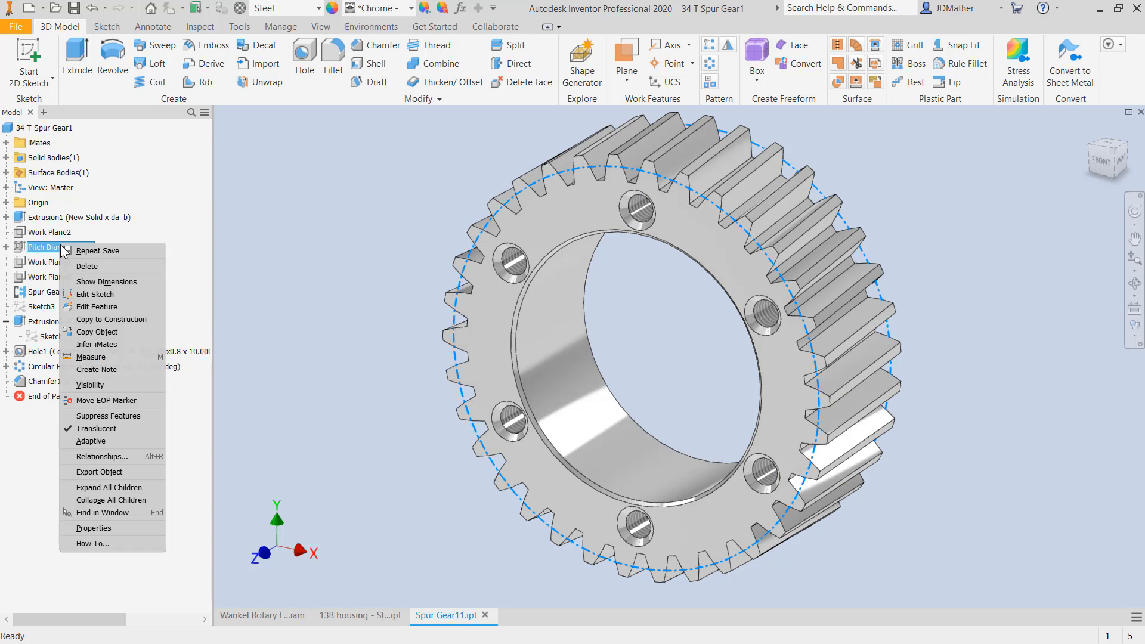
{"action": "left_click", "coordinate": [96, 433]}
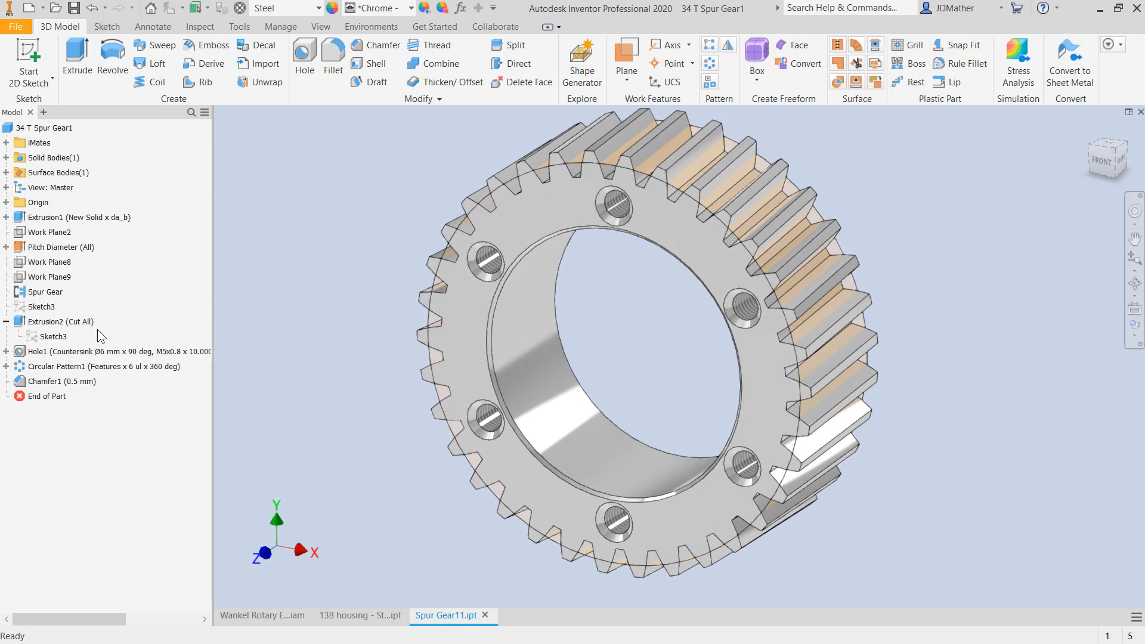
{"action": "left_click", "coordinate": [6, 247]}
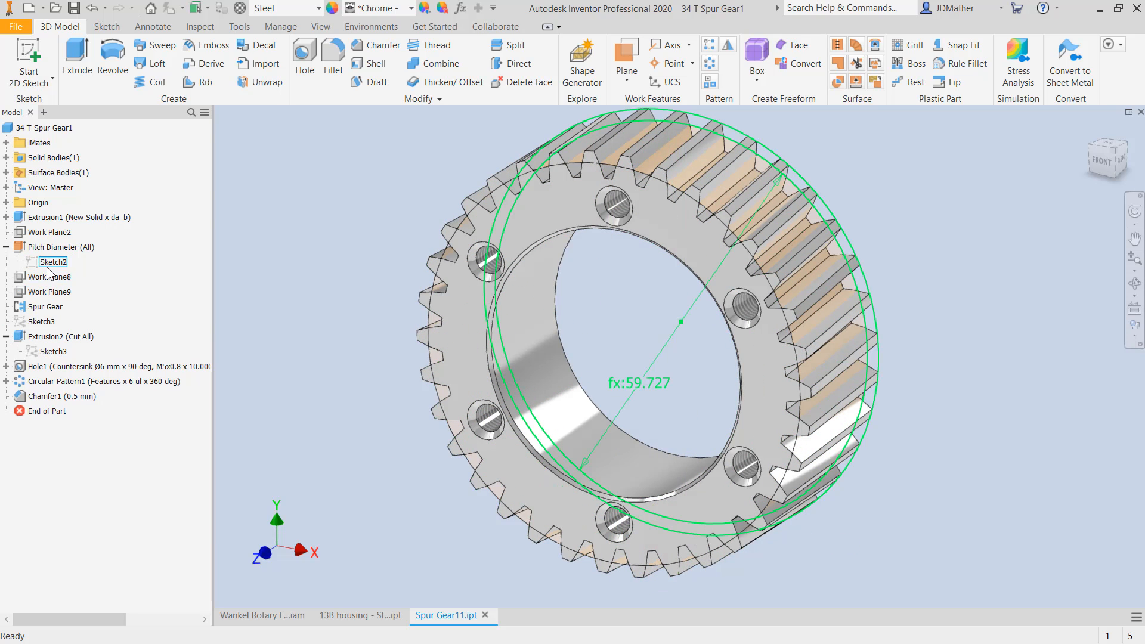
{"action": "right_click", "coordinate": [53, 266]}
{"action": "left_click", "coordinate": [75, 305]}
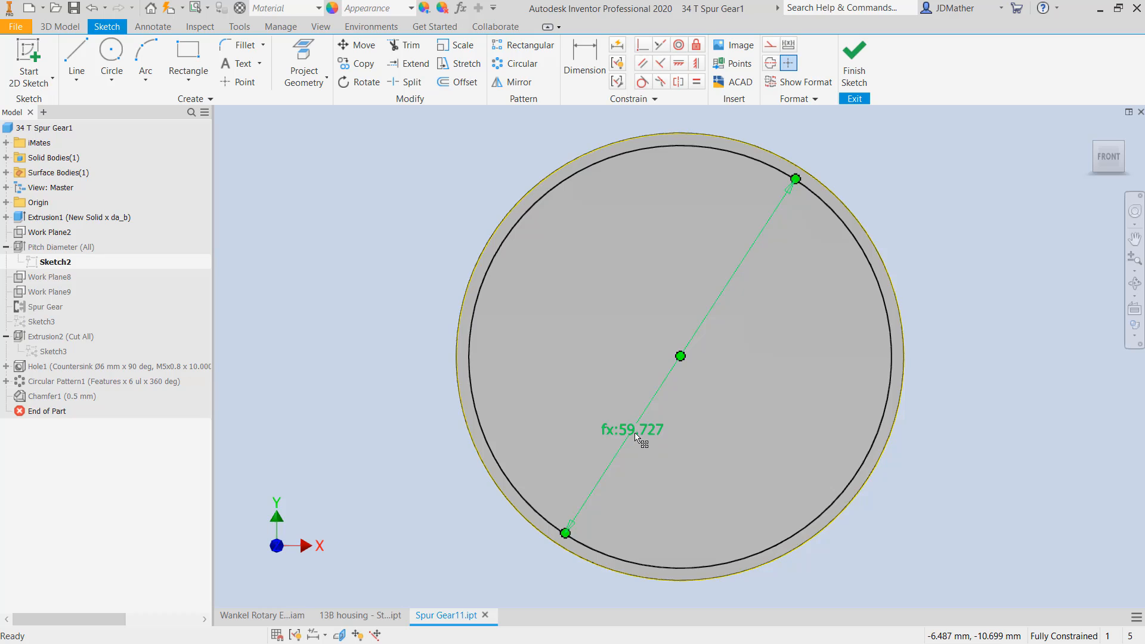
{"action": "double_click", "coordinate": [637, 439]}
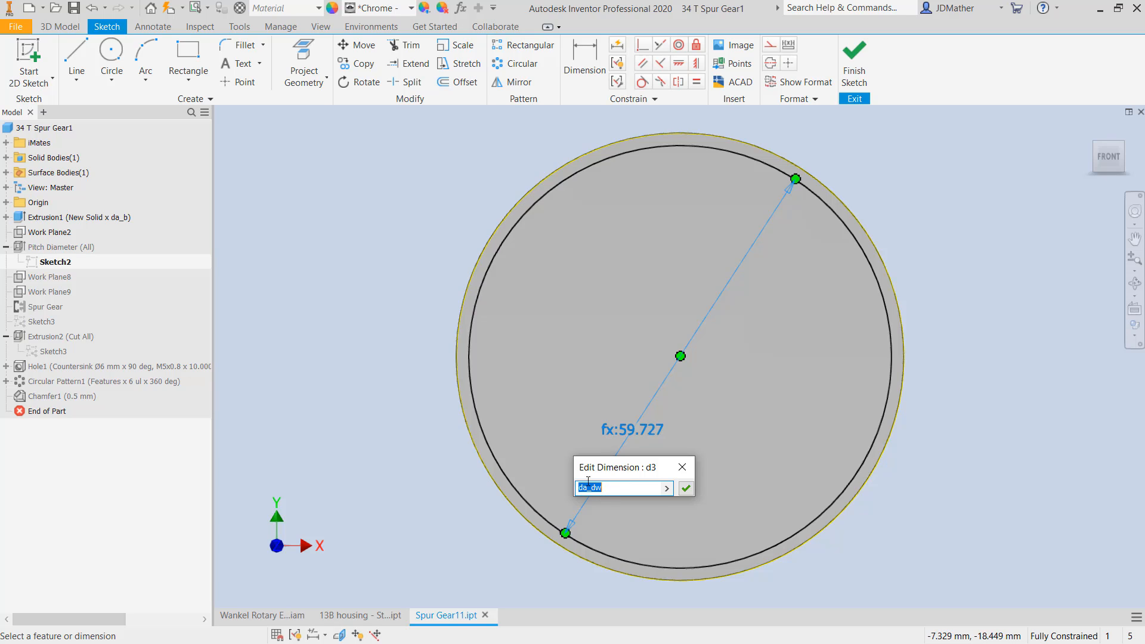
{"action": "left_click", "coordinate": [855, 59]}
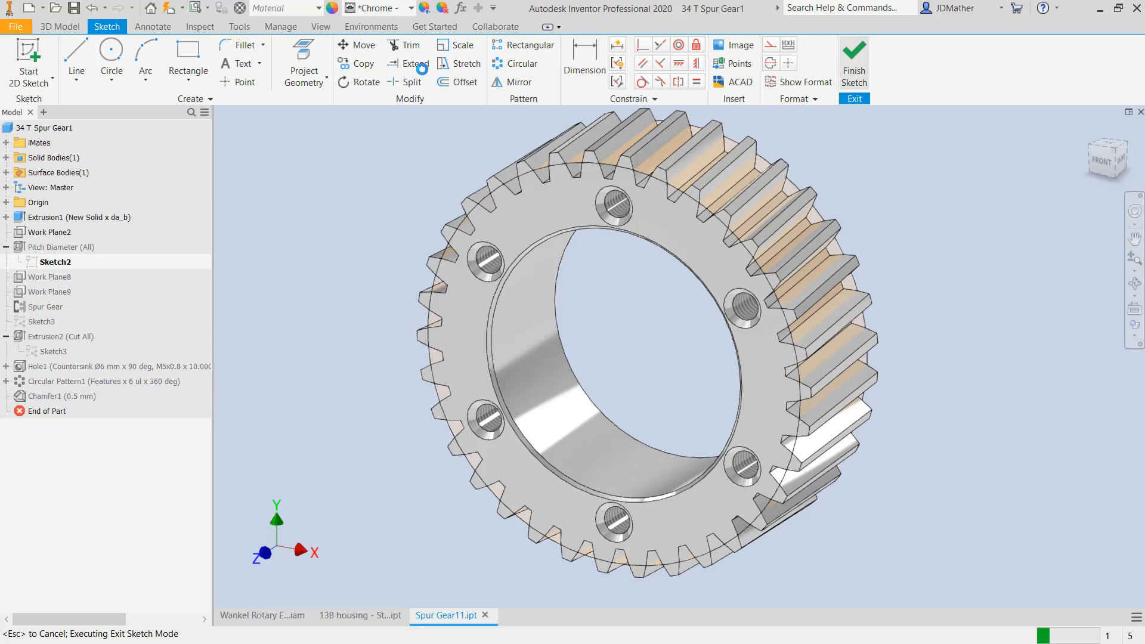
- Mark the da_dw parameter as a key and export parameter, and add a comment starting with "34 T Pinion"
{"action": "left_click", "coordinate": [460, 8]}
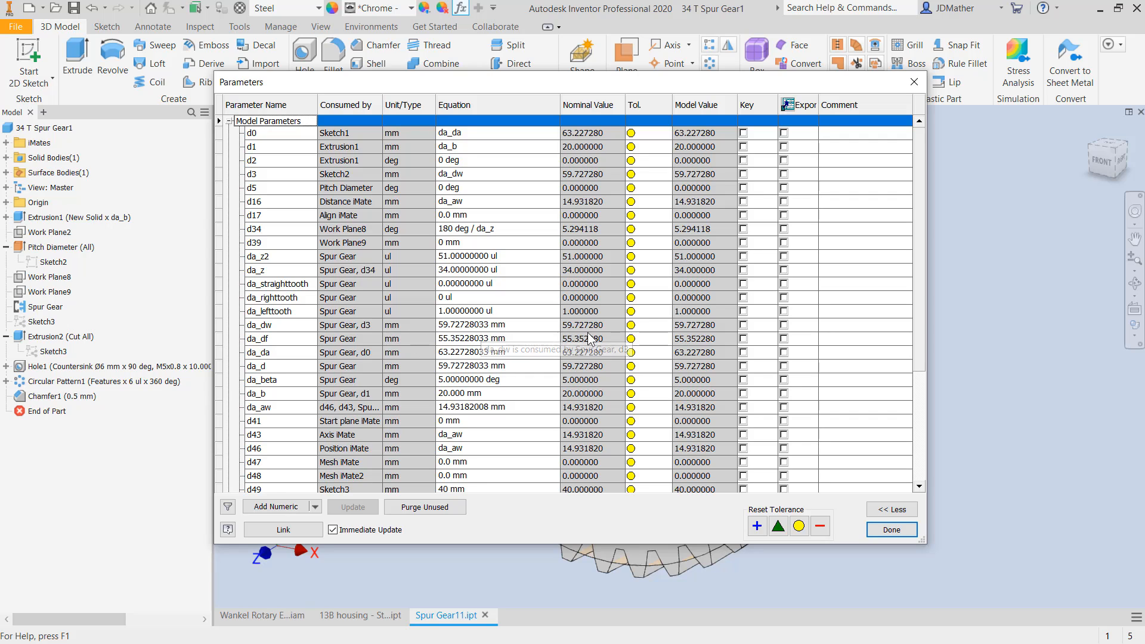
{"action": "left_click", "coordinate": [744, 326]}
{"action": "left_click", "coordinate": [784, 325]}
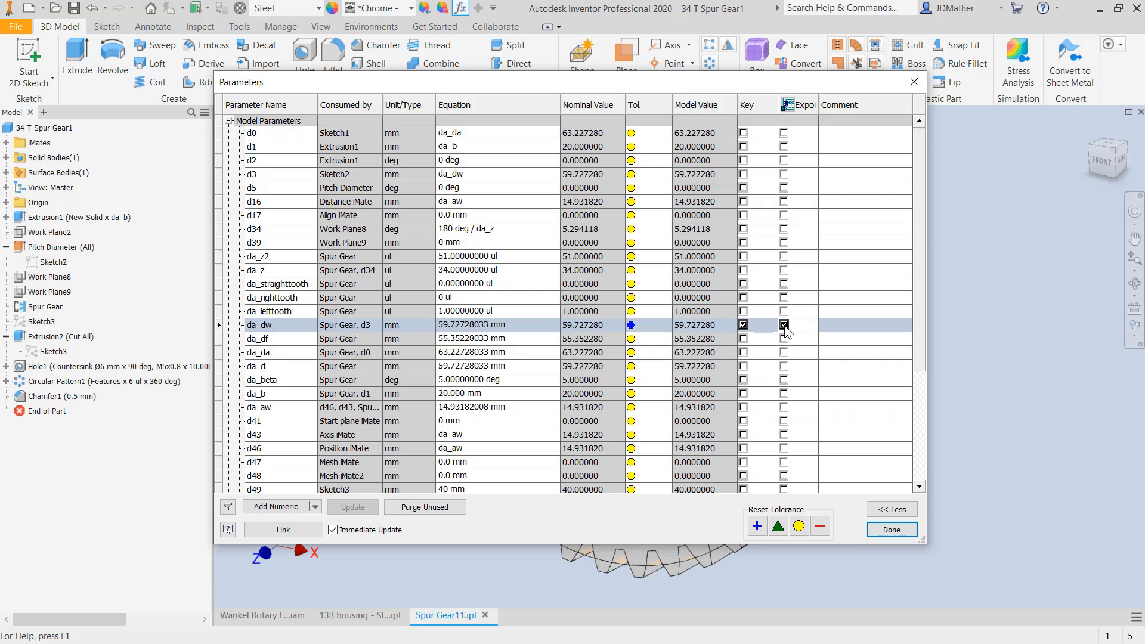
{"action": "left_click", "coordinate": [839, 327]}
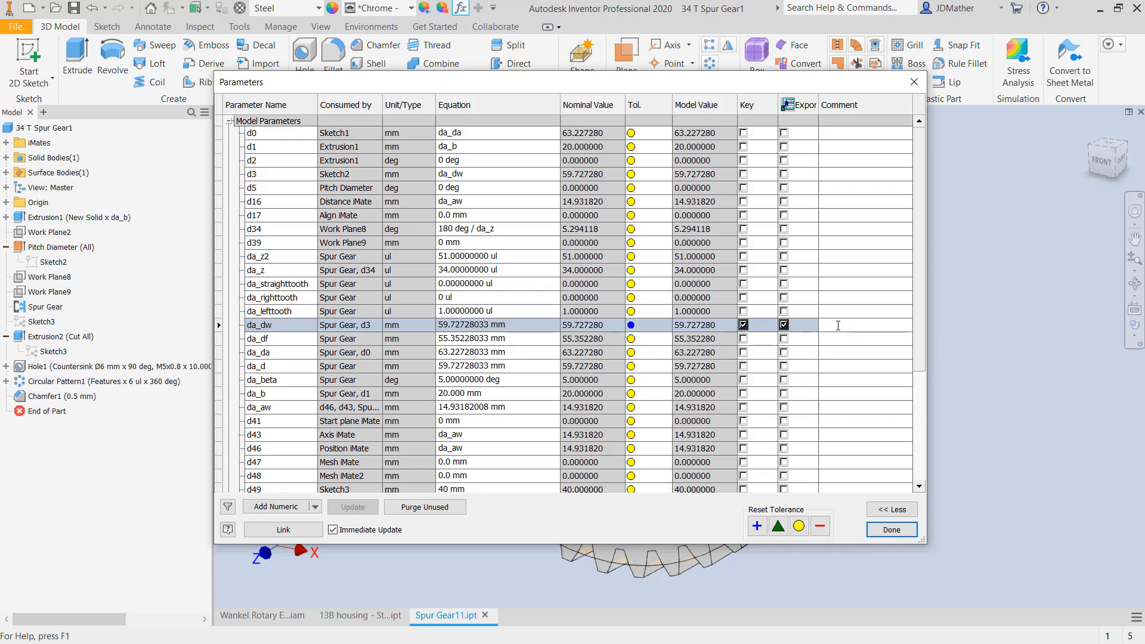
{"action": "type", "text": "34 T Pinion Pi"}
{"action": "left_click", "coordinate": [892, 530]}
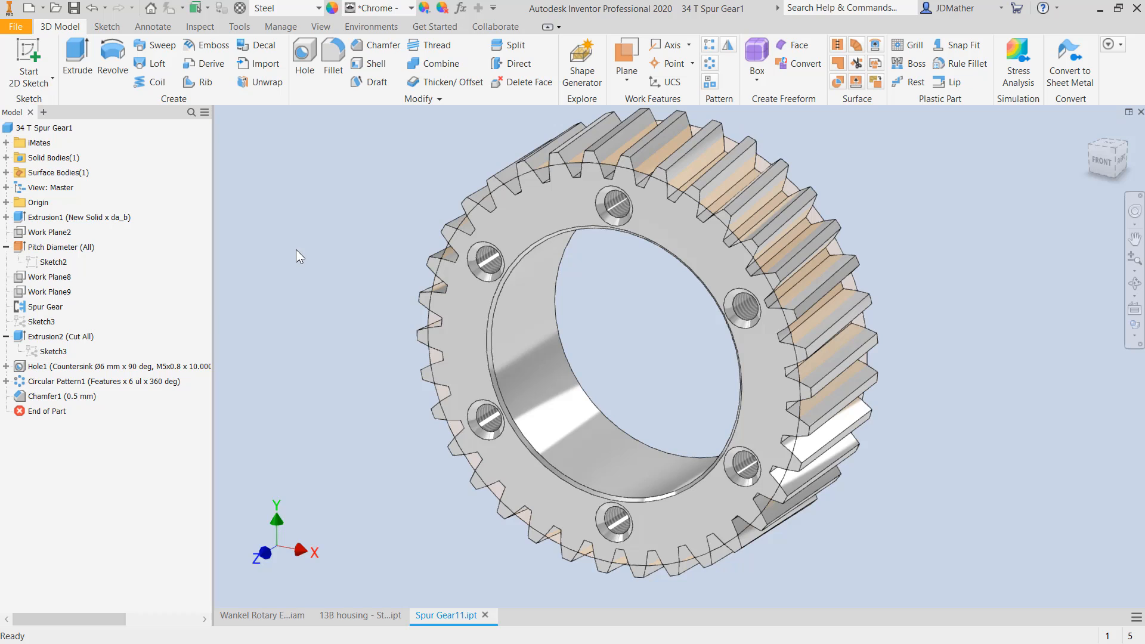
- Save the 34-tooth gear part and open the 51 T ring gear from the Wankel Rotary Engine assembly
{"action": "left_click", "coordinate": [75, 7]}
{"action": "left_click", "coordinate": [280, 615]}
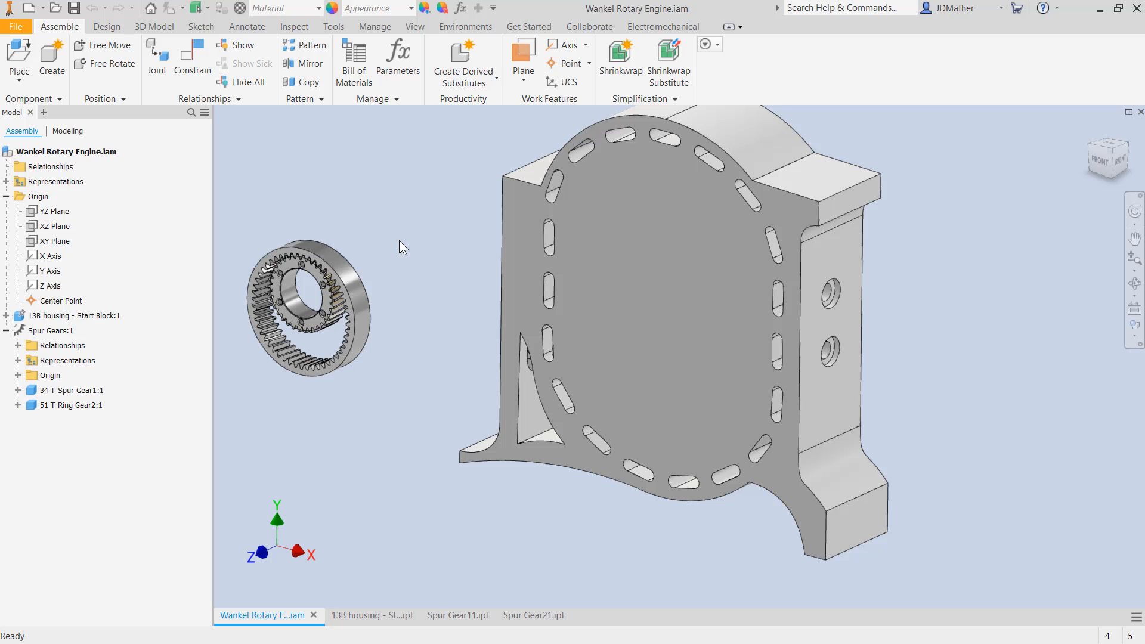
{"action": "right_click", "coordinate": [399, 241]}
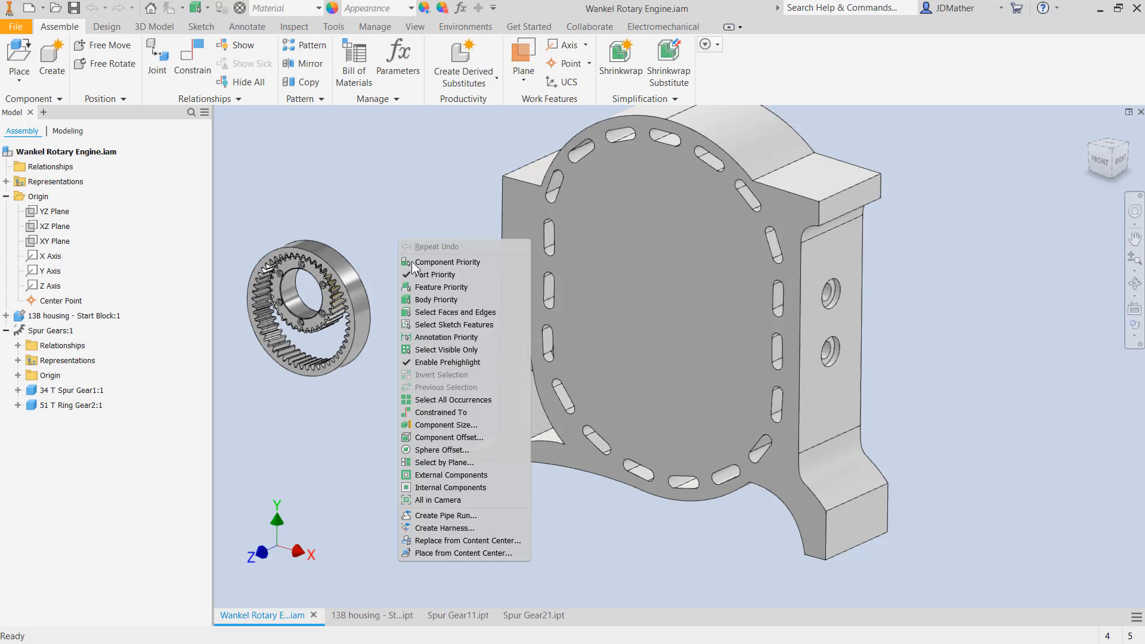
{"action": "left_click", "coordinate": [350, 299]}
{"action": "right_click", "coordinate": [349, 301]}
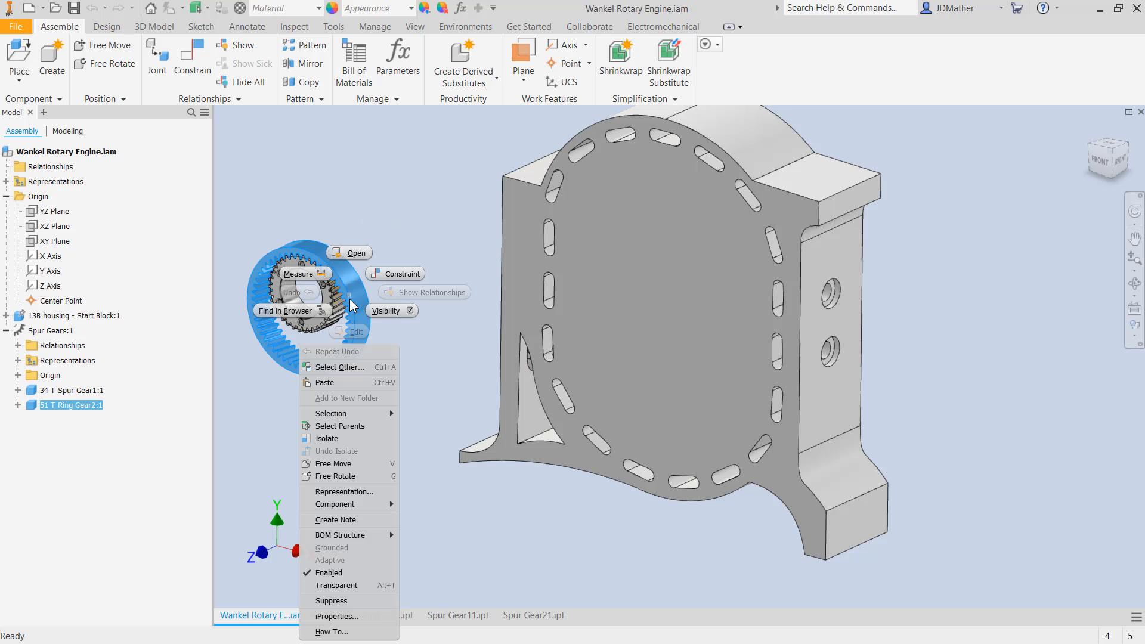
{"action": "left_click", "coordinate": [357, 253]}
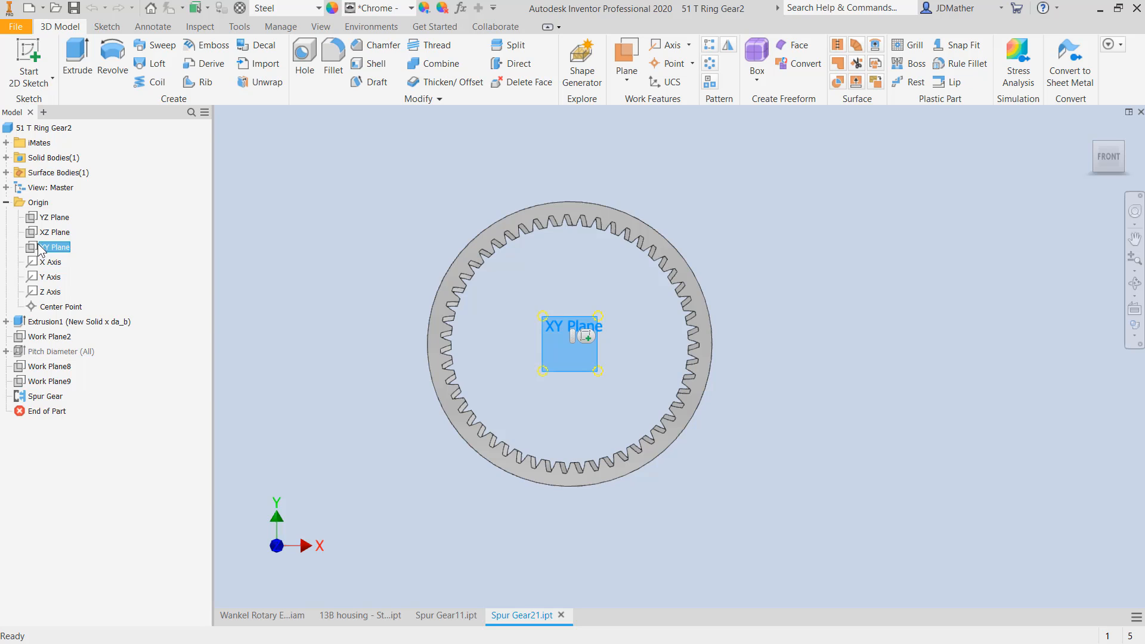
- Start a sketch on the ring gear's XY plane and draw a 210 mm diameter circle centred on the origin
{"action": "right_click", "coordinate": [39, 248]}
{"action": "left_click", "coordinate": [73, 280]}
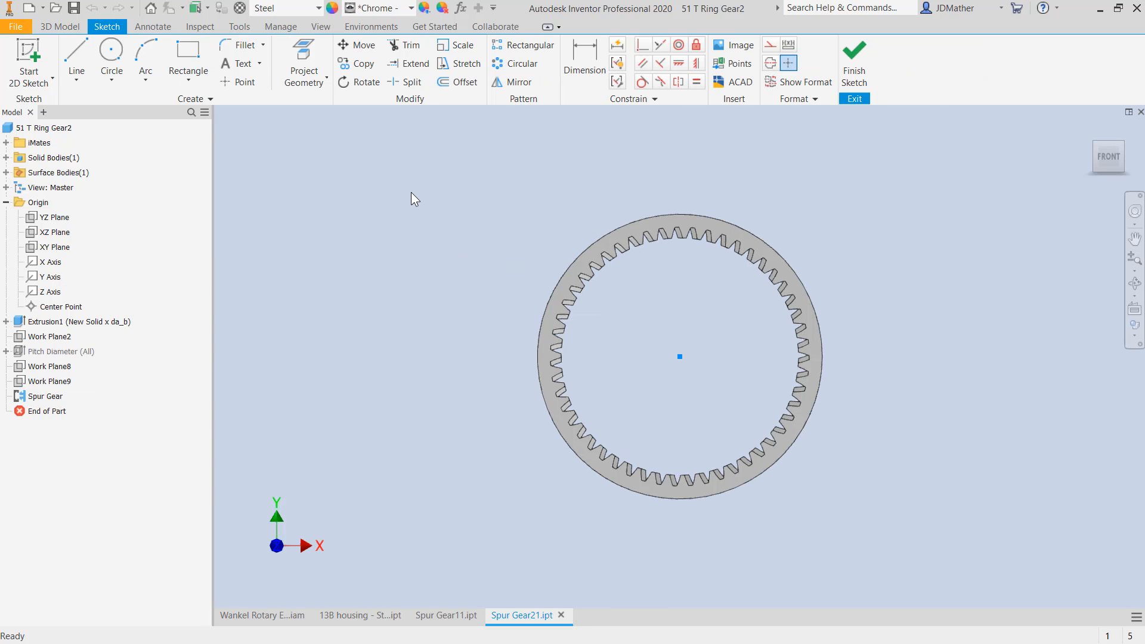
{"action": "left_click", "coordinate": [111, 52]}
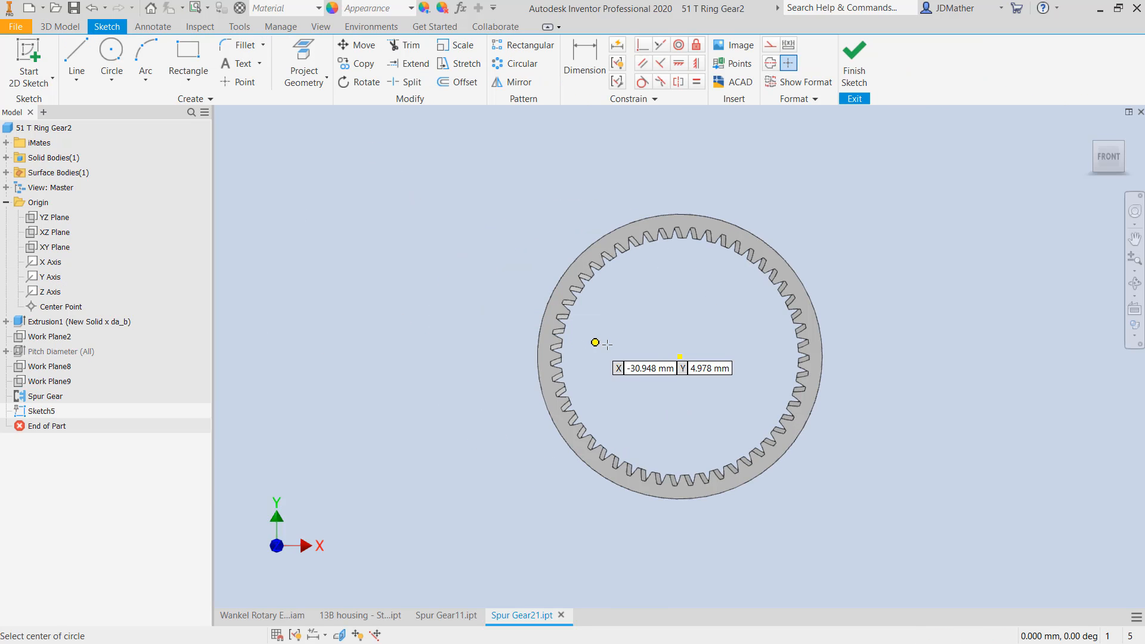
{"action": "left_click", "coordinate": [681, 356]}
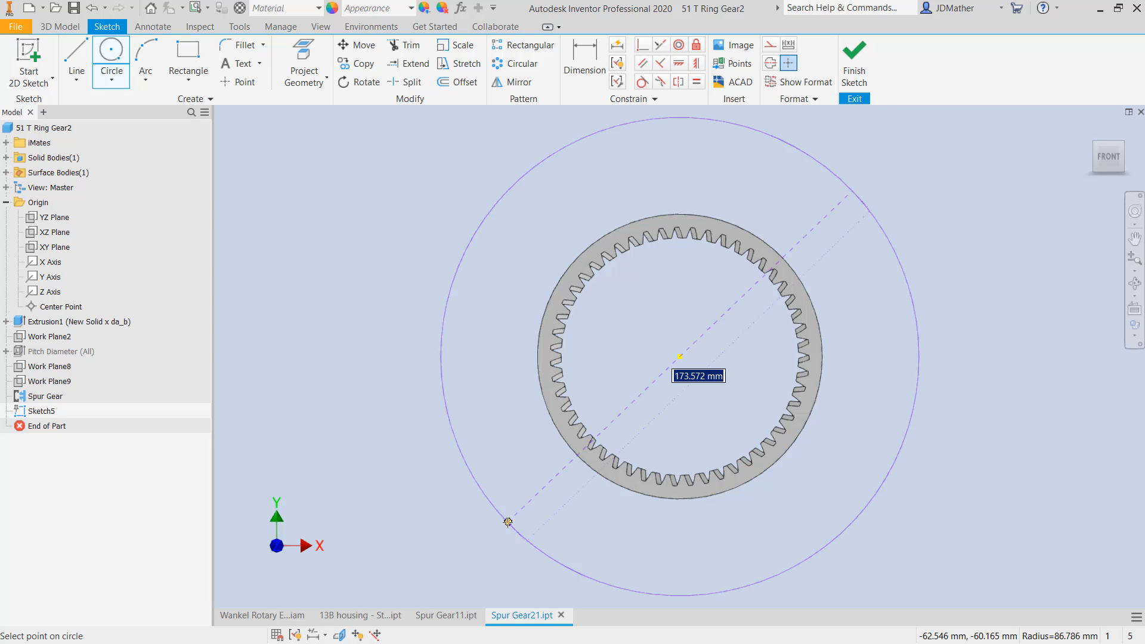
{"action": "type", "text": "210"}
{"action": "key", "text": "Return"}
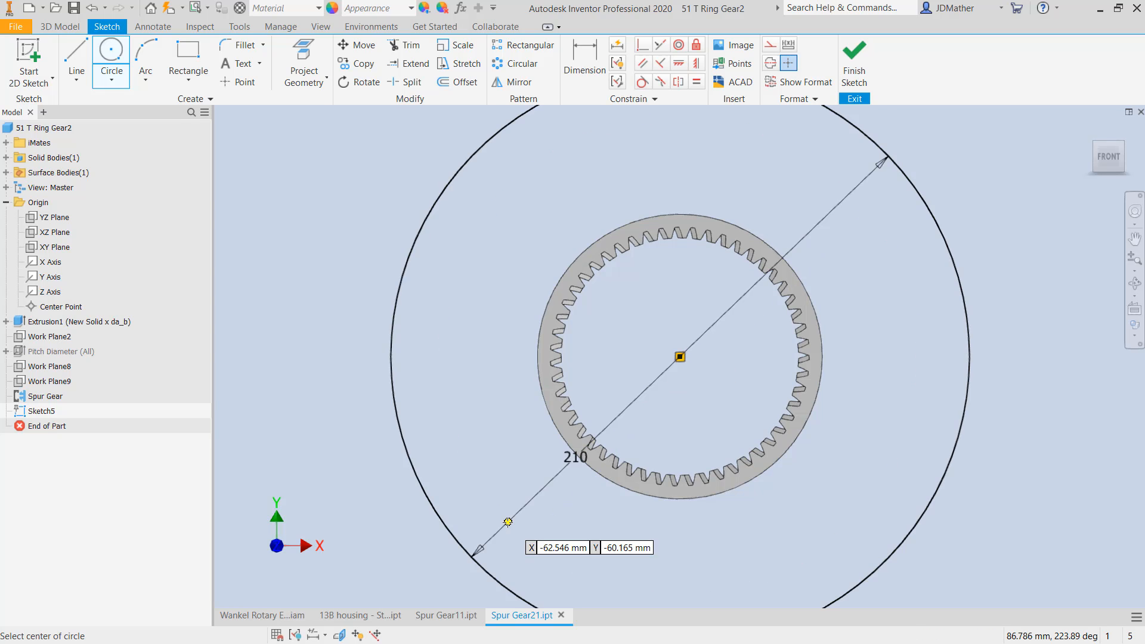
{"action": "scroll", "coordinate": [539, 458], "scroll_direction": "up", "scroll_amount": 3}
{"action": "key", "text": "Escape"}
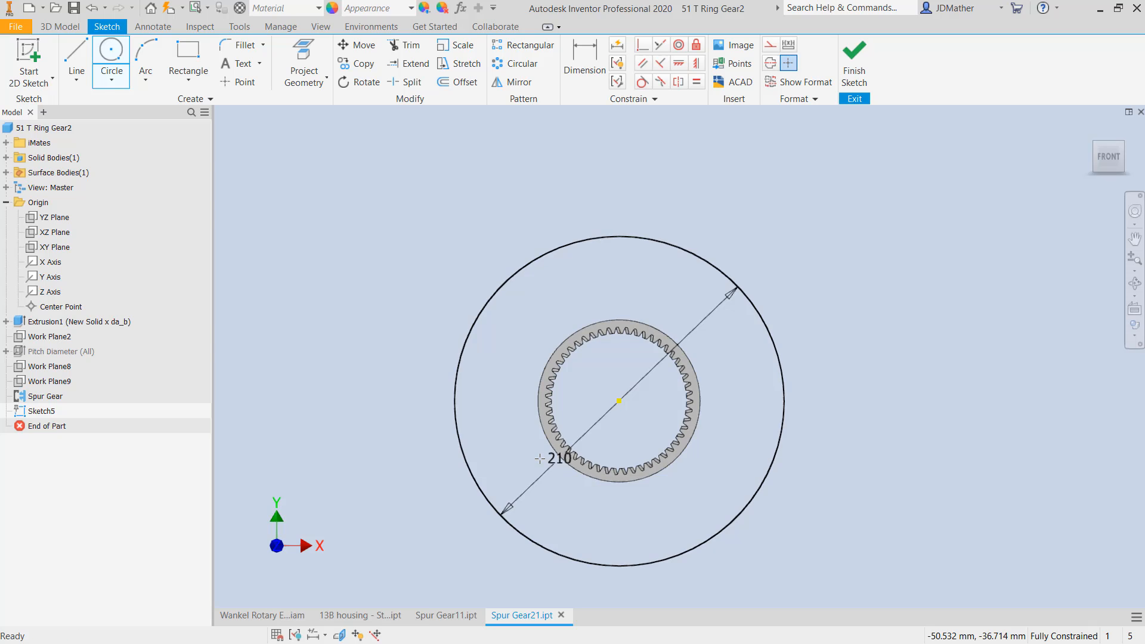
{"action": "scroll", "coordinate": [575, 511], "scroll_direction": "down", "scroll_amount": 1}
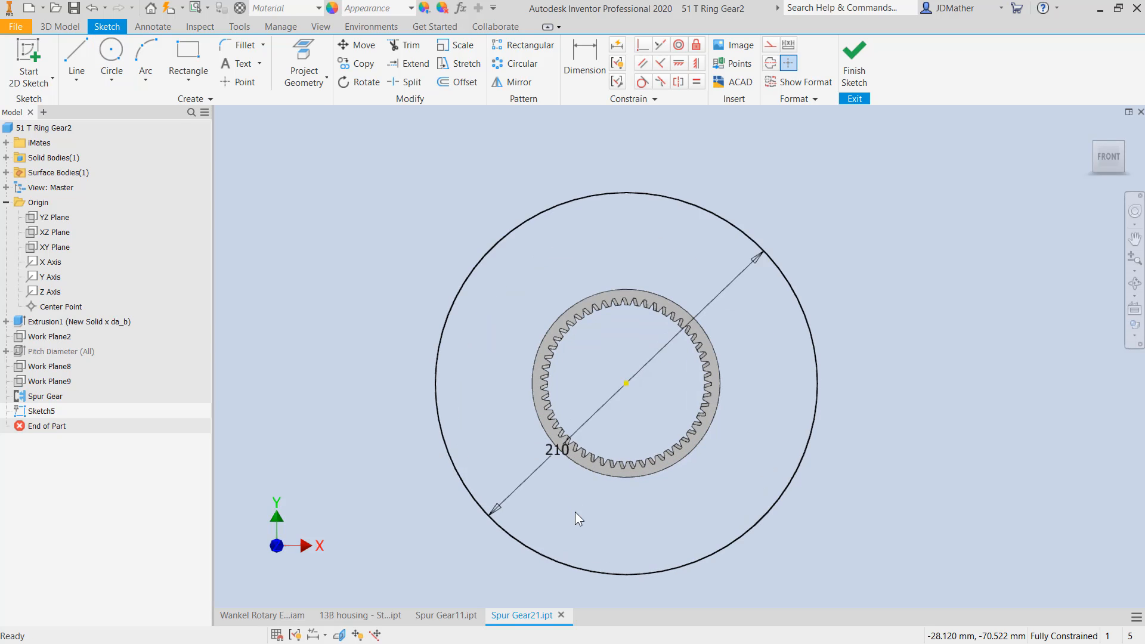
- Draw an inscribed 3-sided polygon centred on the origin with its apex on top of the 210 mm circle, and constrain its base horizontal
{"action": "left_click", "coordinate": [195, 81]}
{"action": "left_click", "coordinate": [181, 393]}
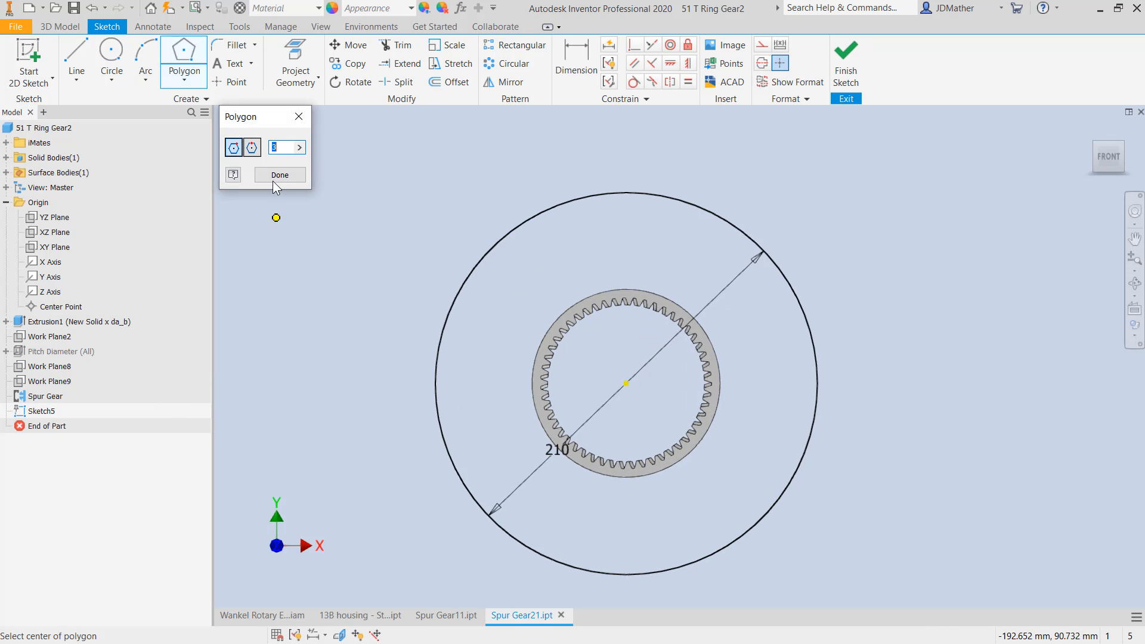
{"action": "left_click", "coordinate": [626, 383]}
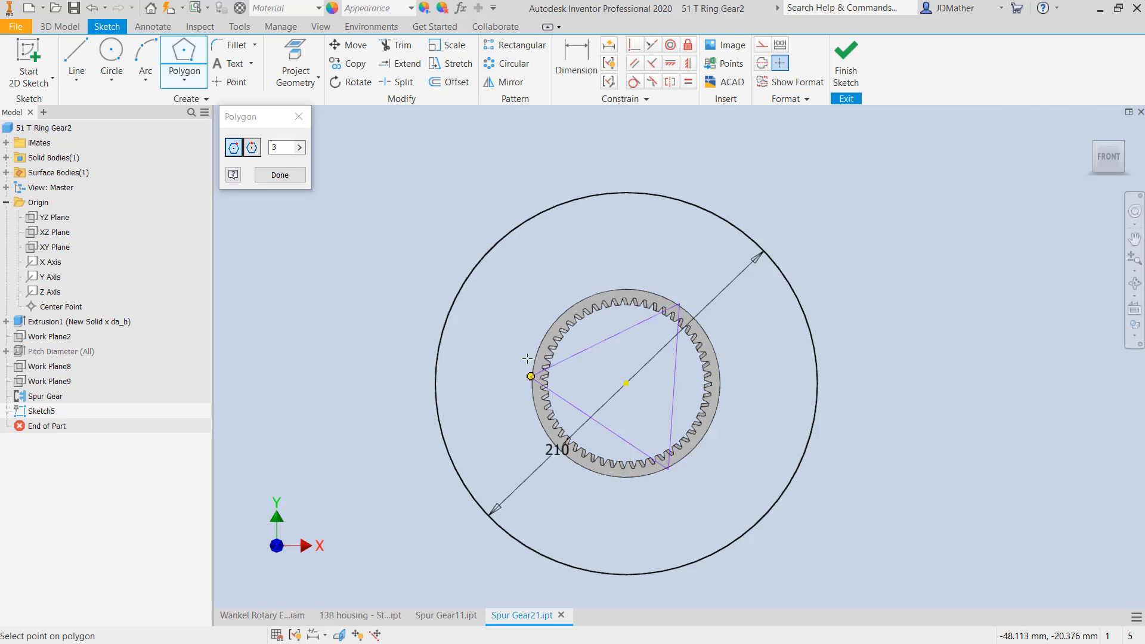
{"action": "left_click", "coordinate": [626, 193]}
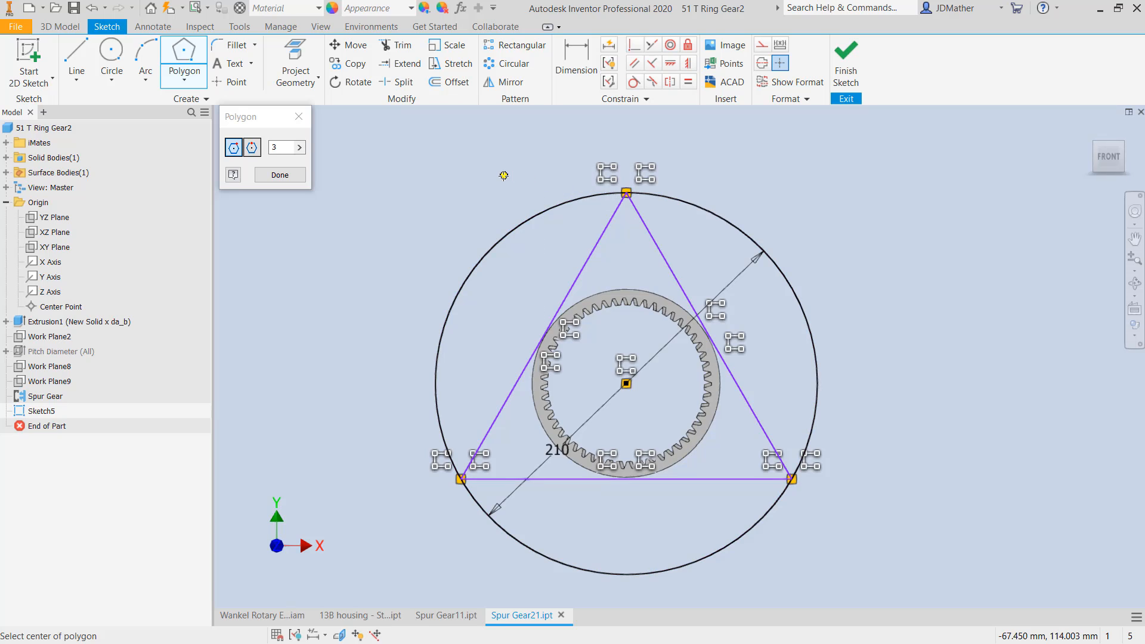
{"action": "key", "text": "Escape"}
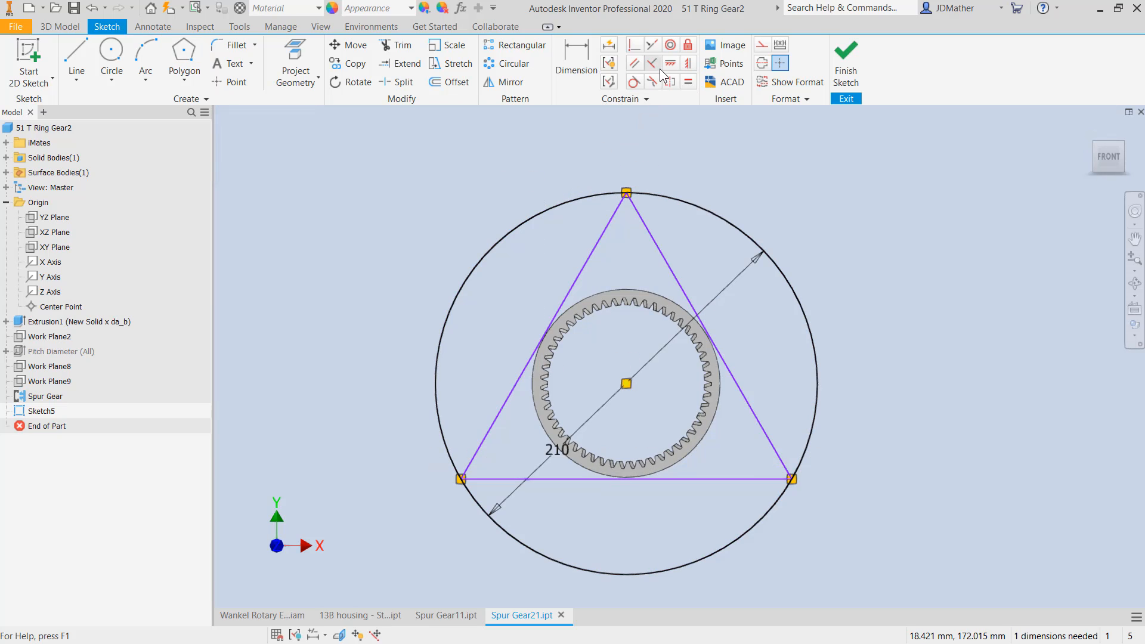
{"action": "left_click", "coordinate": [669, 62]}
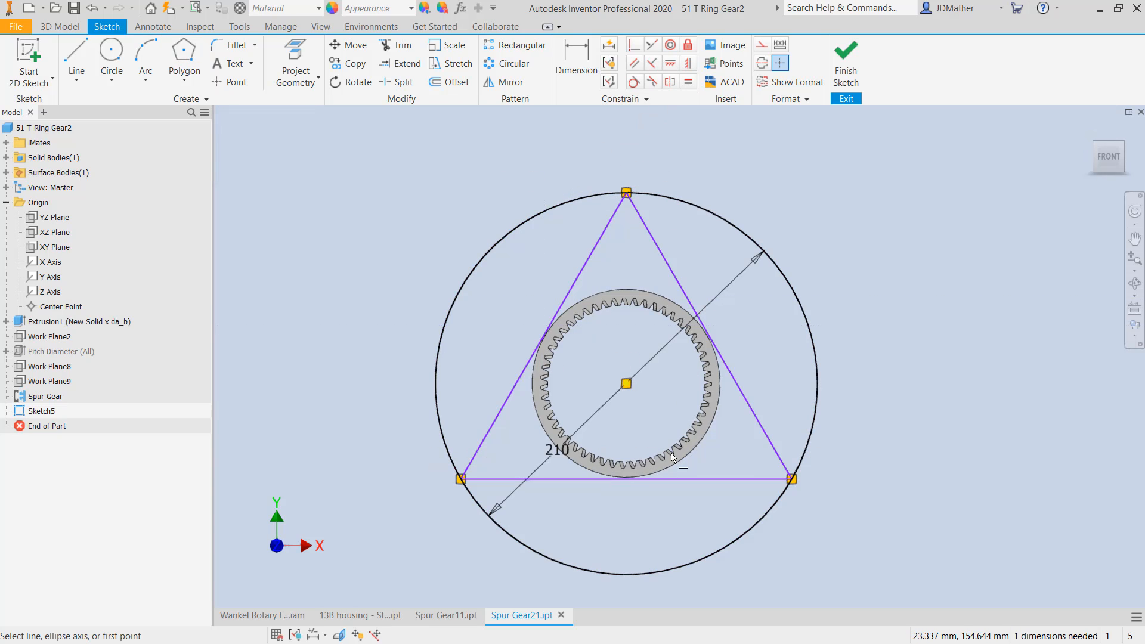
{"action": "left_click", "coordinate": [691, 483]}
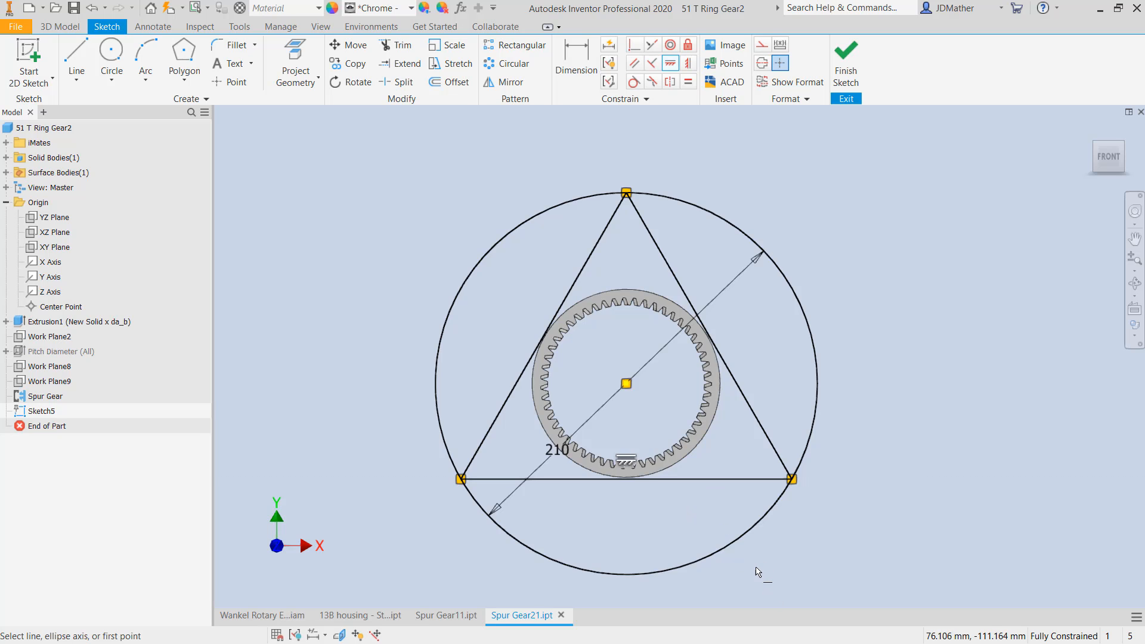
{"action": "key", "text": "Escape"}
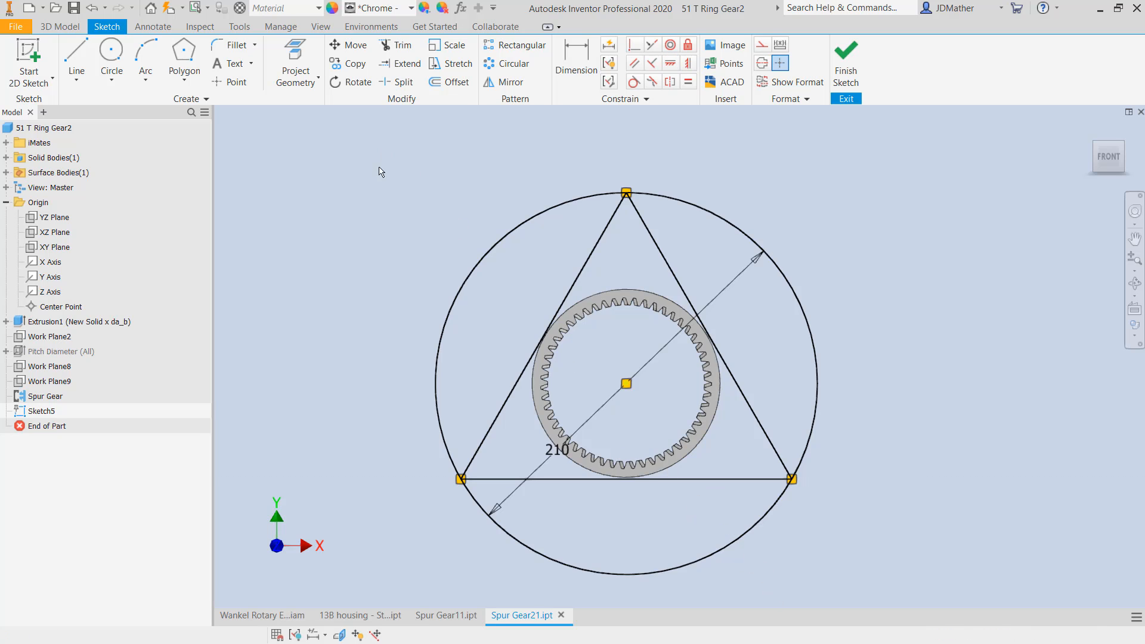
- Convert the circle and triangle to construction geometry and move the 210 mm dimension text outside the circle
{"action": "left_click_drag", "start_coordinate": [383, 146], "coordinate": [861, 593]}
{"action": "right_click", "coordinate": [844, 525]}
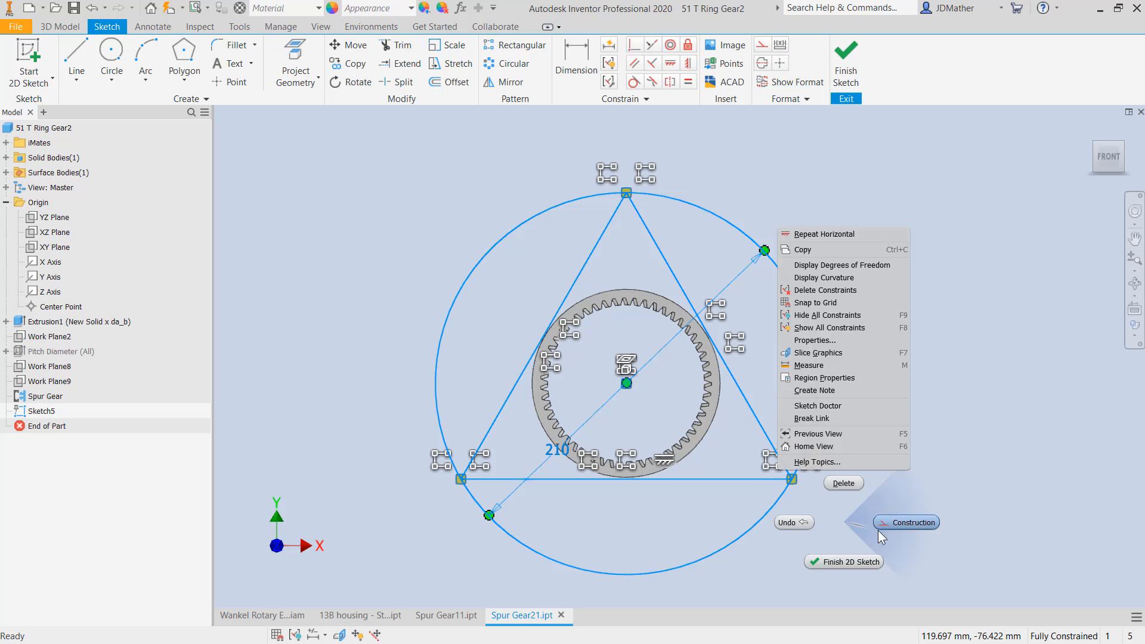
{"action": "left_click", "coordinate": [900, 523]}
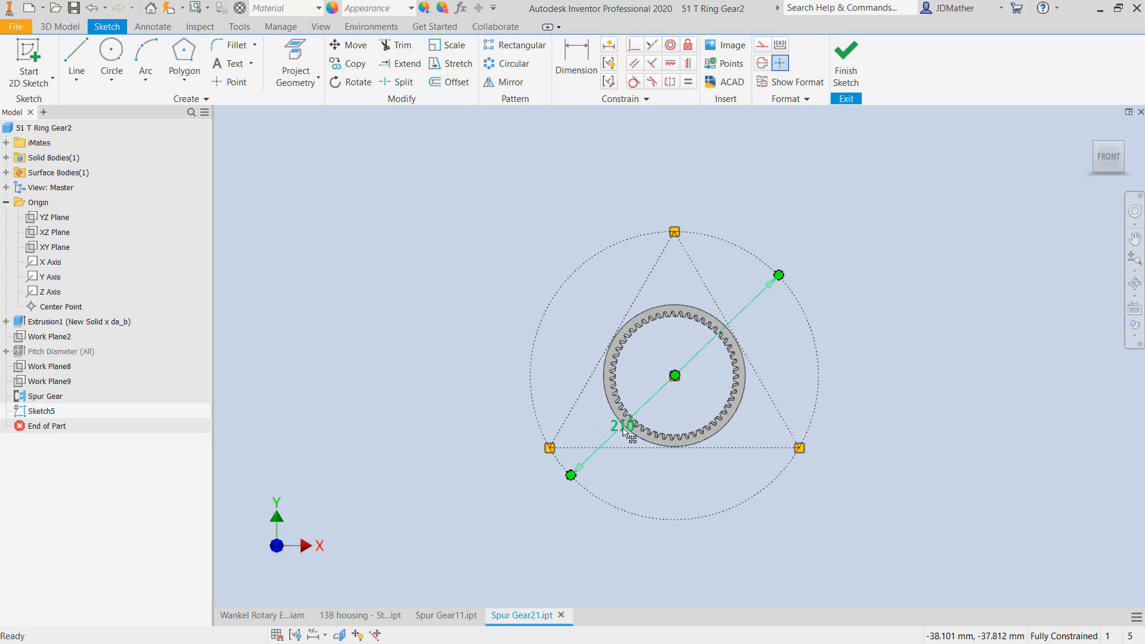
{"action": "left_click_drag", "start_coordinate": [624, 431], "coordinate": [567, 514]}
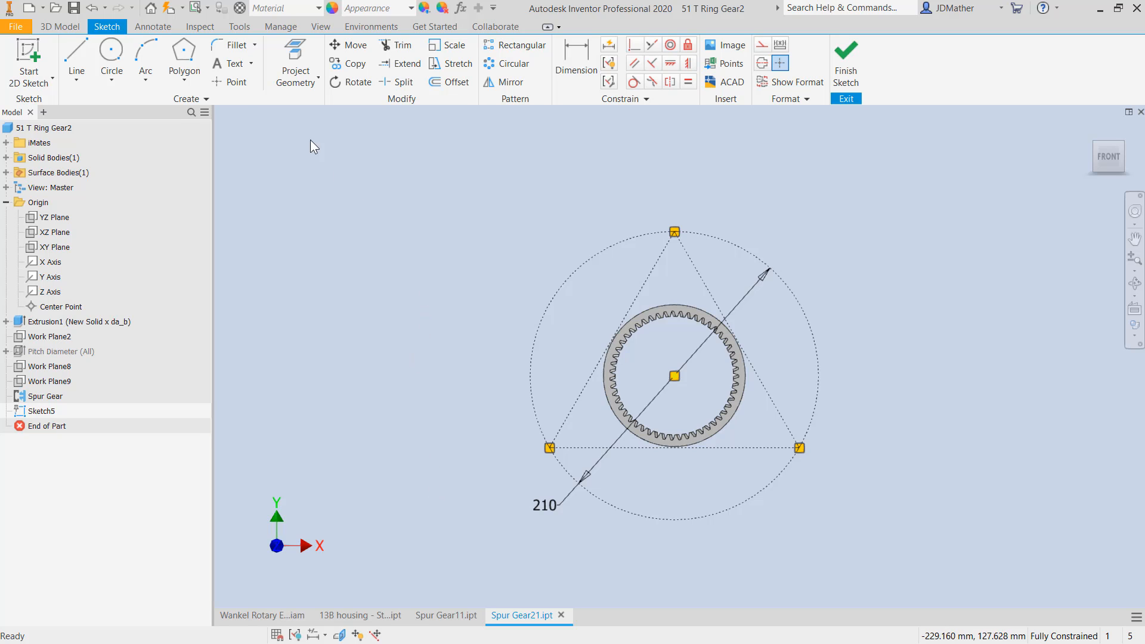
- Draw a 215 mm radius three-point arc bulging below the triangle's base between its two lower vertices, and place its dimension outside the circle
{"action": "left_click", "coordinate": [135, 49]}
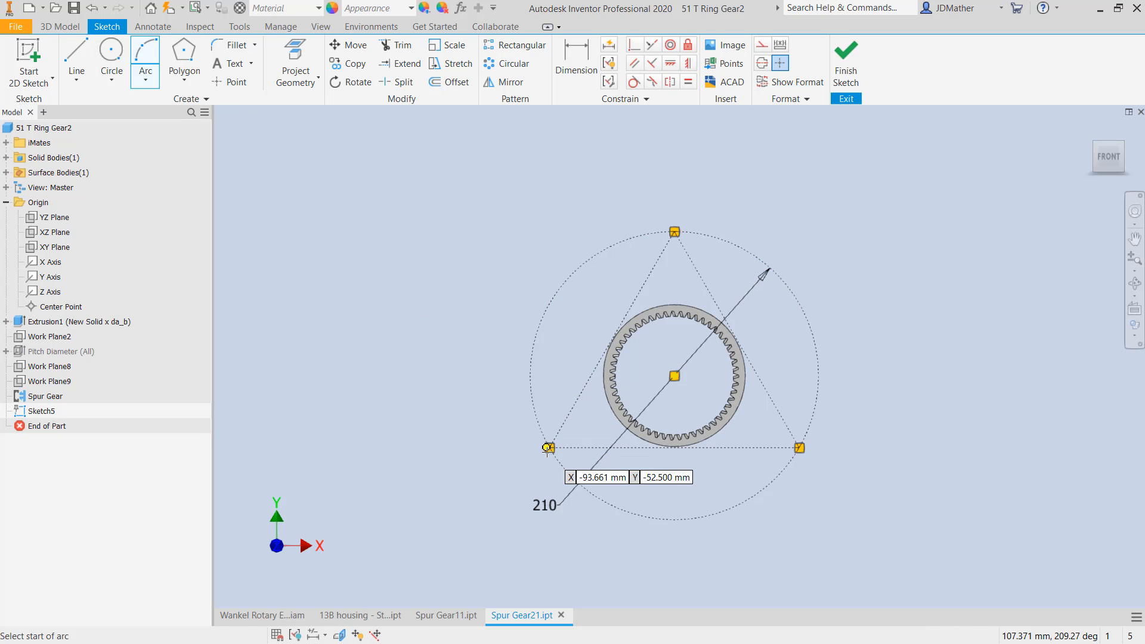
{"action": "left_click", "coordinate": [548, 447]}
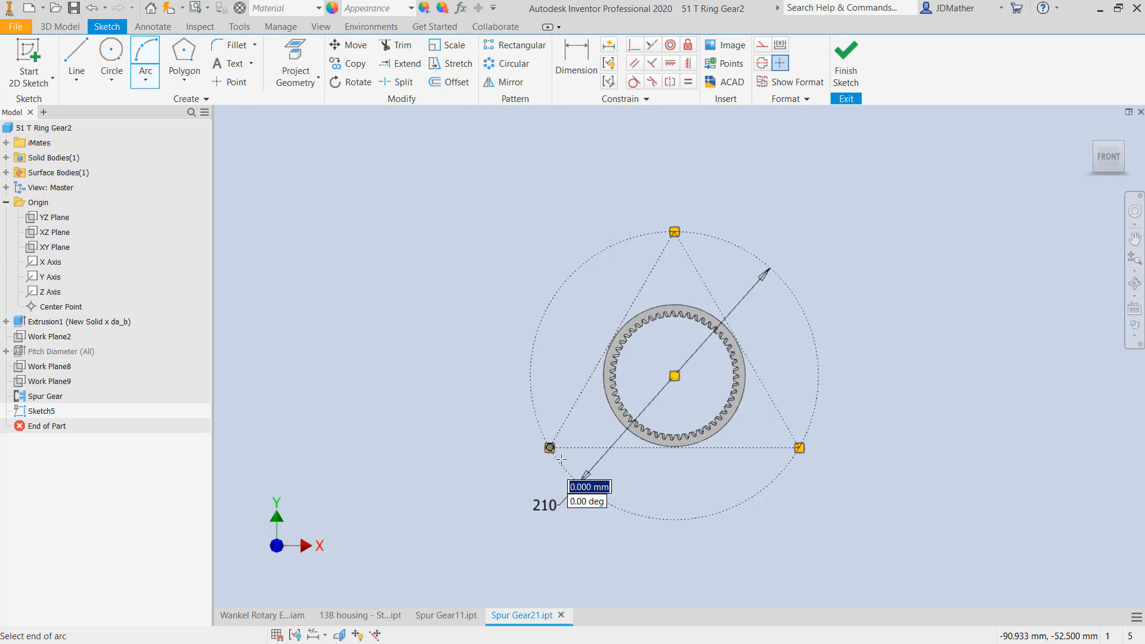
{"action": "left_click", "coordinate": [799, 448]}
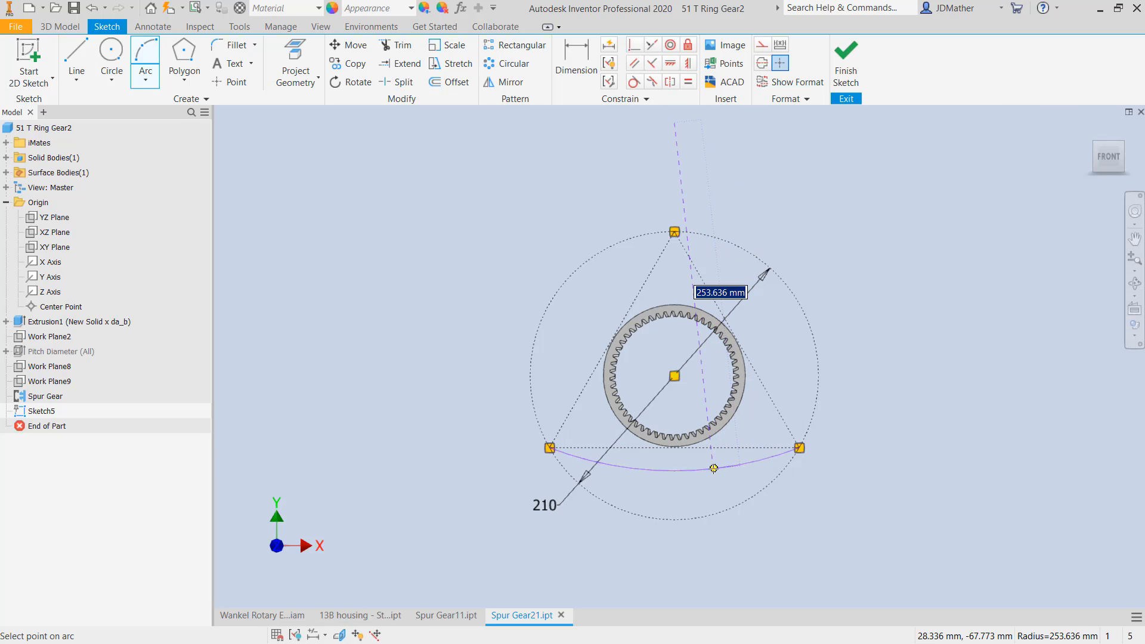
{"action": "type", "text": "215"}
{"action": "key", "text": "Return"}
{"action": "key", "text": "Escape"}
{"action": "left_click_drag", "start_coordinate": [676, 332], "coordinate": [745, 533]}
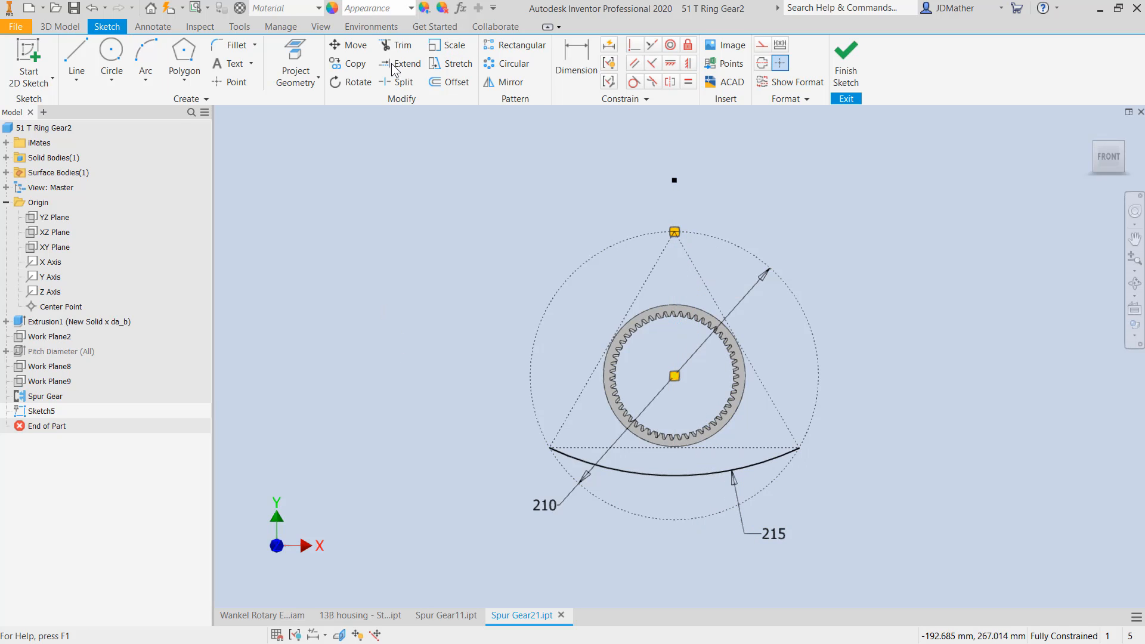
- Draw three-point arcs bulging outward along the triangle's two slanted sides, each running from a base vertex to the apex
{"action": "left_click", "coordinate": [146, 57]}
{"action": "left_click", "coordinate": [550, 447]}
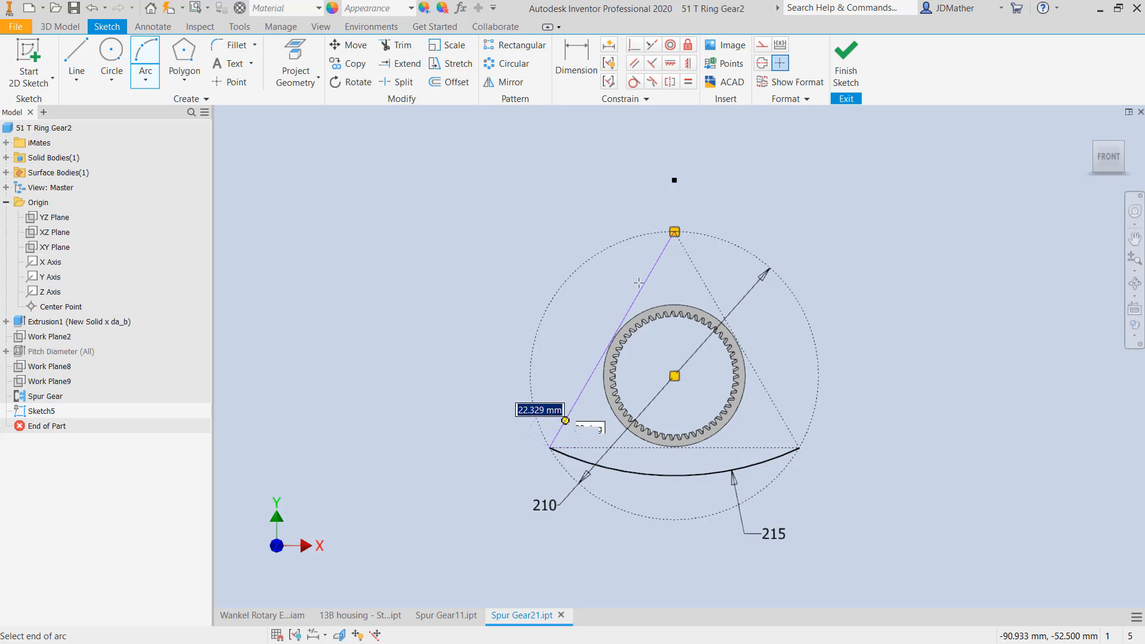
{"action": "left_click", "coordinate": [674, 232]}
{"action": "left_click", "coordinate": [763, 412]}
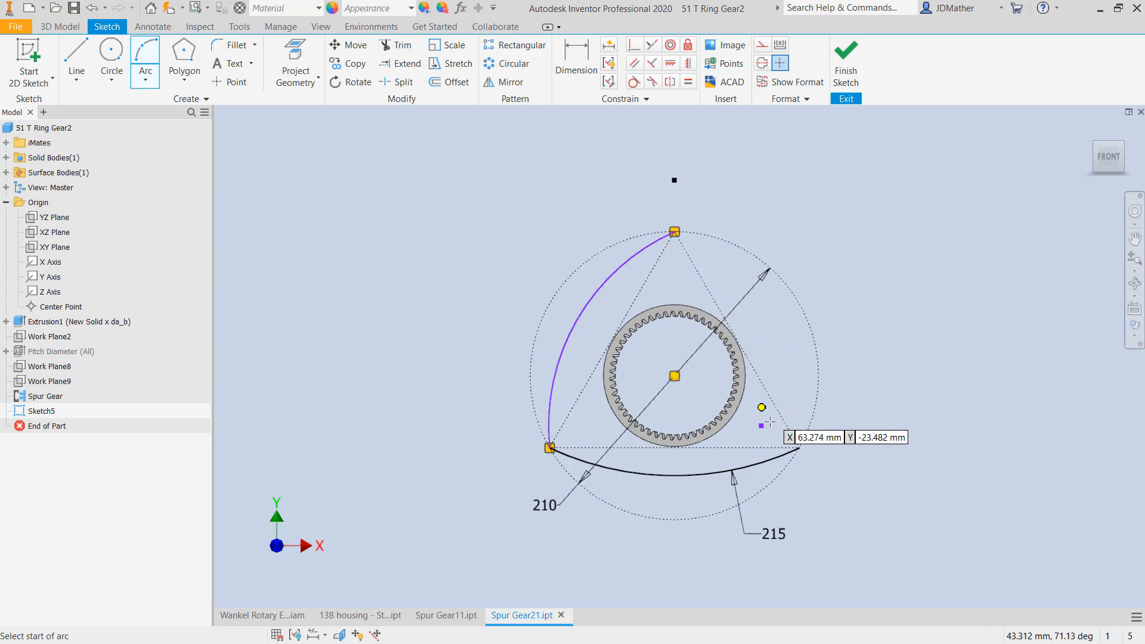
{"action": "left_click", "coordinate": [800, 448]}
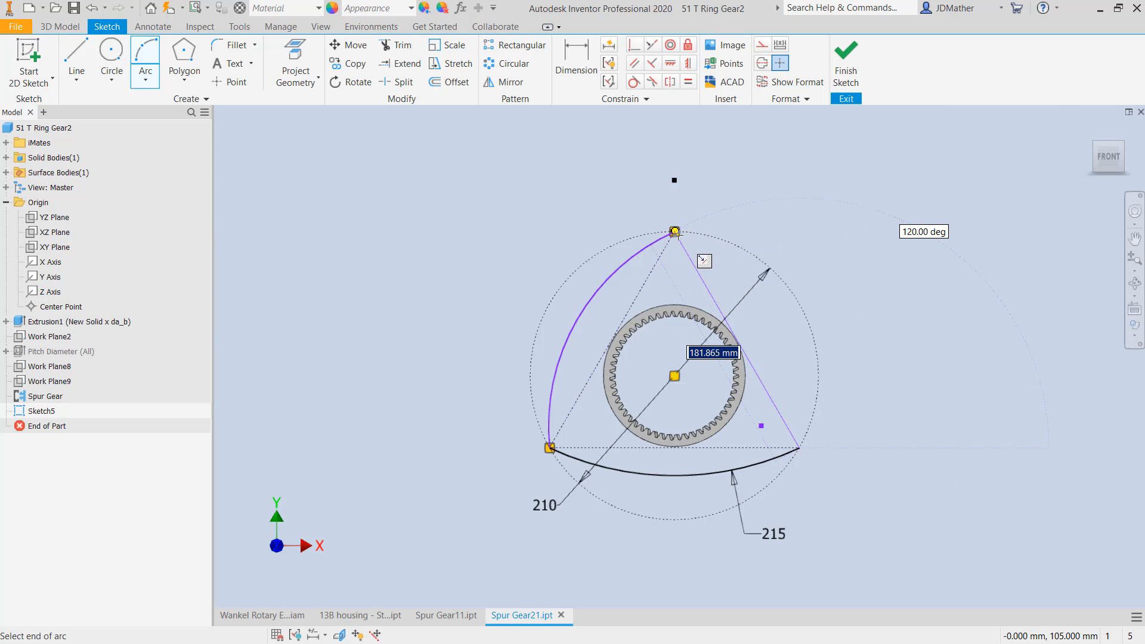
{"action": "left_click", "coordinate": [675, 231]}
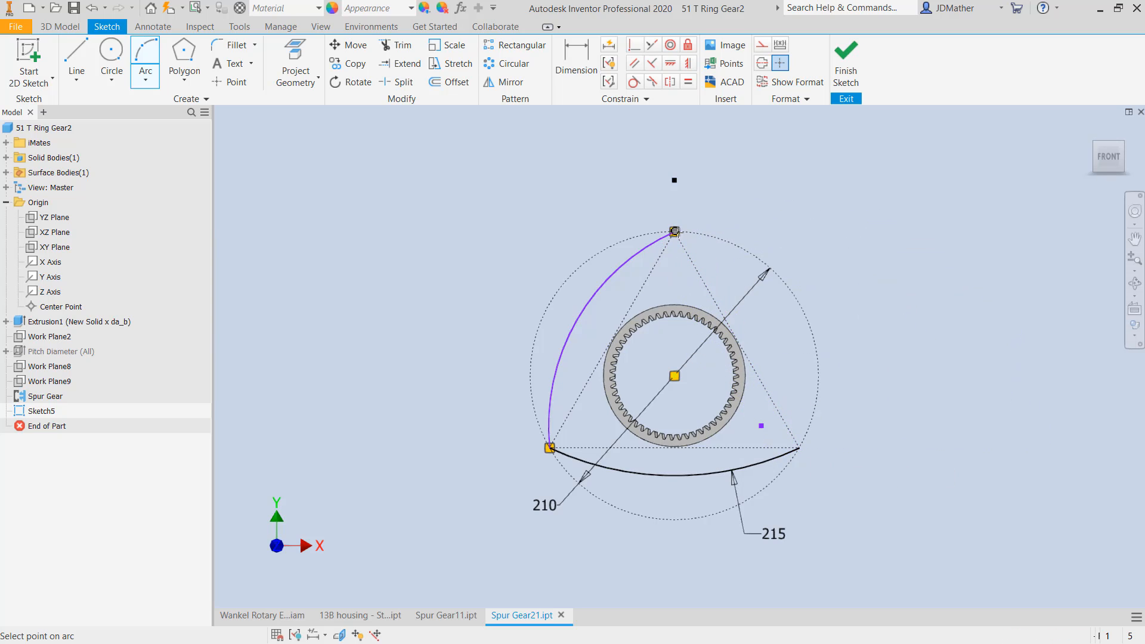
{"action": "left_click", "coordinate": [712, 253]}
{"action": "key", "text": "Escape"}
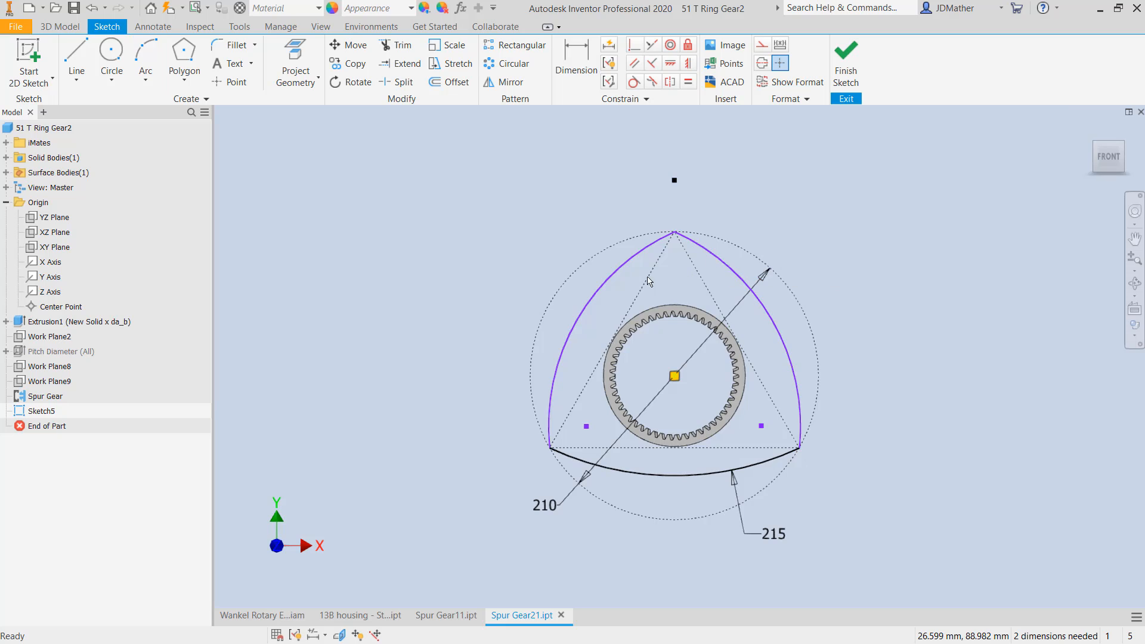
- Apply an equal constraint between the bottom arc and the two side arcs of the rotor profile
{"action": "left_click", "coordinate": [634, 470]}
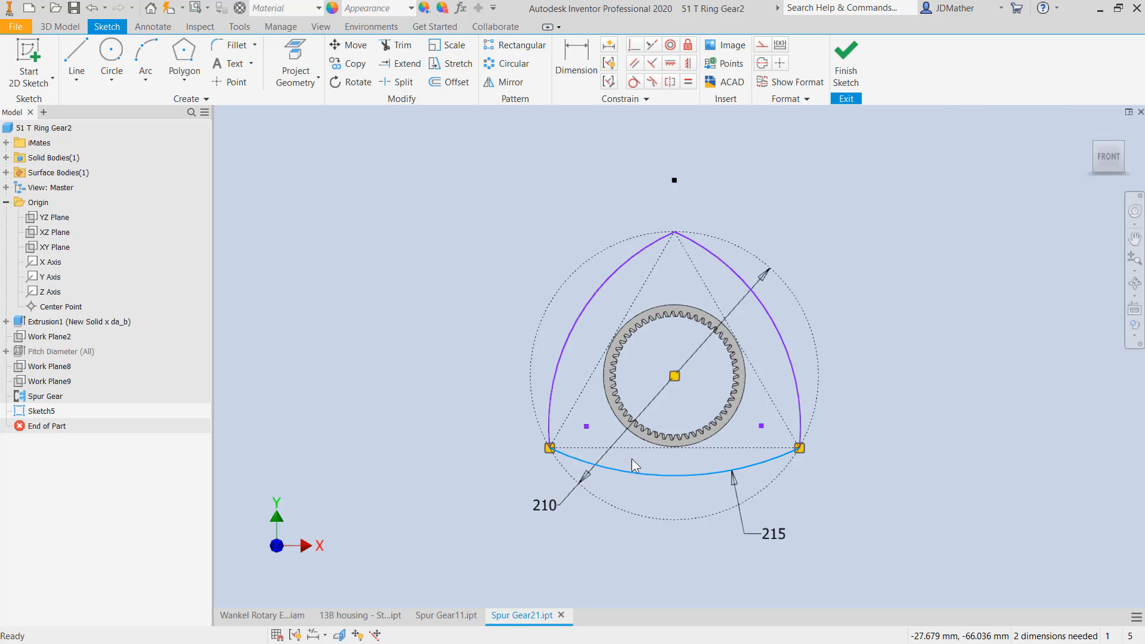
{"action": "left_click", "coordinate": [566, 359], "text": "ctrl"}
{"action": "left_click", "coordinate": [779, 341], "text": "ctrl"}
{"action": "left_click", "coordinate": [688, 83]}
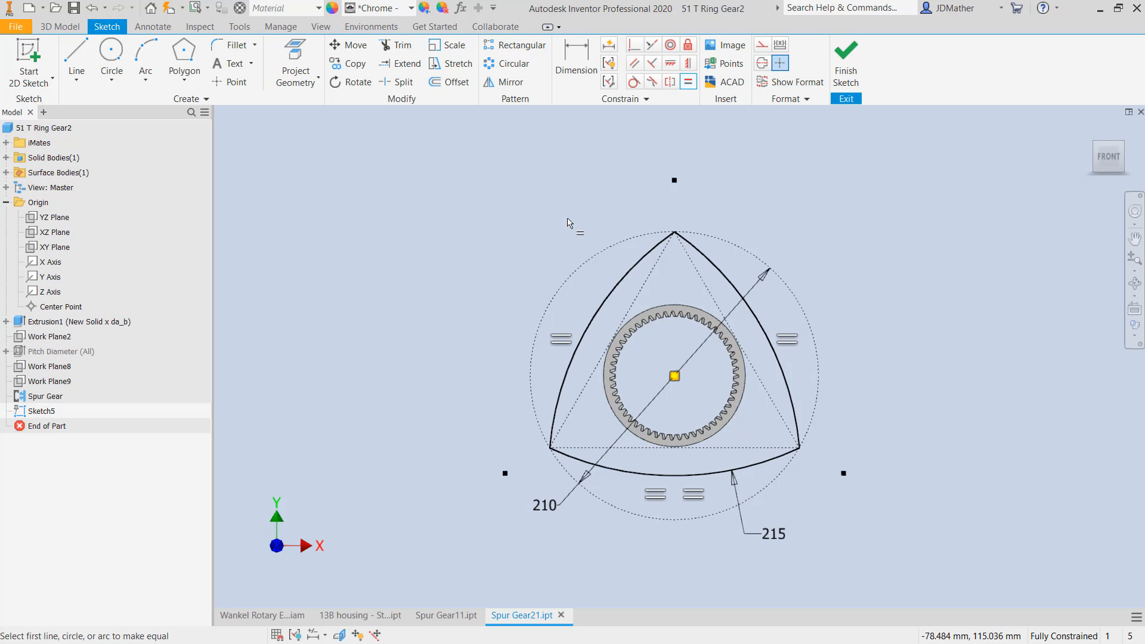
- Project the ring gear's outer circular edge and draw a 70 mm diameter circle centred on the origin, finishing the sketch
{"action": "left_click", "coordinate": [286, 77]}
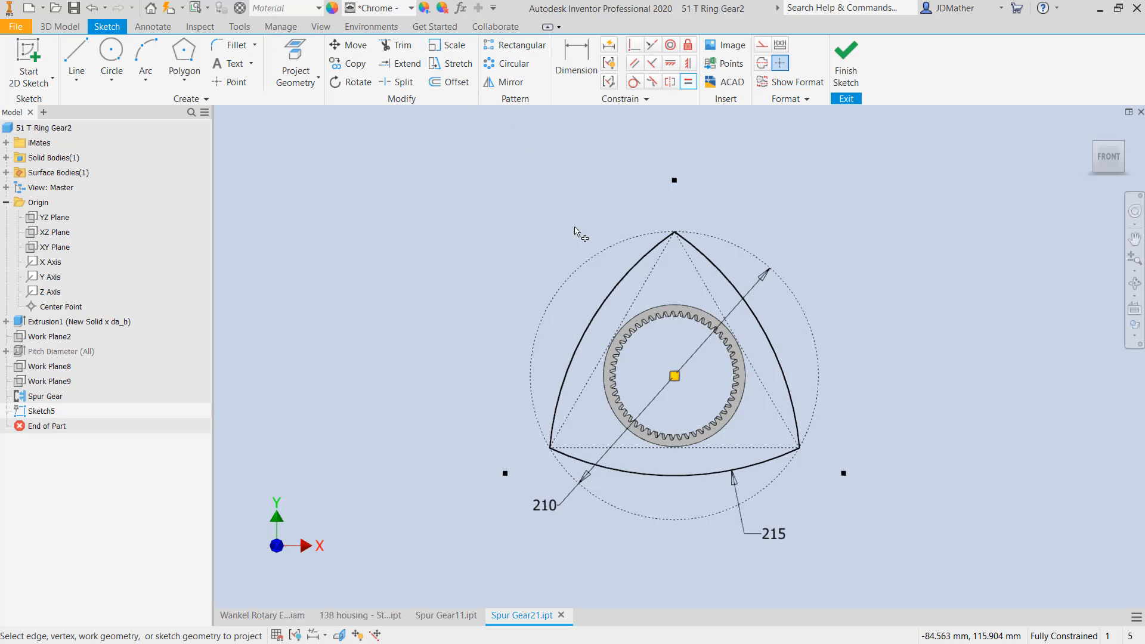
{"action": "left_click", "coordinate": [669, 308]}
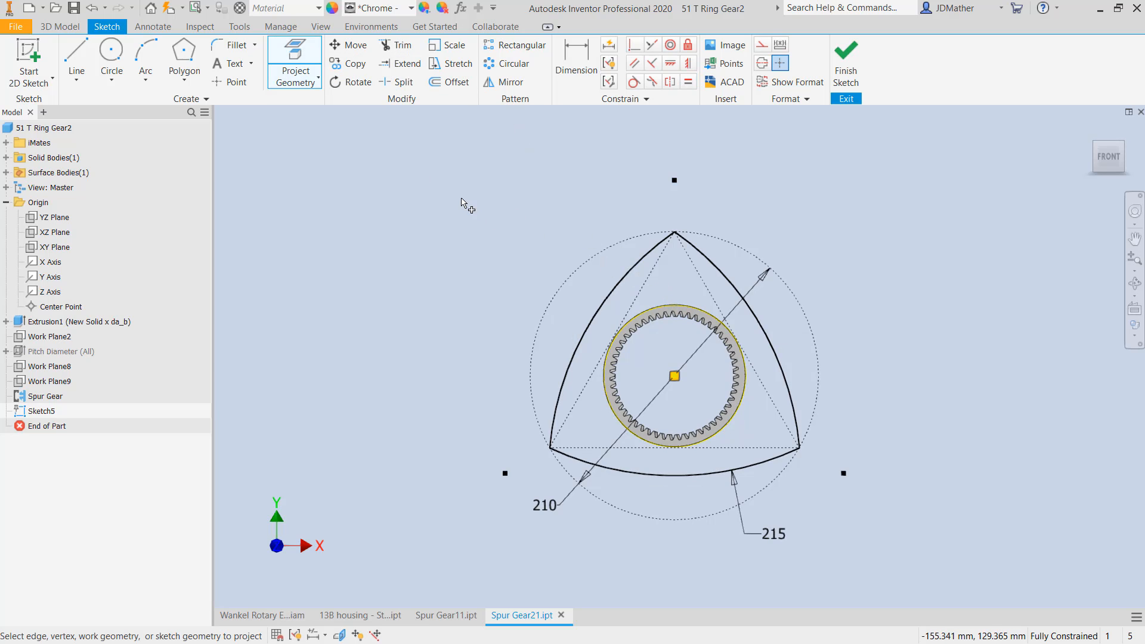
{"action": "left_click", "coordinate": [112, 51]}
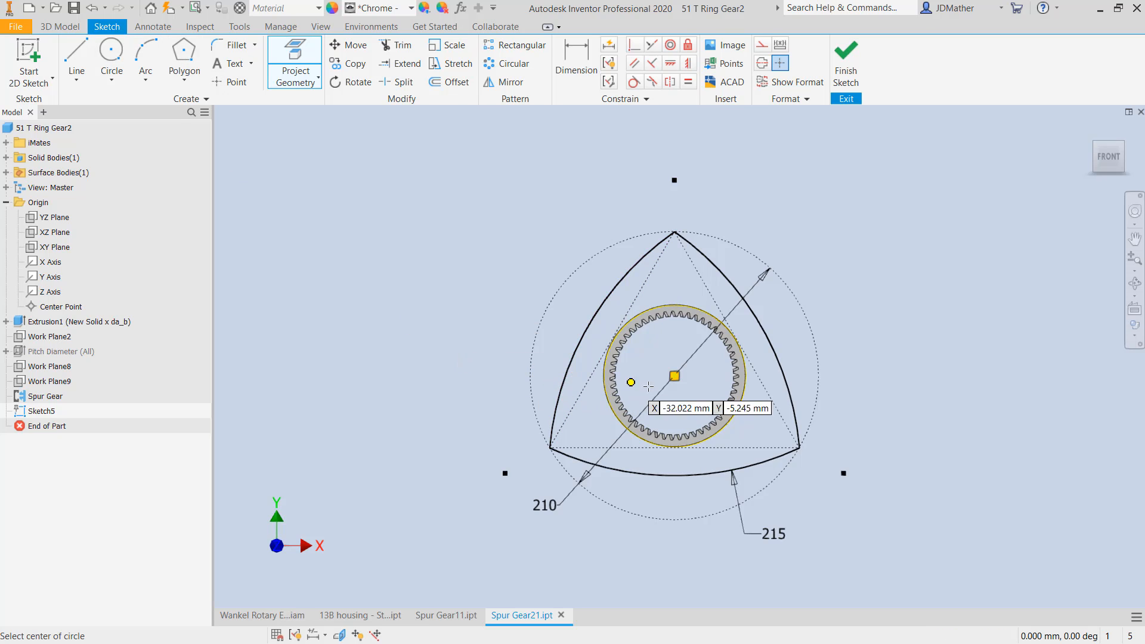
{"action": "left_click", "coordinate": [674, 376]}
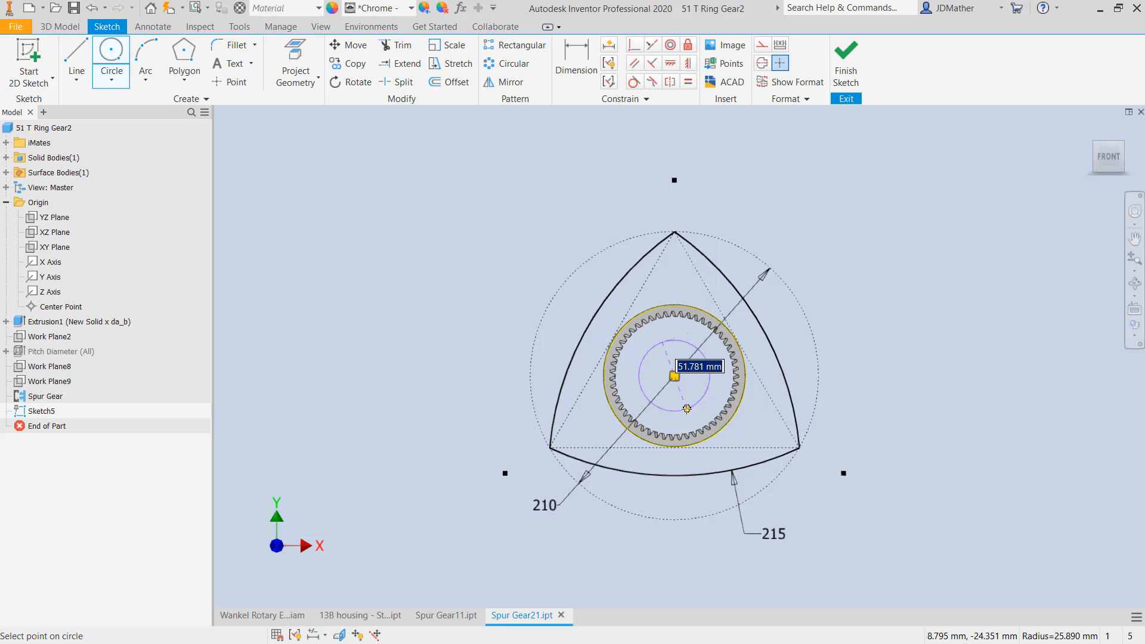
{"action": "key", "text": "Return"}
{"action": "left_click", "coordinate": [846, 63]}
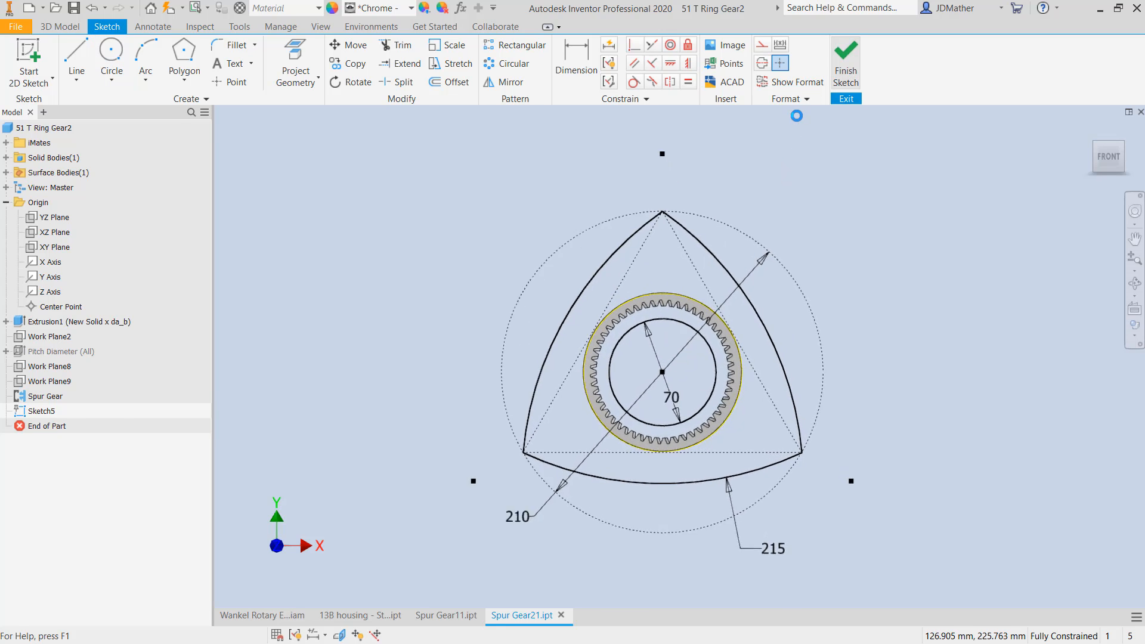
- Create a work point at the upper apex of the rotor profile
{"action": "scroll", "coordinate": [753, 221], "scroll_direction": "down", "scroll_amount": 3}
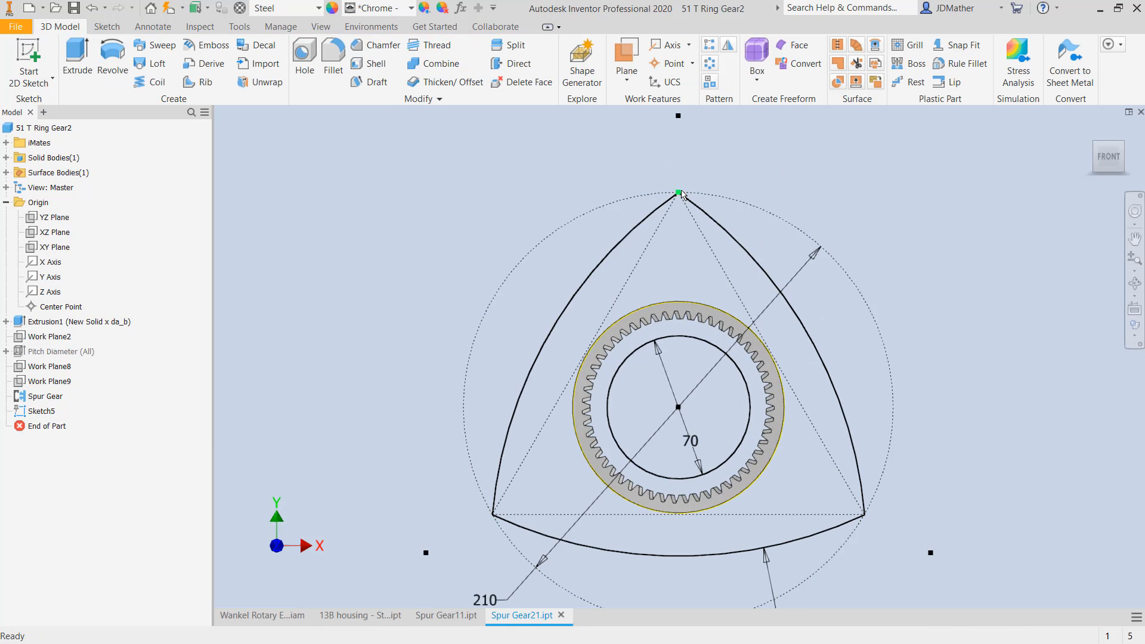
{"action": "left_click", "coordinate": [668, 64]}
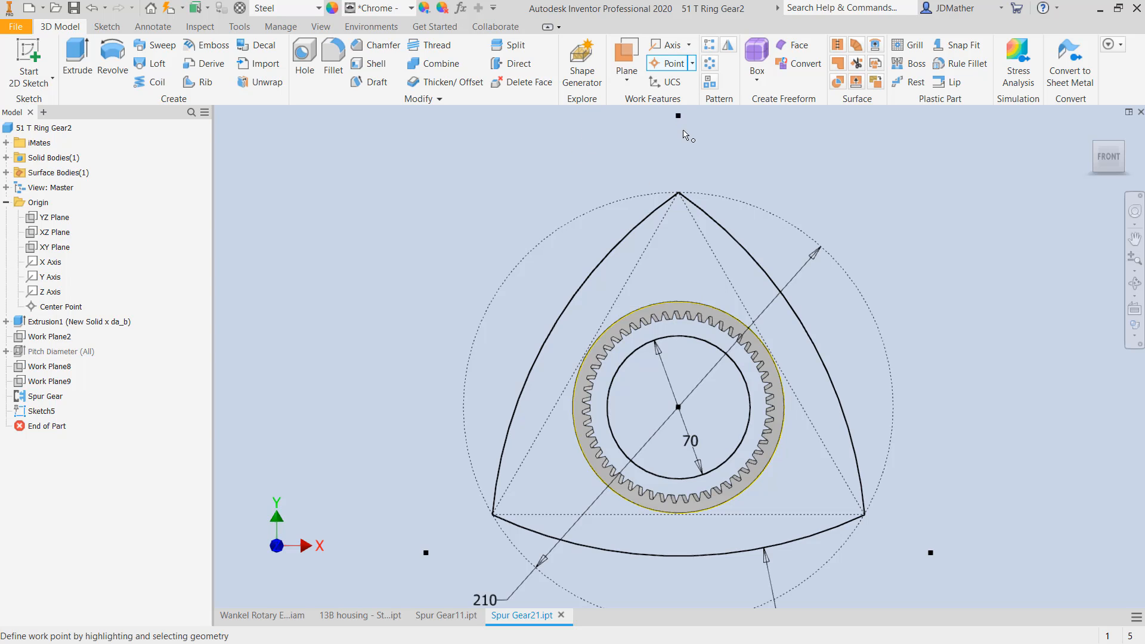
{"action": "left_click", "coordinate": [680, 193]}
{"action": "right_click", "coordinate": [574, 165]}
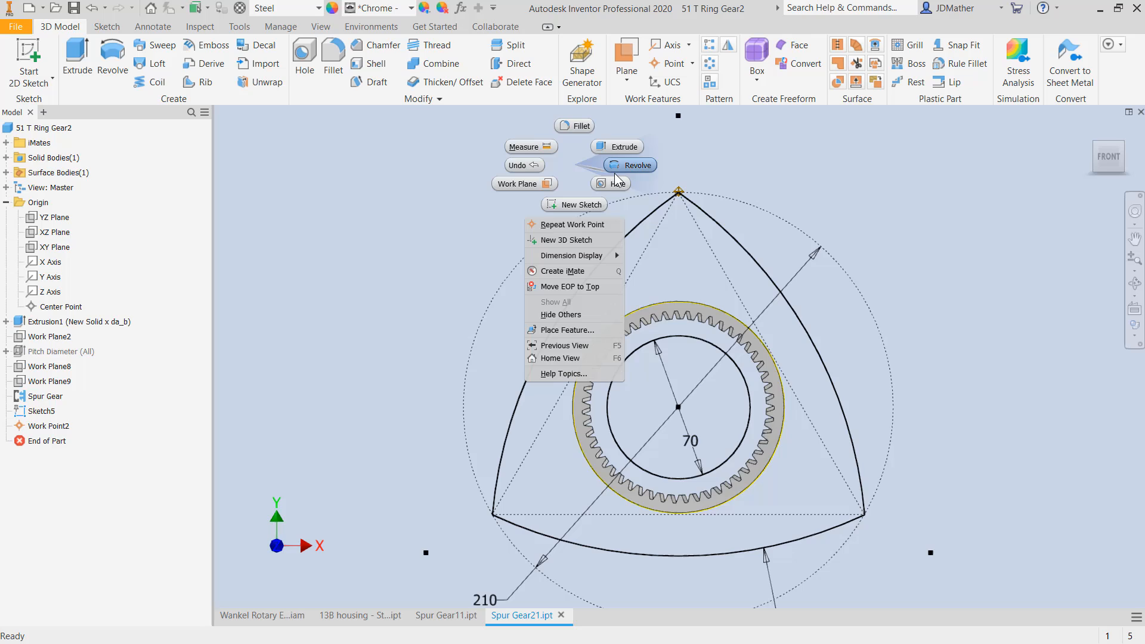
{"action": "left_click", "coordinate": [561, 185]}
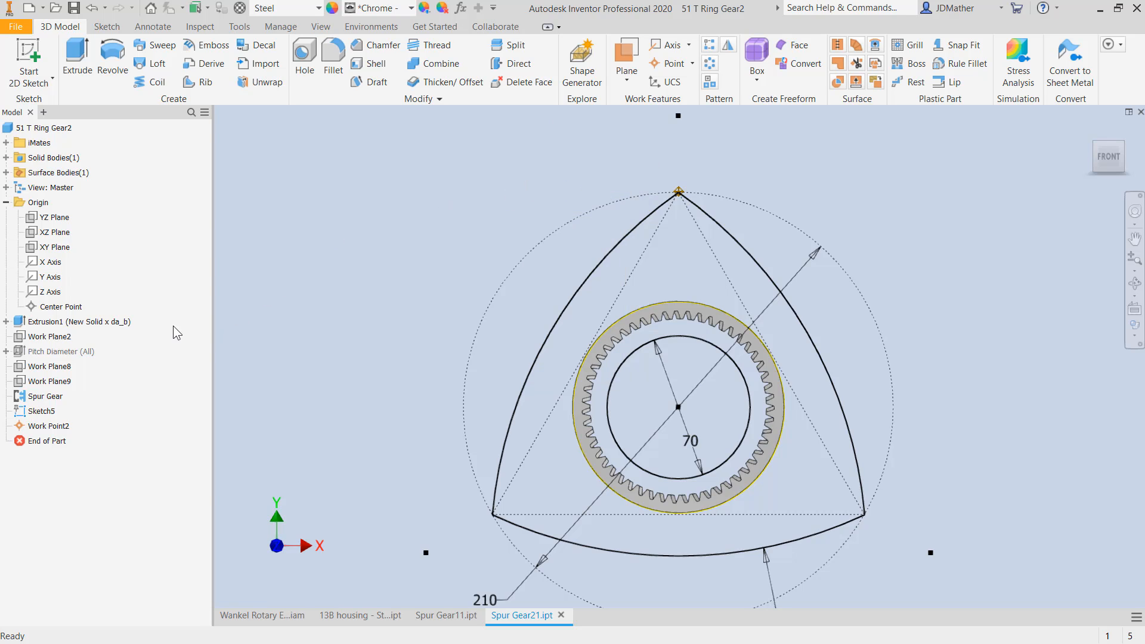
- Start a new sketch on the XY plane and draw a narrow upright rectangle about 28 mm tall outside the rotor profile
{"action": "right_click", "coordinate": [47, 247]}
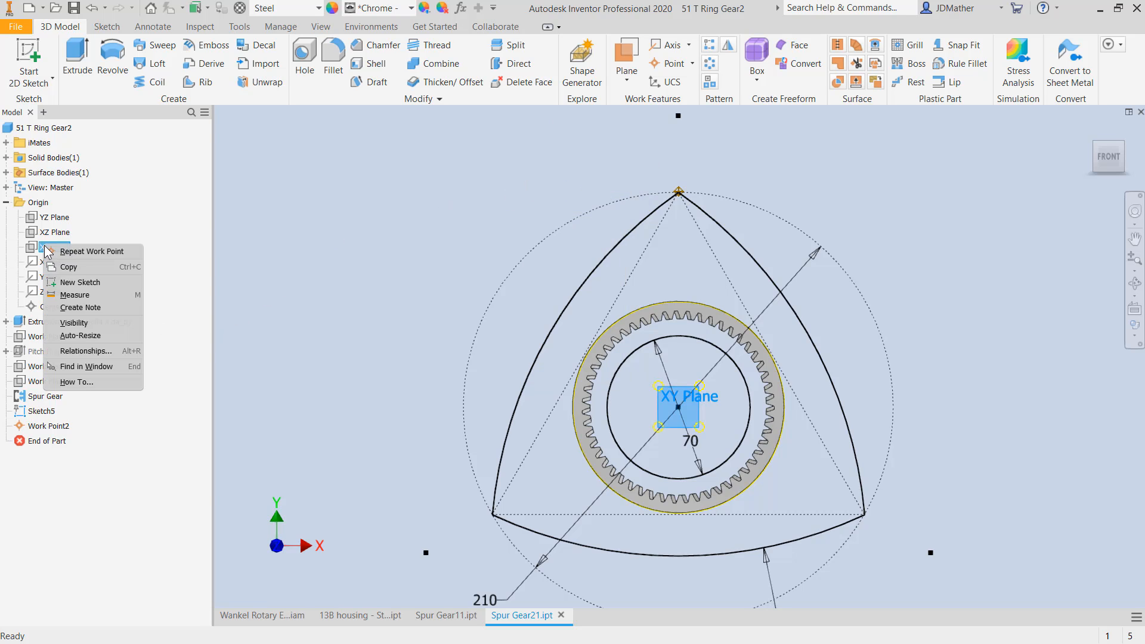
{"action": "left_click", "coordinate": [81, 284]}
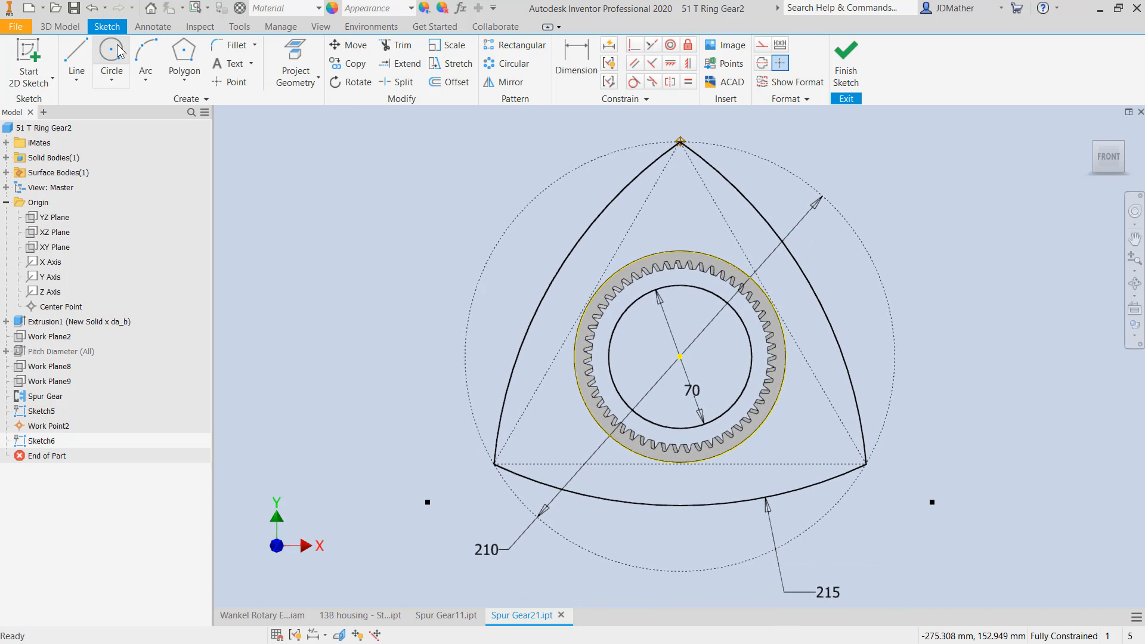
{"action": "left_click", "coordinate": [185, 80]}
{"action": "left_click", "coordinate": [186, 112]}
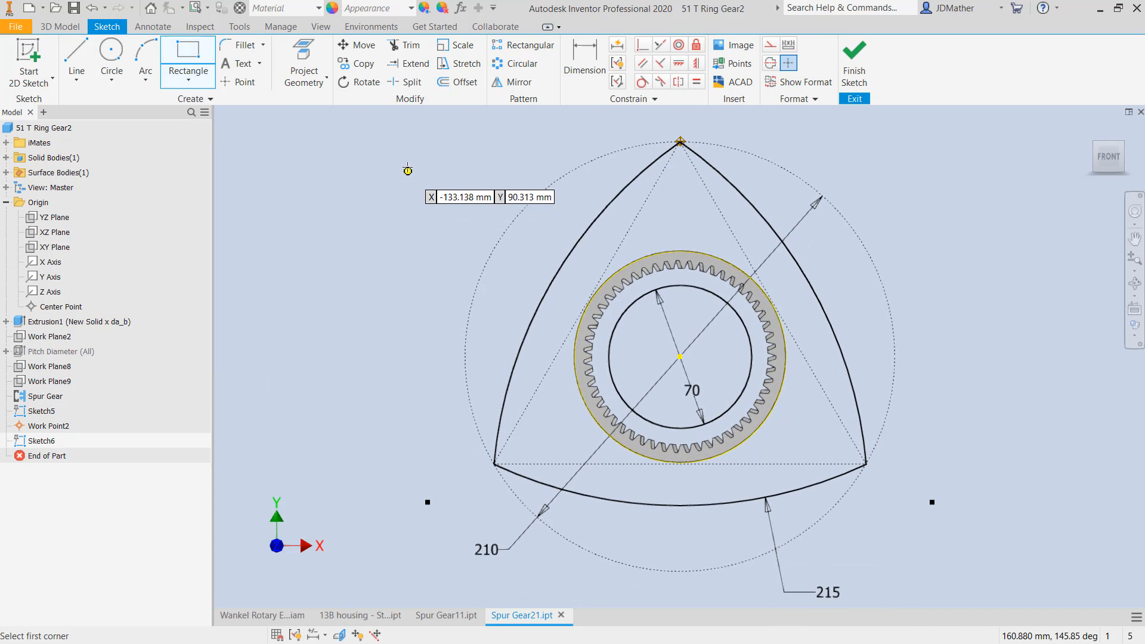
{"action": "left_click", "coordinate": [410, 152]}
{"action": "left_click", "coordinate": [441, 209]}
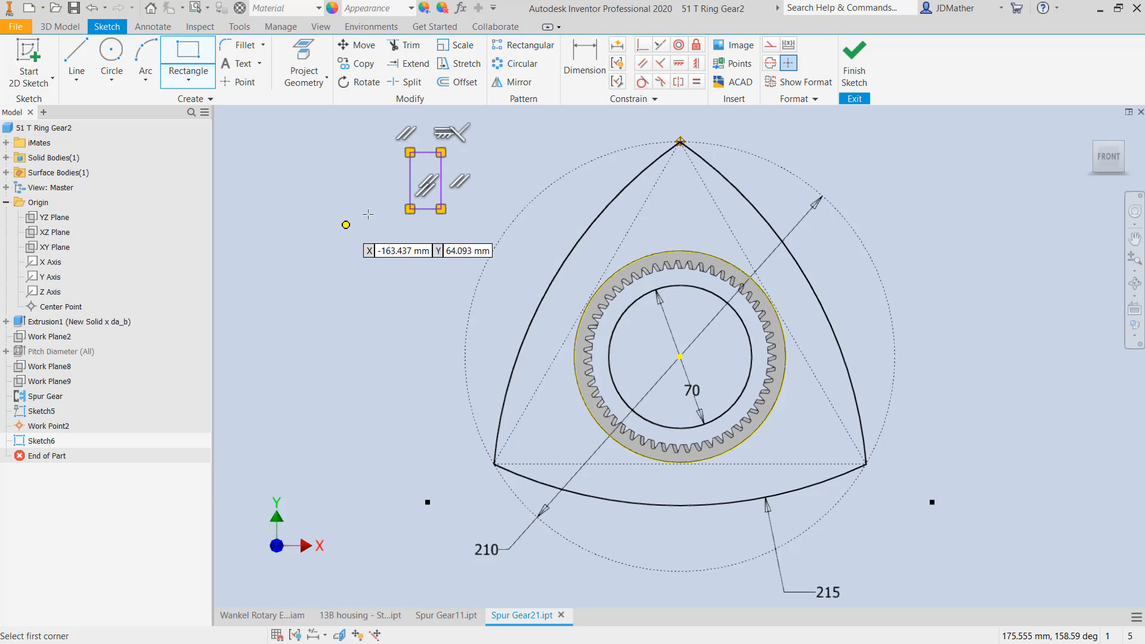
- Dimension the rectangle 15 mm high and 4 mm wide
{"action": "key", "text": "d"}
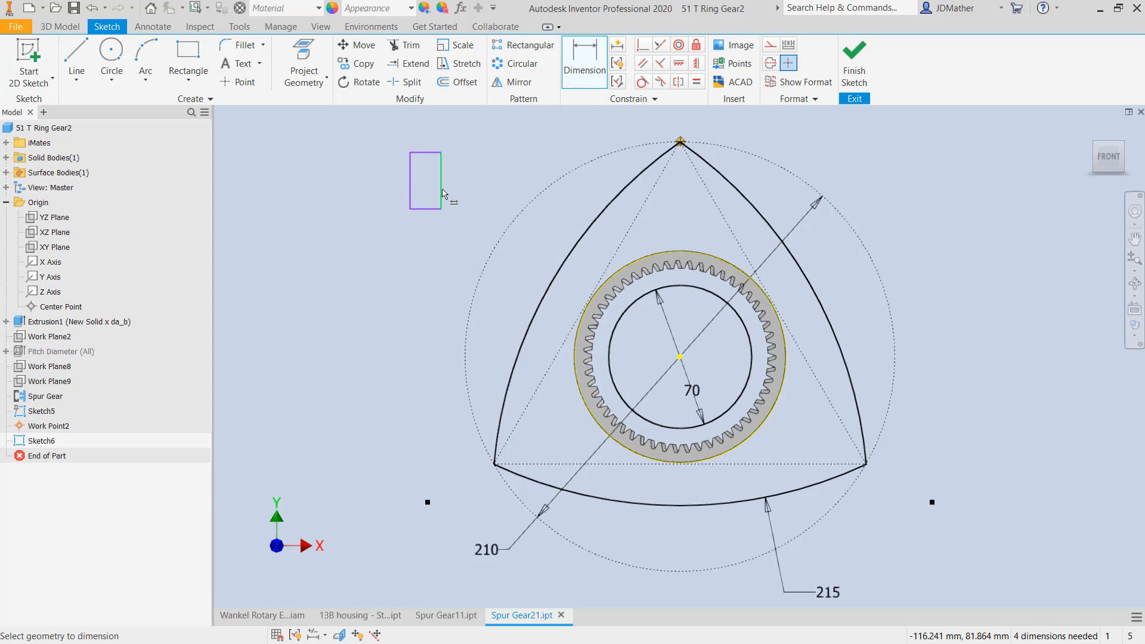
{"action": "left_click", "coordinate": [441, 191]}
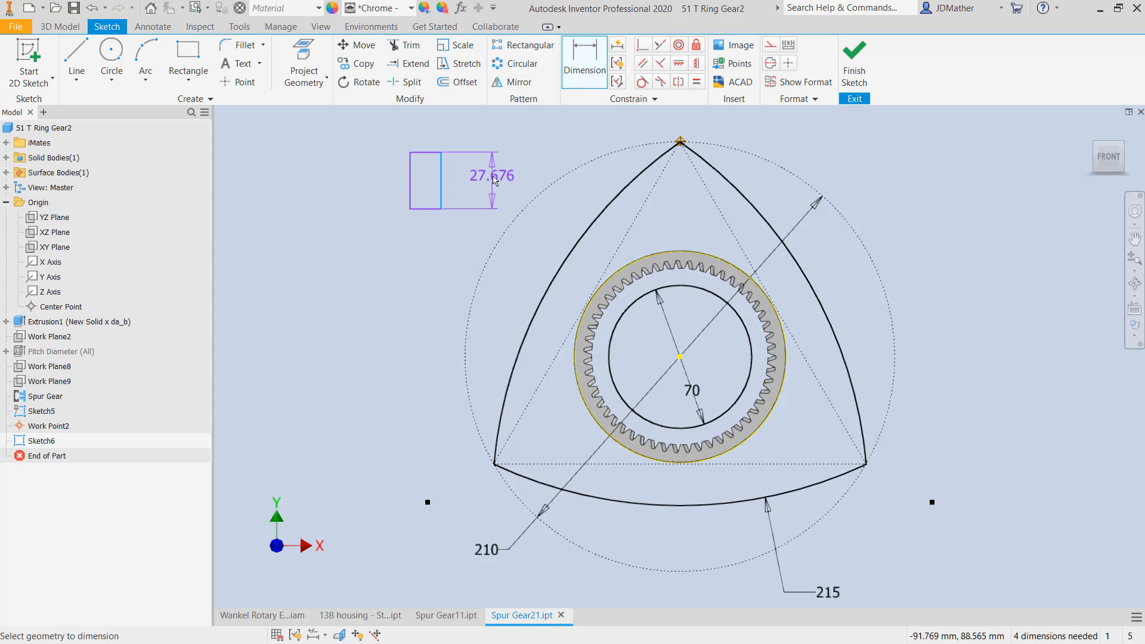
{"action": "left_click", "coordinate": [491, 174]}
{"action": "type", "text": "15"}
{"action": "key", "text": "Return"}
{"action": "scroll", "coordinate": [531, 213], "scroll_direction": "down", "scroll_amount": 5}
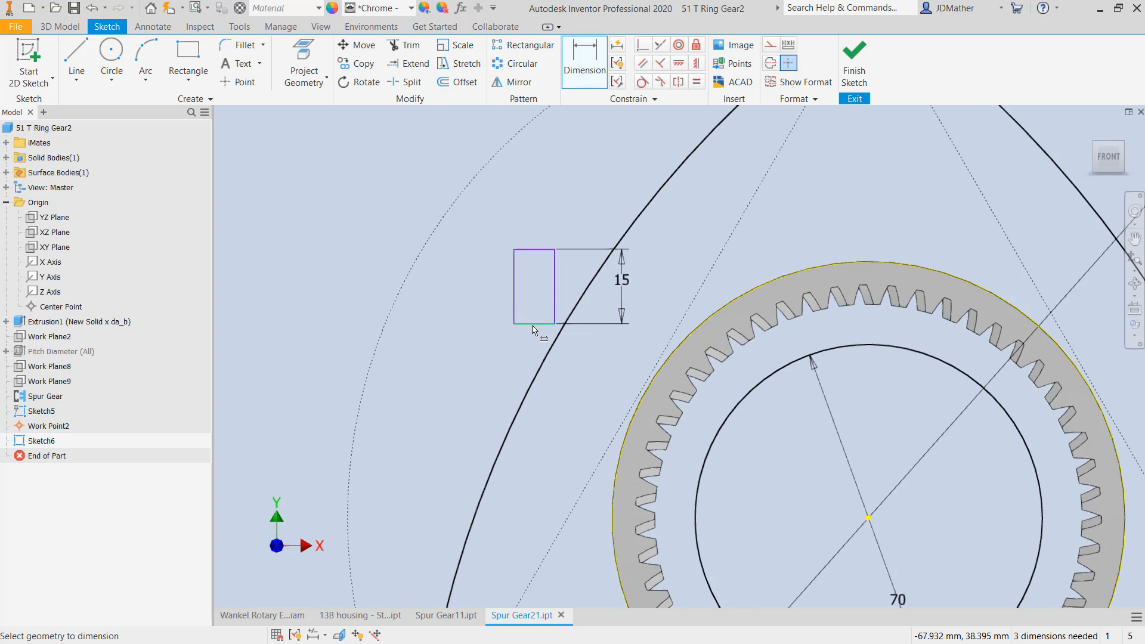
{"action": "left_click", "coordinate": [533, 324]}
{"action": "left_click", "coordinate": [465, 355]}
{"action": "type", "text": "4"}
{"action": "key", "text": "Return"}
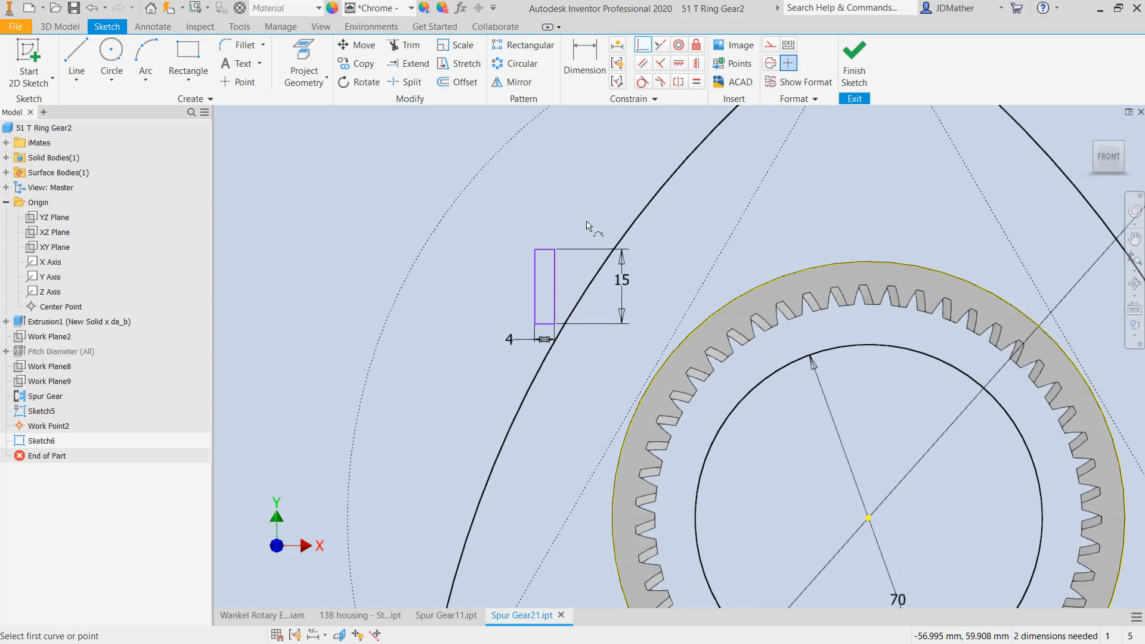
- Constrain the midpoint of the rectangle's top edge coincident with the apex work point and finish the sketch
{"action": "left_click", "coordinate": [545, 250]}
{"action": "scroll", "coordinate": [546, 253], "scroll_direction": "up", "scroll_amount": 5}
{"action": "scroll", "coordinate": [623, 188], "scroll_direction": "down", "scroll_amount": 5}
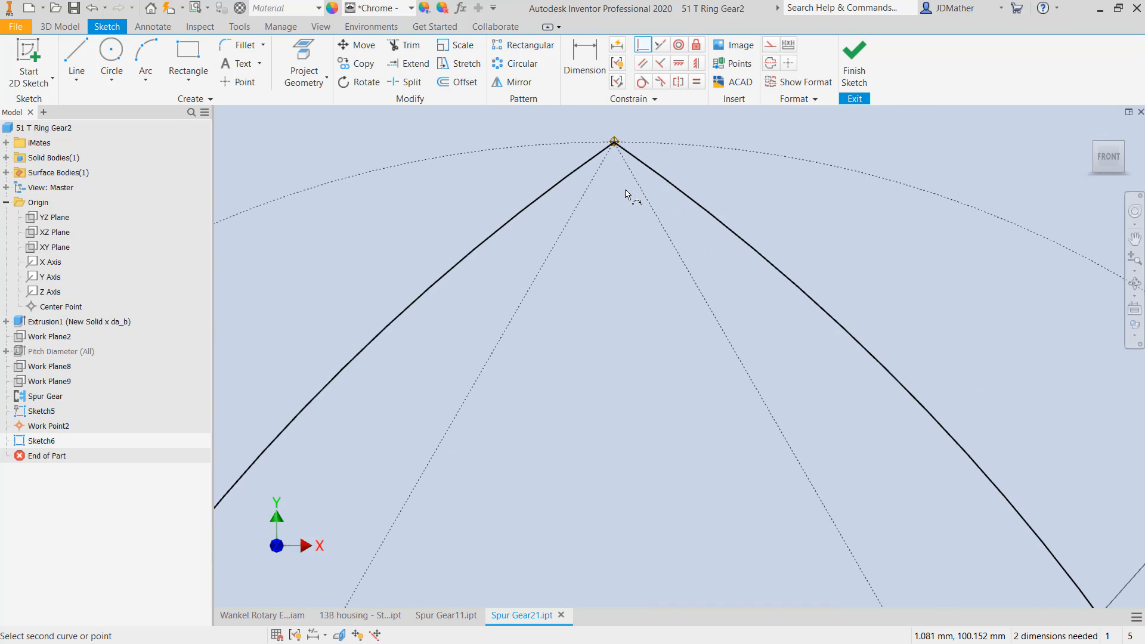
{"action": "left_click", "coordinate": [615, 142]}
{"action": "scroll", "coordinate": [615, 143], "scroll_direction": "up", "scroll_amount": 5}
{"action": "left_click", "coordinate": [854, 63]}
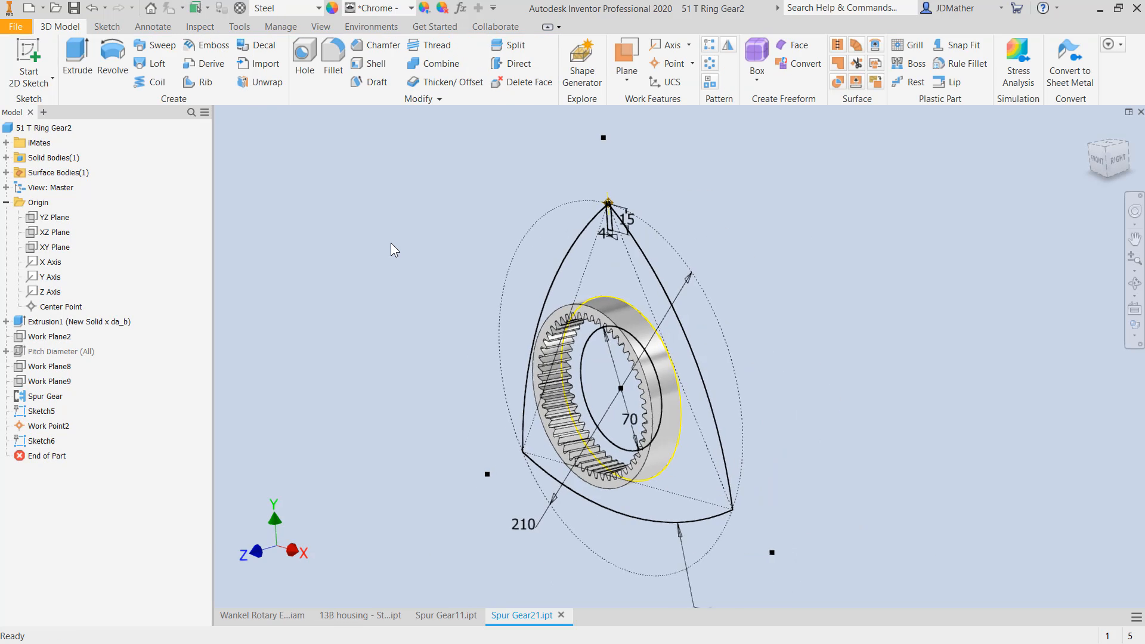
- Extrude the rotor region outside the ring gear up to the gear's front face as a new solid
{"action": "left_click", "coordinate": [77, 60]}
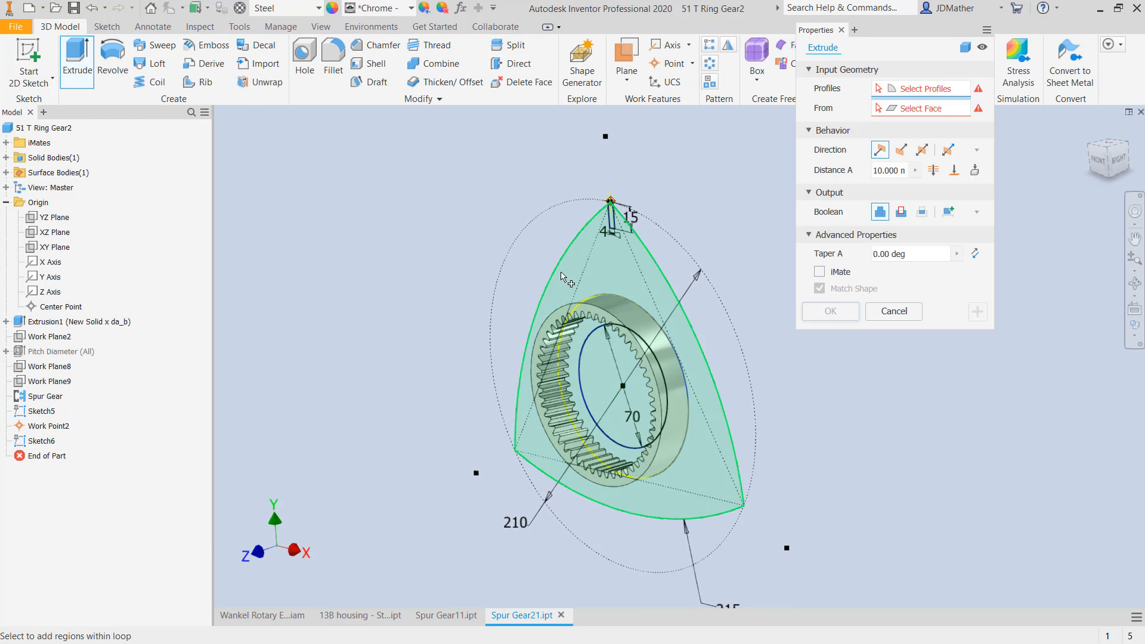
{"action": "left_click", "coordinate": [468, 293]}
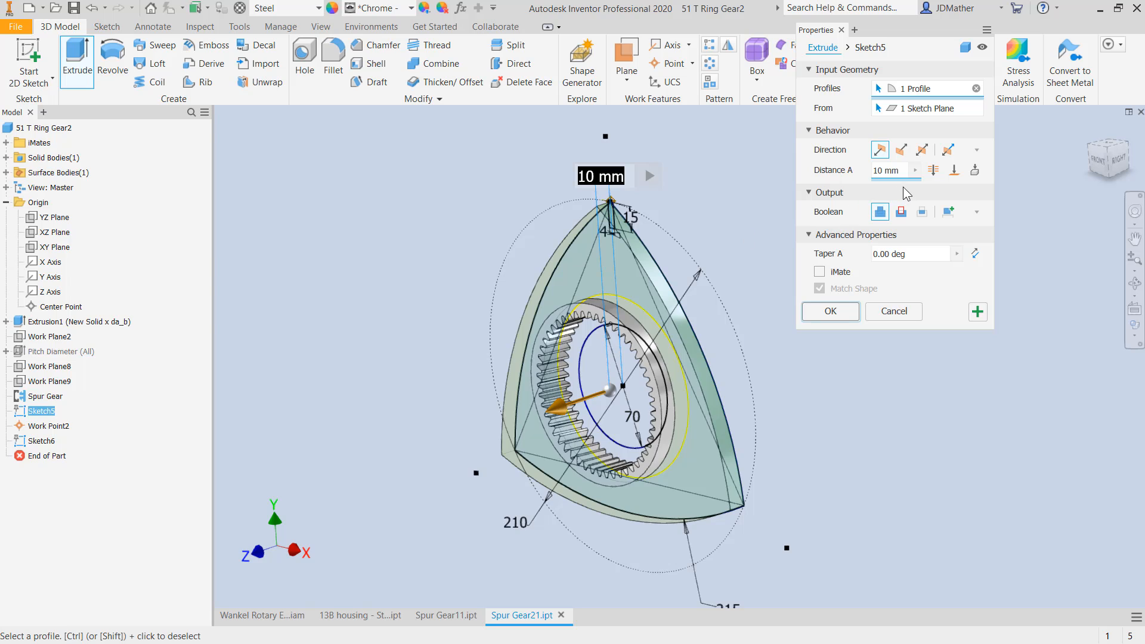
{"action": "left_click", "coordinate": [953, 176]}
{"action": "scroll", "coordinate": [560, 326], "scroll_direction": "up", "scroll_amount": 5}
{"action": "left_click", "coordinate": [538, 272]}
{"action": "scroll", "coordinate": [538, 272], "scroll_direction": "down", "scroll_amount": 5}
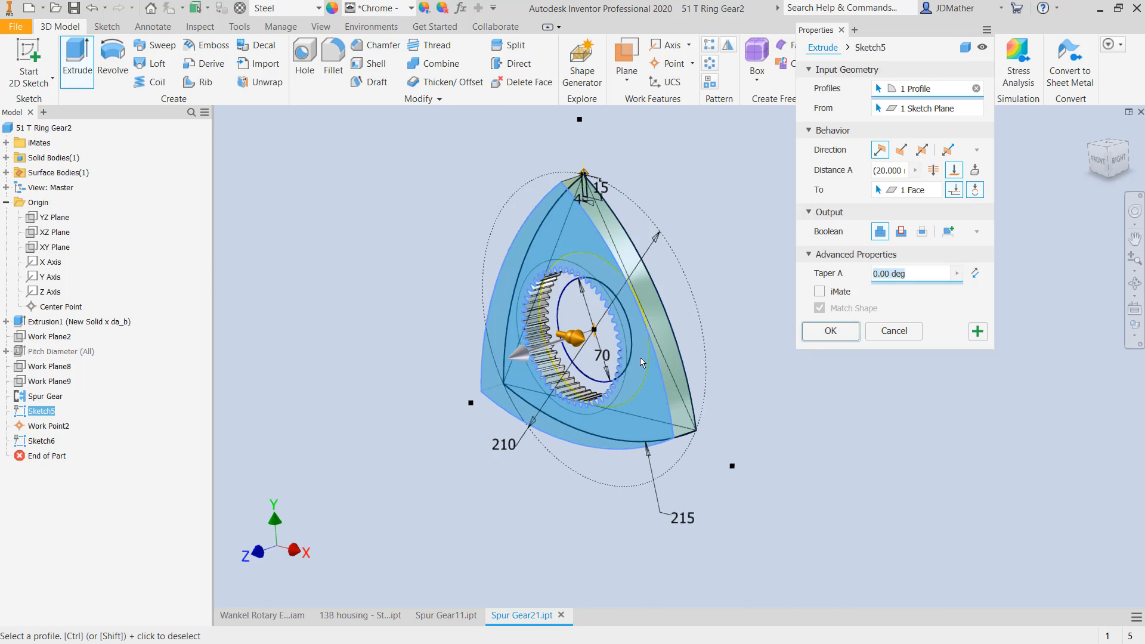
{"action": "scroll", "coordinate": [640, 360], "scroll_direction": "up", "scroll_amount": 2}
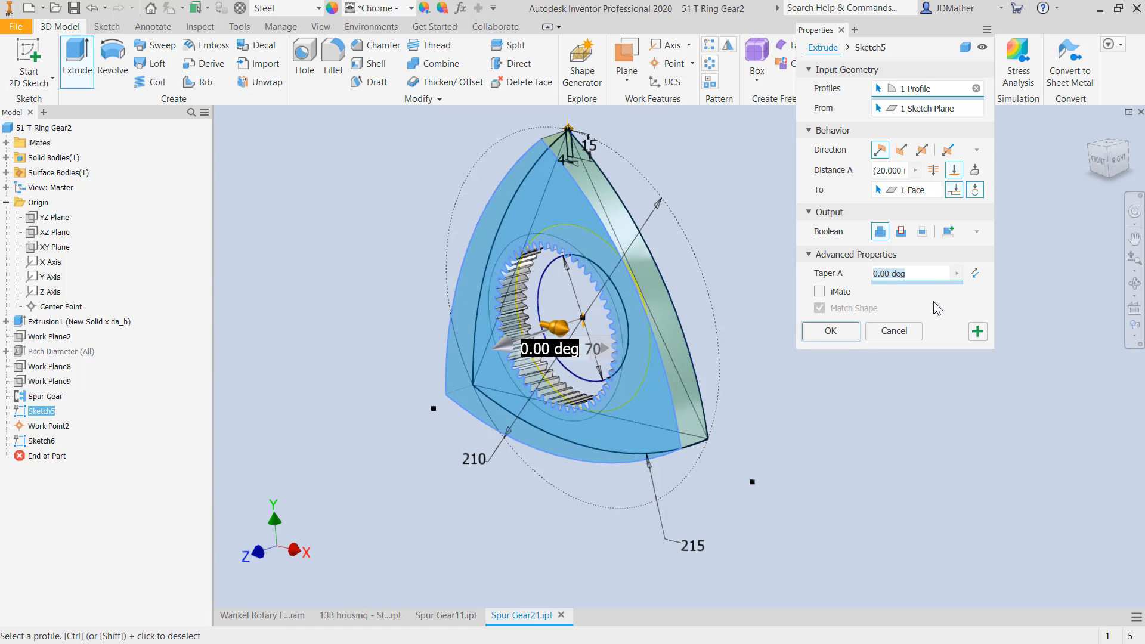
{"action": "left_click", "coordinate": [949, 232]}
{"action": "key", "text": "Return"}
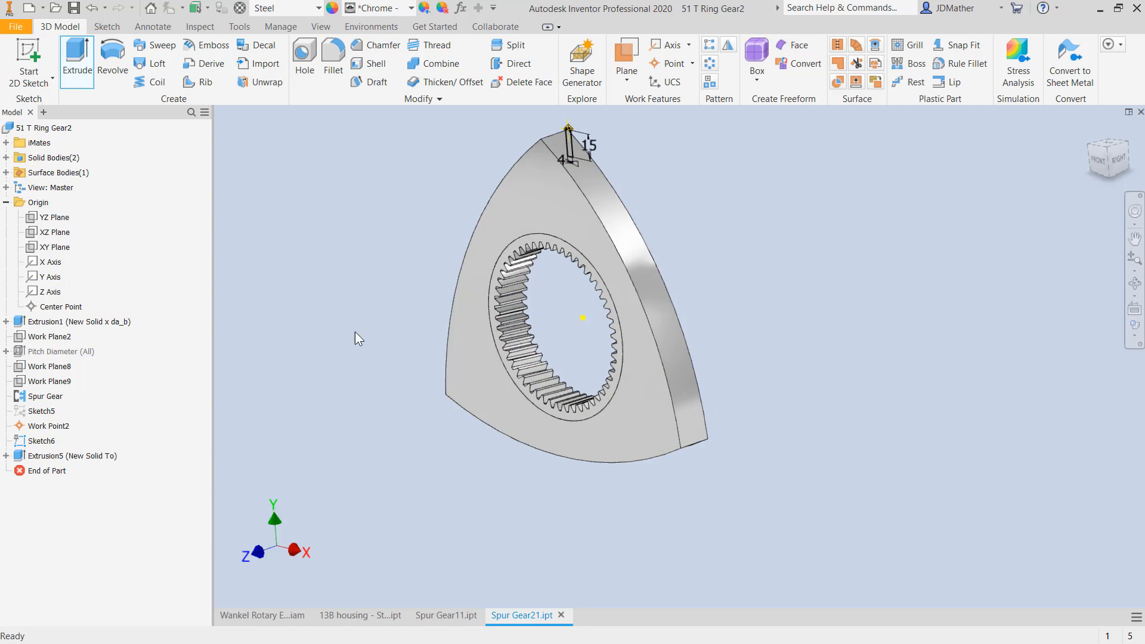
- Expand the solid bodies and the rotor extrusion in the model tree, and open the extrusion's profile sketch to review it
{"action": "left_click", "coordinate": [6, 157]}
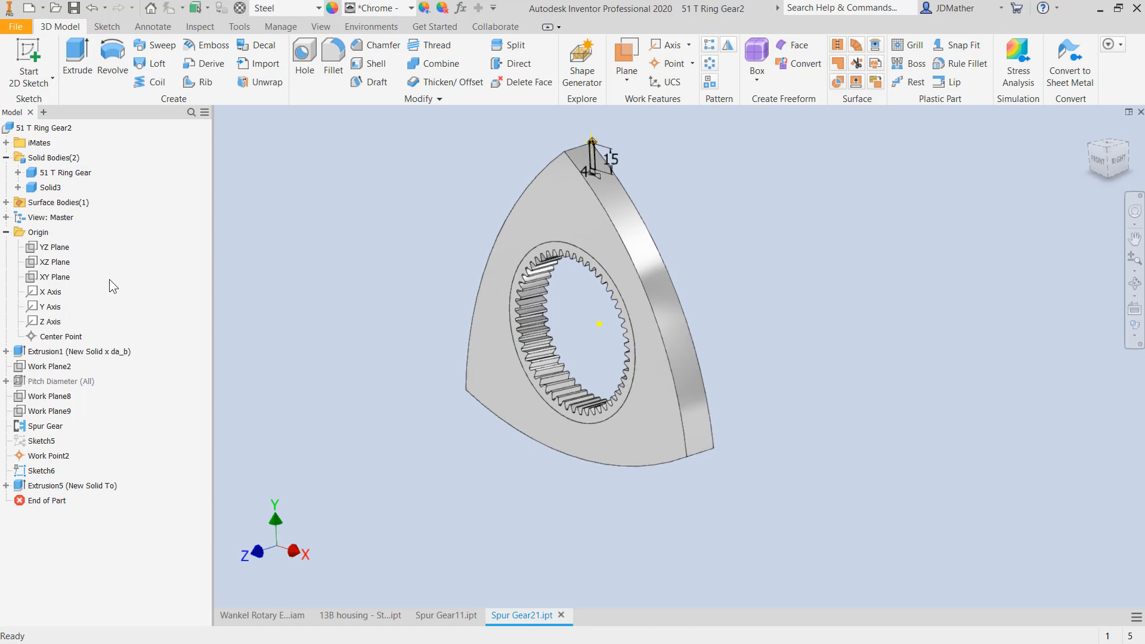
{"action": "left_click", "coordinate": [6, 486]}
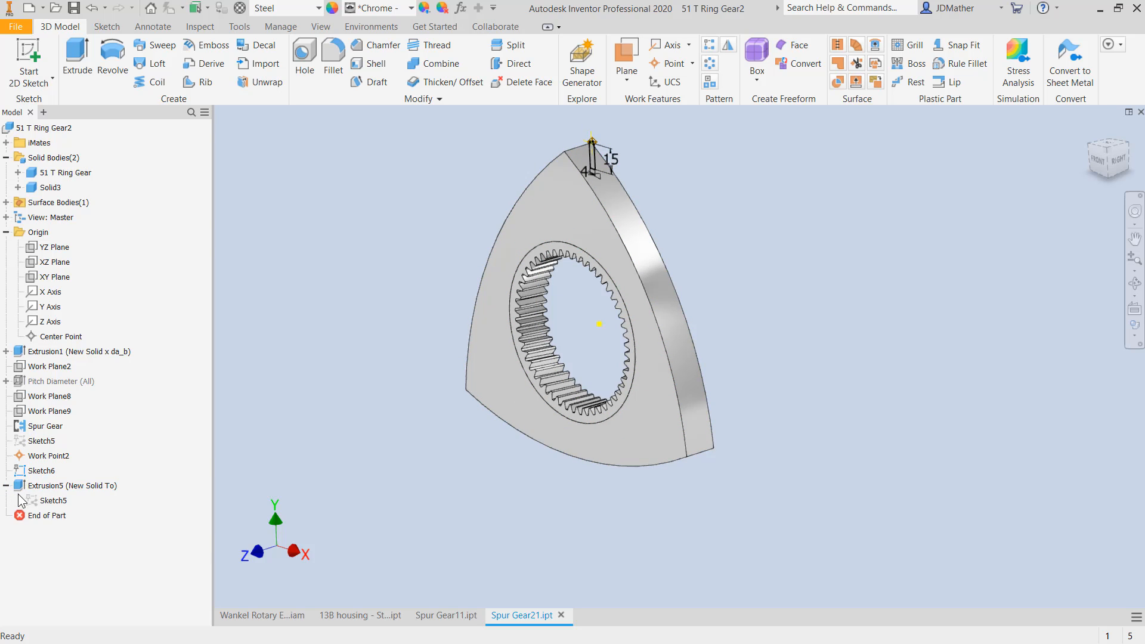
{"action": "left_click", "coordinate": [46, 501]}
{"action": "double_click", "coordinate": [44, 502]}
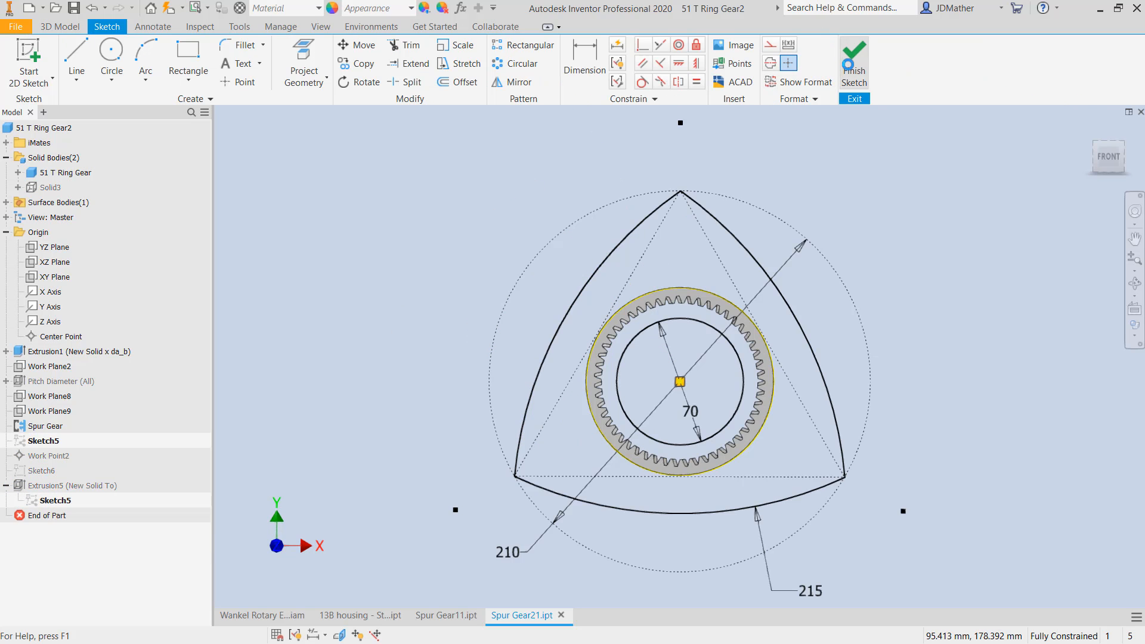
{"action": "left_click", "coordinate": [847, 61]}
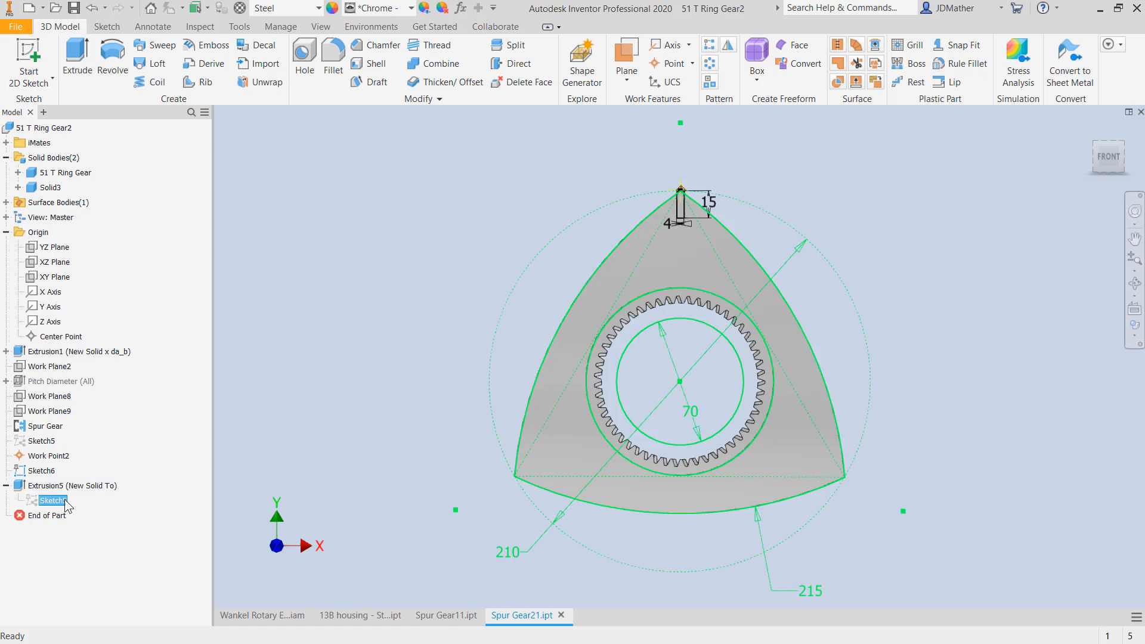
- Show the rotor profile sketch and set up a 60 mm Join extrusion of both regions outside the 70 mm bore, directed away from the ring gear
{"action": "right_click", "coordinate": [69, 503]}
{"action": "left_click", "coordinate": [103, 545]}
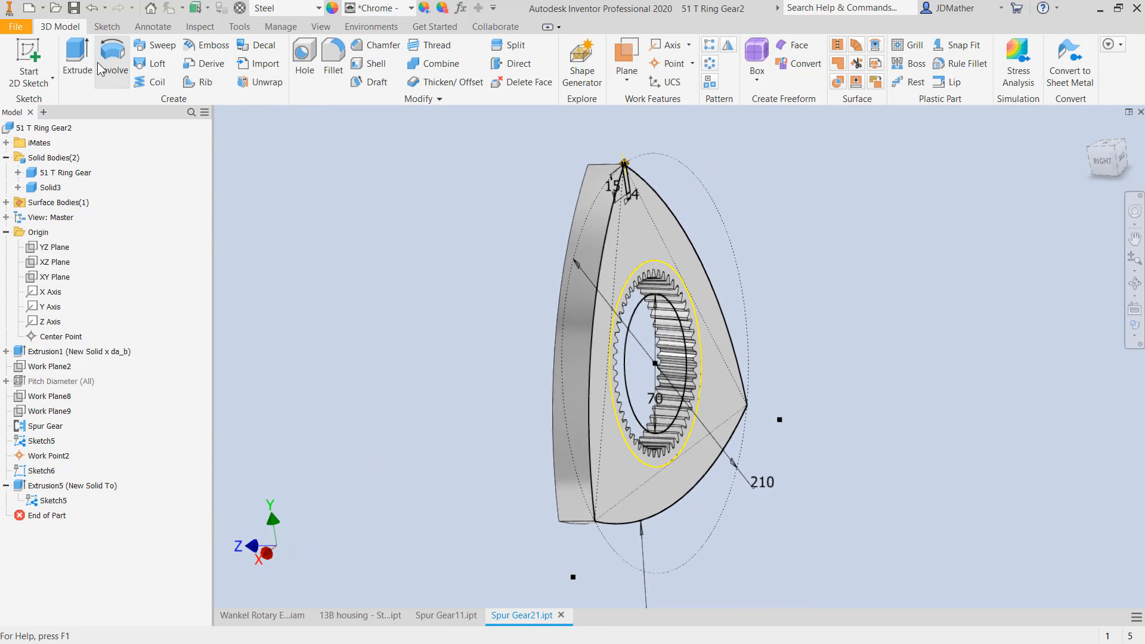
{"action": "key", "text": "e"}
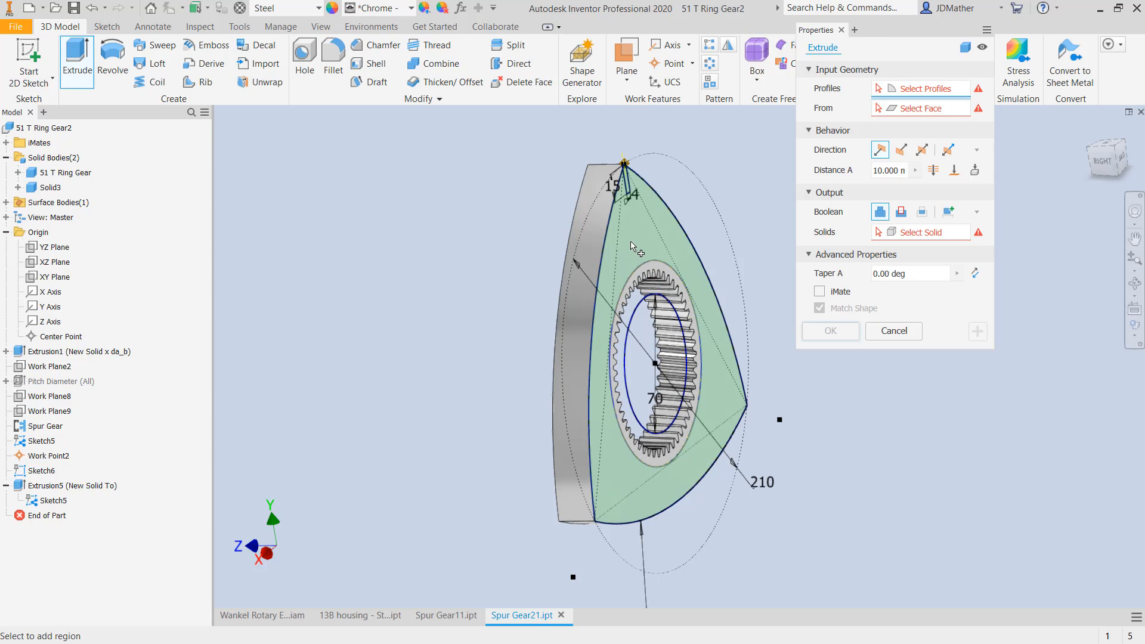
{"action": "left_click", "coordinate": [654, 254]}
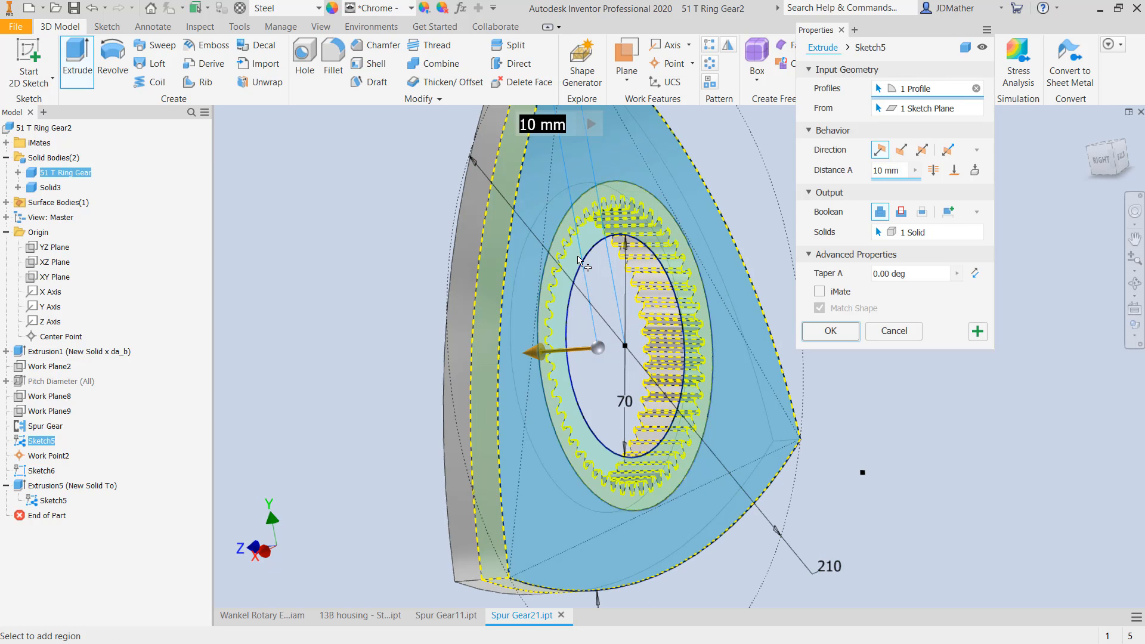
{"action": "left_click", "coordinate": [503, 315]}
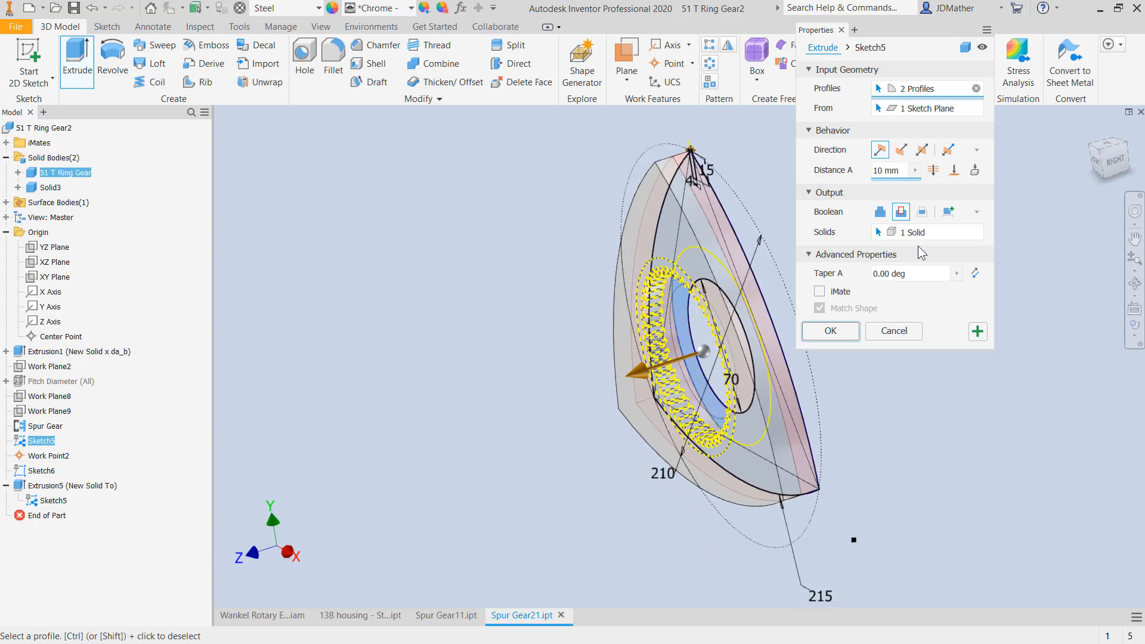
{"action": "left_click", "coordinate": [881, 212]}
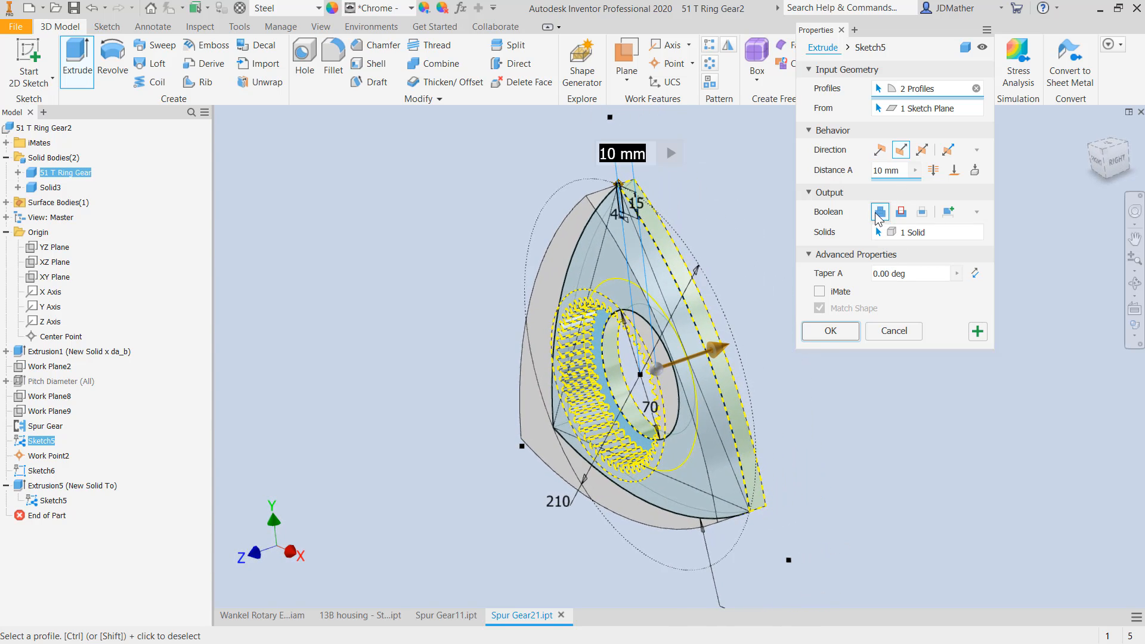
{"action": "type", "text": "60"}
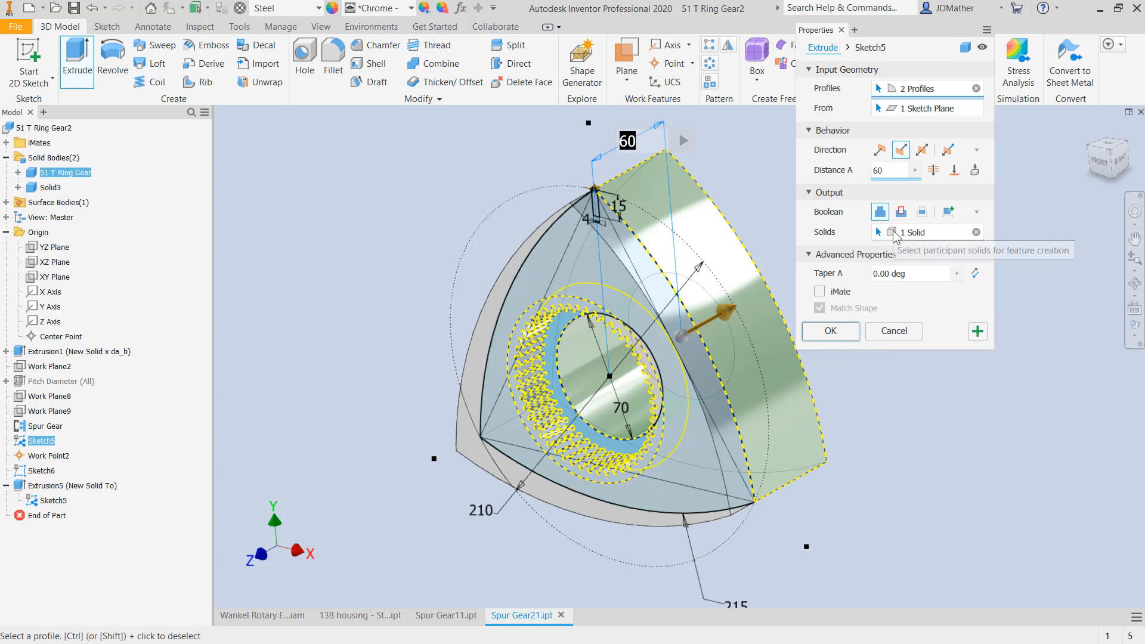
- Replace the ring gear with the rotor solid as the extrusion's join target and complete the extrusion
{"action": "left_click", "coordinate": [901, 235]}
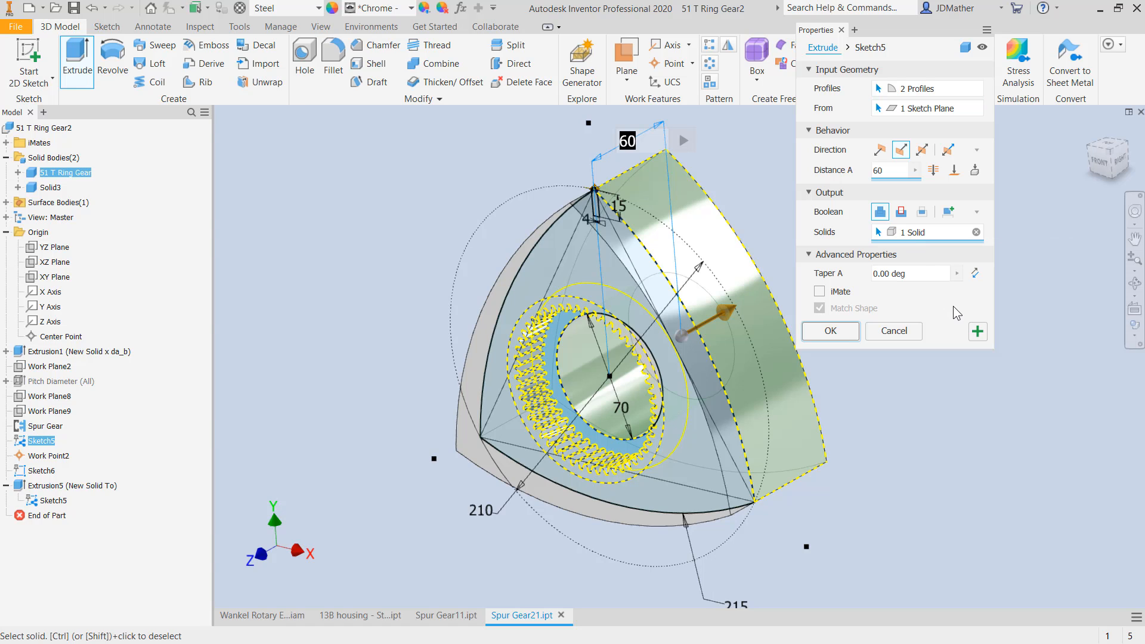
{"action": "left_click", "coordinate": [636, 468], "text": "ctrl"}
{"action": "left_click", "coordinate": [716, 508]}
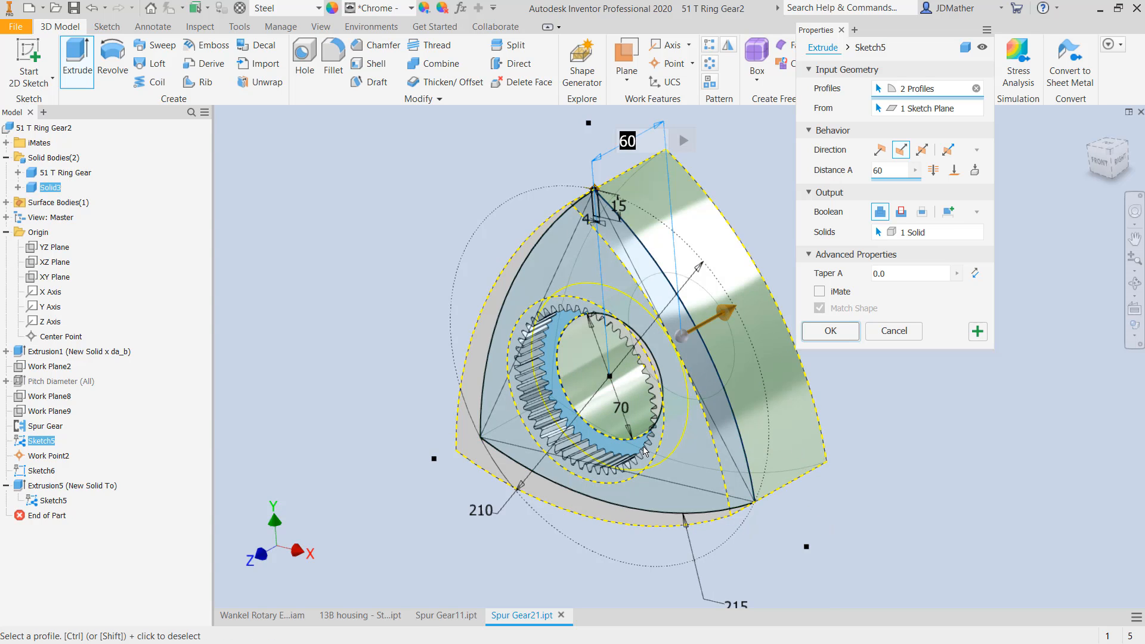
{"action": "left_click", "coordinate": [851, 332]}
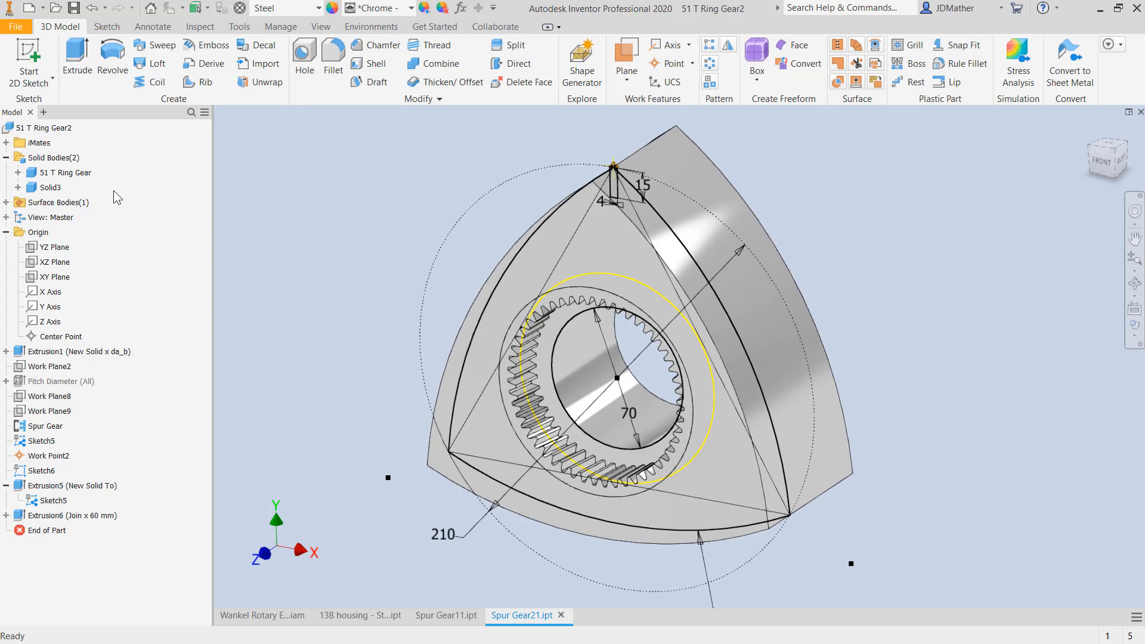
- Hide the 51 T Ring Gear body and the shared rotor profile sketch
{"action": "right_click", "coordinate": [69, 179]}
{"action": "left_click", "coordinate": [119, 247]}
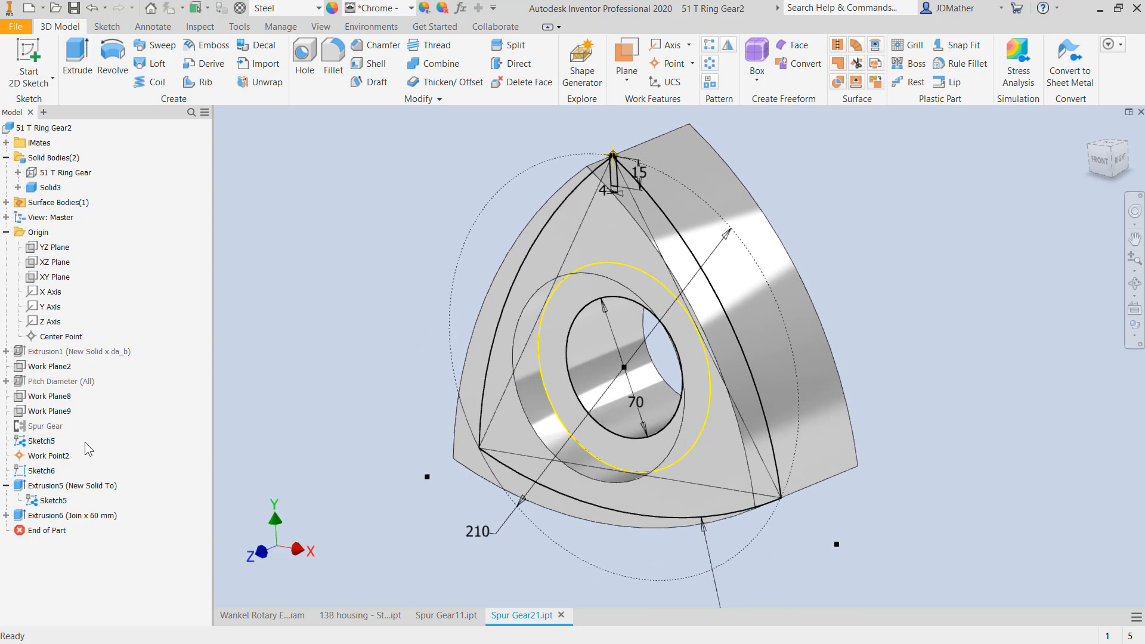
{"action": "left_click", "coordinate": [52, 500]}
{"action": "right_click", "coordinate": [54, 501]}
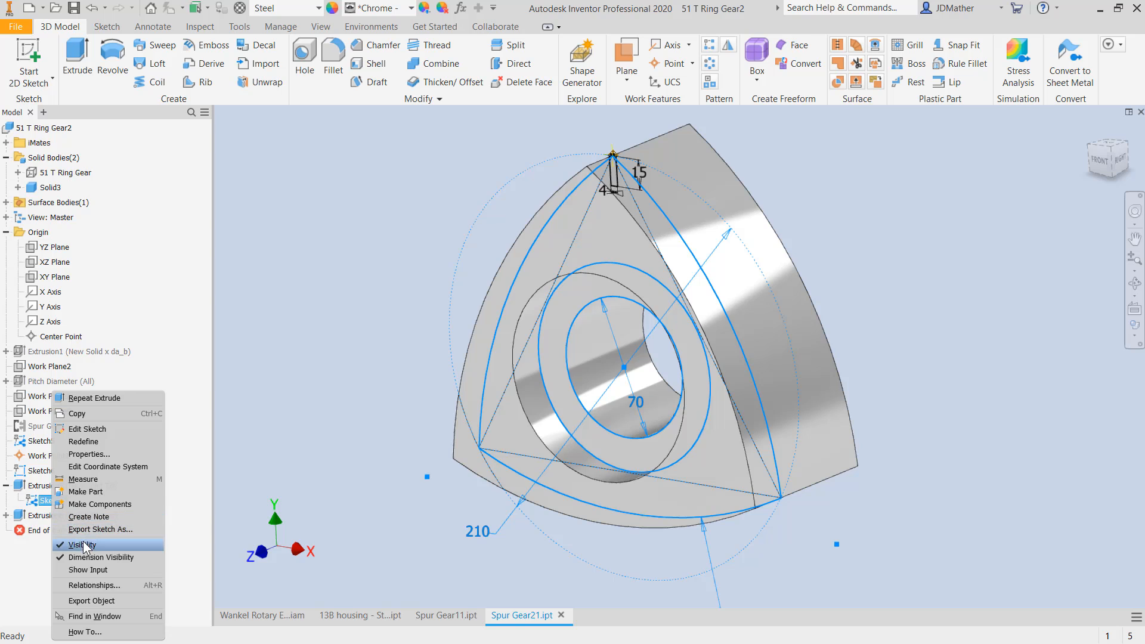
{"action": "left_click", "coordinate": [71, 542]}
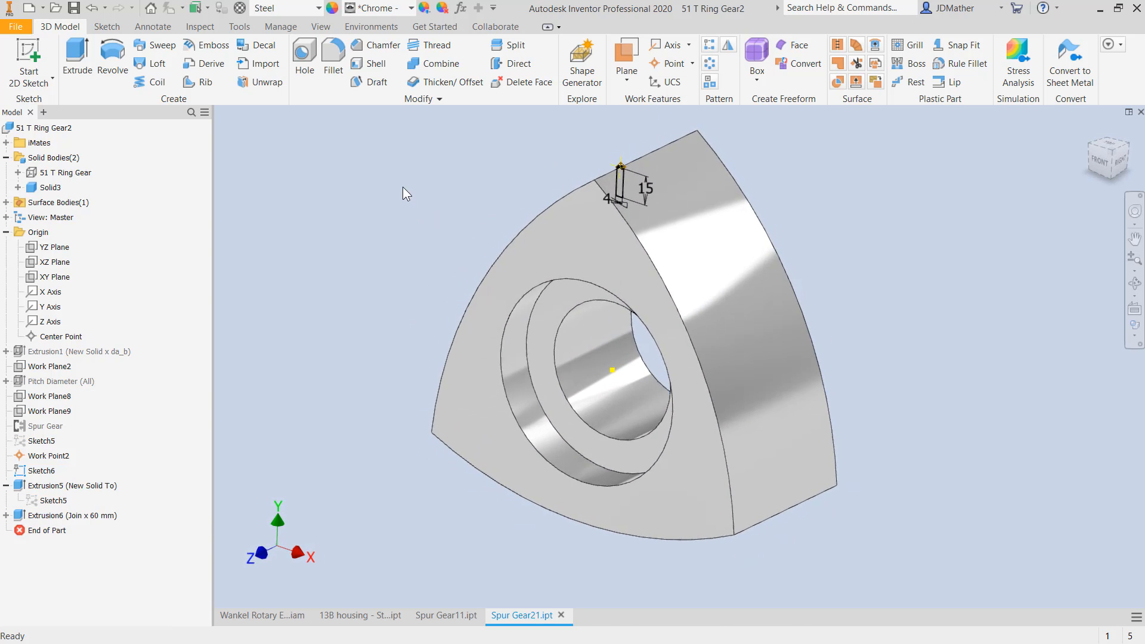
- Cut the apex seal slot rectangle symmetrically through all of the rotor solid
{"action": "left_click", "coordinate": [77, 60]}
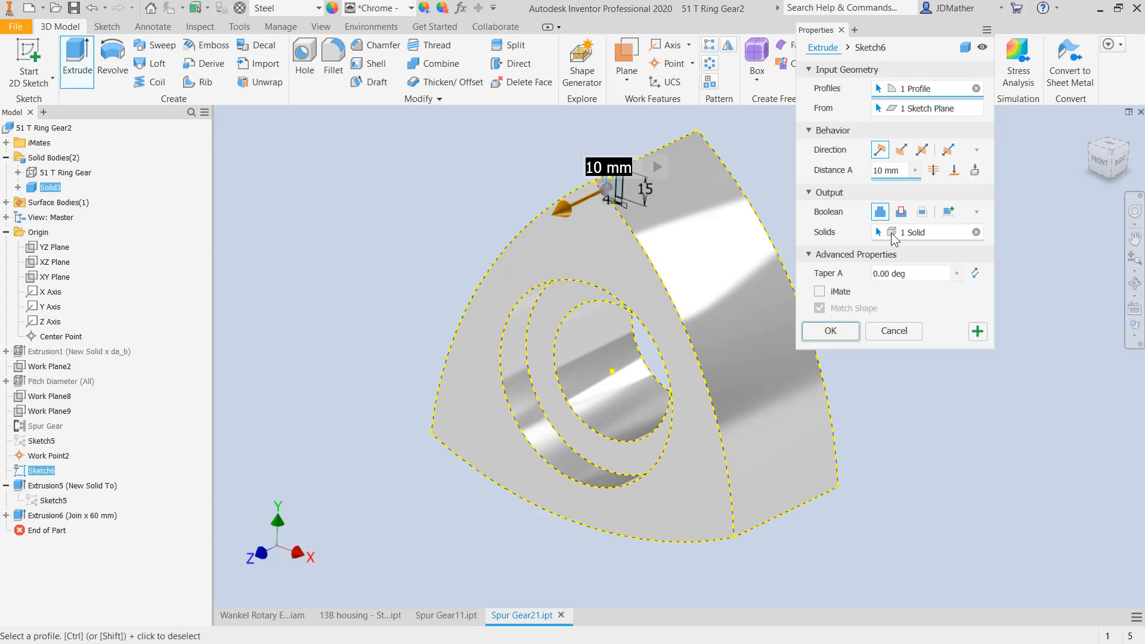
{"action": "left_click", "coordinate": [908, 221]}
{"action": "left_click", "coordinate": [934, 173]}
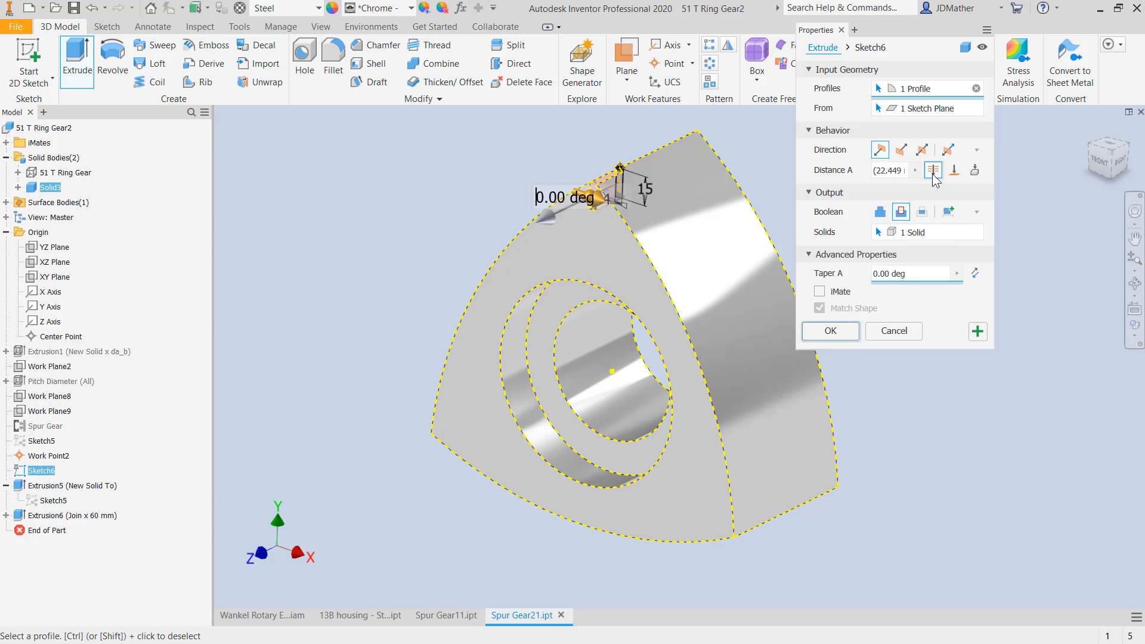
{"action": "left_click", "coordinate": [923, 151]}
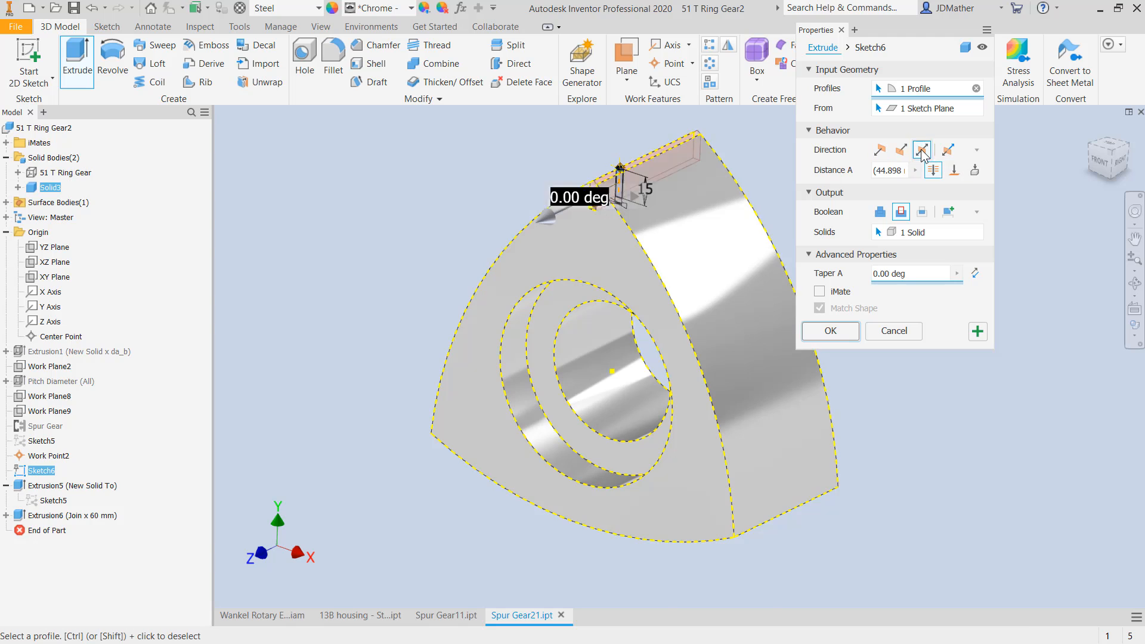
{"action": "left_click", "coordinate": [840, 335]}
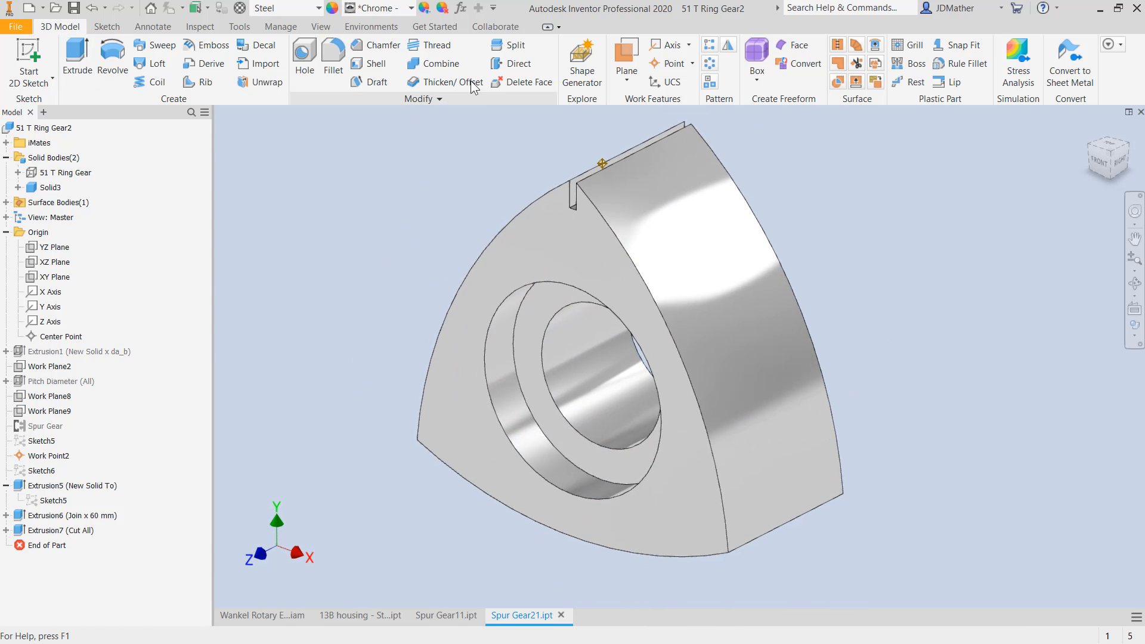
- Circular-pattern the apex seal slot cut around the bore axis with 3 occurrences over 360 deg
{"action": "key", "text": "ctrl+shift+o"}
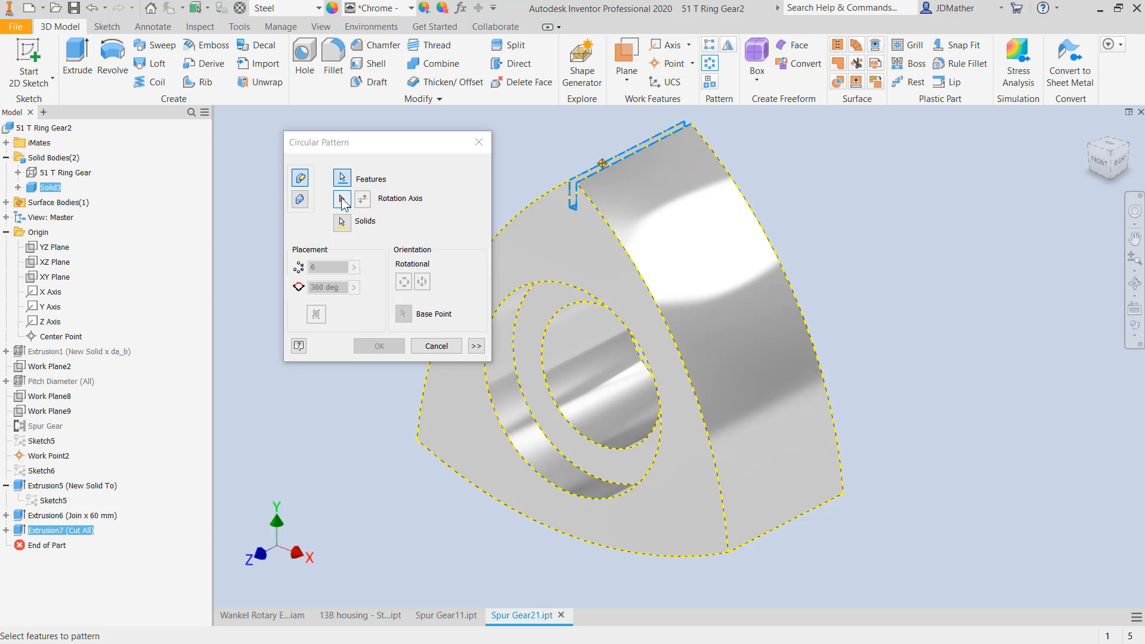
{"action": "left_click", "coordinate": [343, 199]}
{"action": "left_click", "coordinate": [564, 388]}
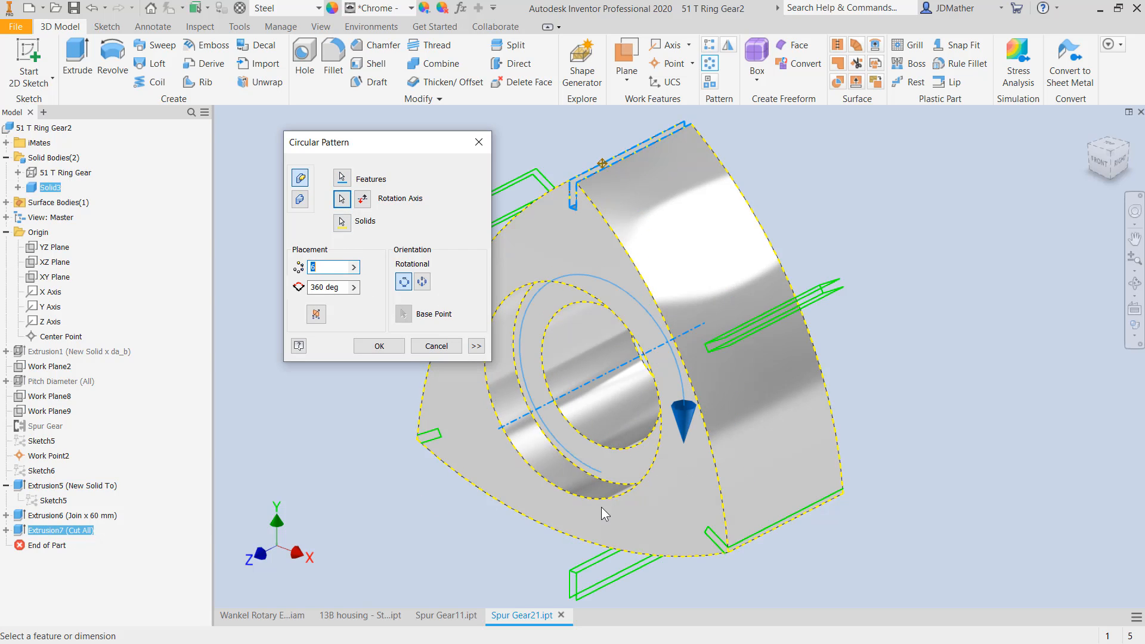
{"action": "type", "text": "3"}
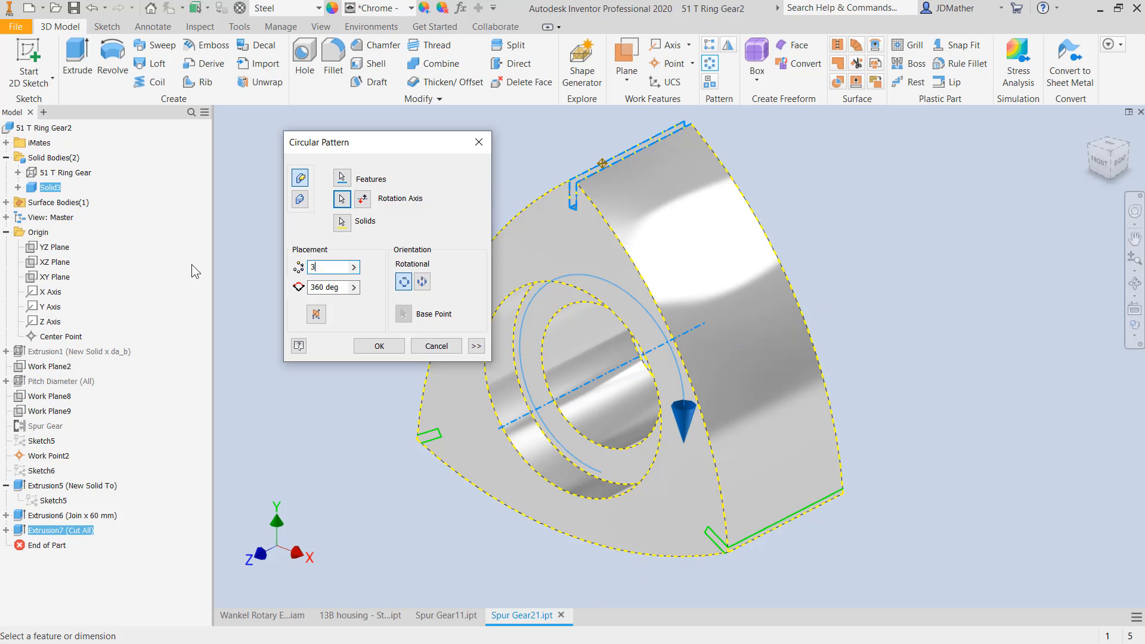
{"action": "left_click", "coordinate": [371, 345]}
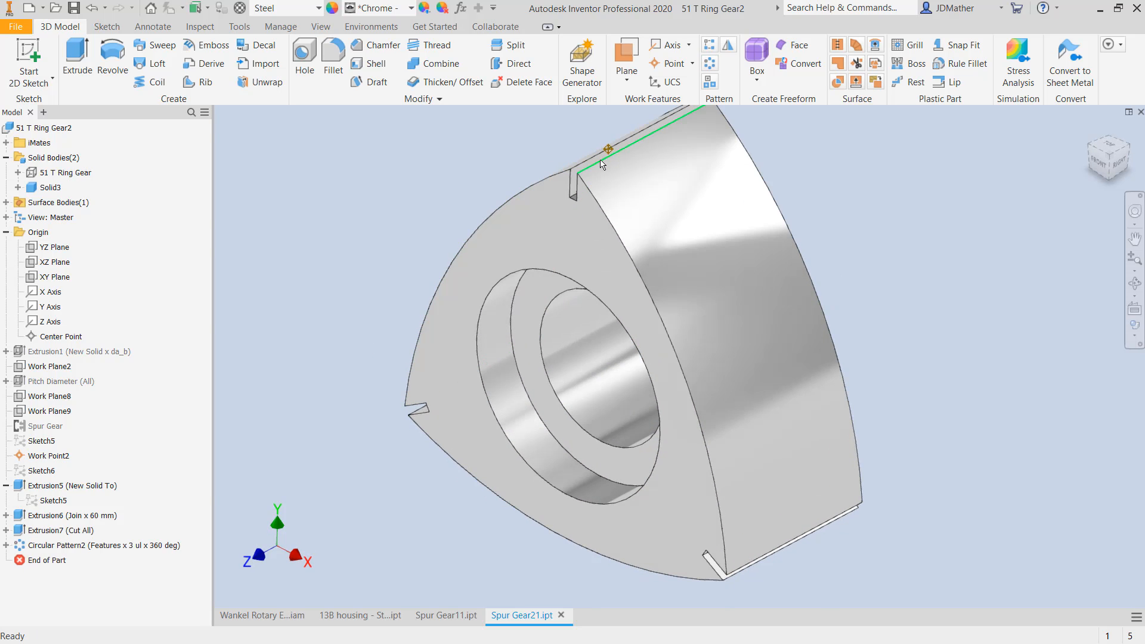
- Start a 0.5 mm fillet on the two outer edges of the seal slot at the rotor's upper apex
{"action": "scroll", "coordinate": [601, 165], "scroll_direction": "up", "scroll_amount": 5}
{"action": "right_click", "coordinate": [593, 177]}
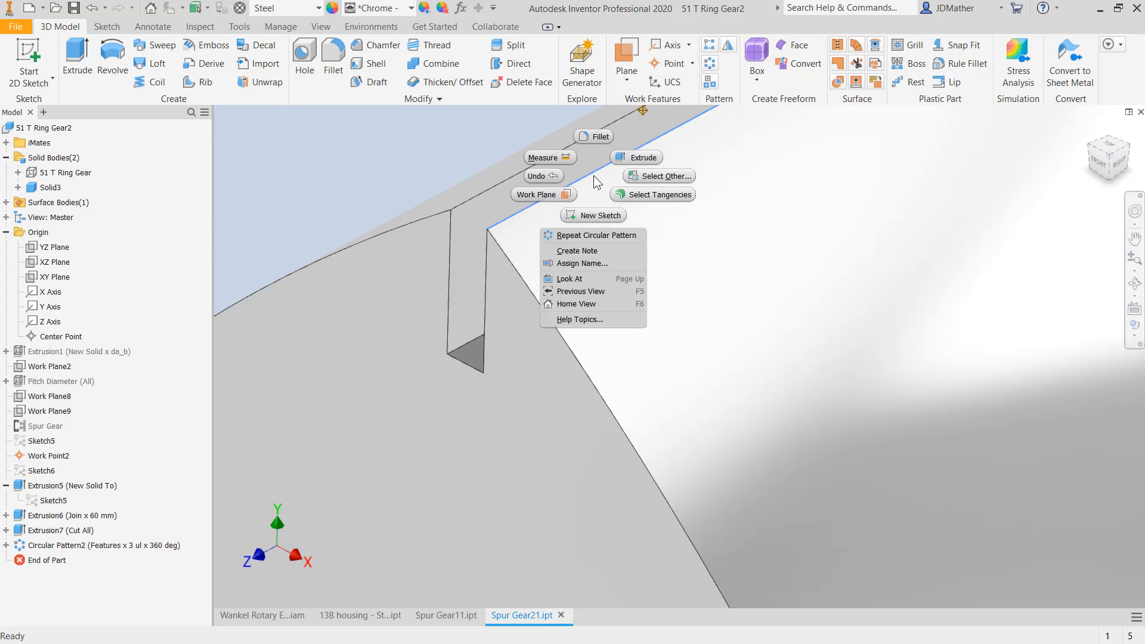
{"action": "left_click", "coordinate": [589, 138]}
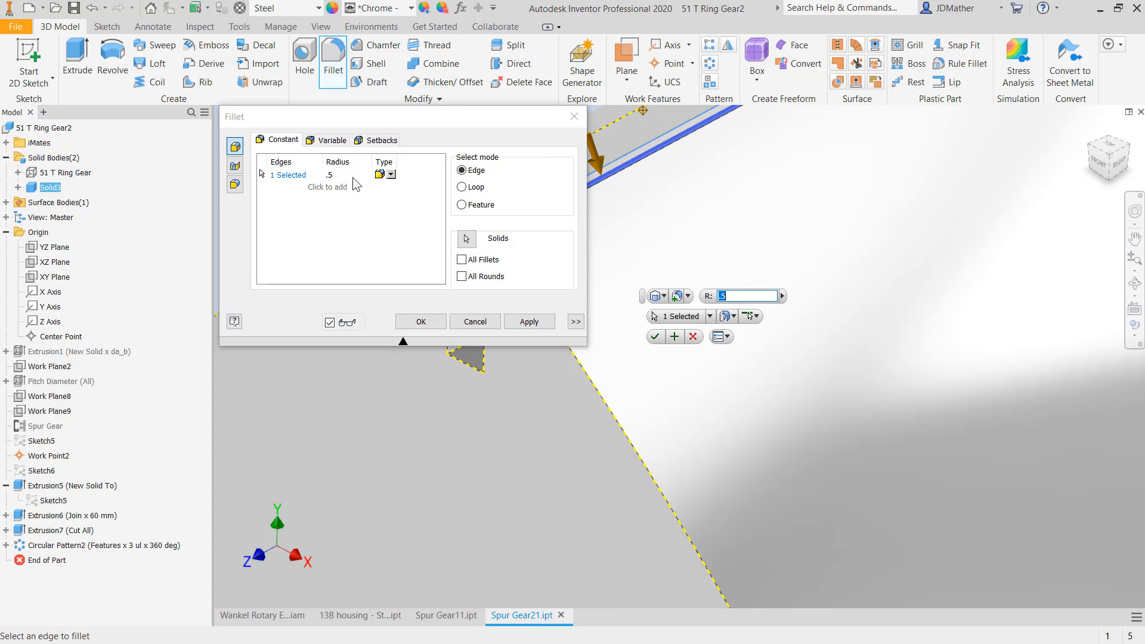
{"action": "scroll", "coordinate": [636, 233], "scroll_direction": "up", "scroll_amount": 3}
{"action": "left_click", "coordinate": [633, 239]}
{"action": "scroll", "coordinate": [634, 240], "scroll_direction": "up", "scroll_amount": 6}
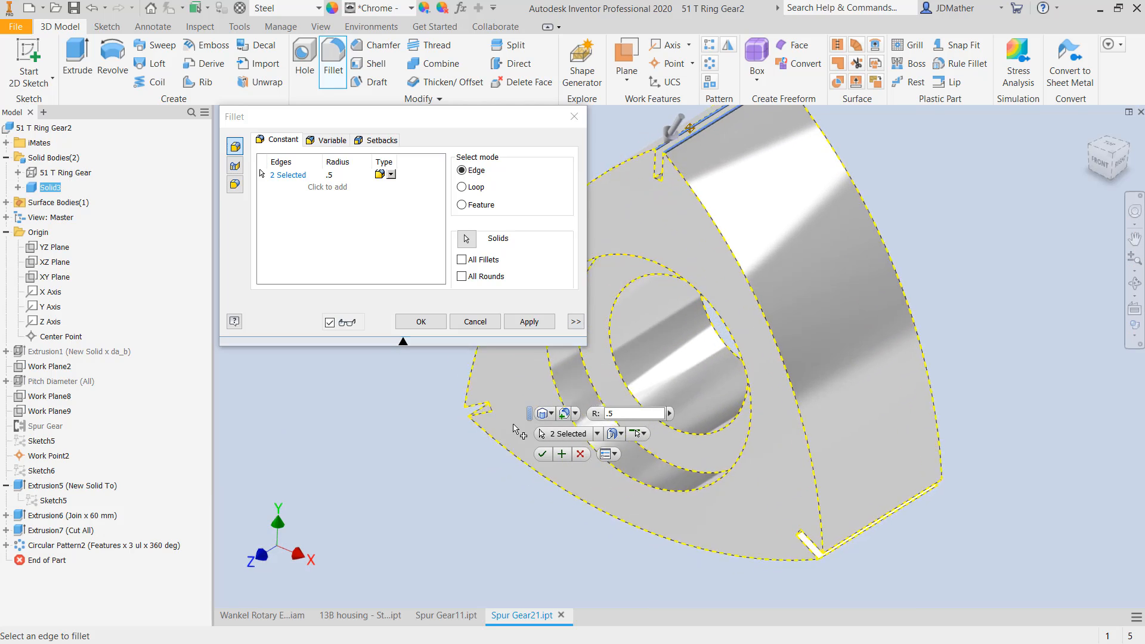
- Add the two outer edges of the seal slot at the rotor's left apex to the 0.5 mm fillet
{"action": "scroll", "coordinate": [516, 429], "scroll_direction": "down", "scroll_amount": 8}
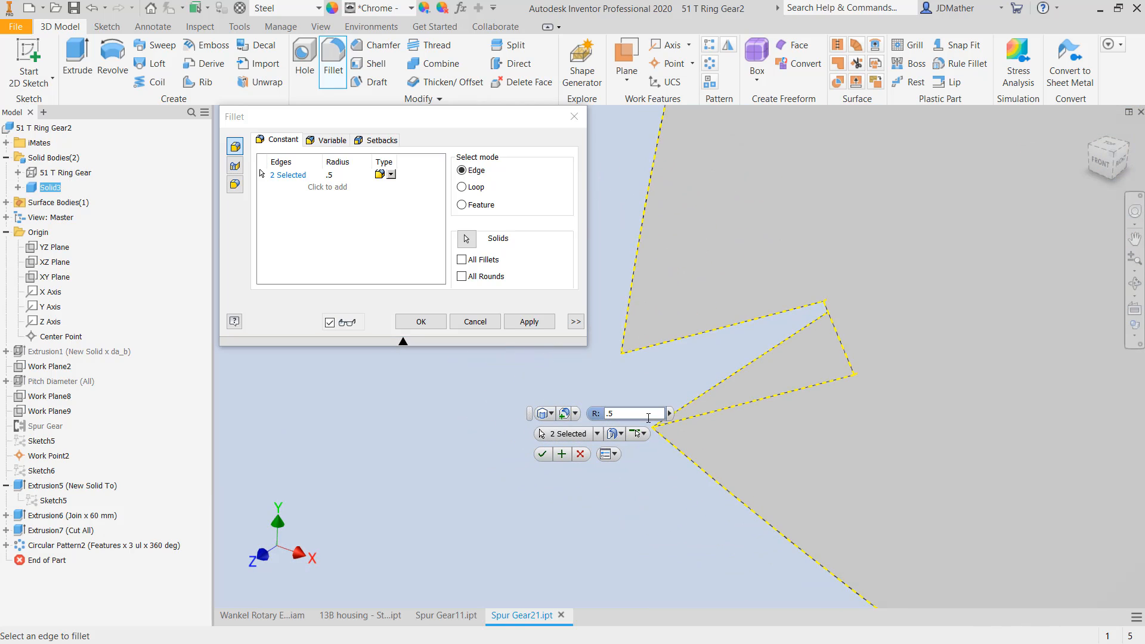
{"action": "left_click", "coordinate": [702, 402]}
{"action": "middle_click_drag", "start_coordinate": [672, 334], "coordinate": [667, 416], "text": "shift"}
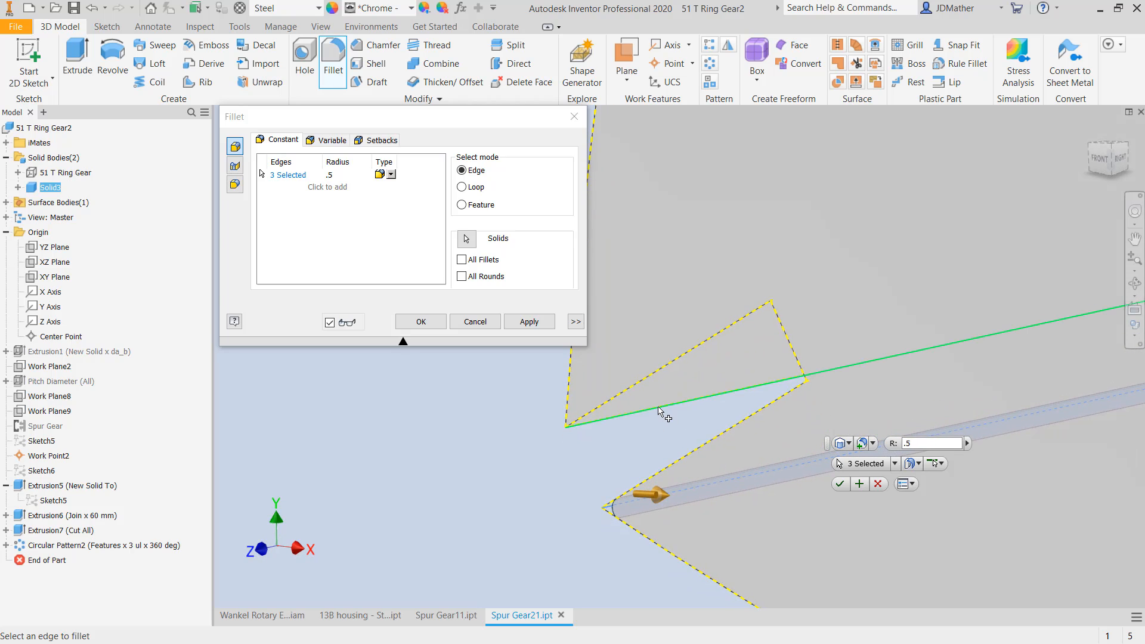
{"action": "left_click", "coordinate": [658, 408]}
{"action": "scroll", "coordinate": [534, 400], "scroll_direction": "up", "scroll_amount": 3}
{"action": "middle_click_drag", "start_coordinate": [535, 401], "coordinate": [539, 410], "text": "shift"}
{"action": "scroll", "coordinate": [540, 409], "scroll_direction": "up", "scroll_amount": 5}
{"action": "middle_click_drag", "start_coordinate": [670, 498], "coordinate": [696, 501], "text": "shift"}
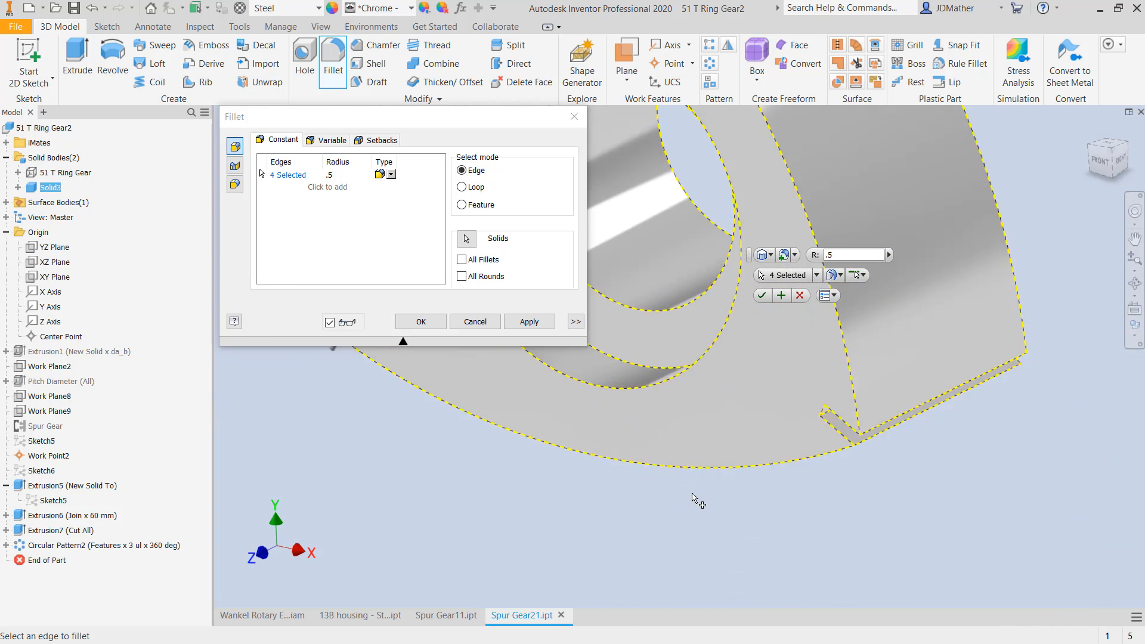
- Add the two outer edges of the lower-right apex's seal slot and complete the 0.5 mm fillet
{"action": "scroll", "coordinate": [822, 449], "scroll_direction": "down", "scroll_amount": 3}
{"action": "left_click", "coordinate": [829, 430]}
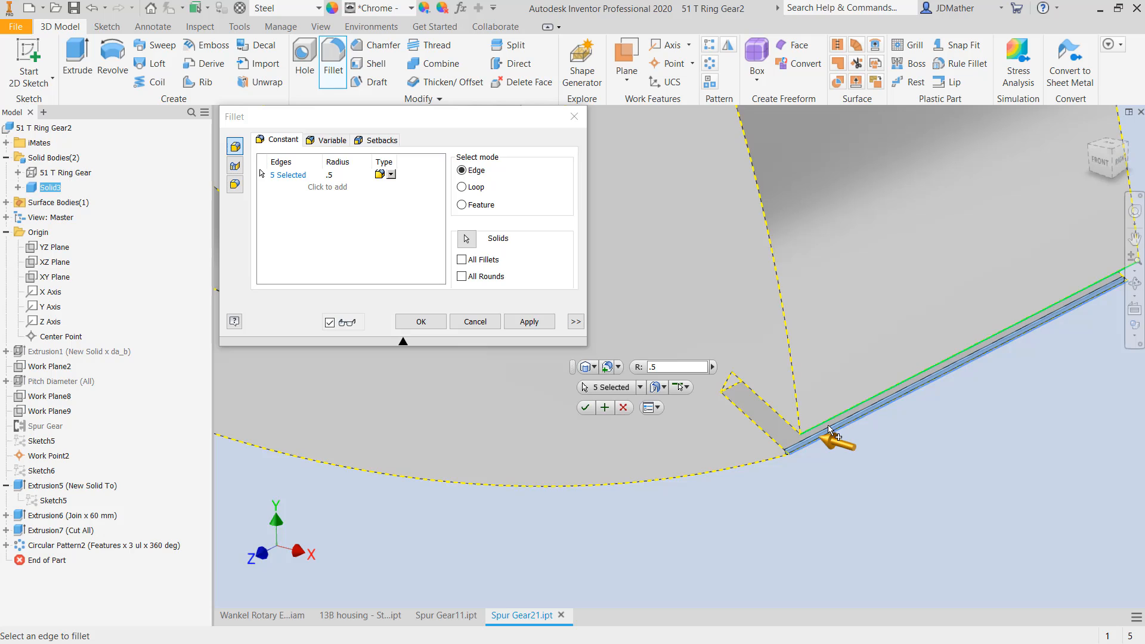
{"action": "left_click", "coordinate": [828, 425]}
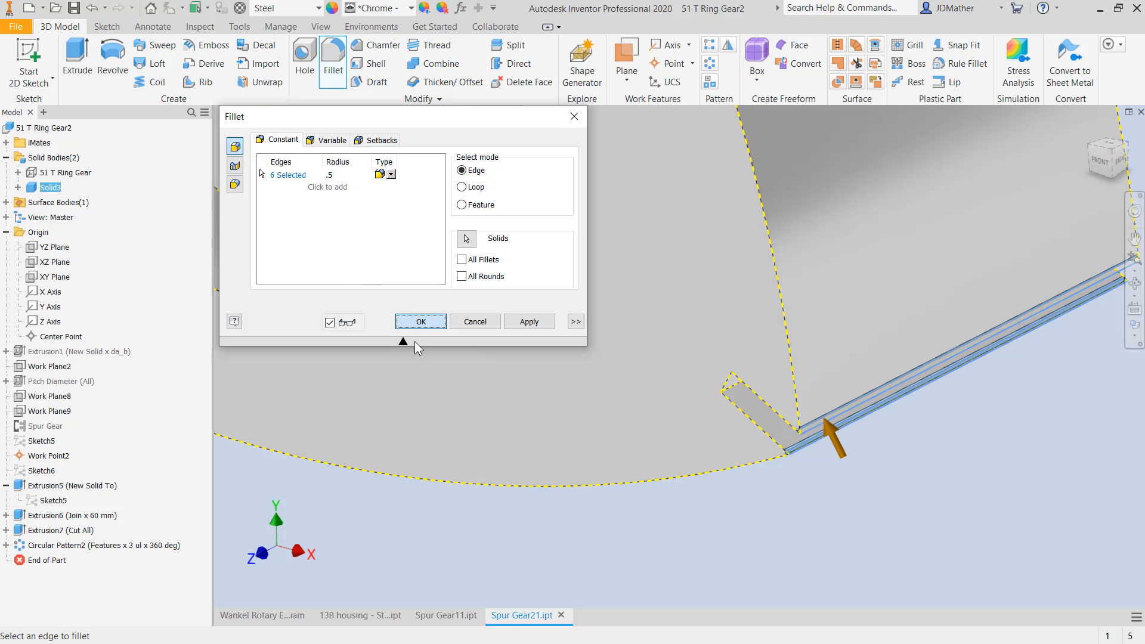
{"action": "left_click", "coordinate": [420, 322]}
- Chamfer the rim of the rotor's ring gear recess and the central bore edge by 0.5 mm
{"action": "scroll", "coordinate": [810, 571], "scroll_direction": "up", "scroll_amount": 5}
{"action": "middle_click_drag", "start_coordinate": [770, 544], "coordinate": [614, 451], "text": "shift"}
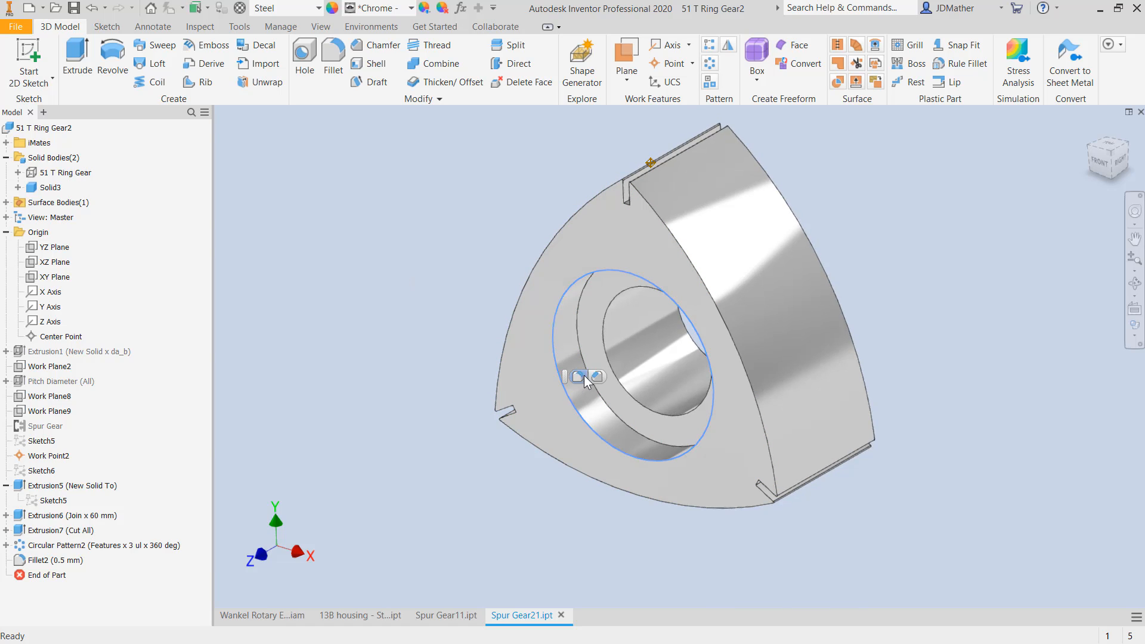
{"action": "left_click", "coordinate": [597, 377]}
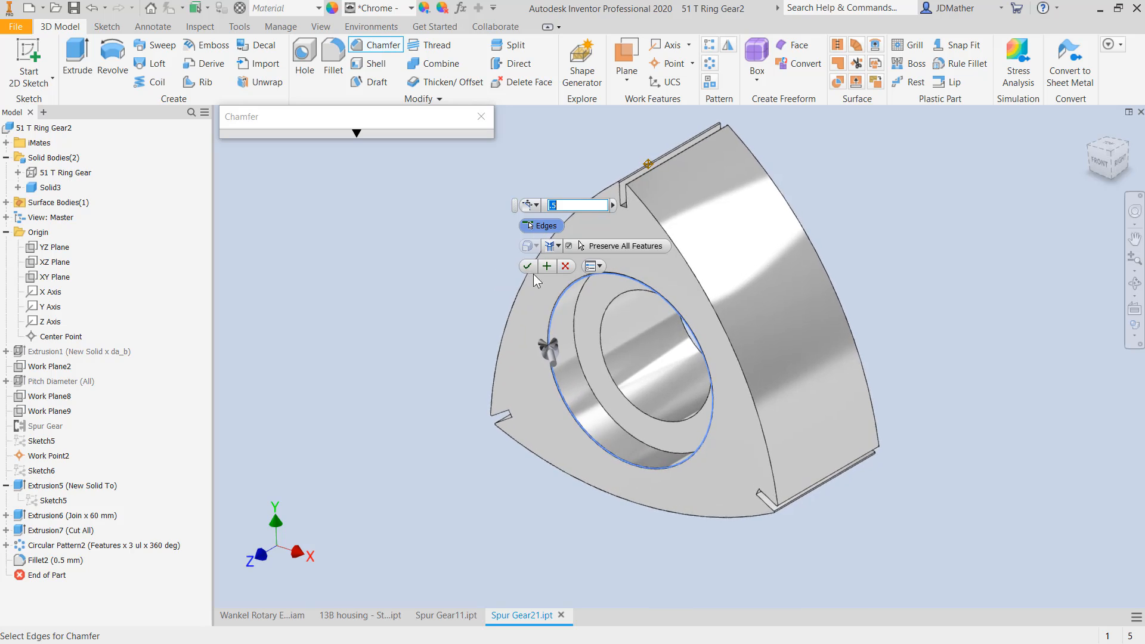
{"action": "left_click", "coordinate": [617, 386]}
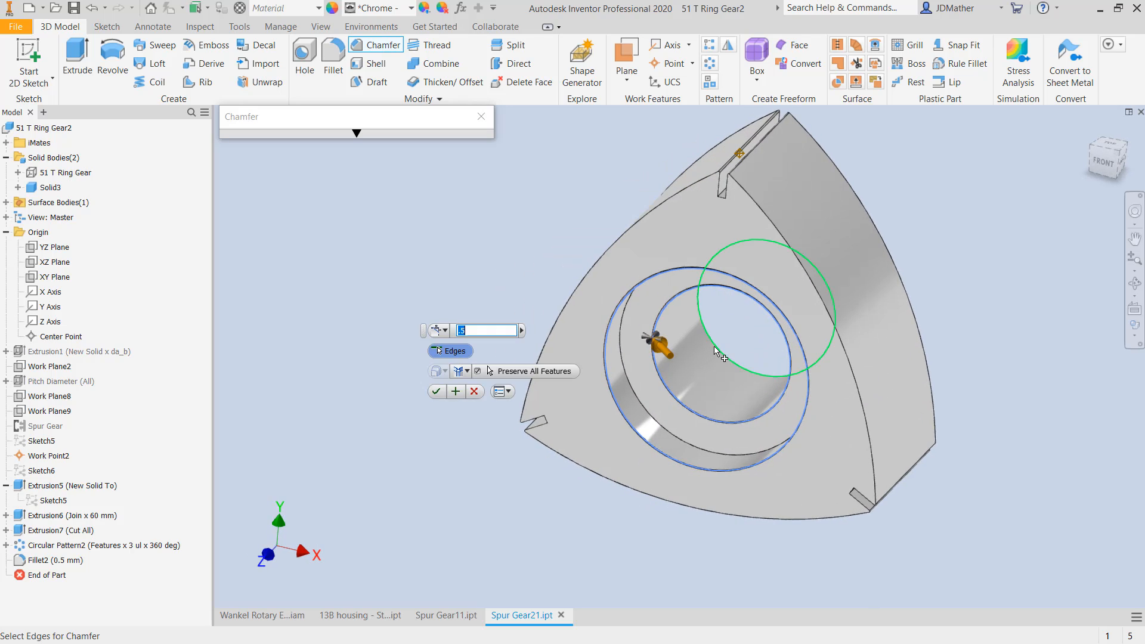
{"action": "left_click", "coordinate": [436, 392]}
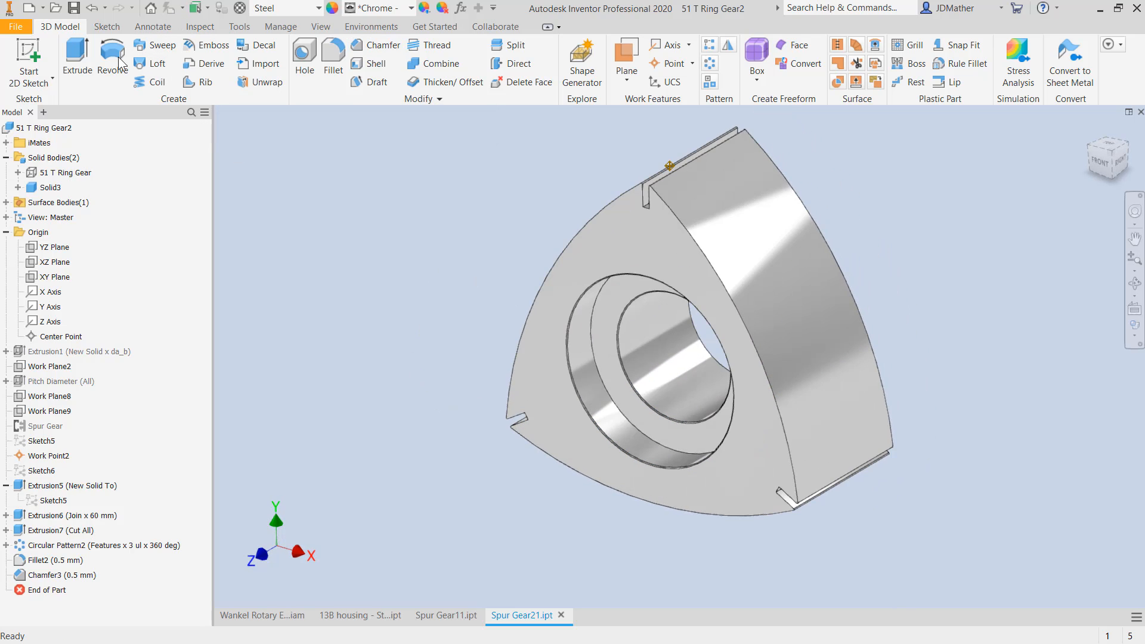
- Rename the rotor solid body as Rotor, and hide it while showing the 51 T Ring Gear body
{"action": "left_click", "coordinate": [58, 189]}
{"action": "right_click", "coordinate": [48, 189]}
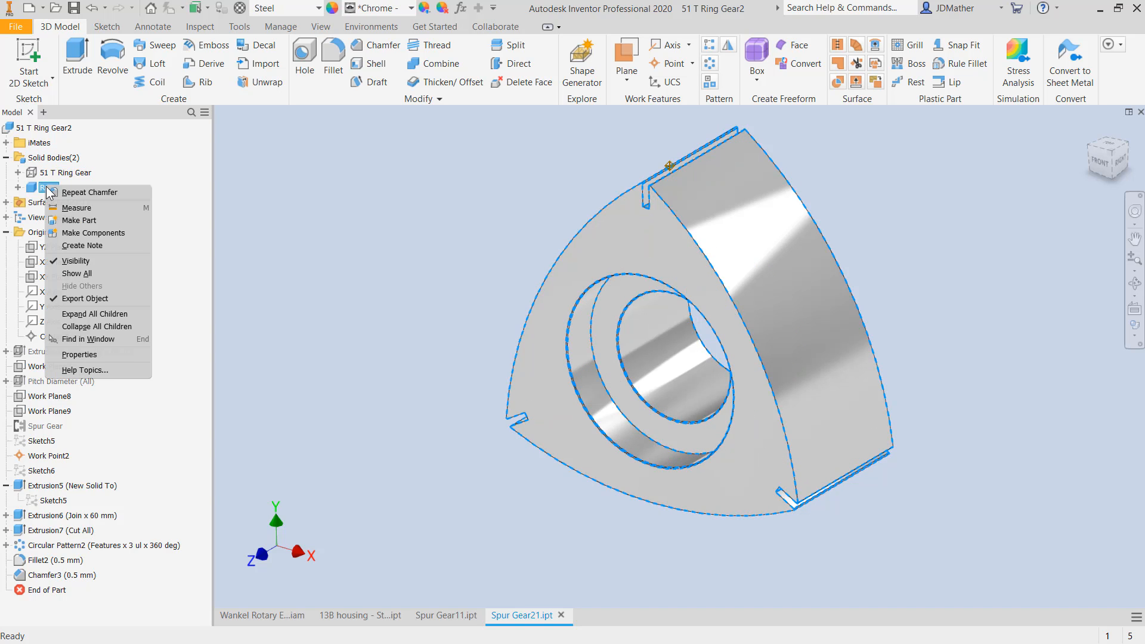
{"action": "left_click", "coordinate": [76, 262]}
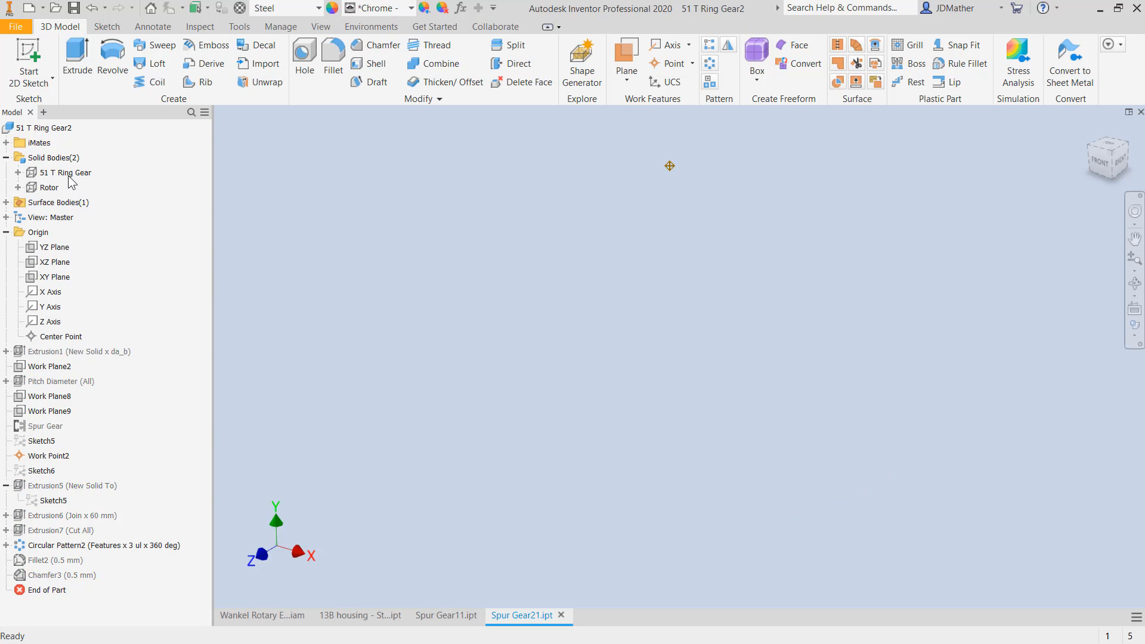
{"action": "right_click", "coordinate": [69, 175]}
{"action": "left_click", "coordinate": [84, 234]}
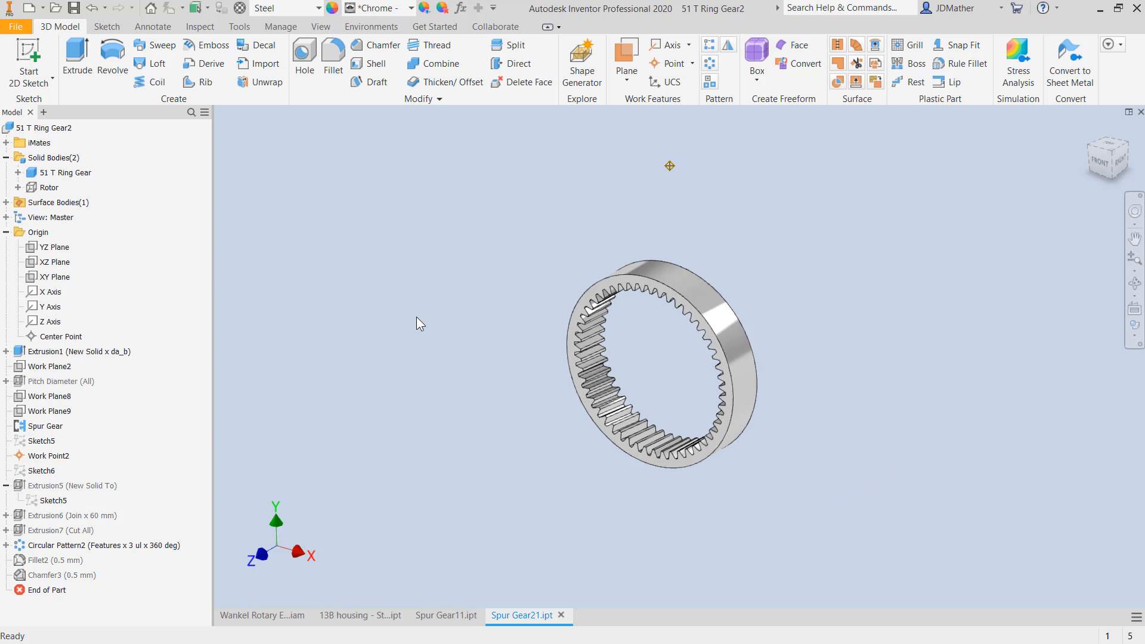
- Chamfer both outer rim edges of the 51 T Ring Gear body by 0.5 mm and show the Rotor body again
{"action": "left_click", "coordinate": [595, 291]}
{"action": "left_click", "coordinate": [617, 286]}
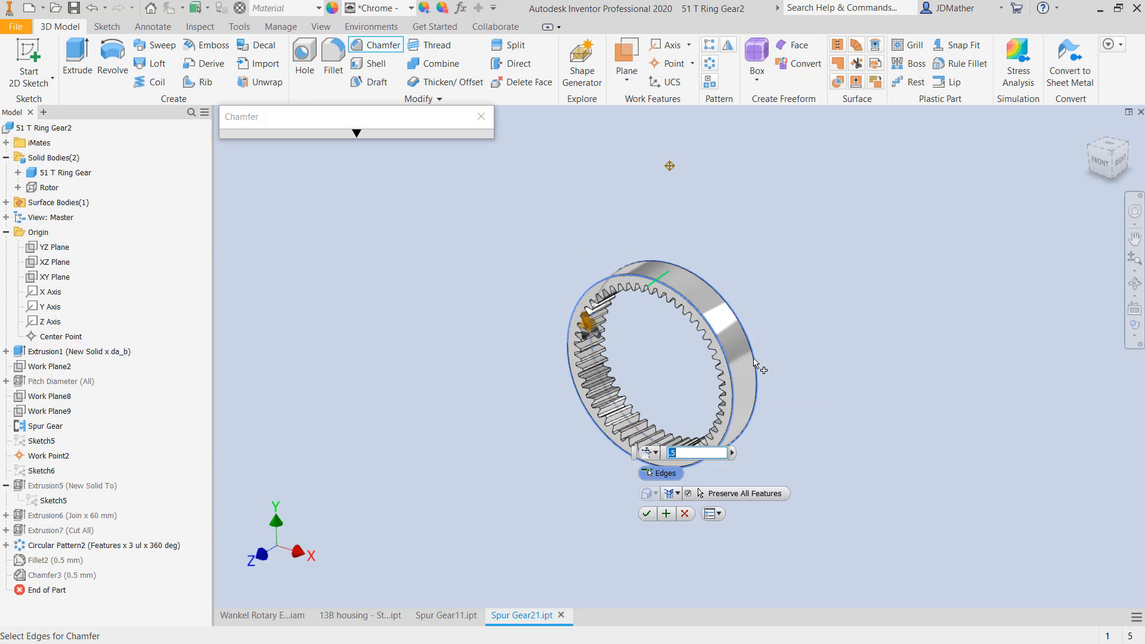
{"action": "left_click", "coordinate": [647, 514]}
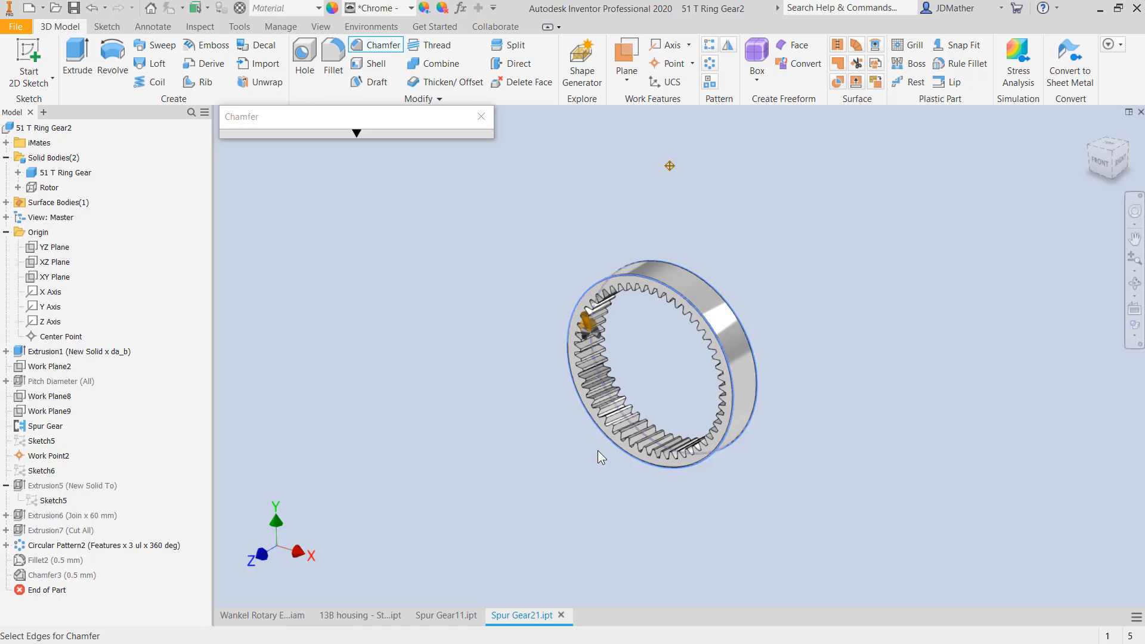
{"action": "right_click", "coordinate": [53, 188]}
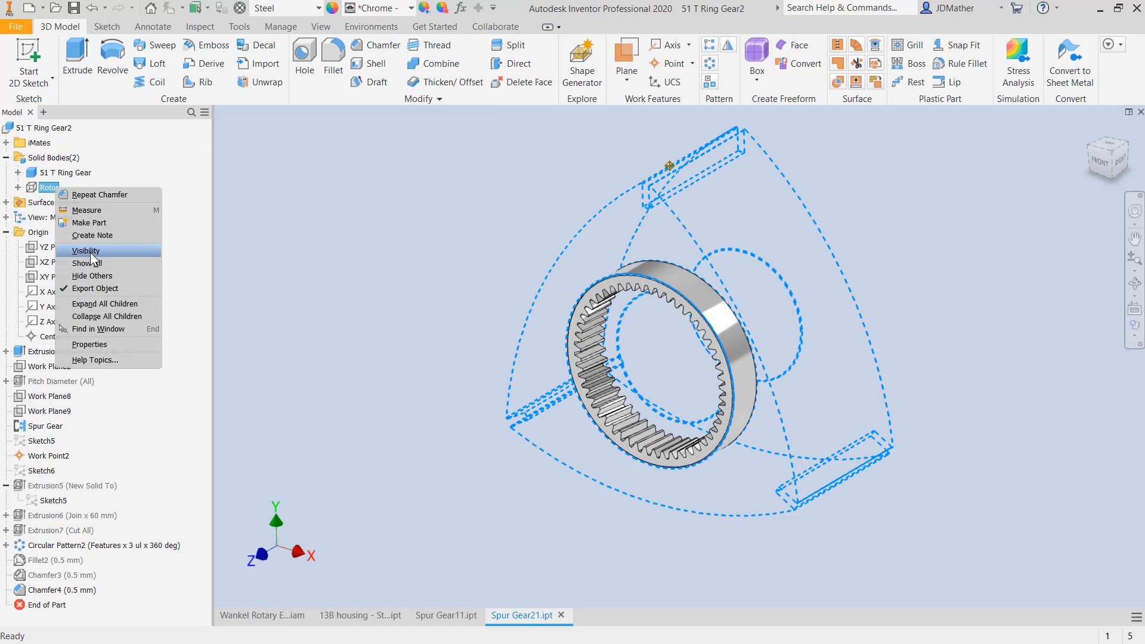
{"action": "left_click", "coordinate": [90, 251]}
- In the Wankel Rotary Engine assembly, apply a 0 mm Flush constraint between the 34-tooth spur gear's front face and the housing's front face
{"action": "left_click", "coordinate": [288, 616]}
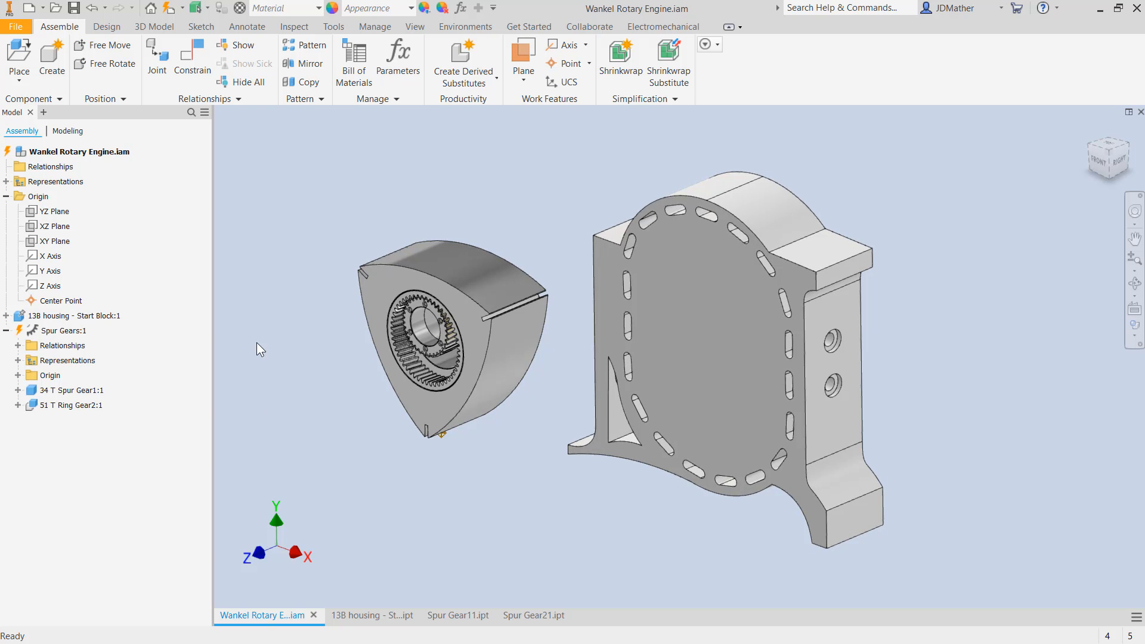
{"action": "key", "text": "c"}
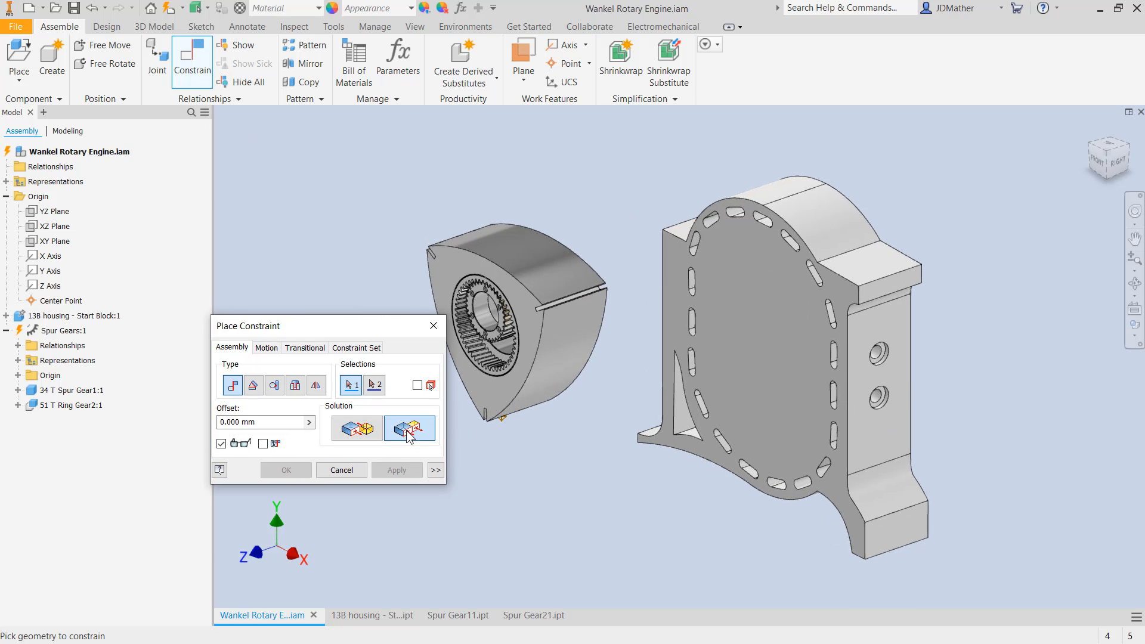
{"action": "scroll", "coordinate": [600, 335], "scroll_direction": "up", "scroll_amount": 4}
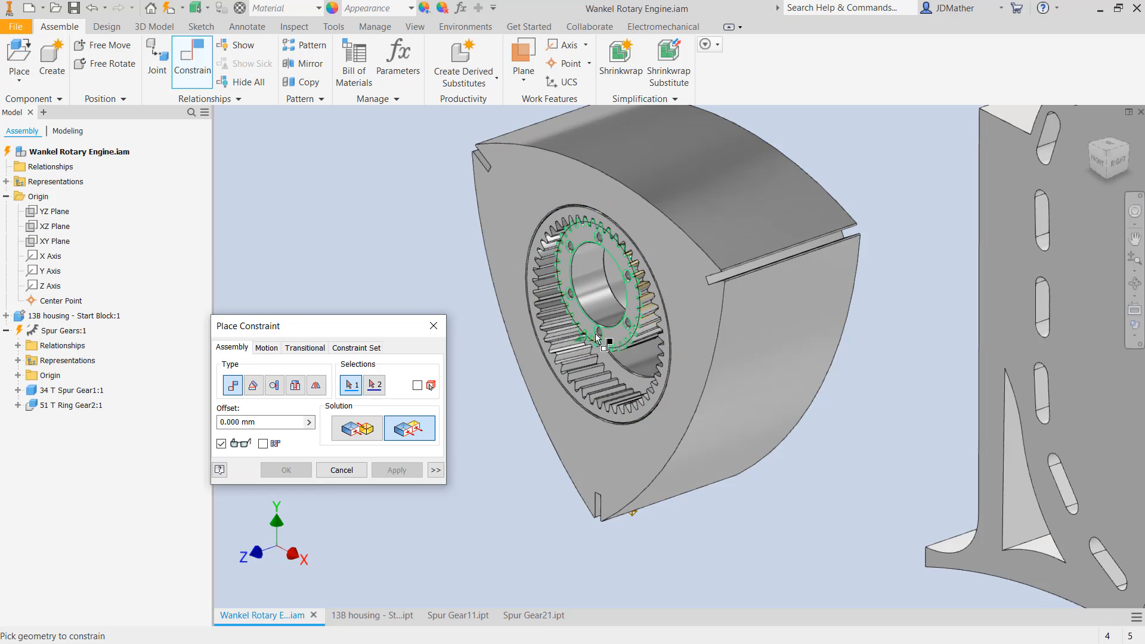
{"action": "scroll", "coordinate": [598, 338], "scroll_direction": "up", "scroll_amount": 3}
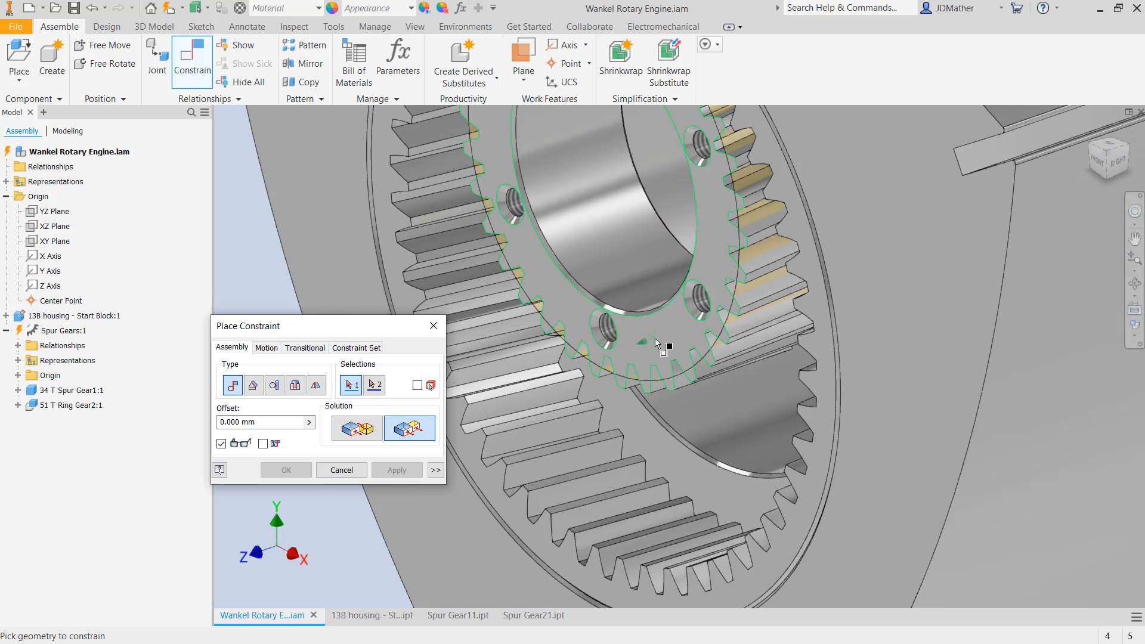
{"action": "left_click", "coordinate": [655, 343]}
{"action": "scroll", "coordinate": [943, 441], "scroll_direction": "down", "scroll_amount": 5}
{"action": "left_click", "coordinate": [943, 441]}
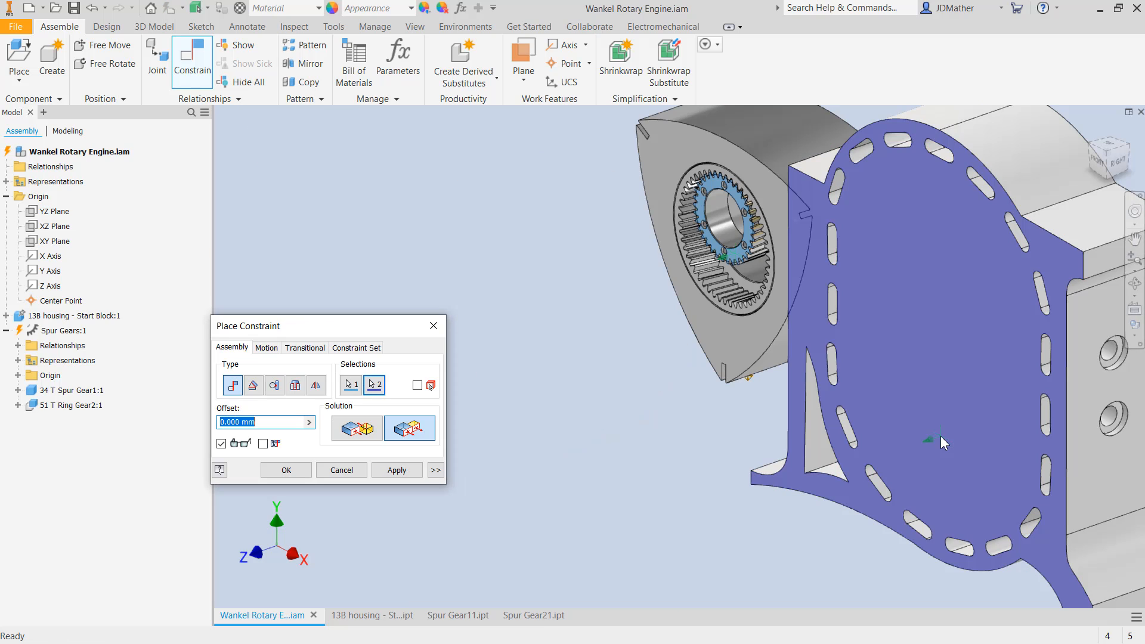
{"action": "left_click", "coordinate": [397, 470]}
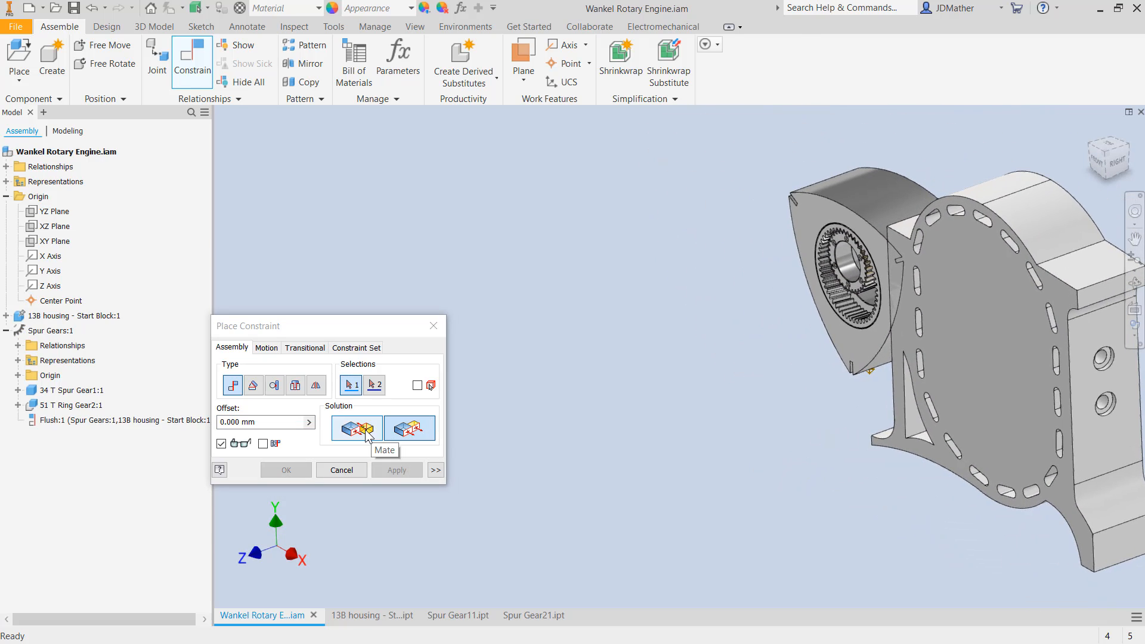
- Mate the Z Axis of the 13B housing with the Z Axis of the 34 T Spur Gear at 0 mm offset
{"action": "left_click", "coordinate": [367, 432]}
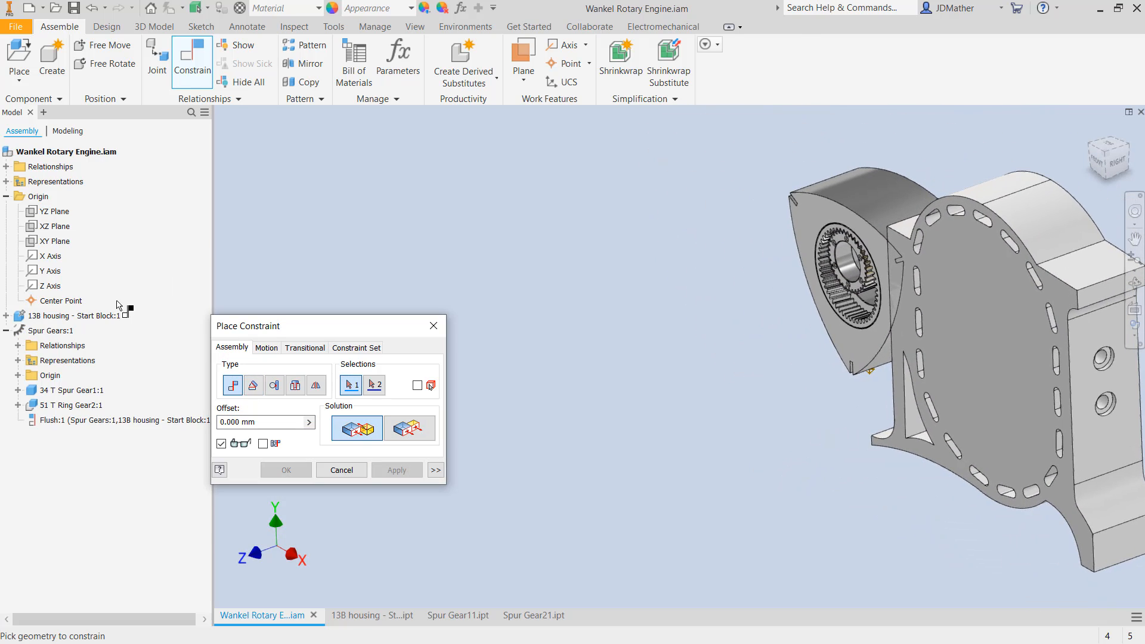
{"action": "left_click", "coordinate": [6, 315]}
{"action": "left_click", "coordinate": [17, 331]}
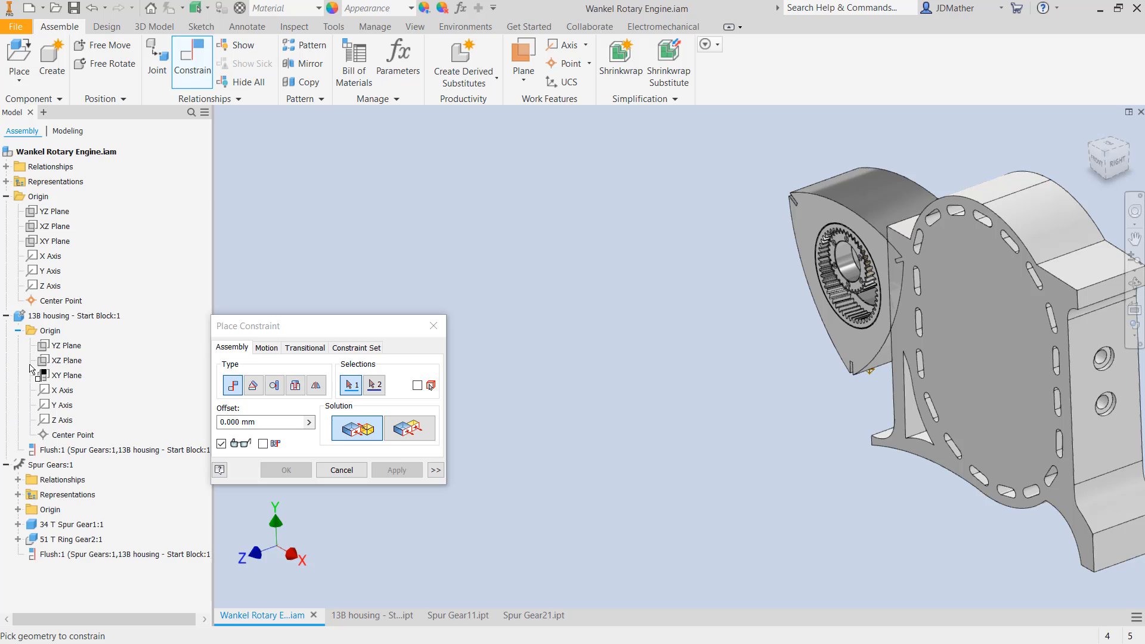
{"action": "left_click", "coordinate": [62, 420]}
{"action": "left_click_drag", "start_coordinate": [350, 329], "coordinate": [399, 273]}
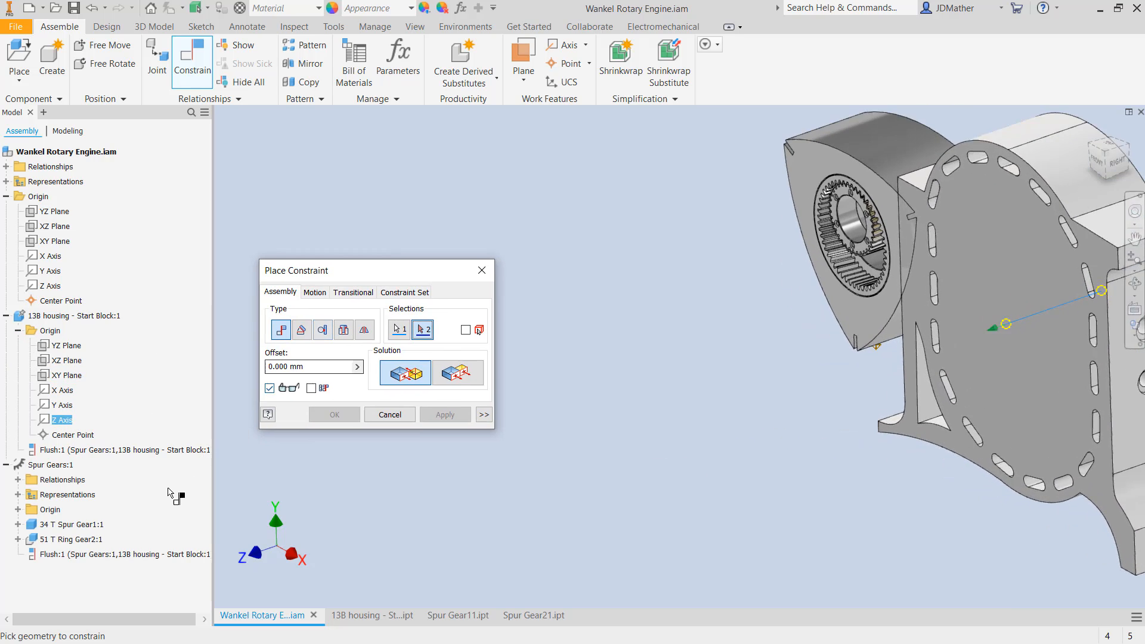
{"action": "left_click", "coordinate": [18, 524]}
{"action": "left_click", "coordinate": [30, 465]}
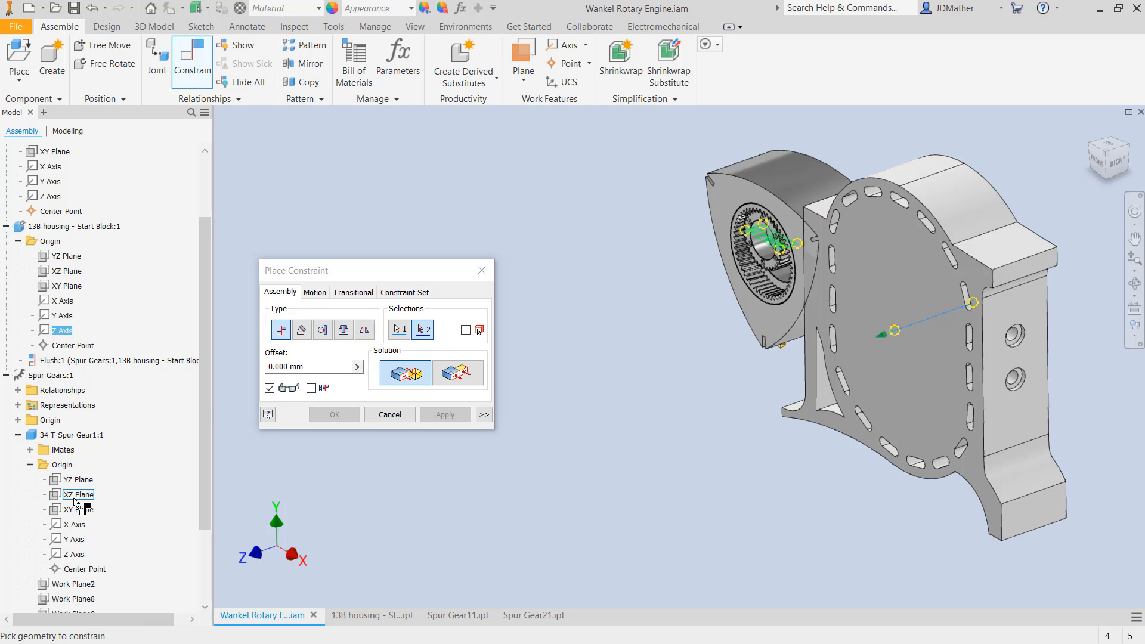
{"action": "left_click", "coordinate": [74, 554]}
{"action": "left_click", "coordinate": [337, 416]}
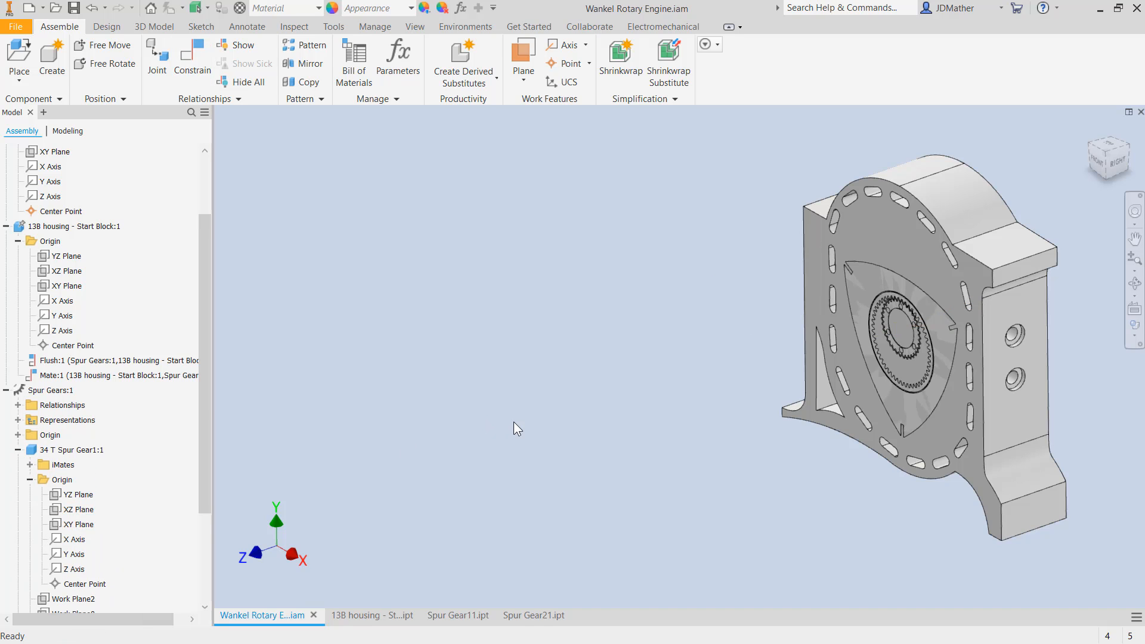
- Promote the 34 T Spur Gear and 51 T Ring Gear out of the Spur Gears subassembly as Design Accelerator components
{"action": "key", "text": "F5"}
{"action": "key", "text": "F6"}
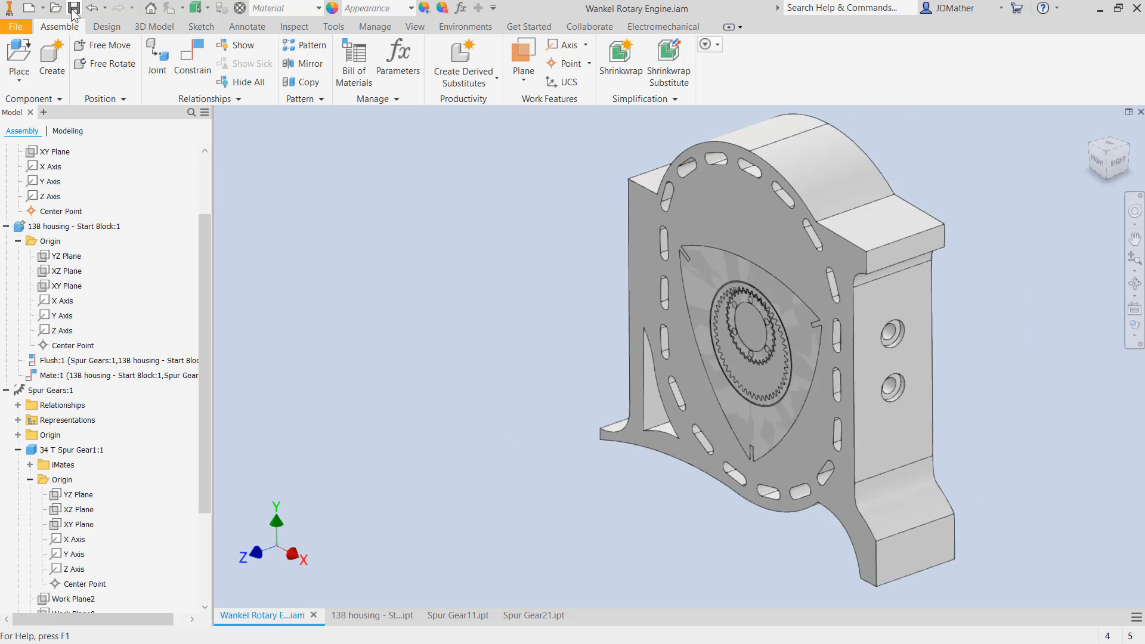
{"action": "left_click", "coordinate": [6, 226]}
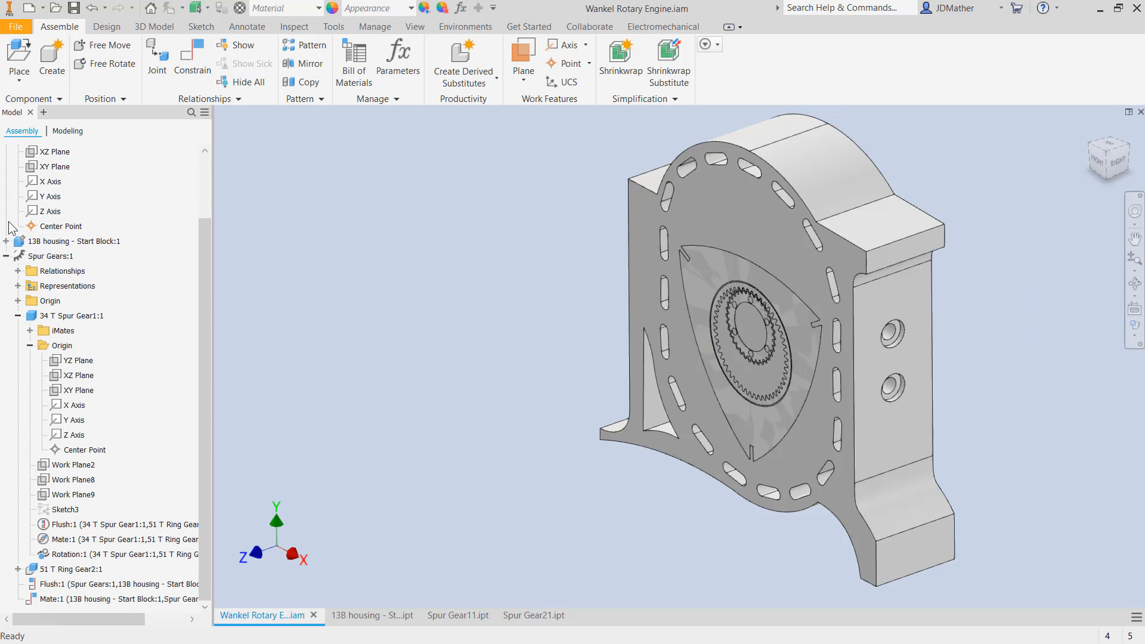
{"action": "left_click", "coordinate": [6, 258]}
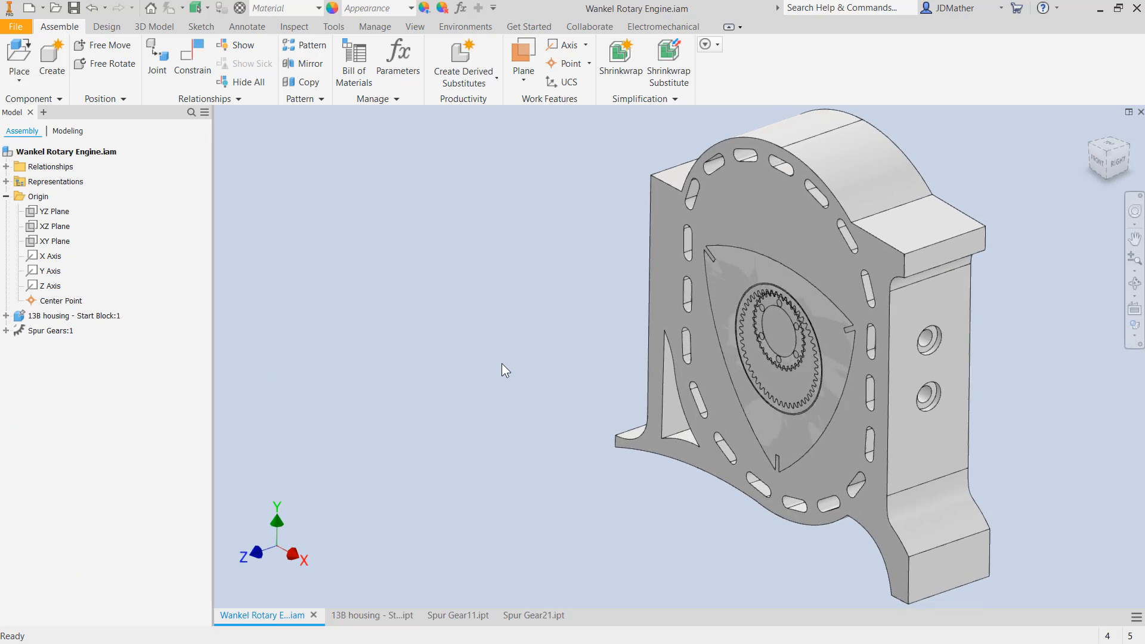
{"action": "left_click", "coordinate": [6, 330]}
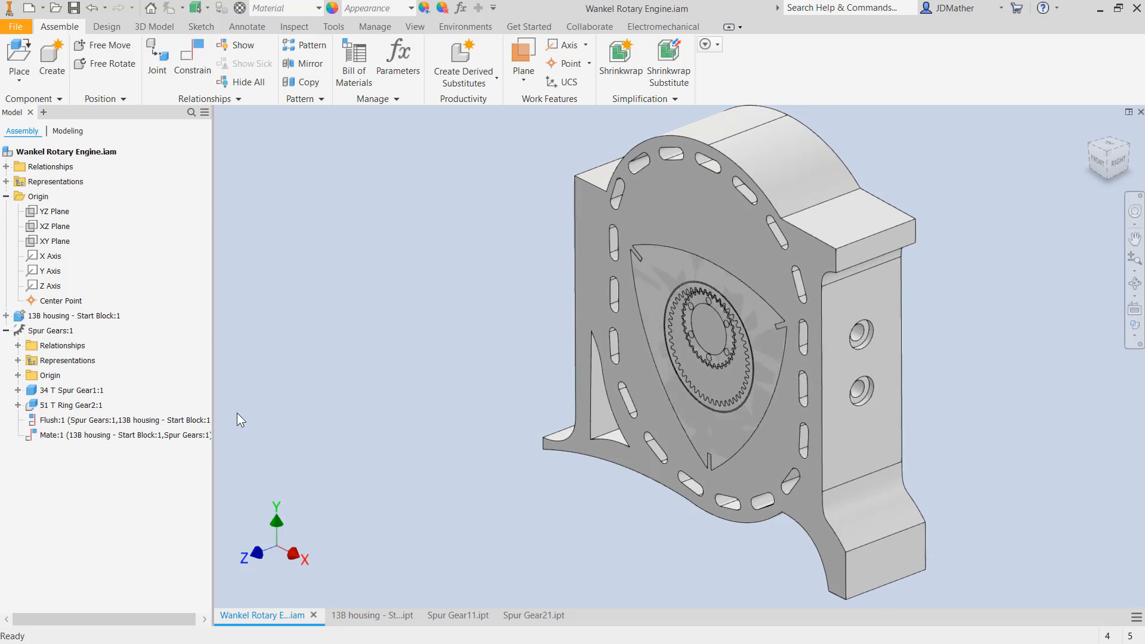
{"action": "left_click", "coordinate": [48, 392]}
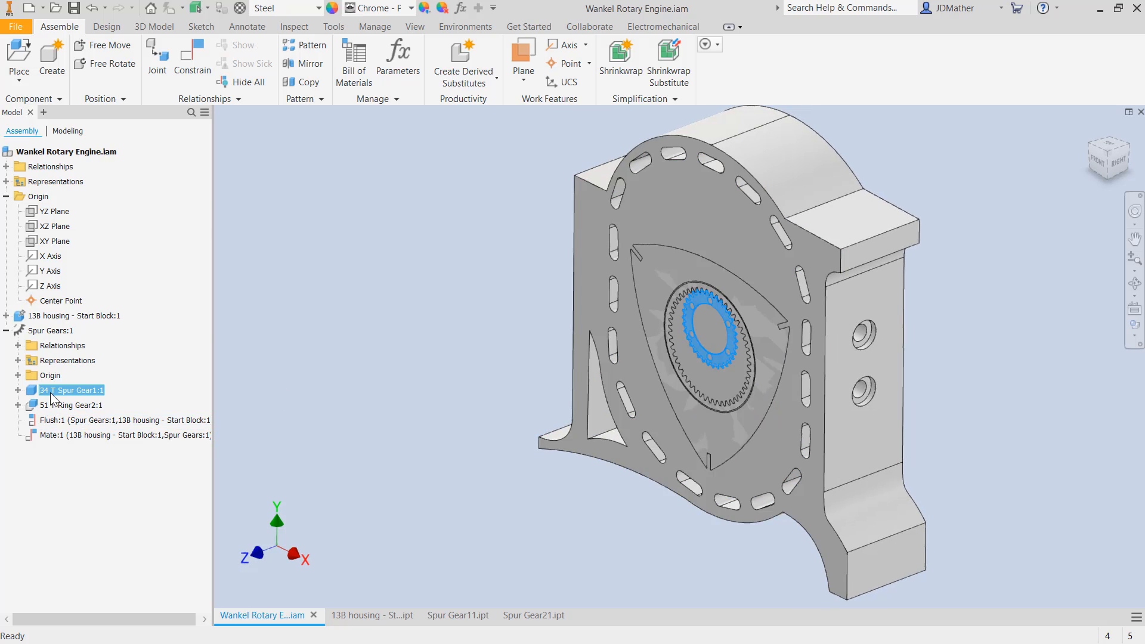
{"action": "left_click", "coordinate": [60, 406], "text": "ctrl"}
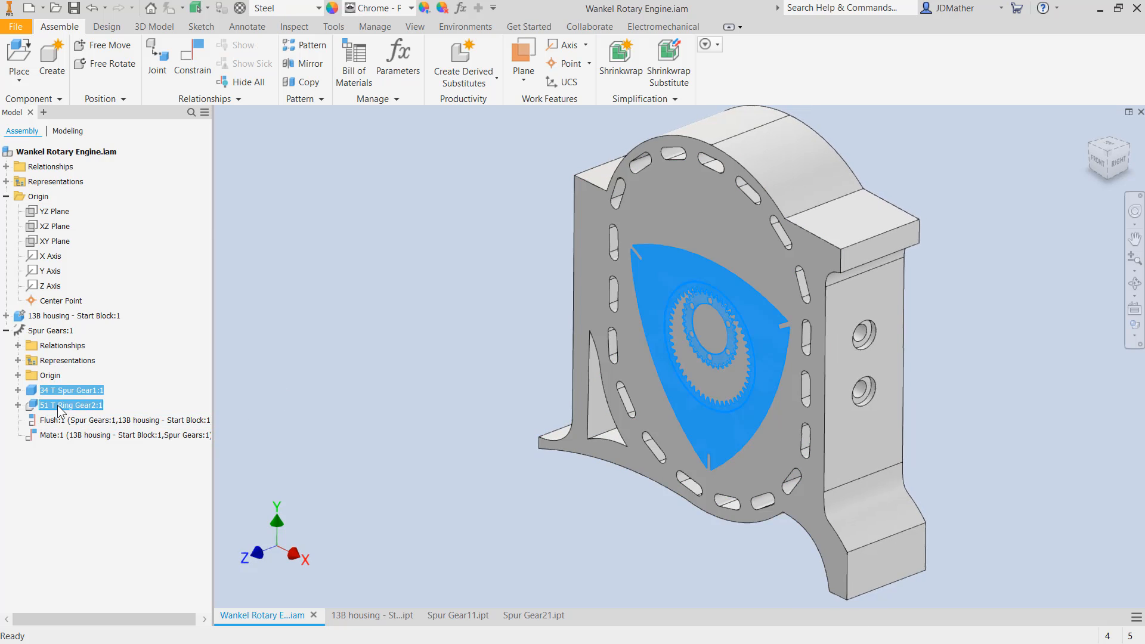
{"action": "right_click", "coordinate": [60, 410]}
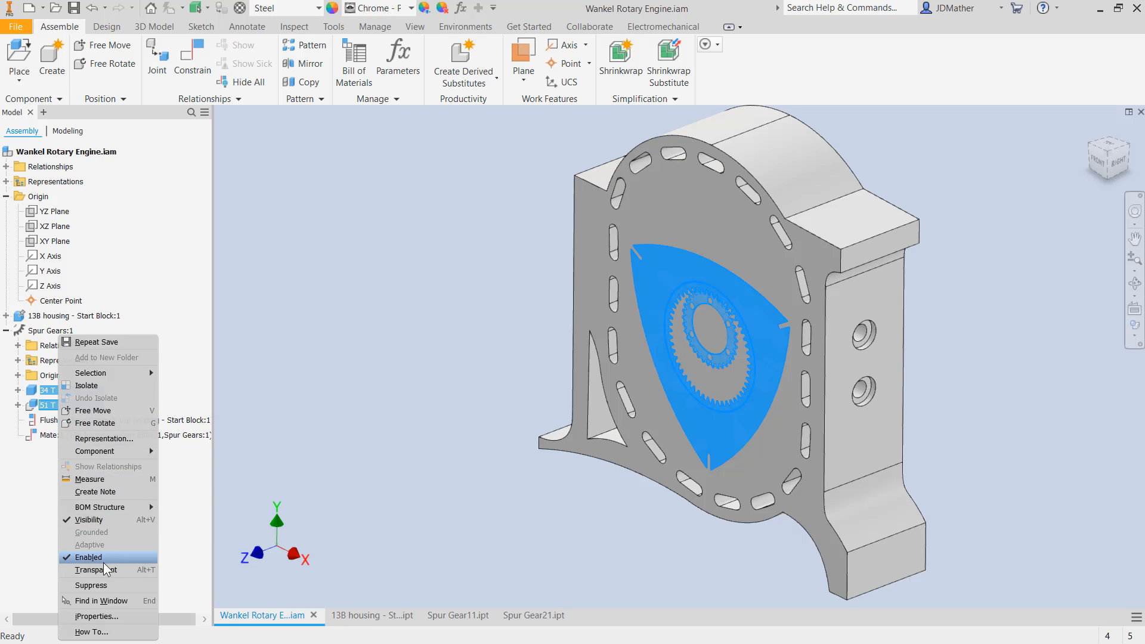
{"action": "mouse_move", "coordinate": [138, 452]}
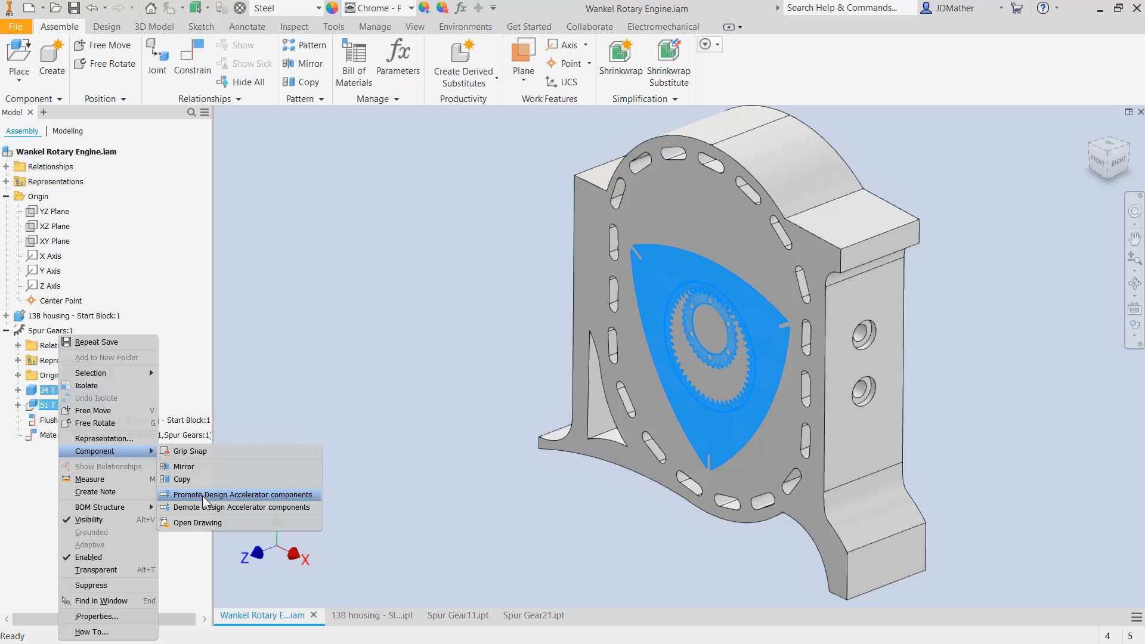
{"action": "left_click", "coordinate": [263, 497]}
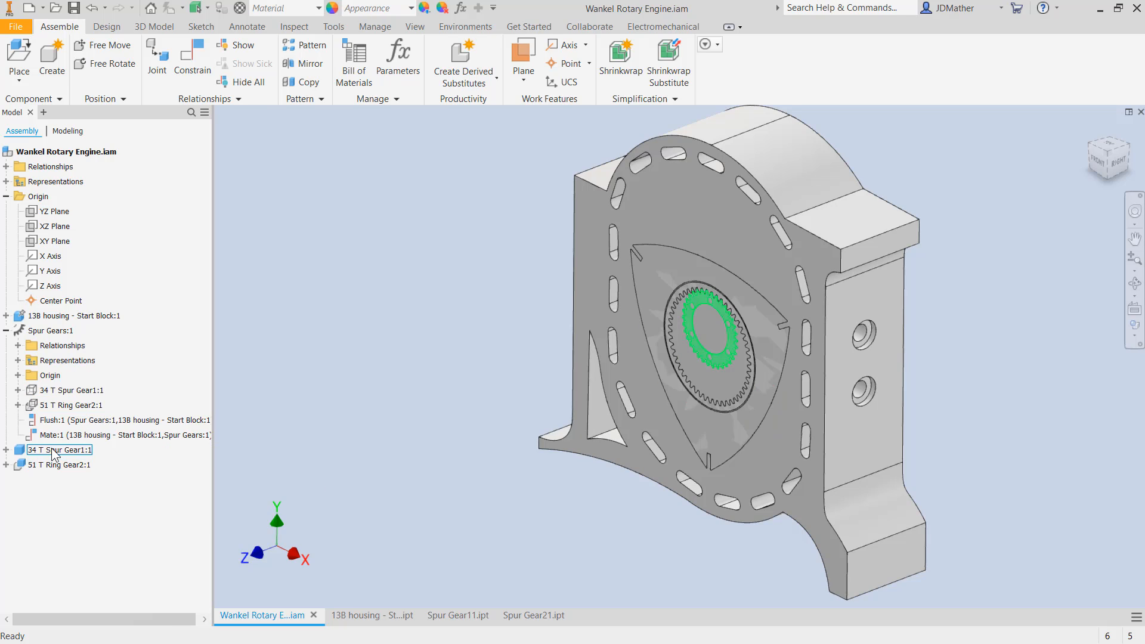
- Ground the promoted 34 T Spur Gear and delete the Spur Gears Design Accelerator component
{"action": "right_click", "coordinate": [54, 455]}
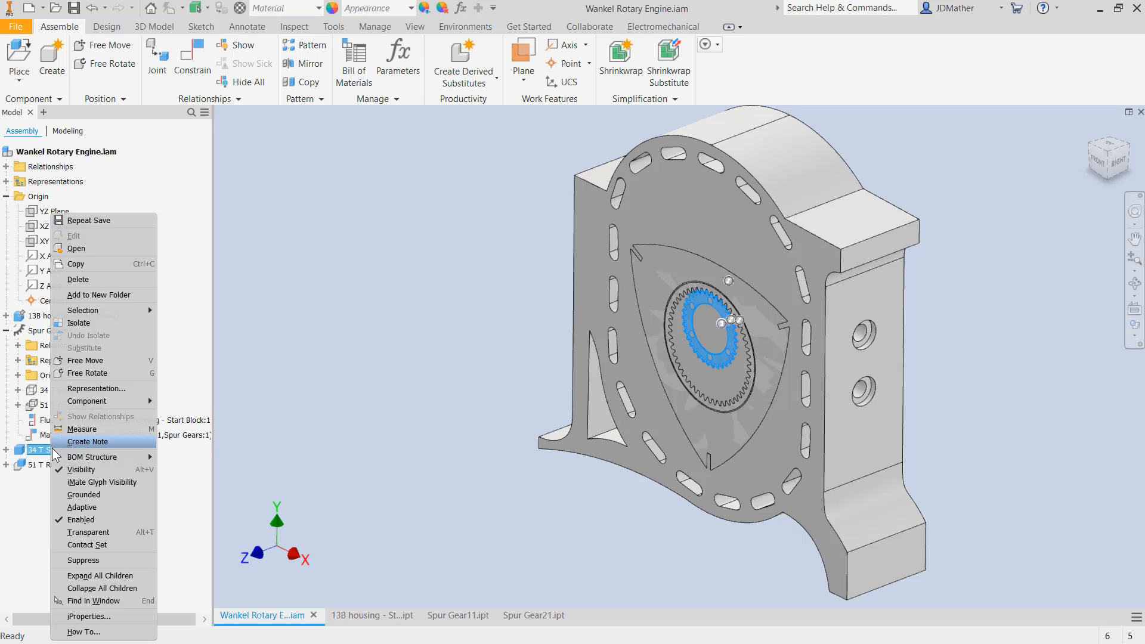
{"action": "left_click", "coordinate": [82, 496]}
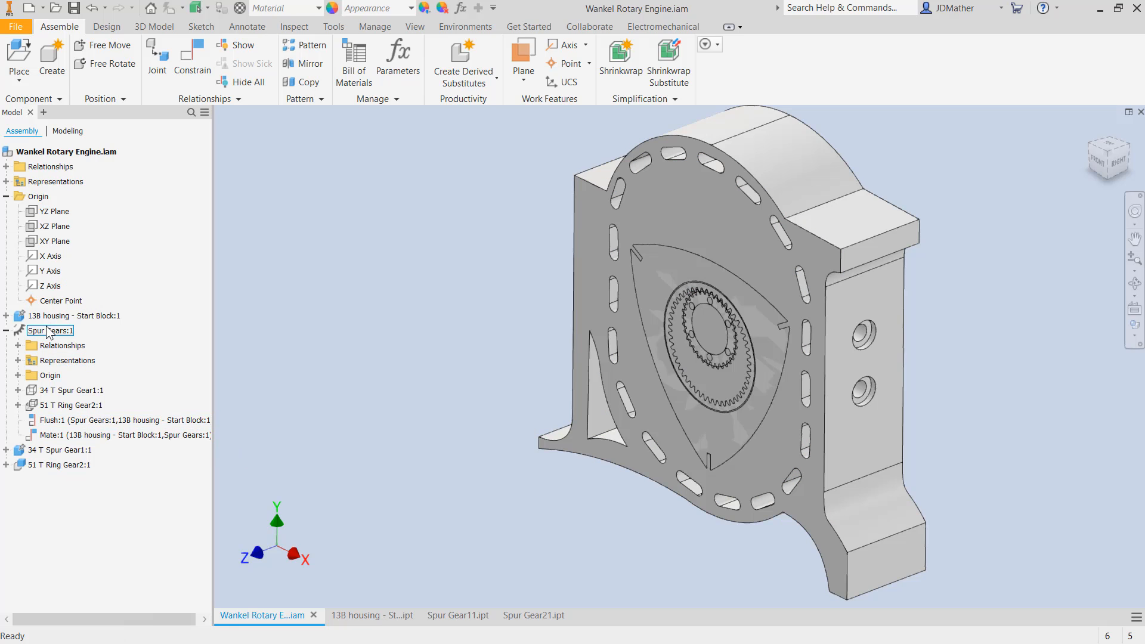
{"action": "right_click", "coordinate": [48, 338]}
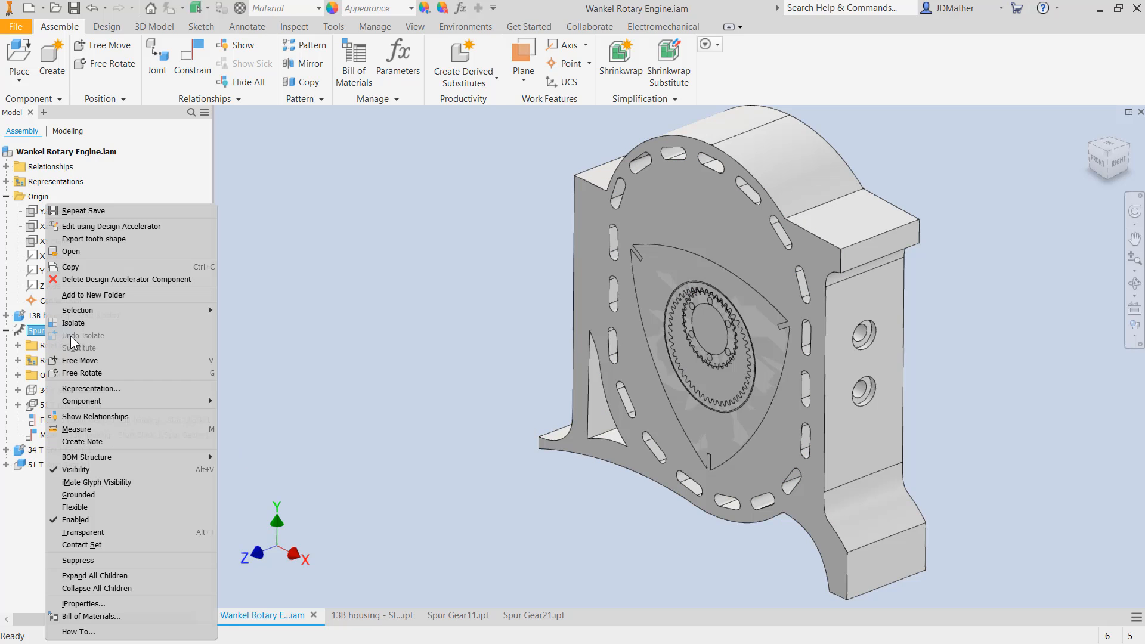
{"action": "left_click", "coordinate": [82, 288]}
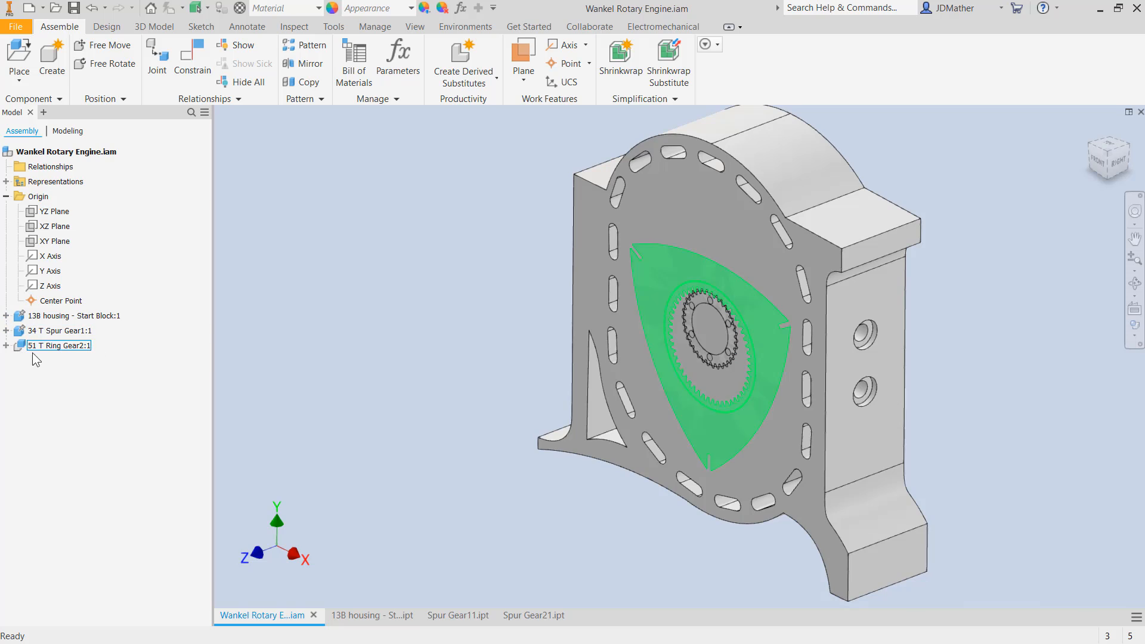
- Open the 51 T Ring Gear part and make its Pitch Diameter surface visible
{"action": "right_click", "coordinate": [51, 349]}
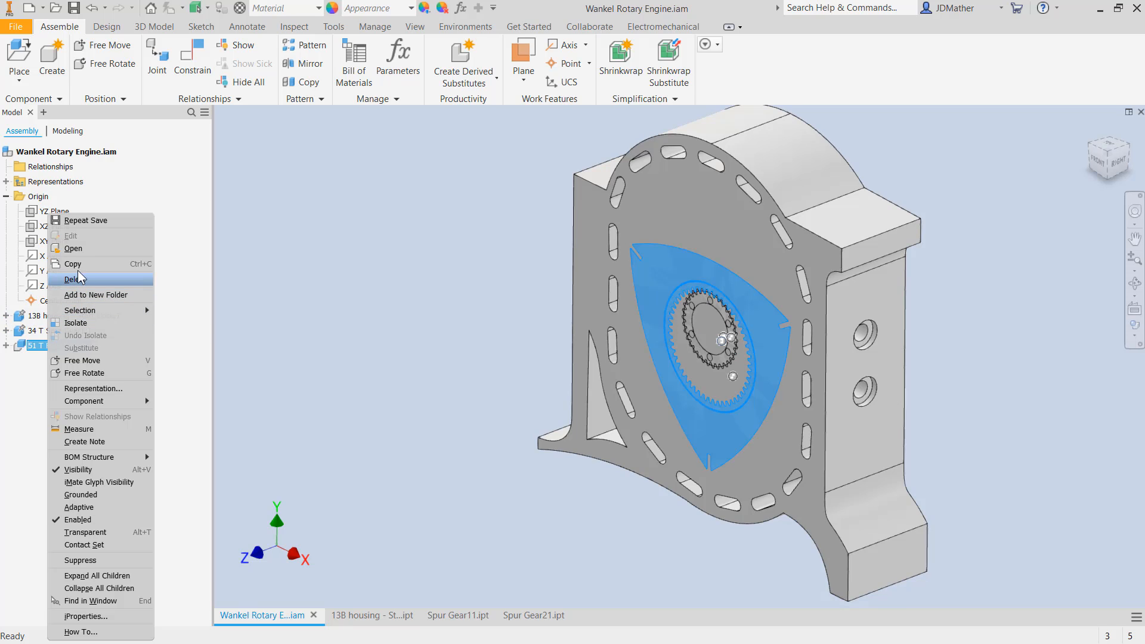
{"action": "left_click", "coordinate": [332, 293]}
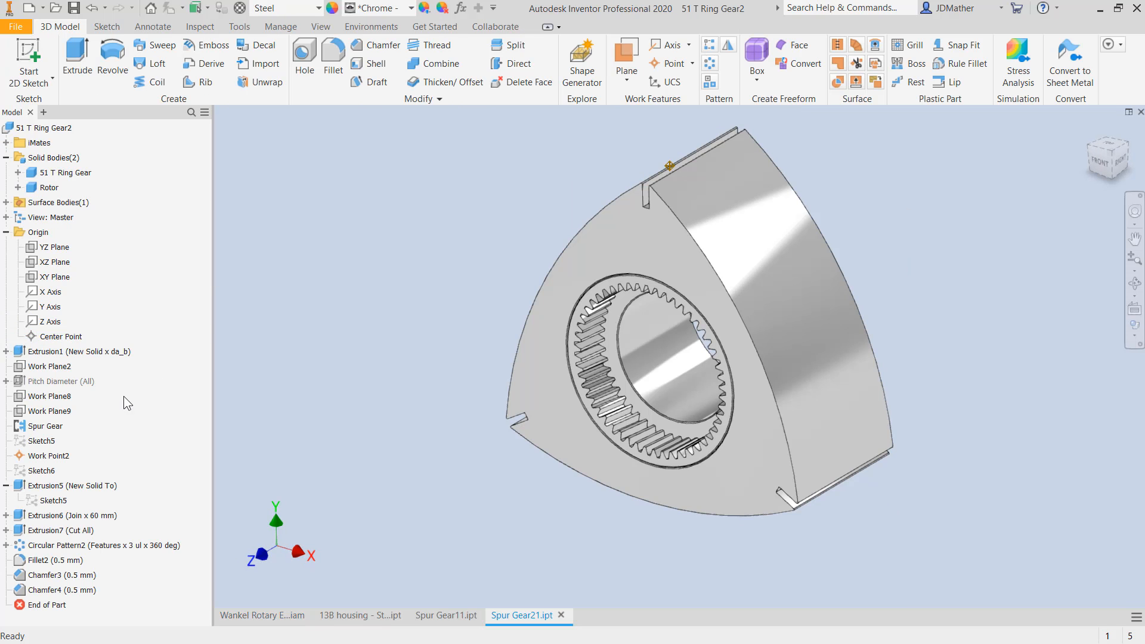
{"action": "left_click", "coordinate": [6, 381]}
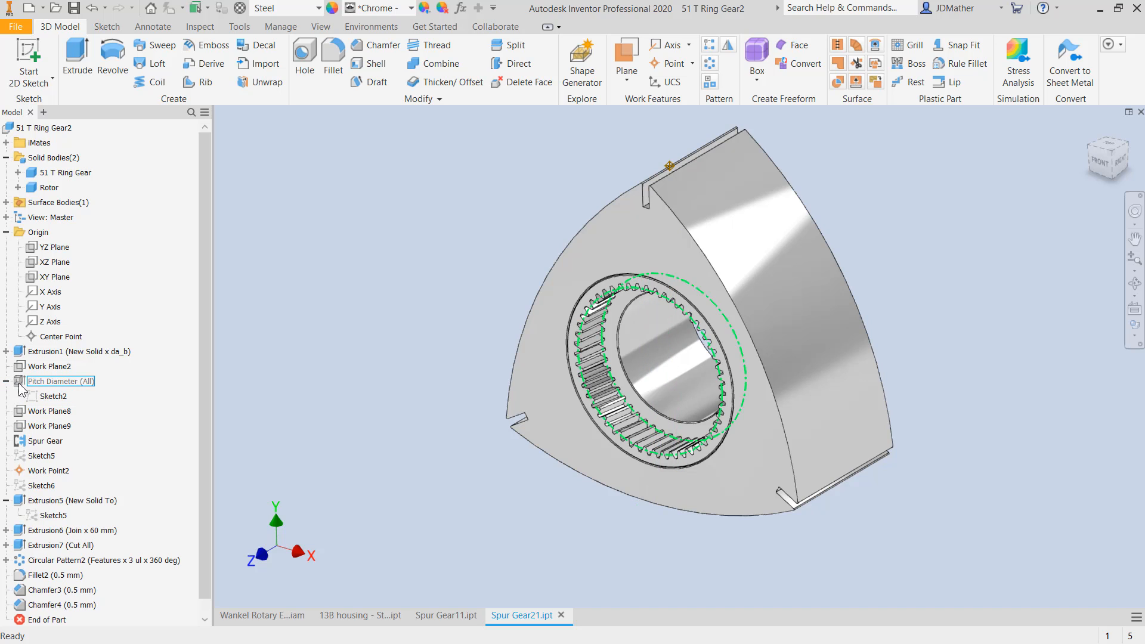
{"action": "right_click", "coordinate": [46, 397]}
{"action": "key", "text": "Escape"}
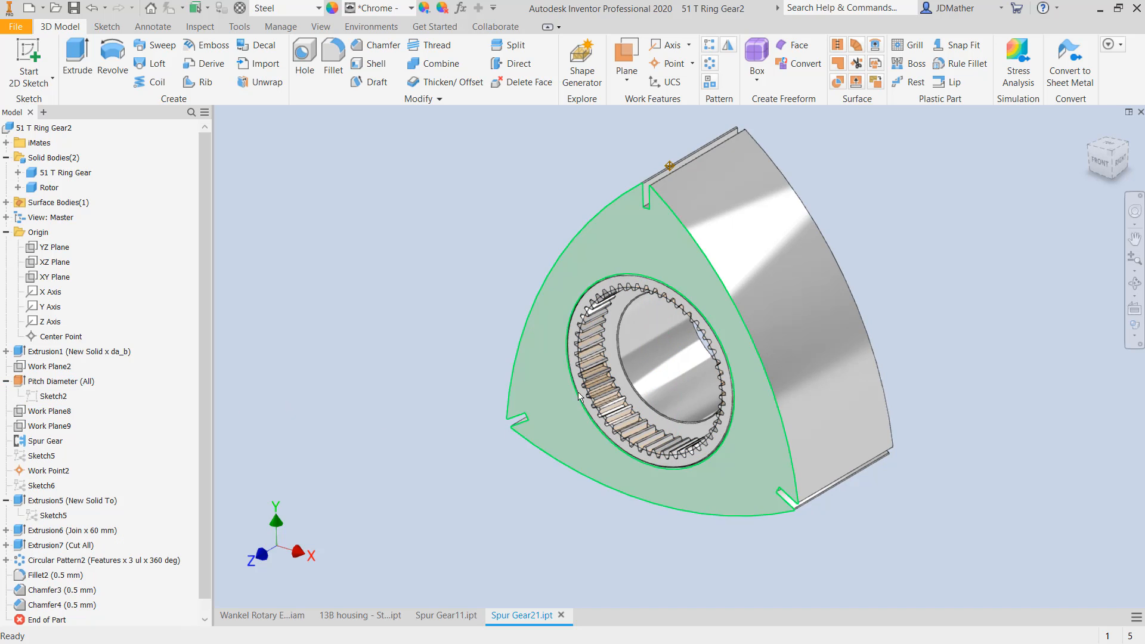
{"action": "scroll", "coordinate": [579, 397], "scroll_direction": "down", "scroll_amount": 5}
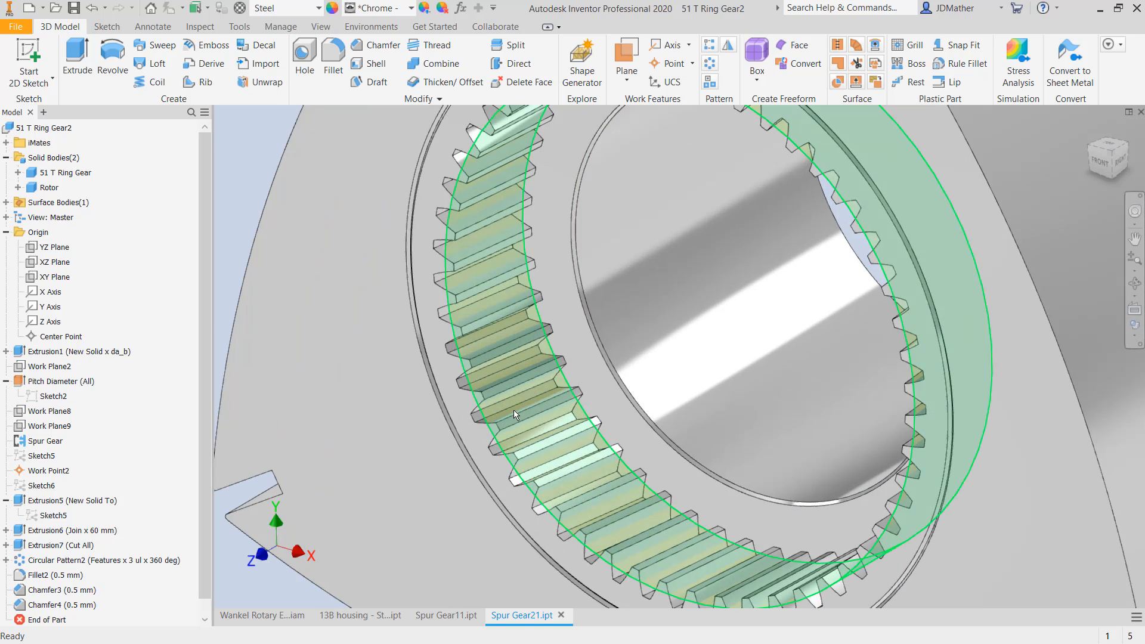
{"action": "scroll", "coordinate": [514, 410], "scroll_direction": "up", "scroll_amount": 5}
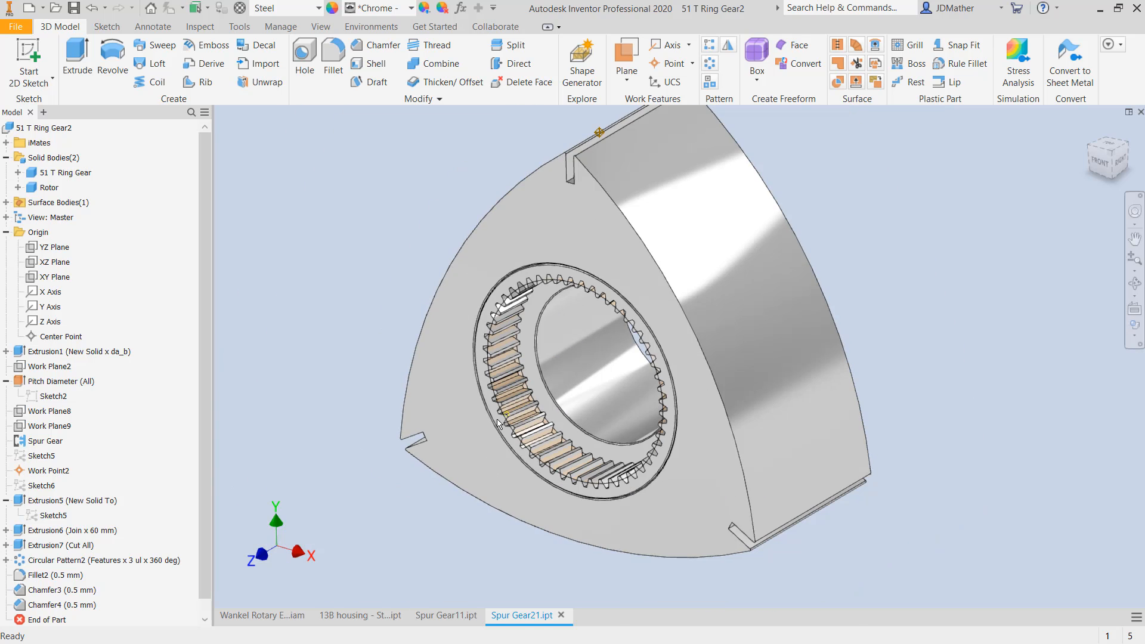
- Mark the ring gear's da_dw parameter as key and for export, with the comment "Pitch diameter of Ring Gear"
{"action": "left_click", "coordinate": [460, 8]}
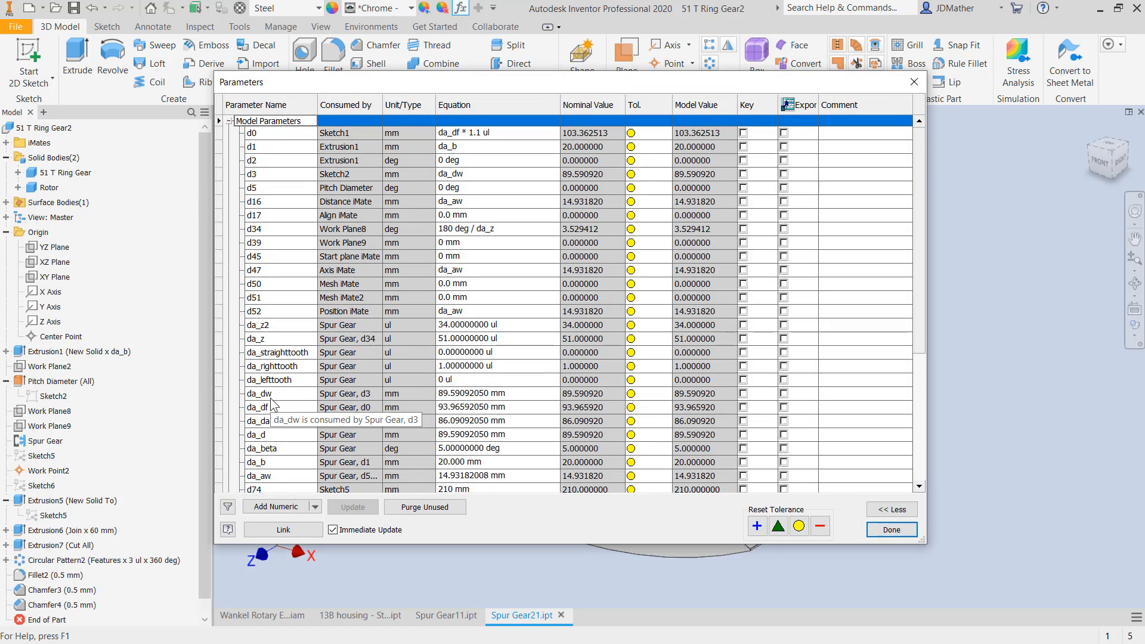
{"action": "left_click", "coordinate": [743, 394]}
{"action": "left_click", "coordinate": [784, 393]}
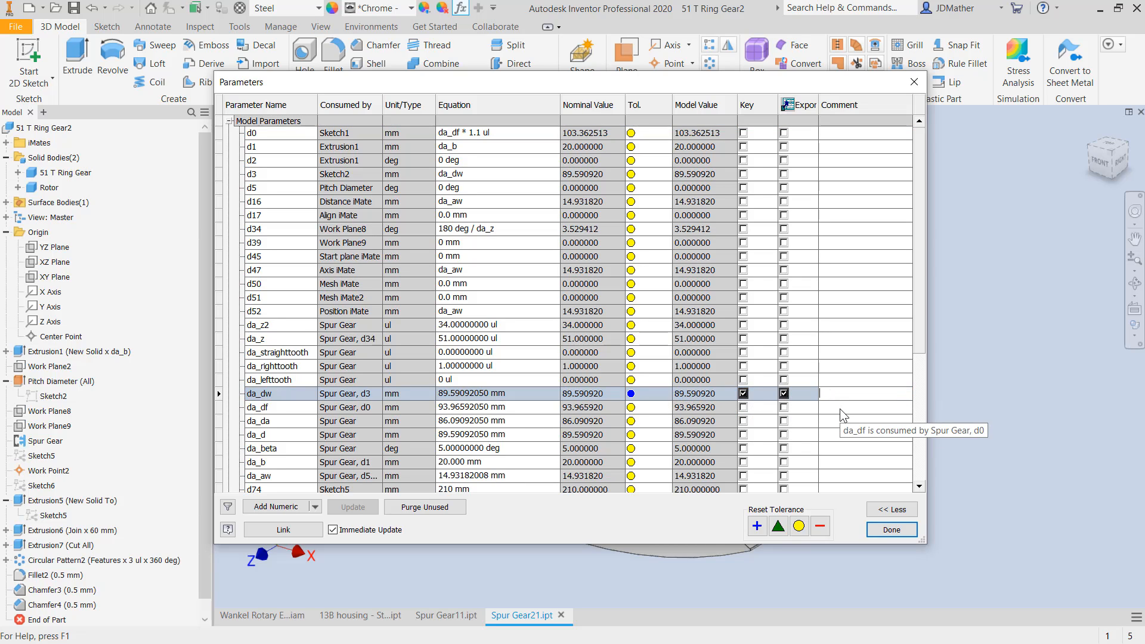
{"action": "type", "text": "P"}
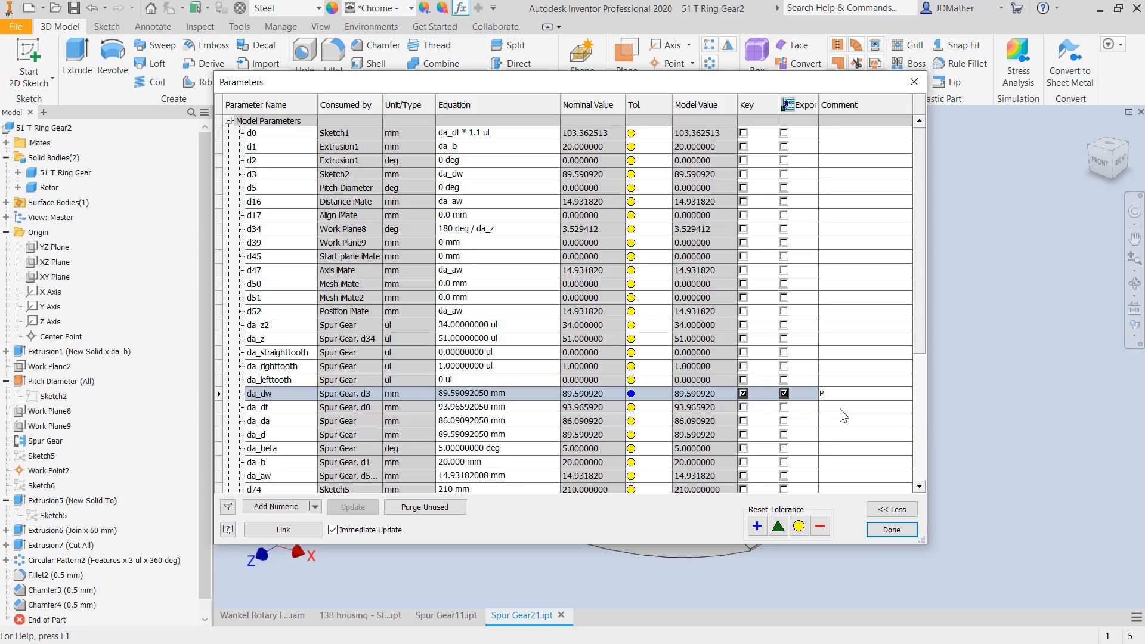
{"action": "type", "text": "itch diameter of Ring Gear"}
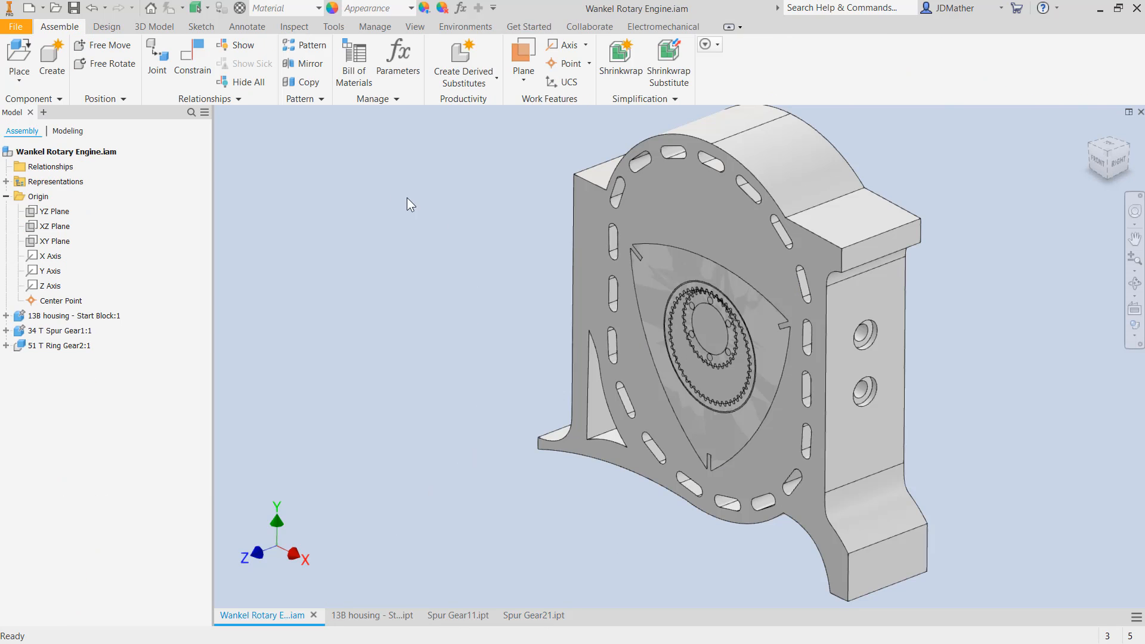
- Create a new part from the metric Standard (mm).ipt template and start a sketch on its XY Plane
{"action": "left_click", "coordinate": [18, 28]}
{"action": "left_click", "coordinate": [45, 83]}
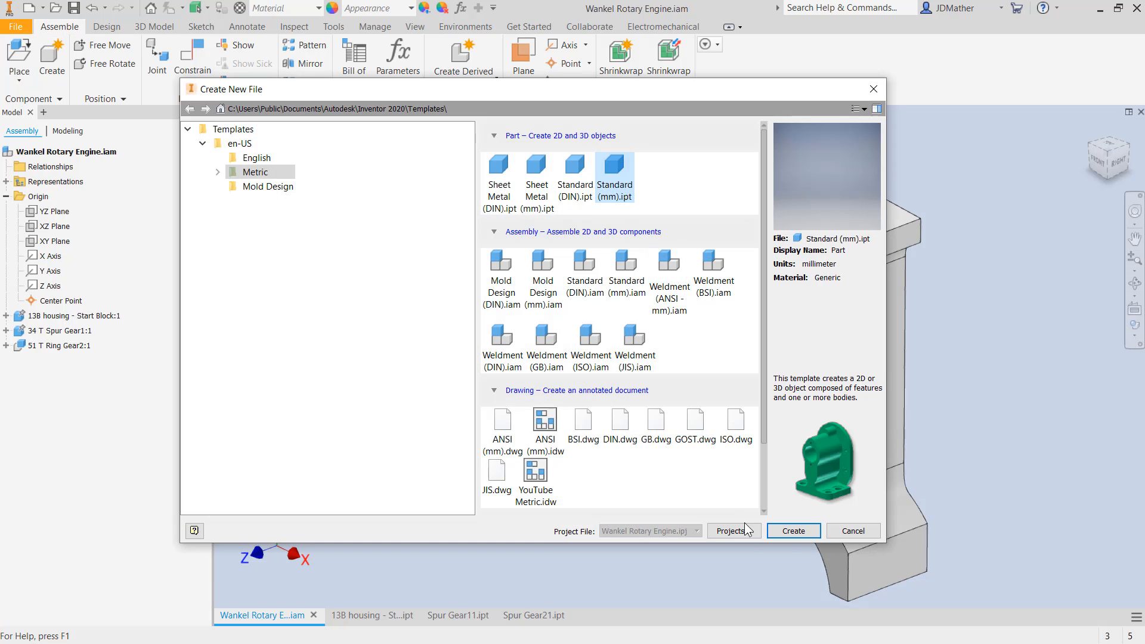
{"action": "left_click", "coordinate": [793, 531]}
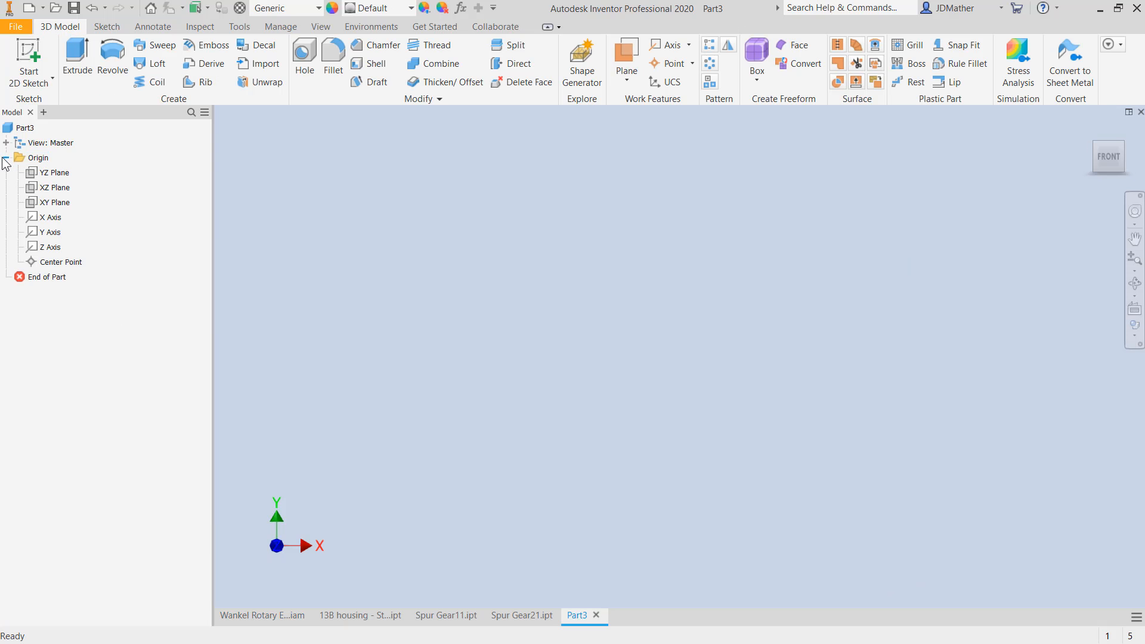
{"action": "right_click", "coordinate": [51, 205]}
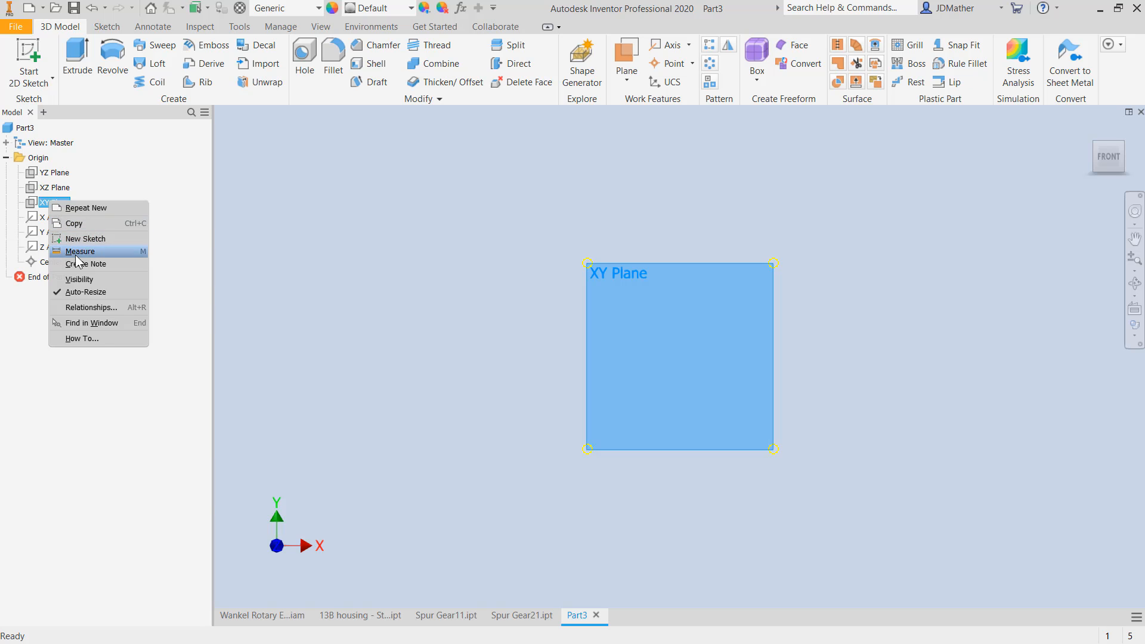
{"action": "left_click", "coordinate": [89, 236]}
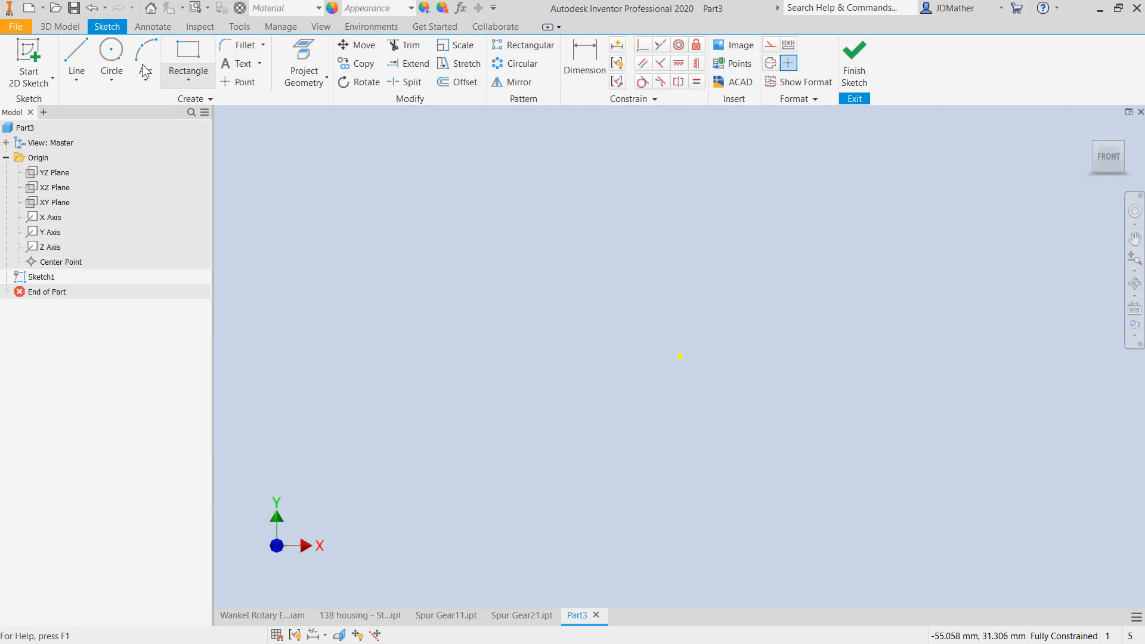
- Sketch a circle centred on the origin of the new part
{"action": "left_click", "coordinate": [111, 57]}
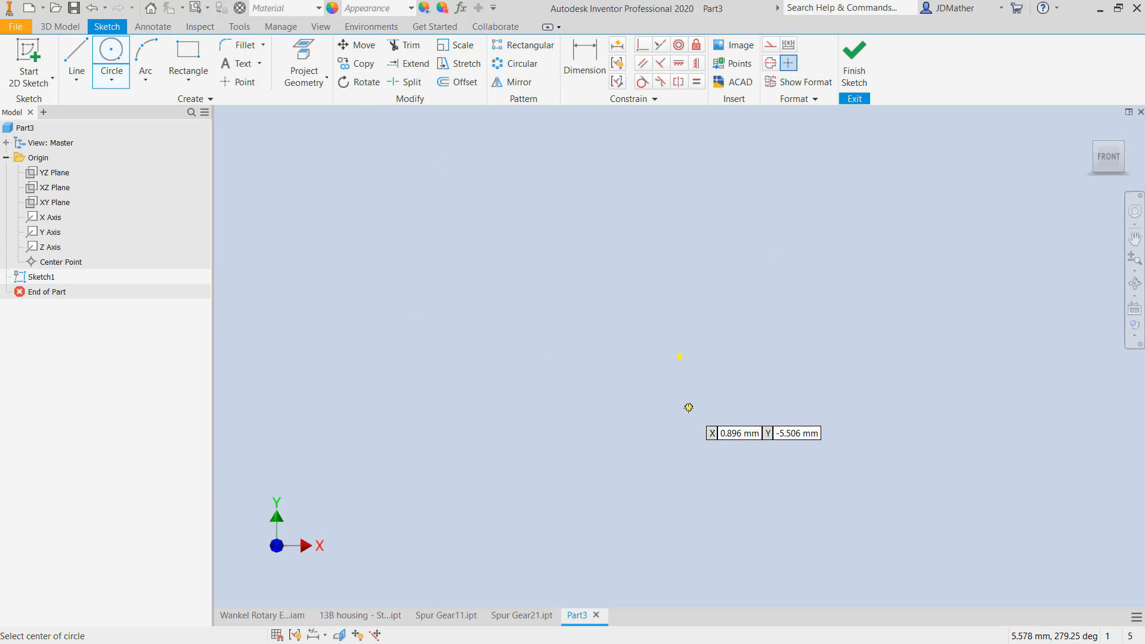
{"action": "left_click", "coordinate": [681, 357]}
{"action": "left_click", "coordinate": [634, 459]}
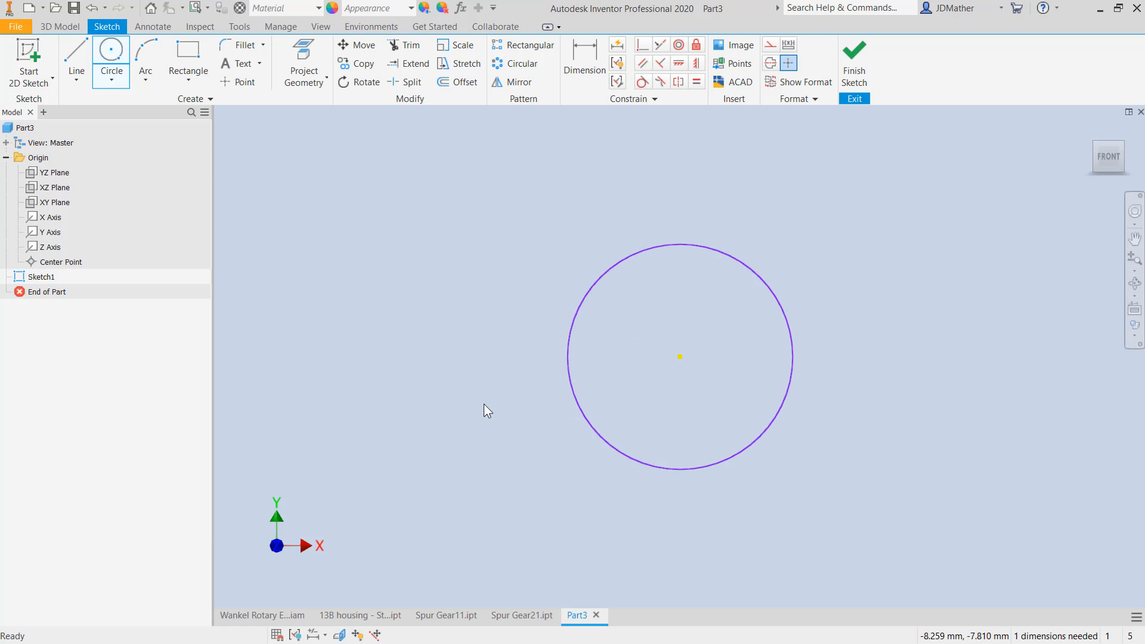
{"action": "key", "text": "Escape"}
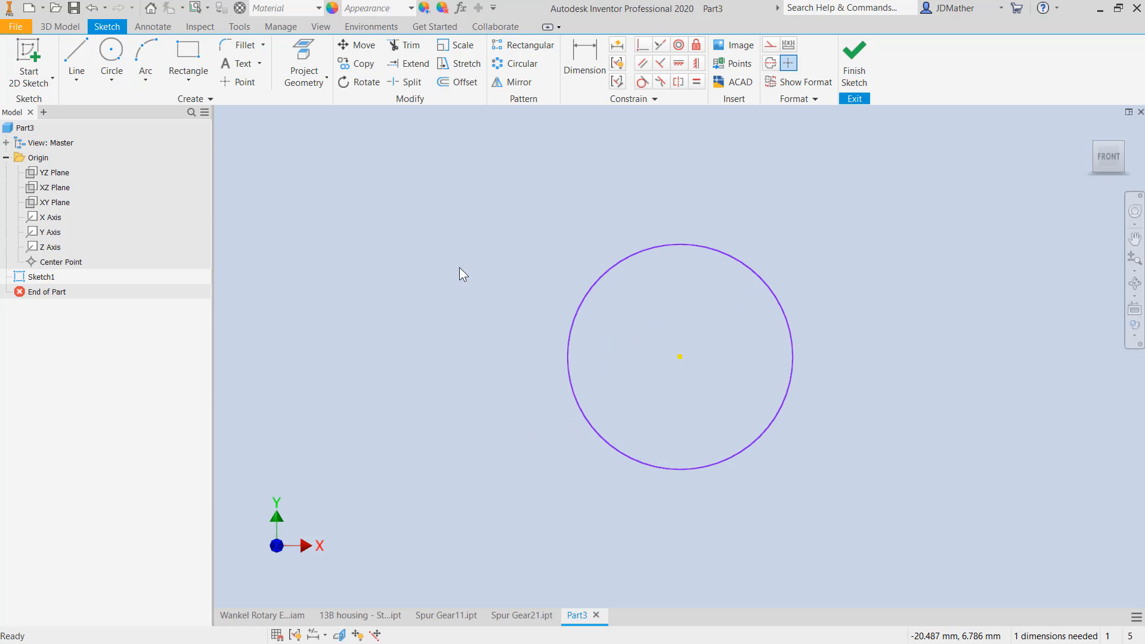
- Sketch a vertical line about 26 mm long from the circle's centre straight down past its edge
{"action": "scroll", "coordinate": [447, 221], "scroll_direction": "down", "scroll_amount": 2}
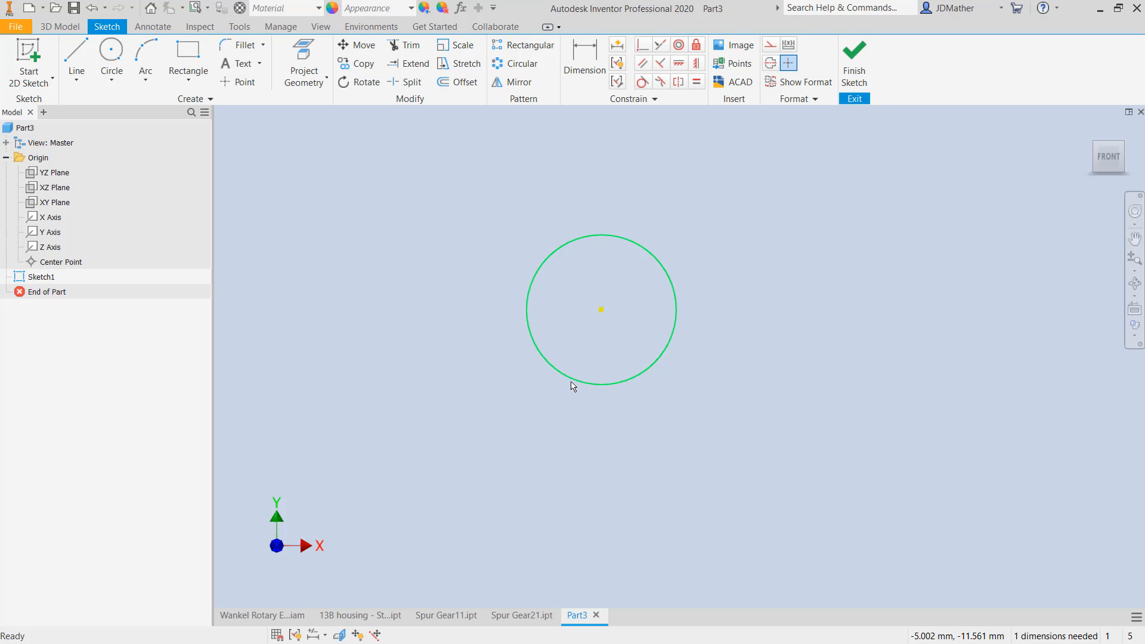
{"action": "left_click", "coordinate": [77, 59]}
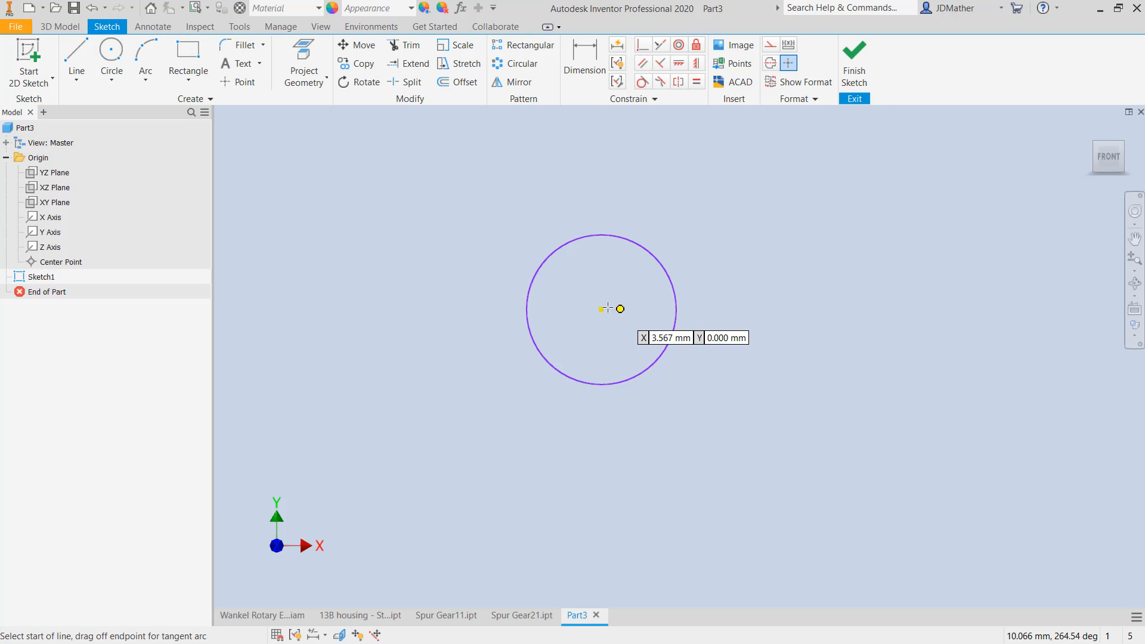
{"action": "left_click", "coordinate": [602, 308]}
{"action": "right_click", "coordinate": [601, 469]}
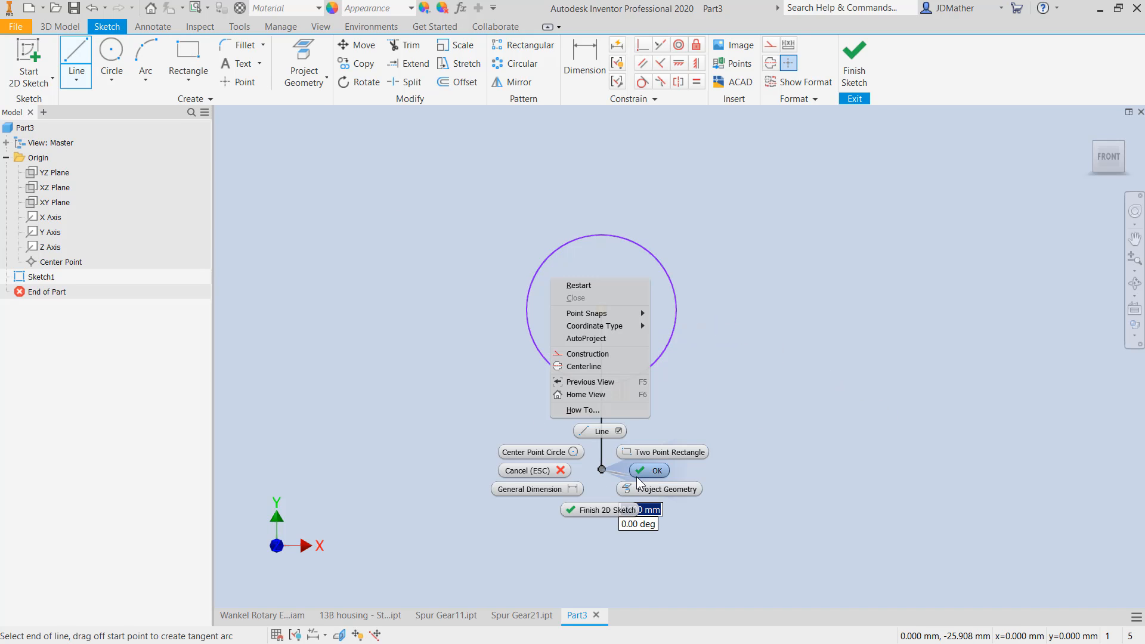
- Draw a circle centred on the vertical line about 6 mm below the origin, passing through the line's lower endpoint
{"action": "left_click", "coordinate": [645, 472]}
{"action": "left_click", "coordinate": [112, 60]}
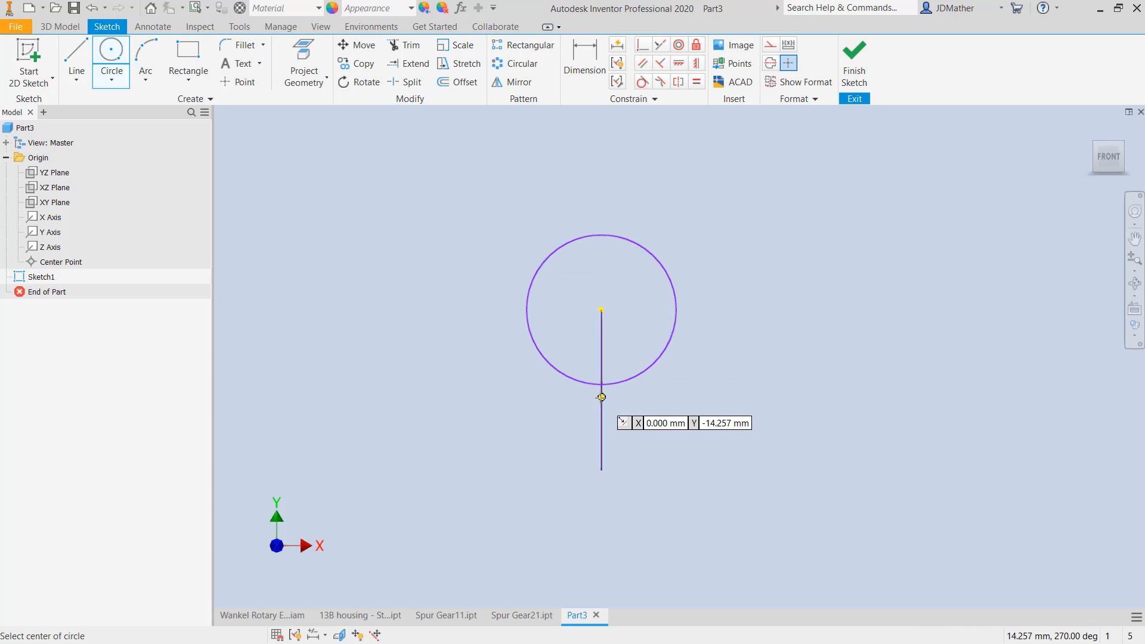
{"action": "left_click", "coordinate": [602, 347]}
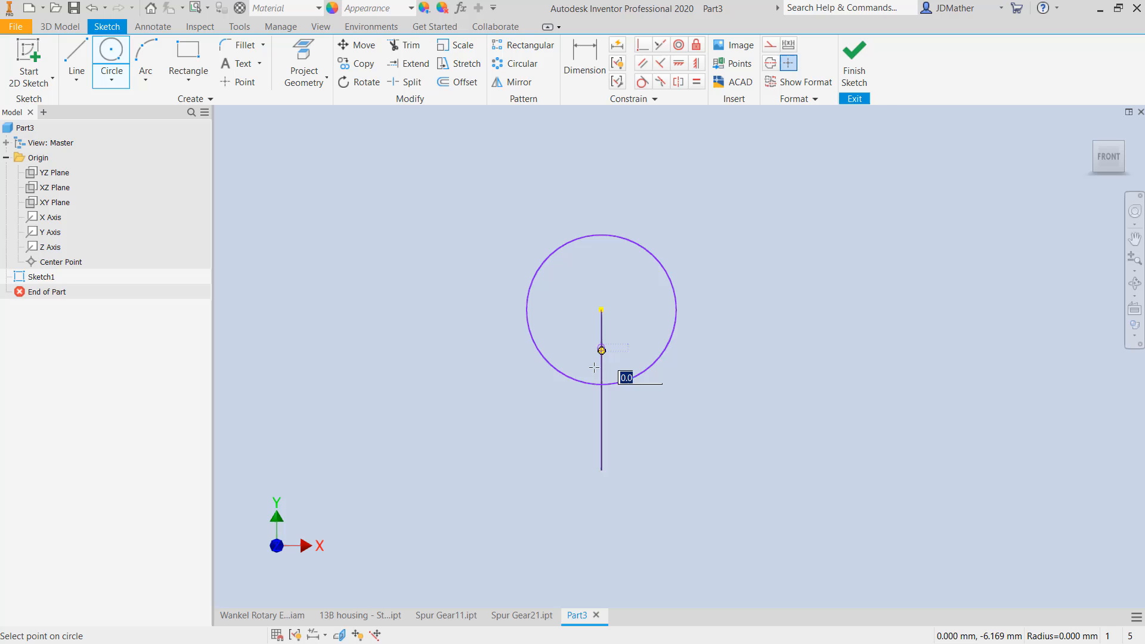
{"action": "left_click", "coordinate": [601, 470]}
{"action": "key", "text": "Escape"}
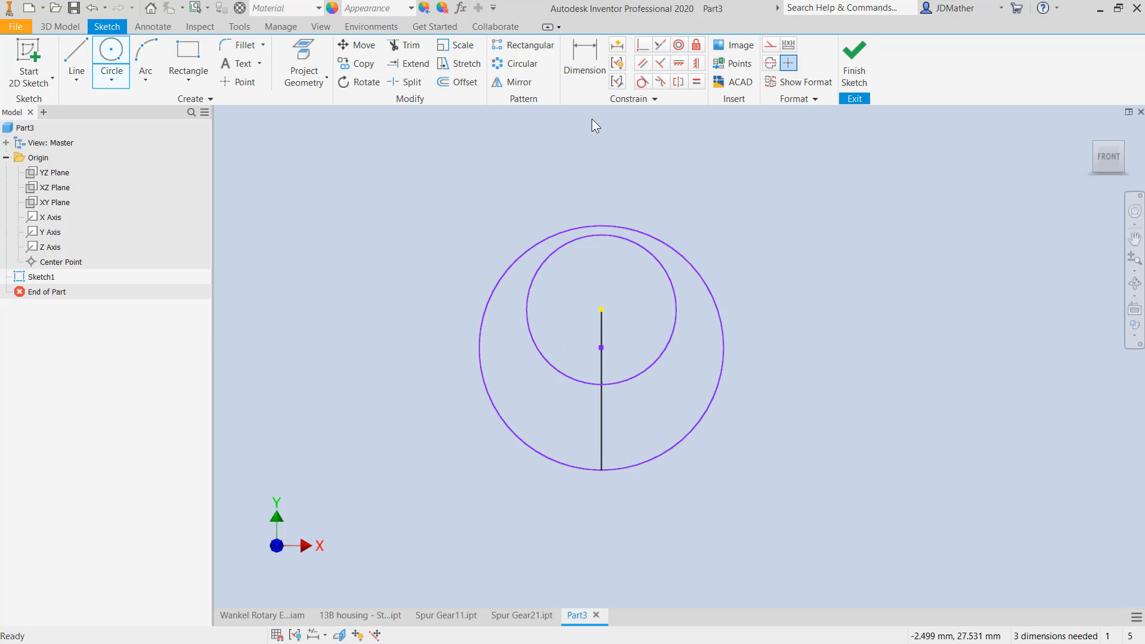
- Make the smaller circle tangent to the larger circle at their tops
{"action": "left_click", "coordinate": [642, 82]}
{"action": "left_click", "coordinate": [621, 239]}
{"action": "left_click", "coordinate": [618, 228]}
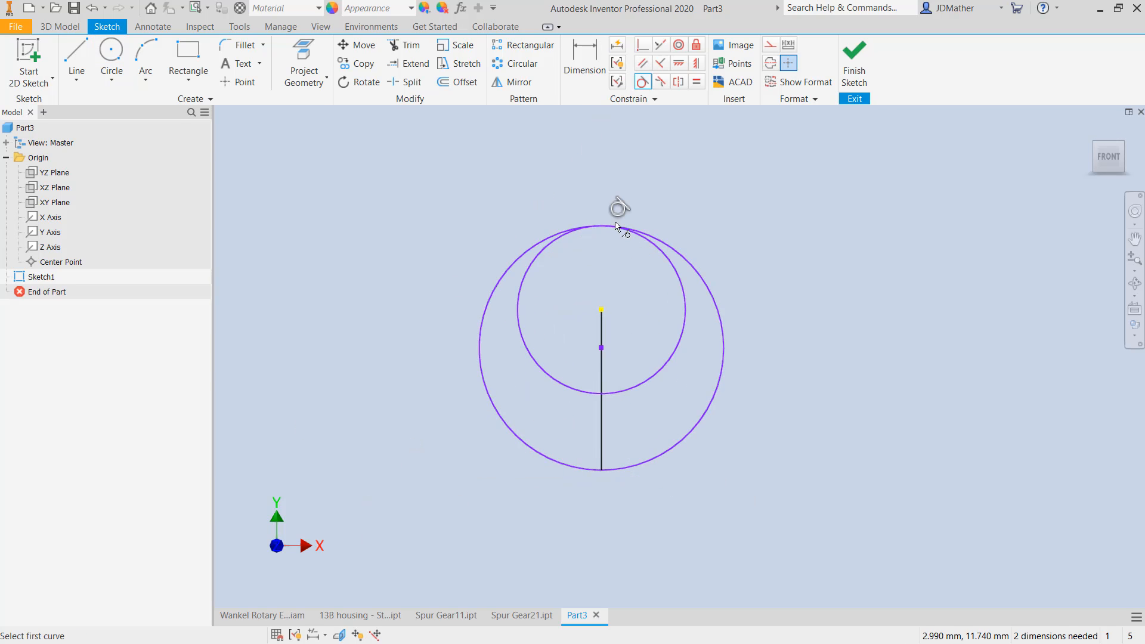
{"action": "right_click", "coordinate": [589, 181]}
{"action": "left_click", "coordinate": [632, 179]}
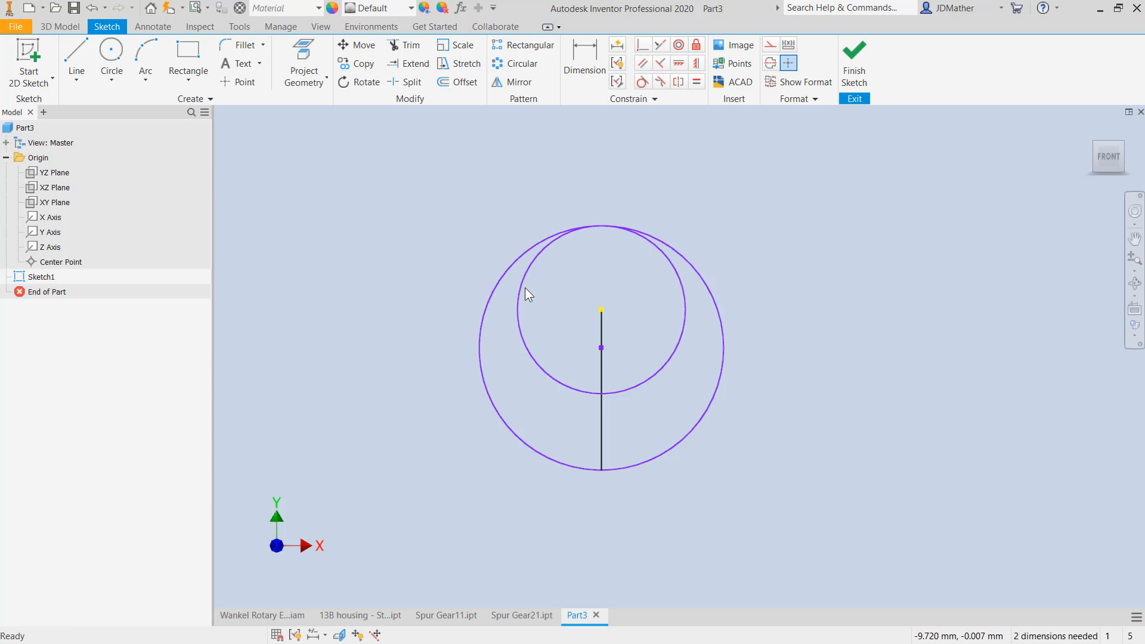
- Convert all the sketch geometry to construction, and save the part with the finished sketch as Crank Shaft
{"action": "left_click_drag", "start_coordinate": [773, 431], "coordinate": [590, 268]}
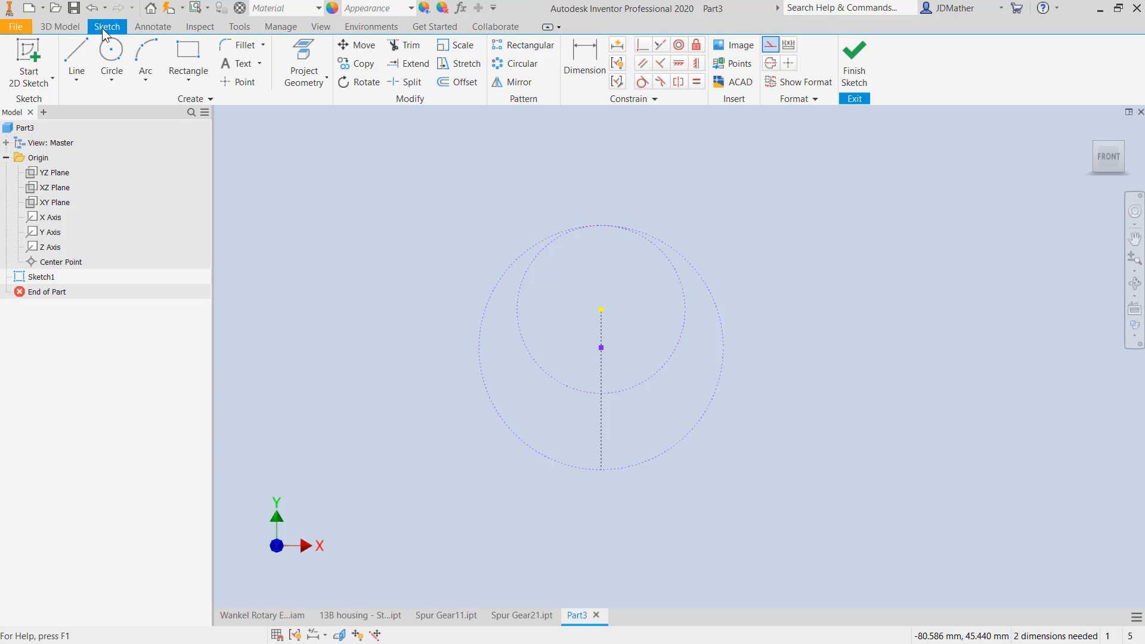
{"action": "left_click", "coordinate": [858, 69]}
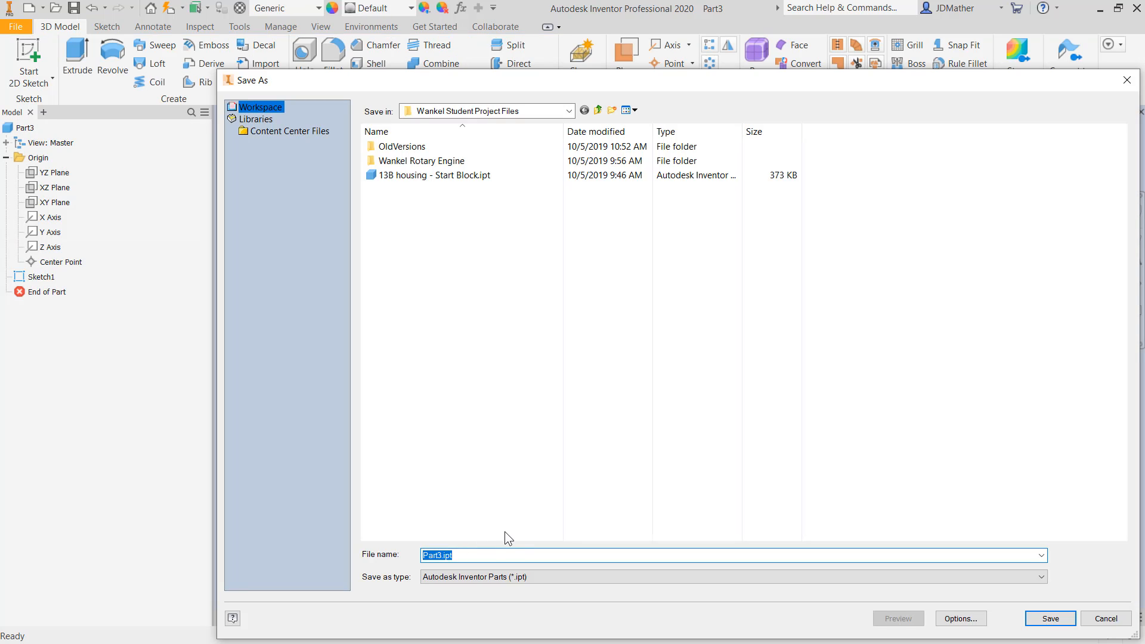
{"action": "type", "text": "Crank Shaft"}
{"action": "key", "text": "Return"}
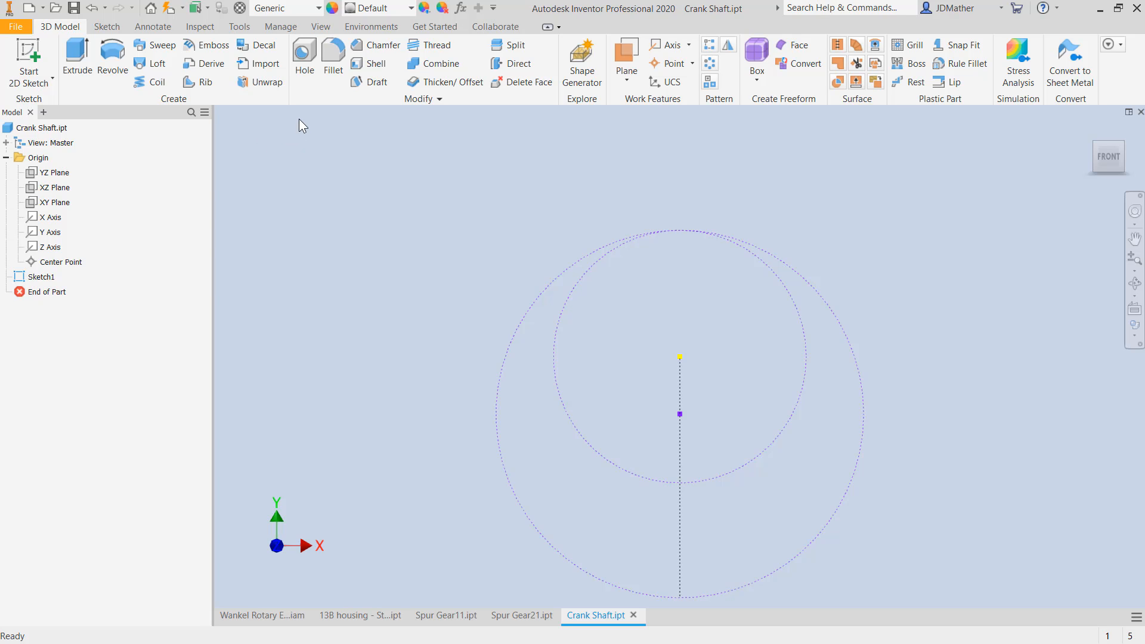
- Start deriving Spur Gear11.ipt into the part, excluding its solid bodies and surface bodies
{"action": "left_click", "coordinate": [279, 27]}
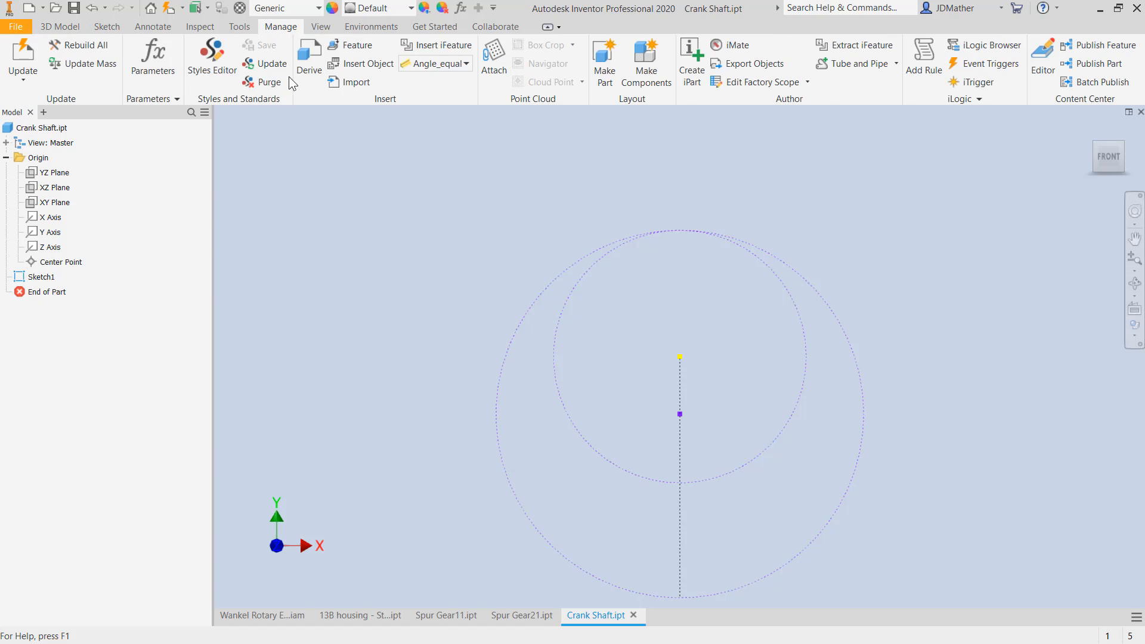
{"action": "left_click", "coordinate": [310, 54]}
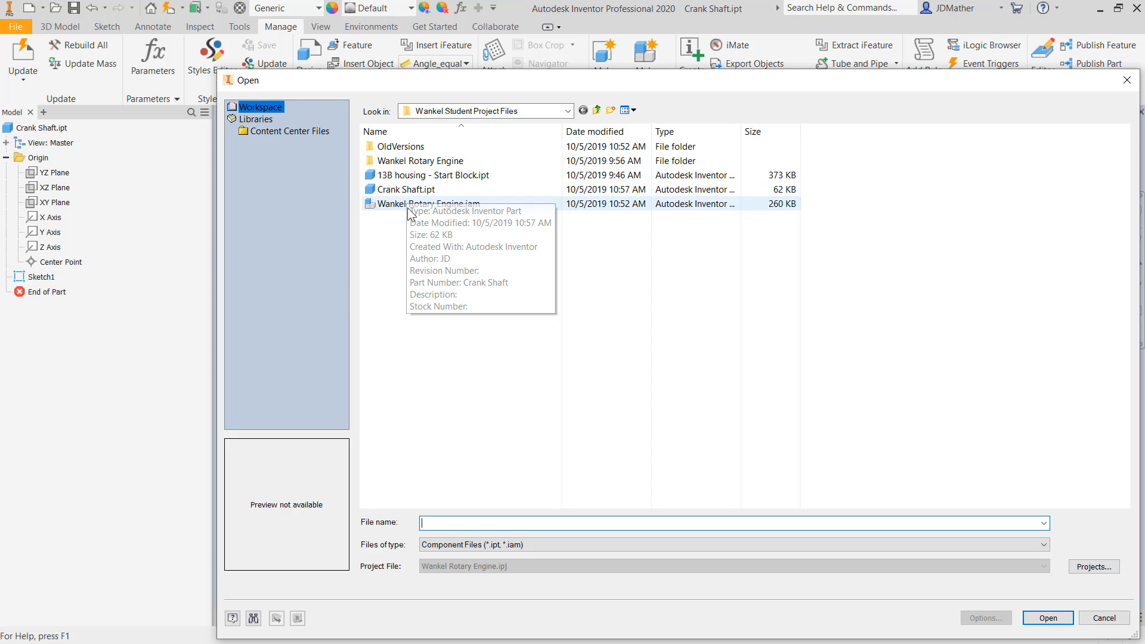
{"action": "left_click", "coordinate": [1048, 618]}
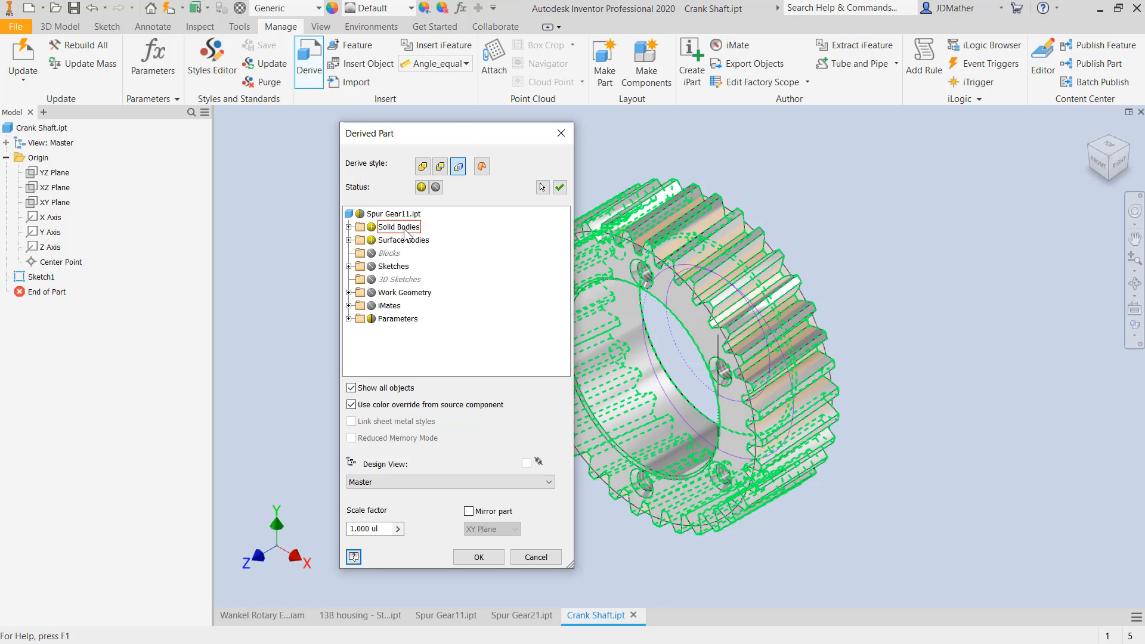
{"action": "left_click", "coordinate": [371, 226]}
{"action": "left_click", "coordinate": [371, 240]}
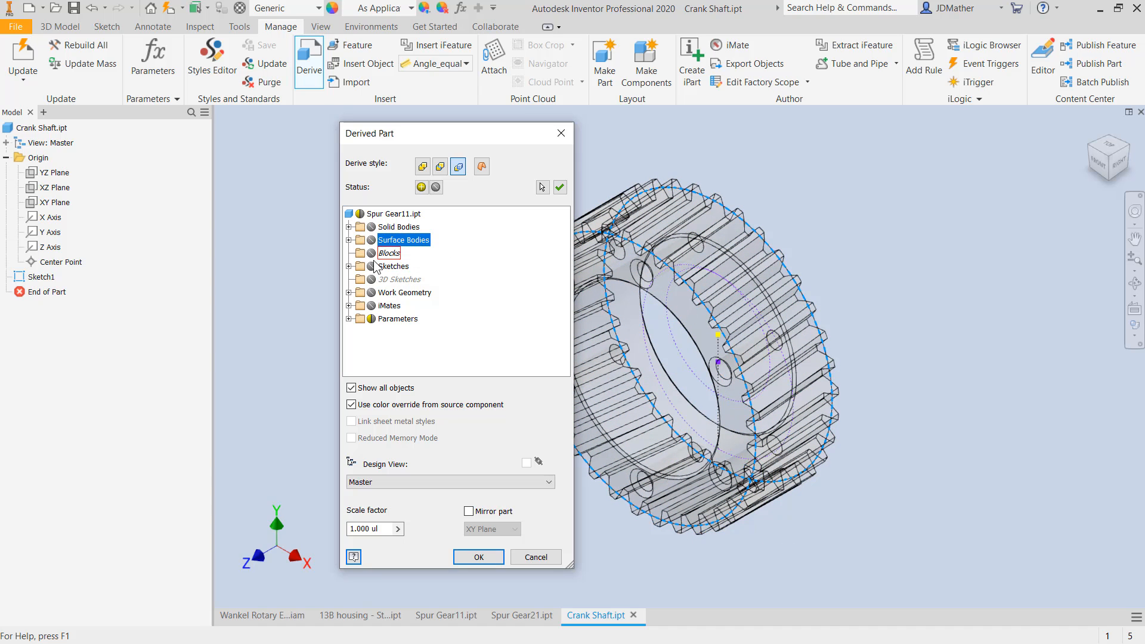
- Include the model parameter da_dw of Spur Gear11.ipt in the derivation and complete it
{"action": "left_click", "coordinate": [349, 319]}
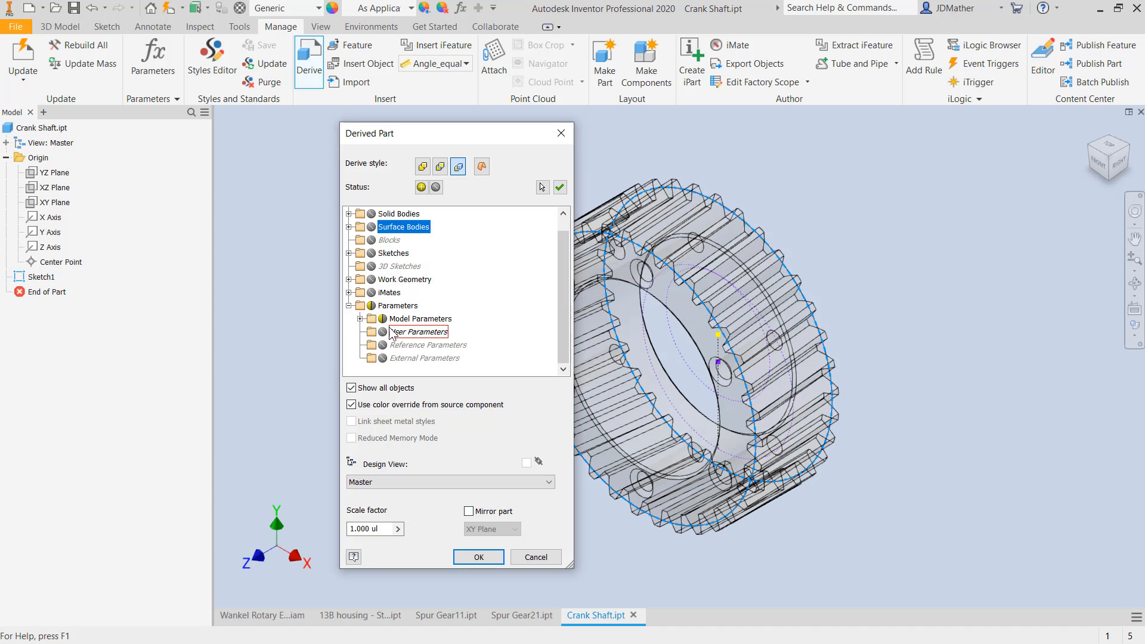
{"action": "left_click", "coordinate": [362, 319]}
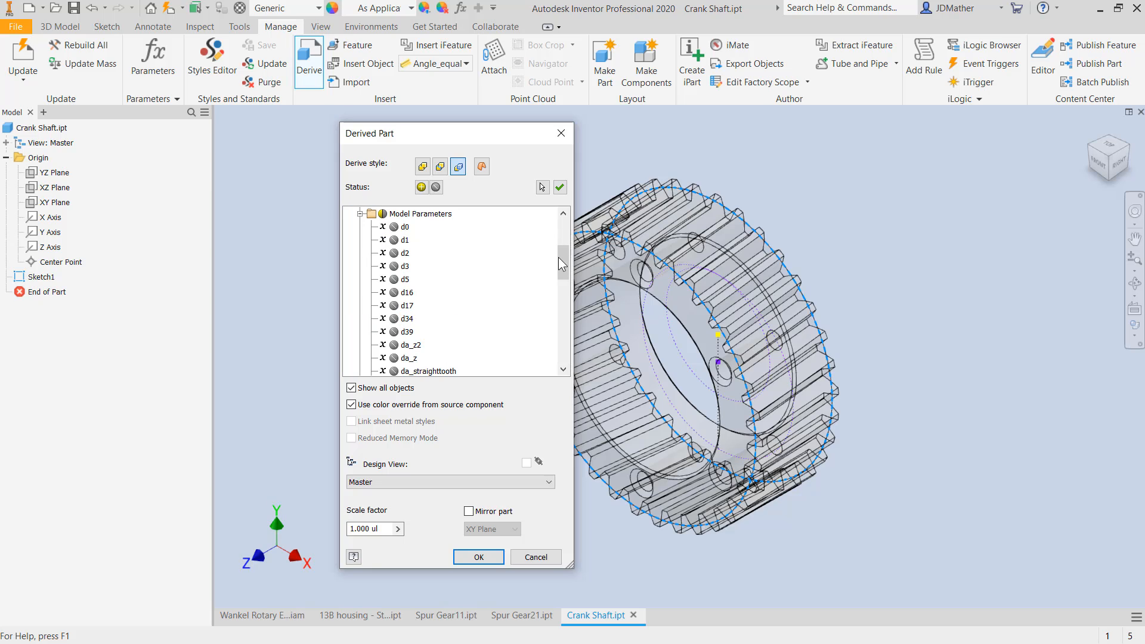
{"action": "left_click_drag", "start_coordinate": [561, 261], "coordinate": [553, 288]}
{"action": "left_click", "coordinate": [414, 270]}
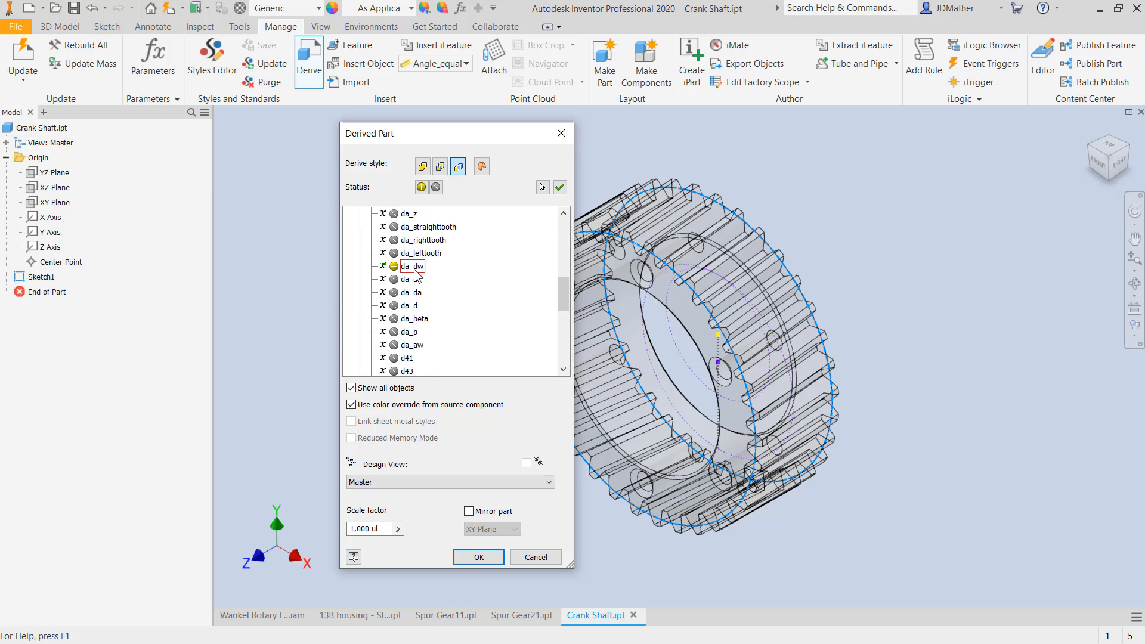
{"action": "left_click", "coordinate": [479, 557]}
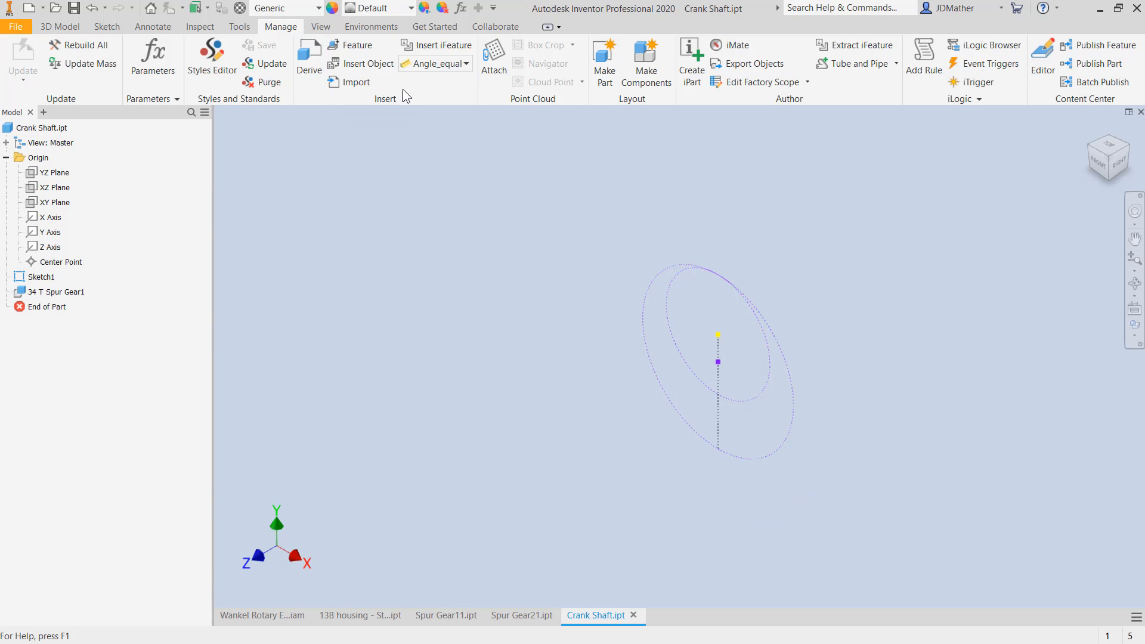
- Start deriving Spur Gear21.ipt into the part, excluding its solid and surface bodies and including its work geometry
{"action": "left_click", "coordinate": [308, 60]}
{"action": "double_click", "coordinate": [423, 176]}
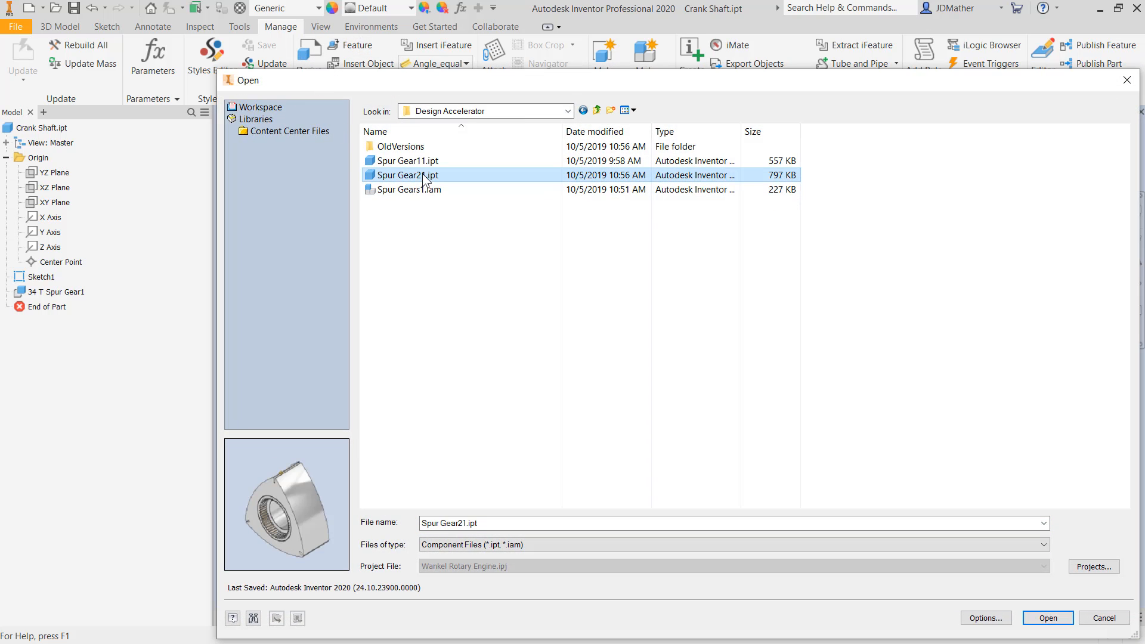
{"action": "left_click", "coordinate": [374, 227]}
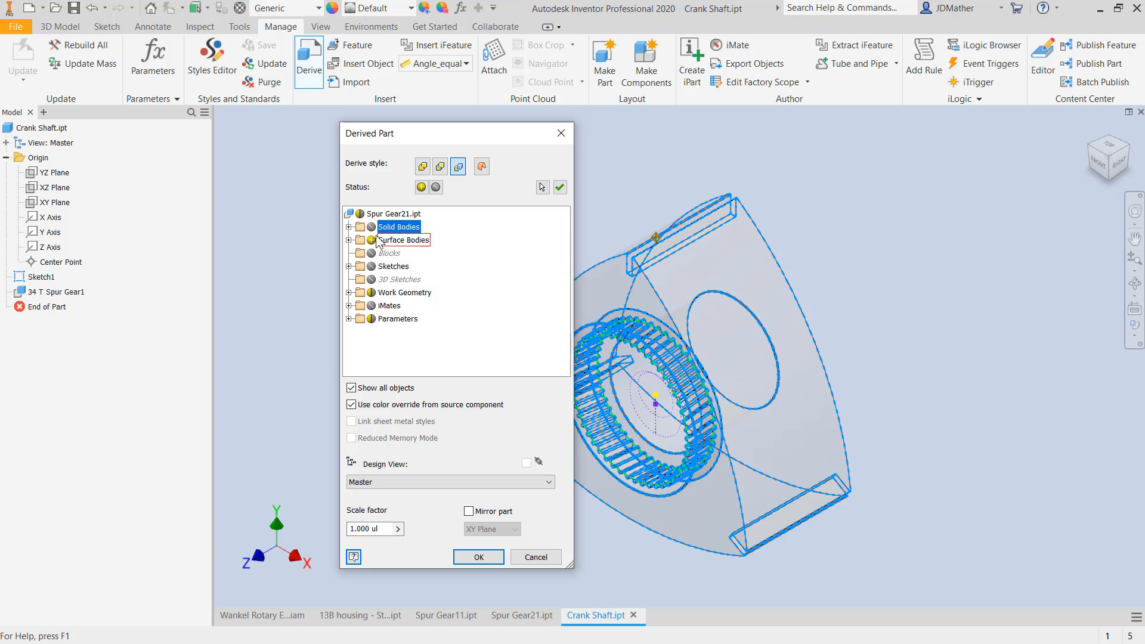
{"action": "left_click", "coordinate": [371, 240]}
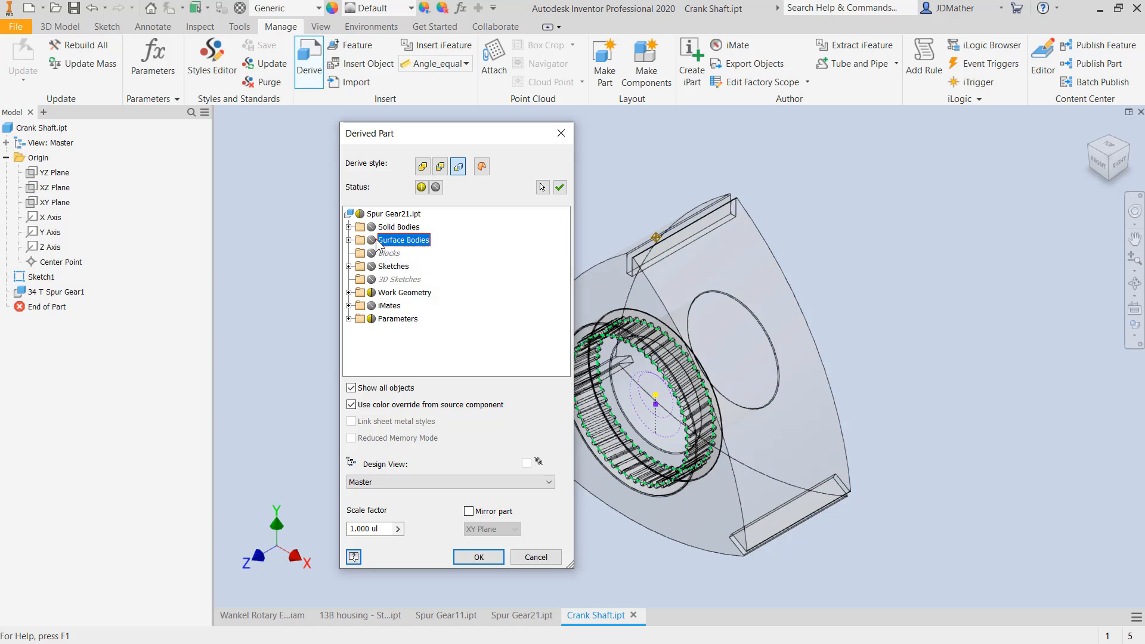
{"action": "left_click", "coordinate": [371, 293]}
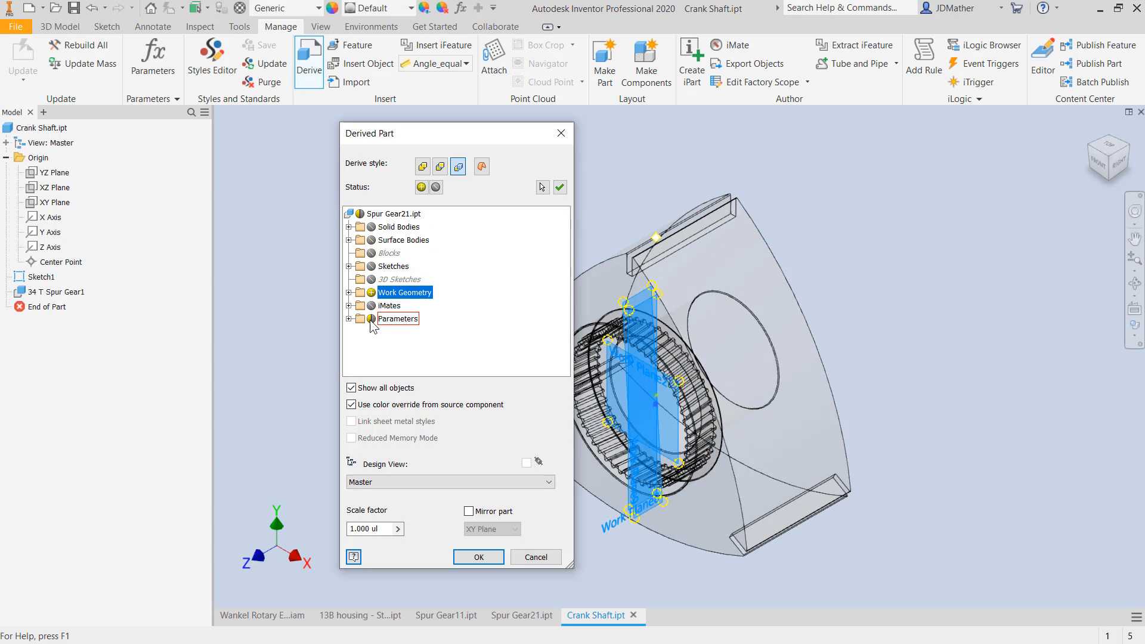
- Include the model parameter da_dw of Spur Gear21.ipt in the derivation and complete it
{"action": "left_click", "coordinate": [349, 319]}
{"action": "left_click", "coordinate": [360, 320]}
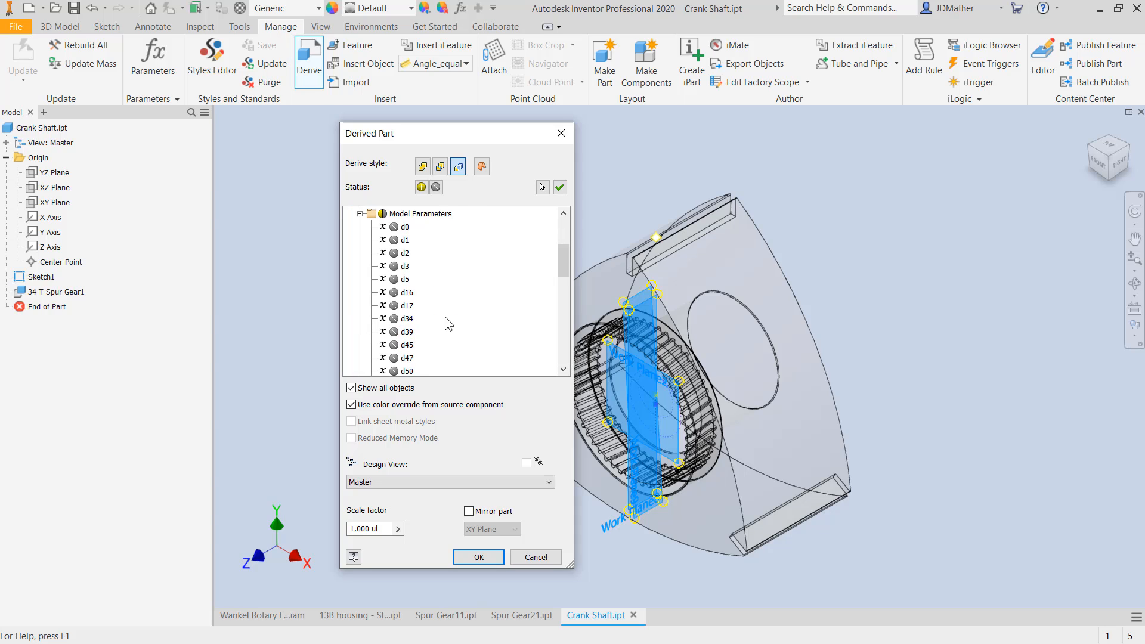
{"action": "scroll", "coordinate": [449, 324], "scroll_direction": "down", "scroll_amount": 3}
{"action": "left_click", "coordinate": [479, 557]}
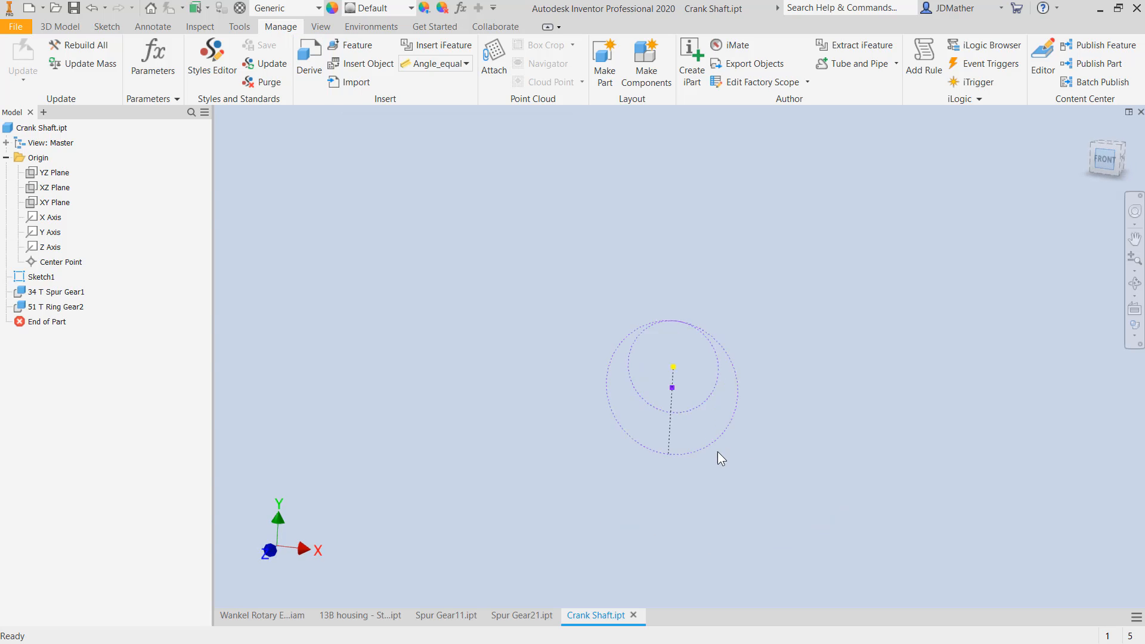
- Reorder Sketch1 below the two derived gear components in the feature history and open it for editing
{"action": "scroll", "coordinate": [904, 389], "scroll_direction": "down", "scroll_amount": 2}
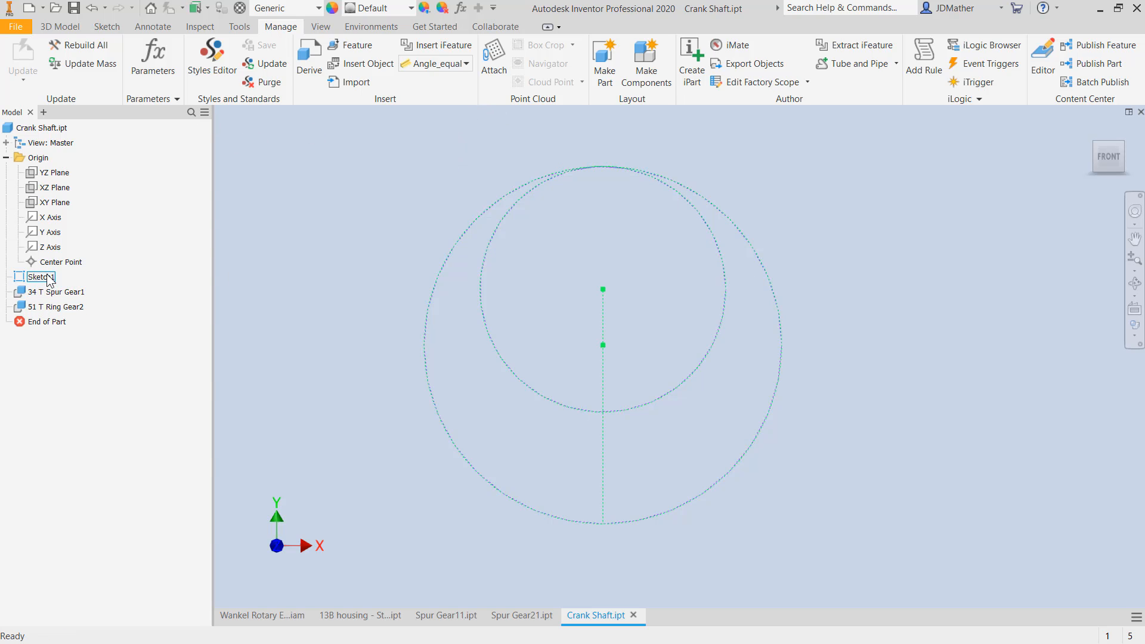
{"action": "left_click_drag", "start_coordinate": [50, 278], "coordinate": [43, 312]}
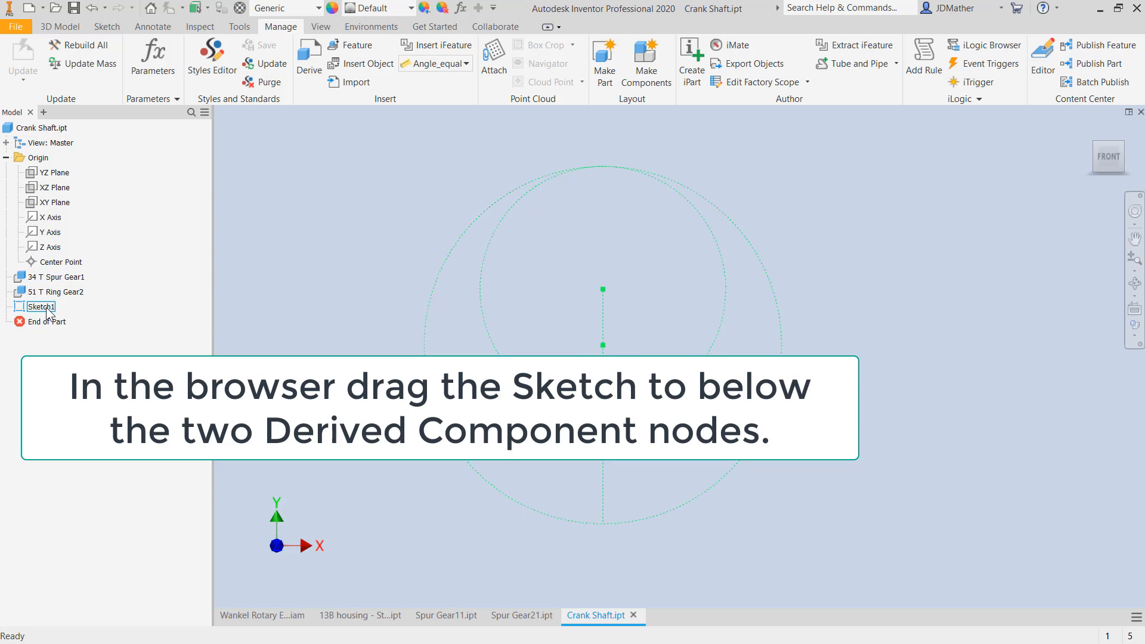
{"action": "right_click", "coordinate": [45, 307]}
{"action": "left_click", "coordinate": [59, 364]}
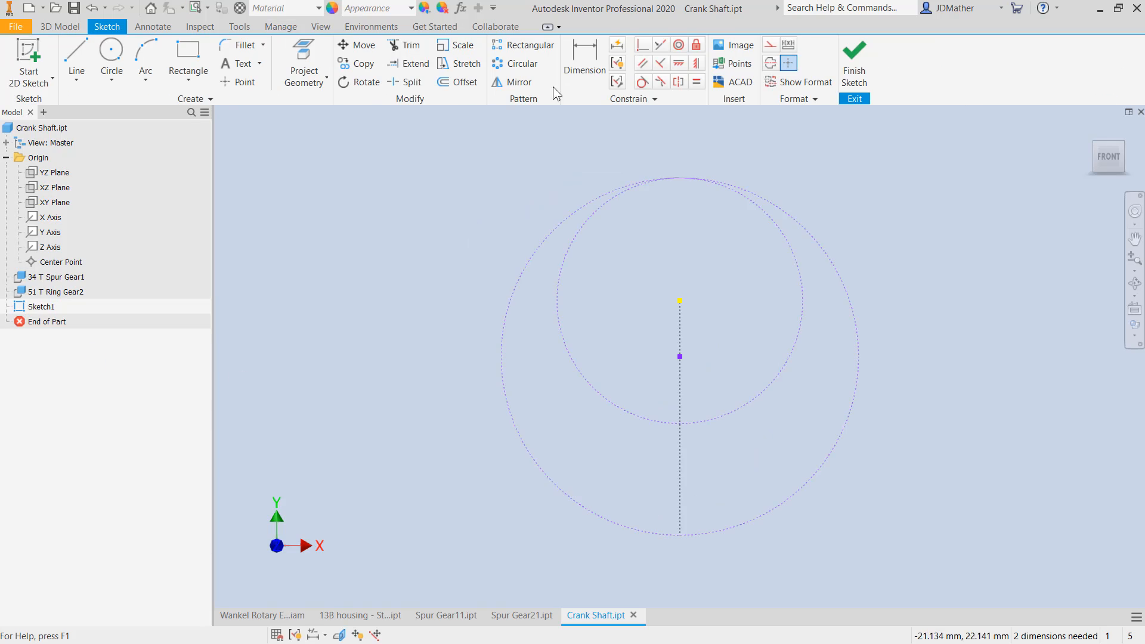
- Dimension the smaller circle's diameter and set it to the derived parameter da_dw
{"action": "left_click", "coordinate": [592, 61]}
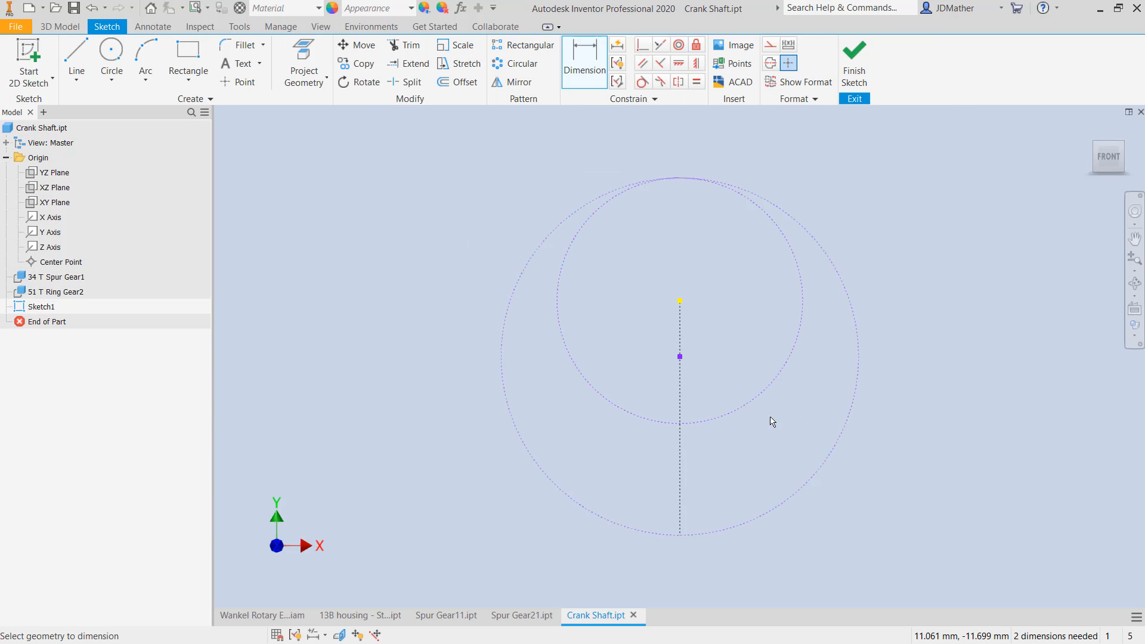
{"action": "left_click", "coordinate": [774, 400]}
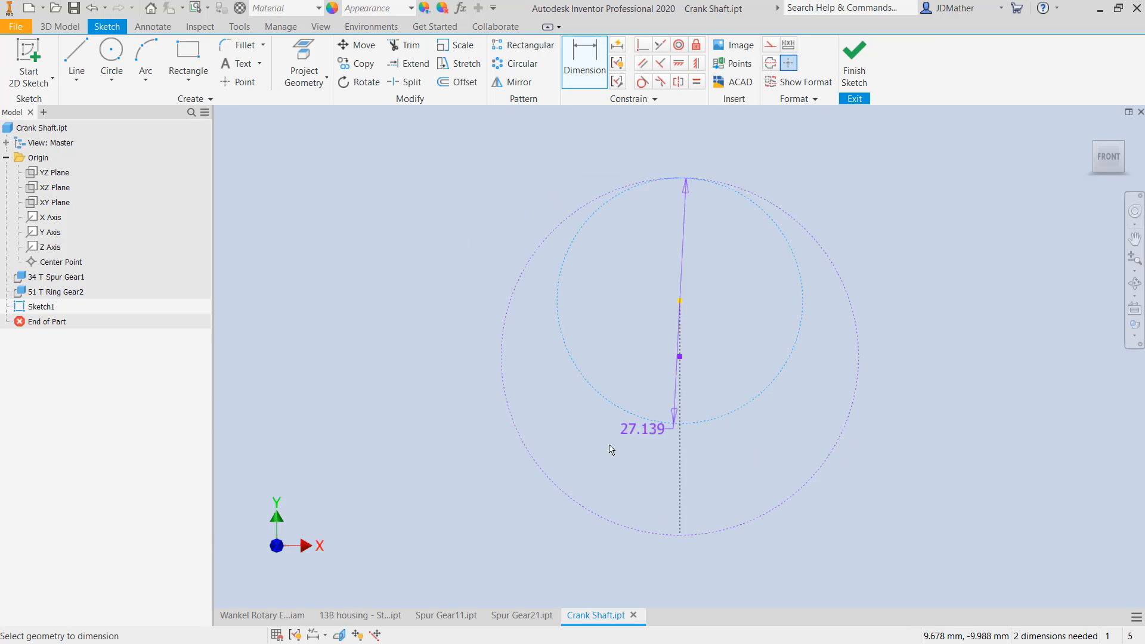
{"action": "left_click", "coordinate": [466, 478]}
{"action": "left_click", "coordinate": [501, 531]}
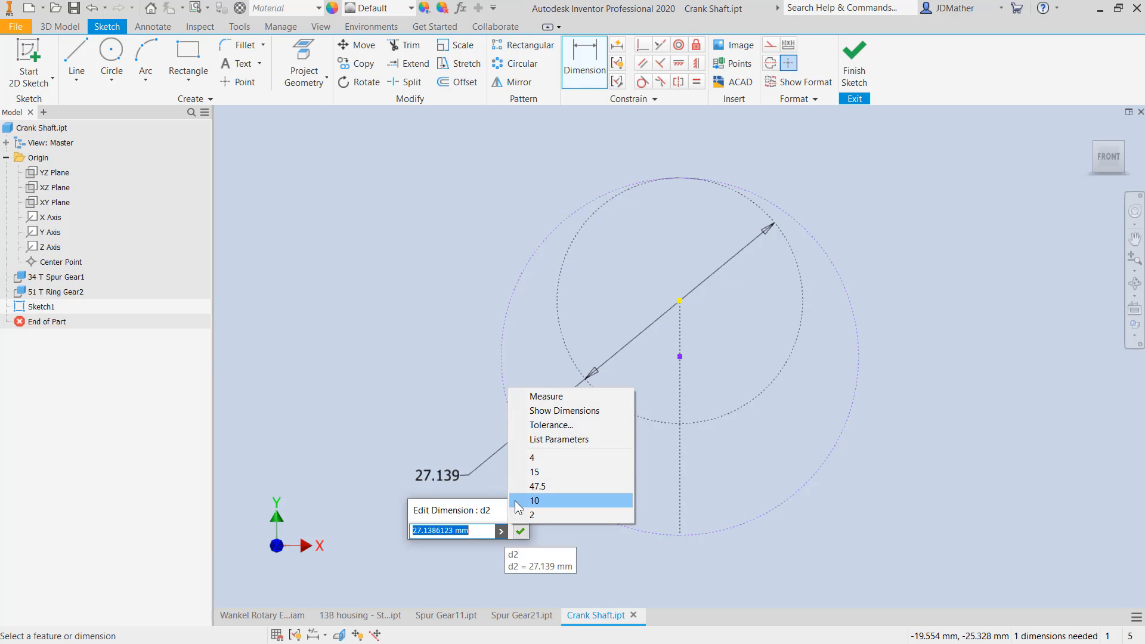
{"action": "left_click", "coordinate": [551, 439]}
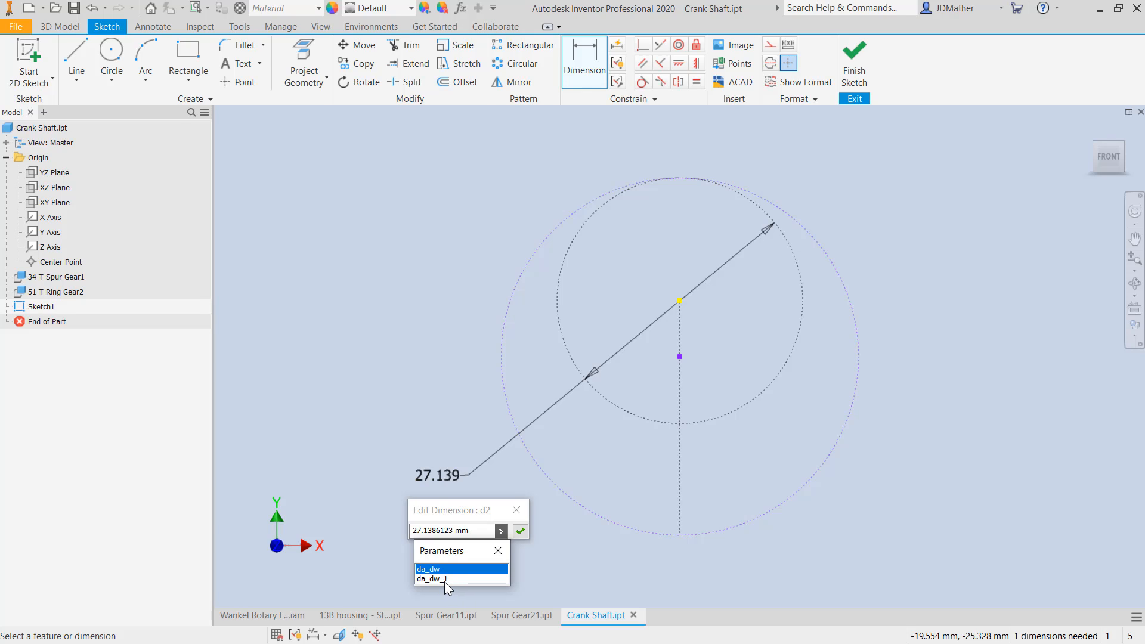
{"action": "left_click", "coordinate": [436, 569]}
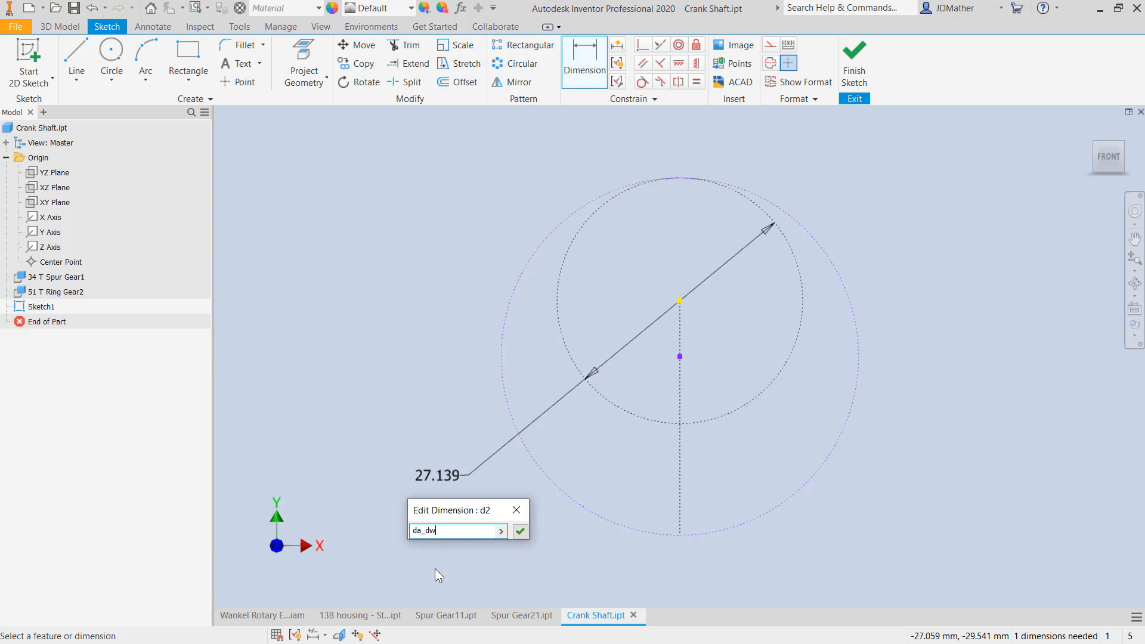
{"action": "left_click", "coordinate": [520, 531]}
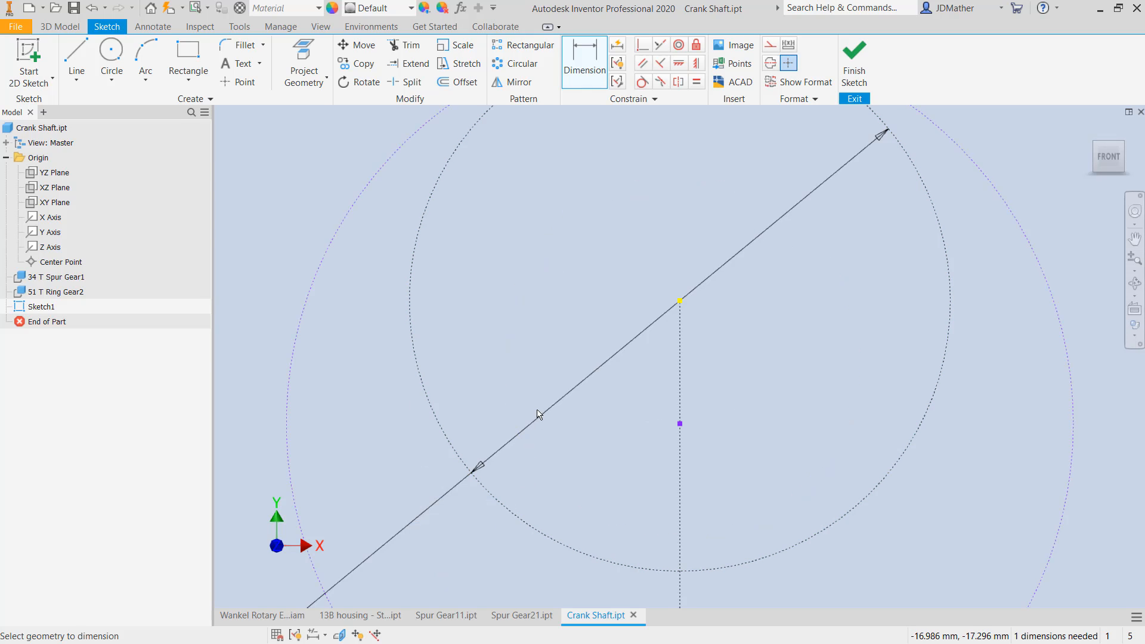
- Dimension the larger circle's diameter and set it to the derived parameter da_dw_1
{"action": "scroll", "coordinate": [540, 412], "scroll_direction": "up", "scroll_amount": 8}
{"action": "scroll", "coordinate": [542, 481], "scroll_direction": "down", "scroll_amount": 1}
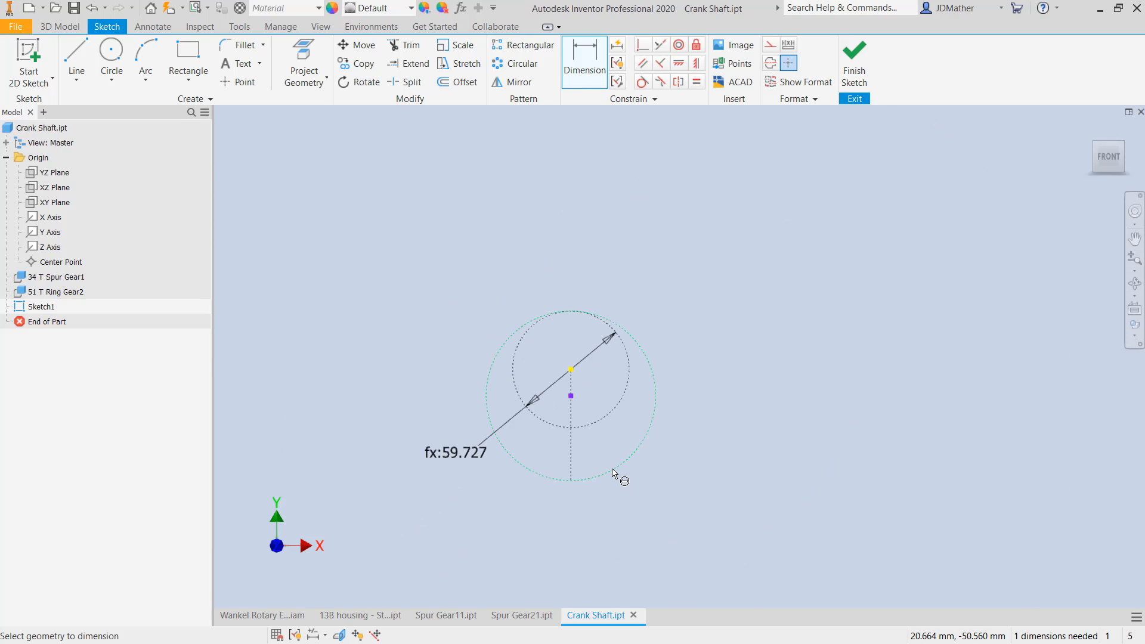
{"action": "left_click", "coordinate": [615, 472]}
{"action": "left_click", "coordinate": [655, 489]}
{"action": "left_click", "coordinate": [682, 547]}
{"action": "left_click", "coordinate": [740, 456]}
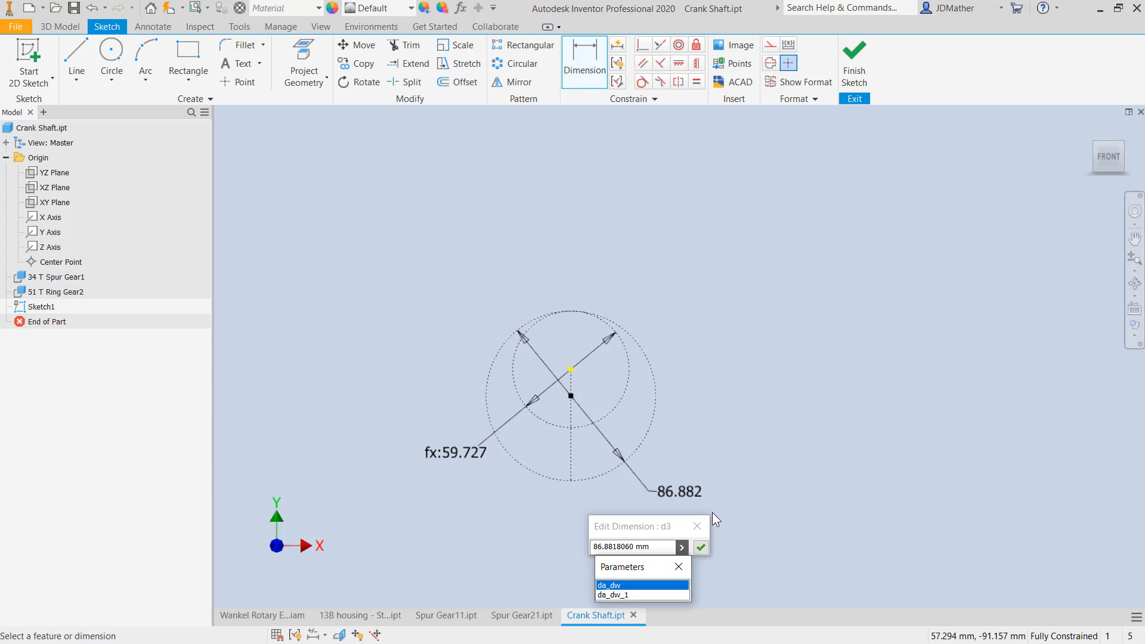
{"action": "left_click", "coordinate": [642, 593]}
{"action": "left_click", "coordinate": [699, 548]}
{"action": "right_click", "coordinate": [603, 516]}
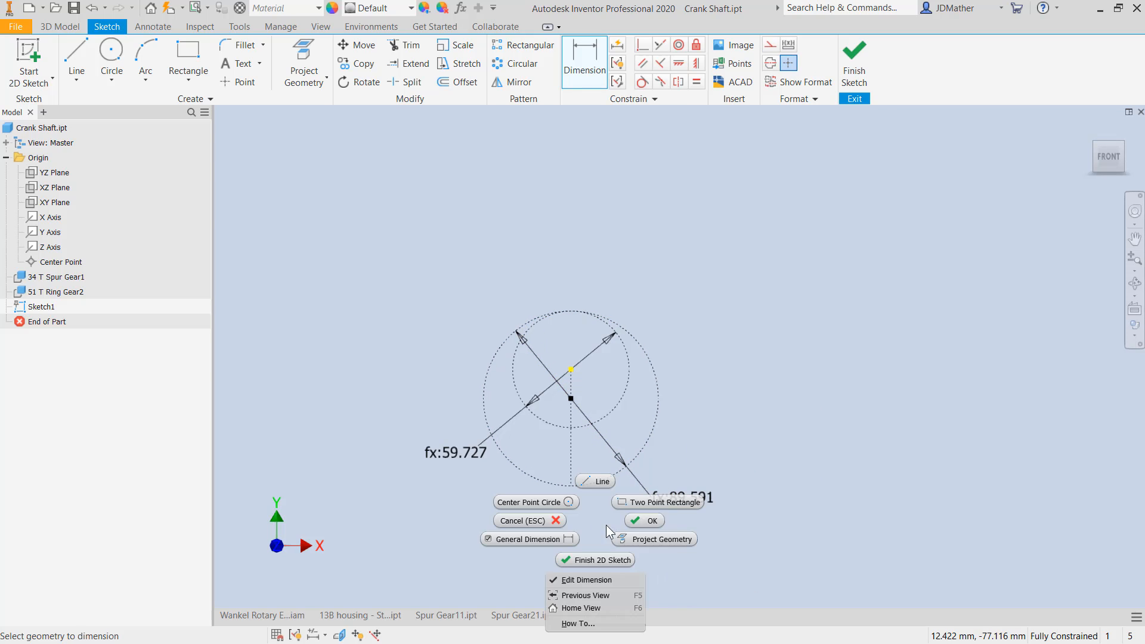
{"action": "left_click", "coordinate": [642, 522]}
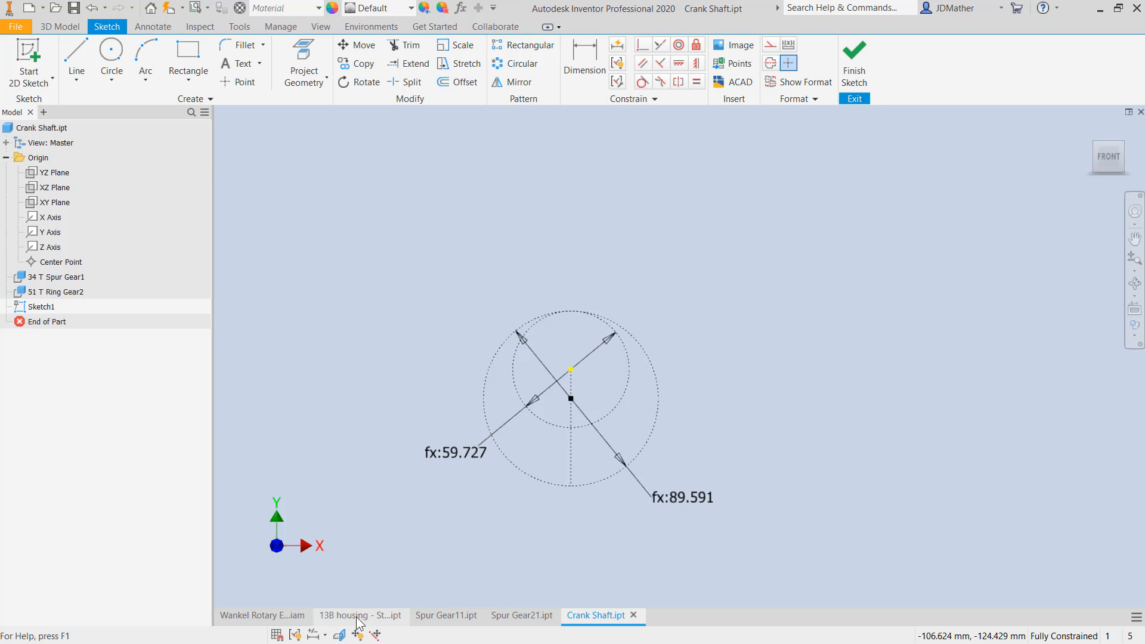
- Display the sketch dimensions as expressions and move the smaller circle's da_dw dimension clear of the circles
{"action": "left_click", "coordinate": [312, 636]}
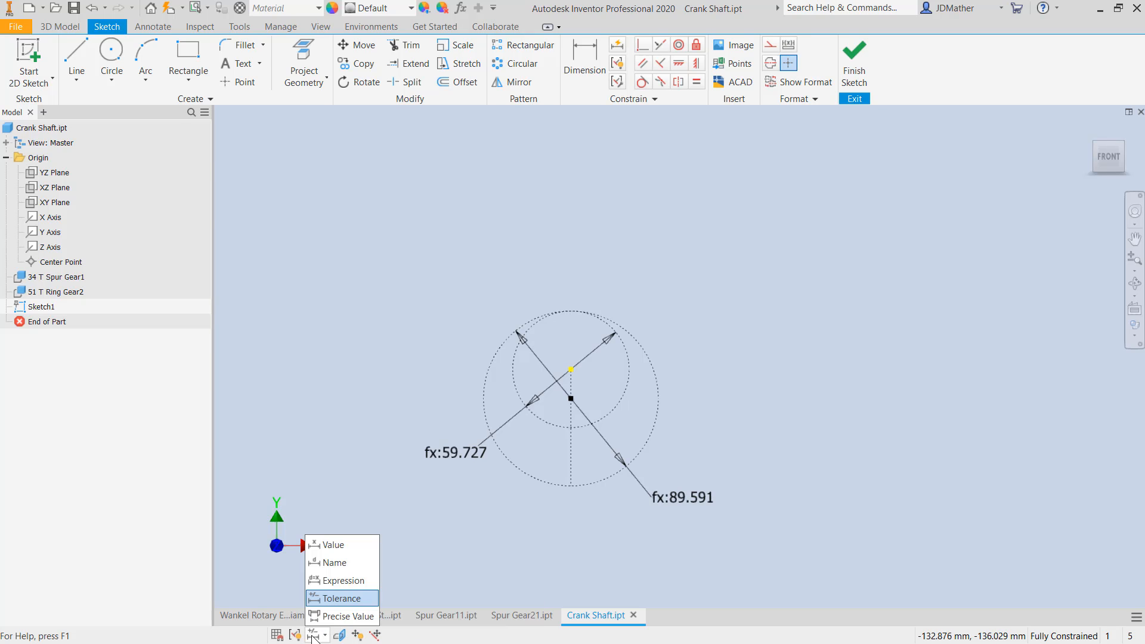
{"action": "left_click", "coordinate": [341, 578]}
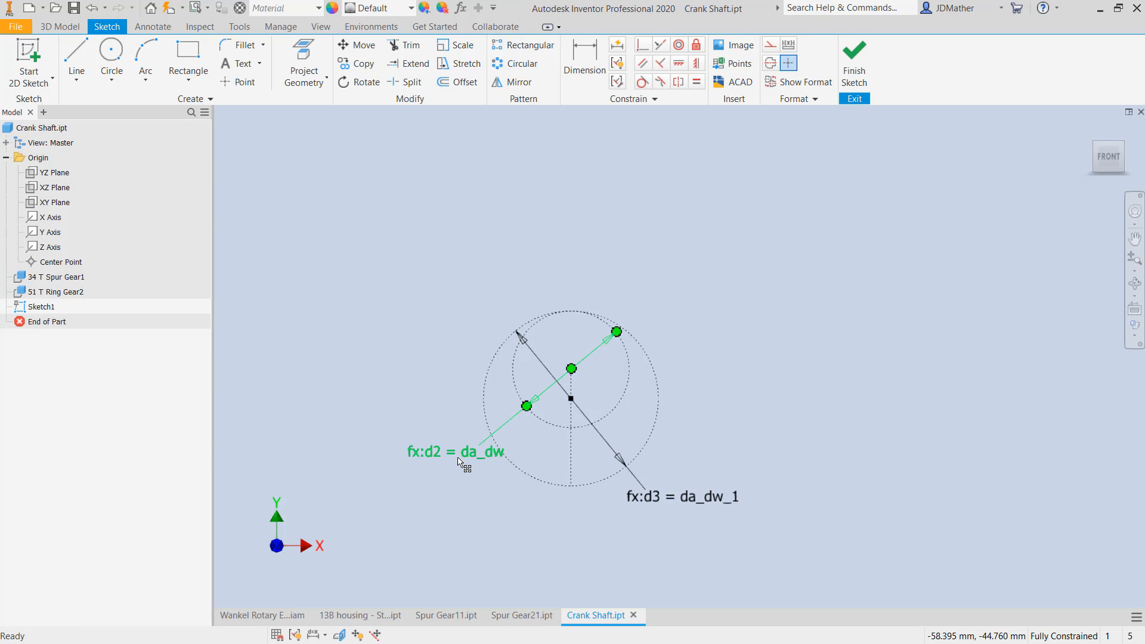
{"action": "left_click_drag", "start_coordinate": [462, 455], "coordinate": [434, 491]}
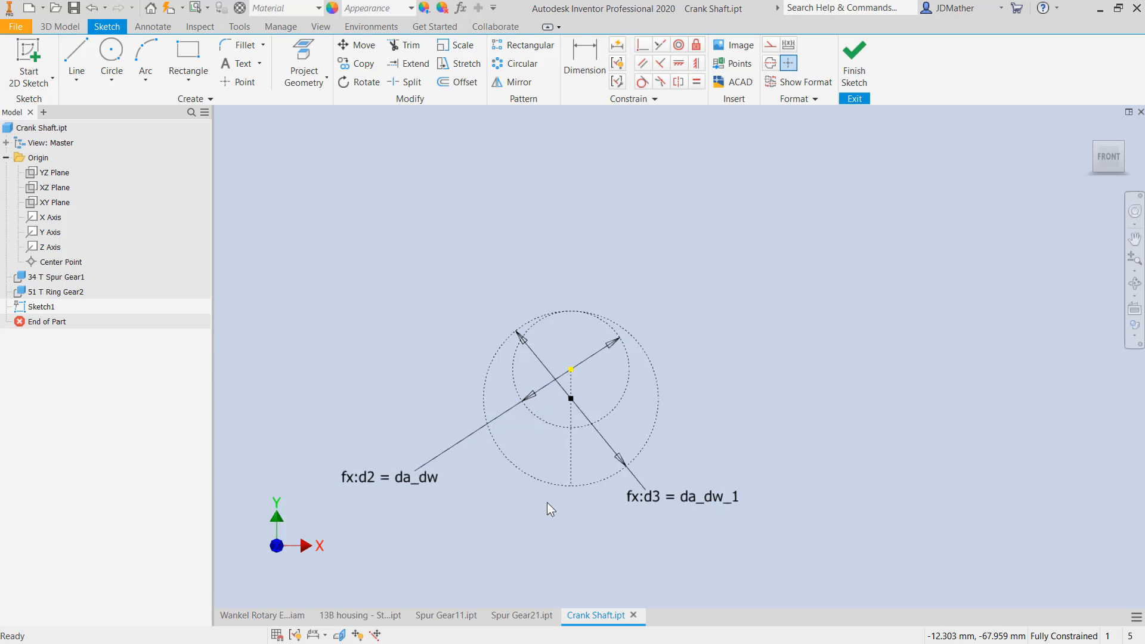
- Sketch a 40 mm diameter circle centred on the smaller construction circle's centre point
{"action": "scroll", "coordinate": [409, 429], "scroll_direction": "up", "scroll_amount": 1}
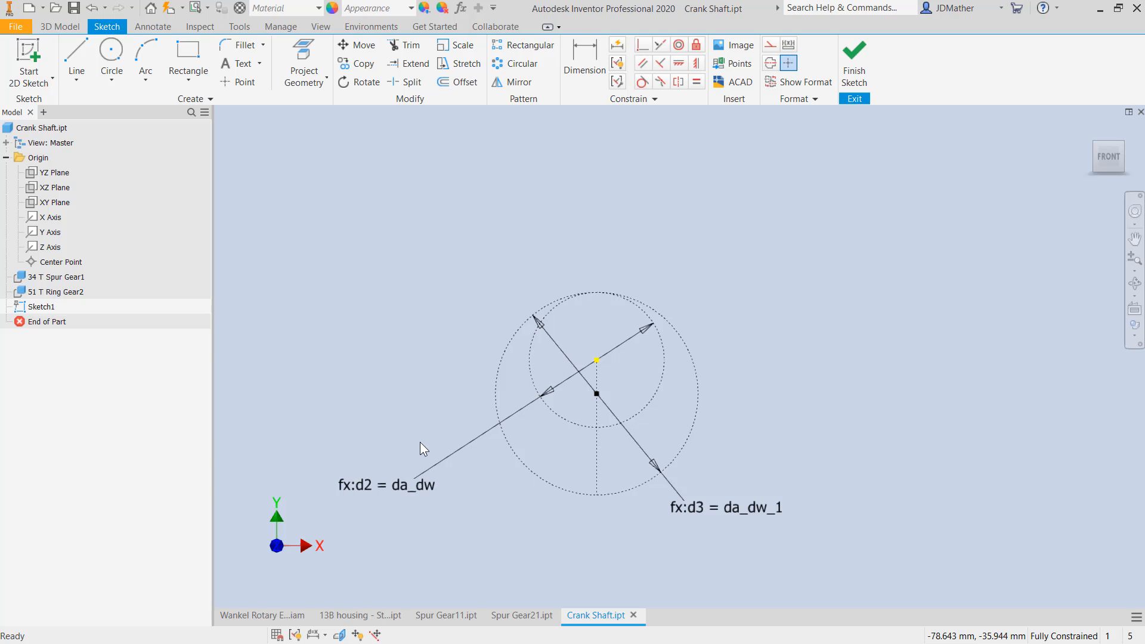
{"action": "scroll", "coordinate": [420, 442], "scroll_direction": "up", "scroll_amount": 1}
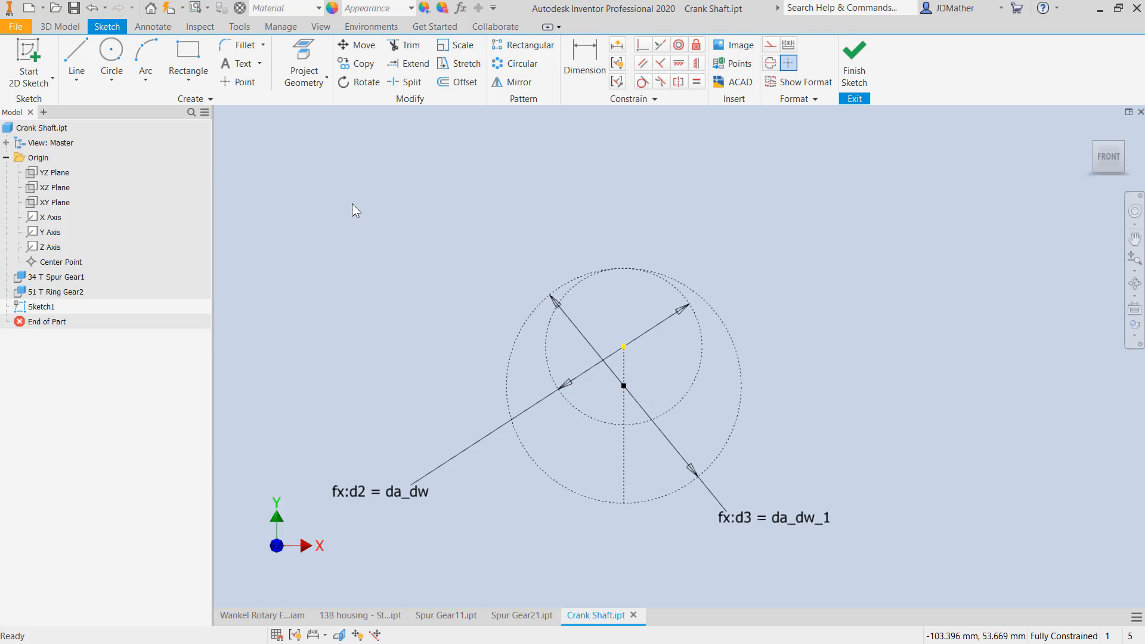
{"action": "left_click", "coordinate": [111, 54]}
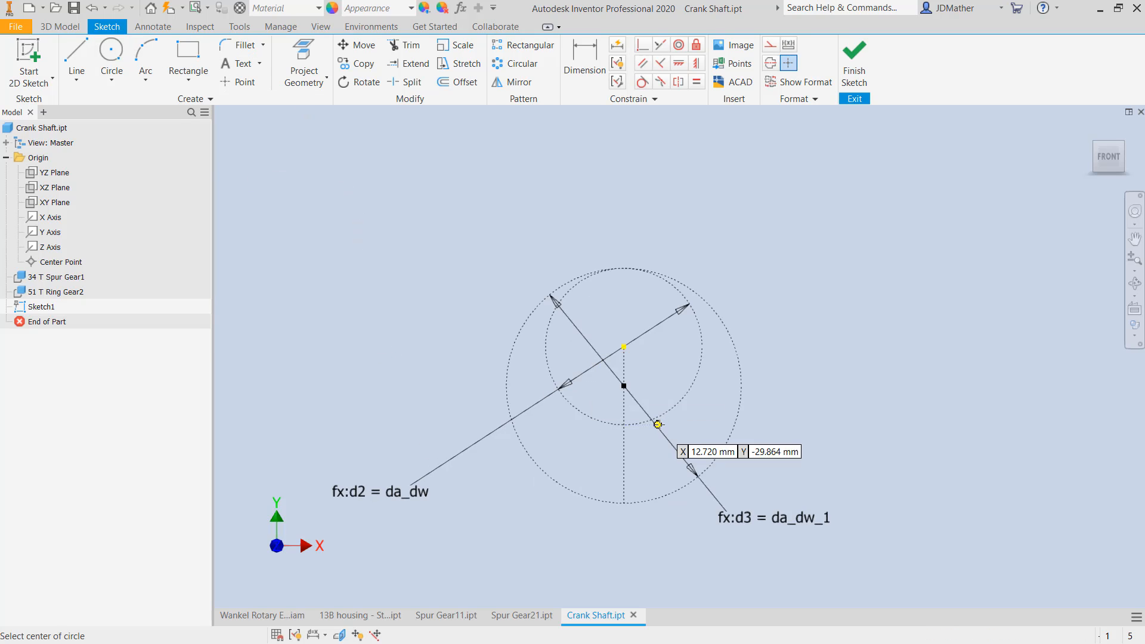
{"action": "left_click", "coordinate": [624, 347]}
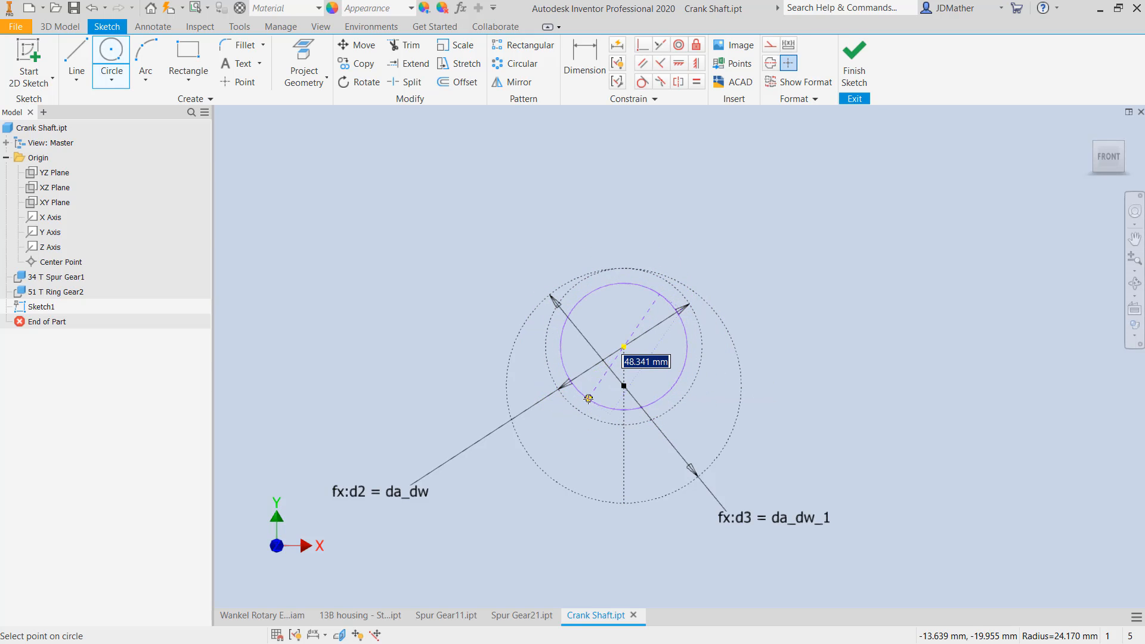
{"action": "type", "text": "40"}
{"action": "key", "text": "Return"}
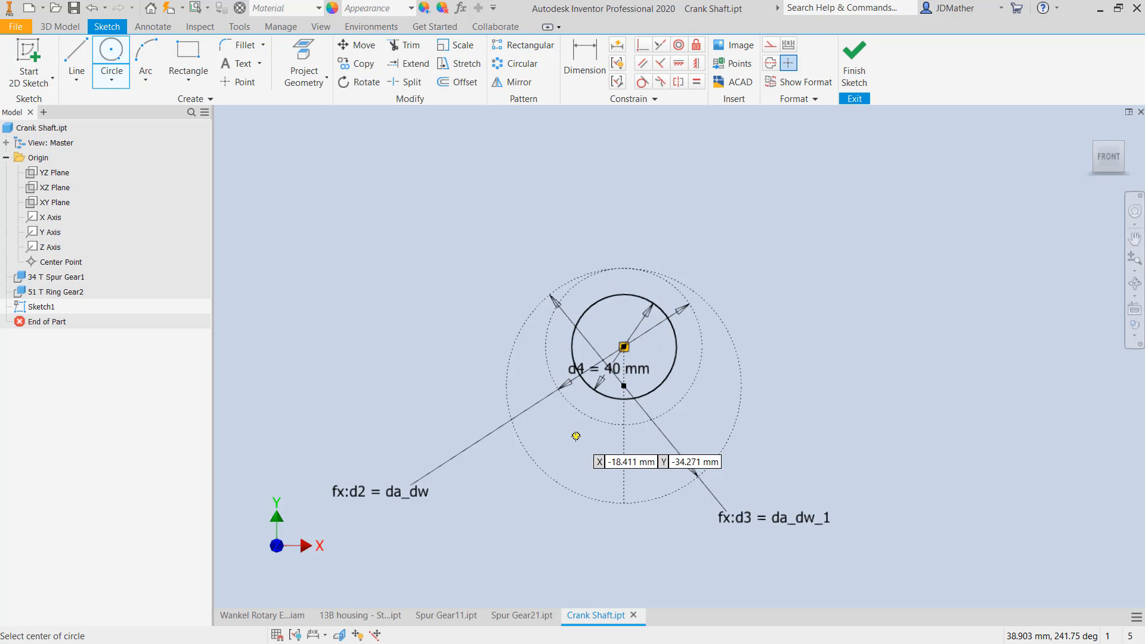
- Sketch a larger circle centred on the vertical construction line below the 40 mm circle, reaching up to that circle's uppermost point
{"action": "left_click", "coordinate": [625, 458]}
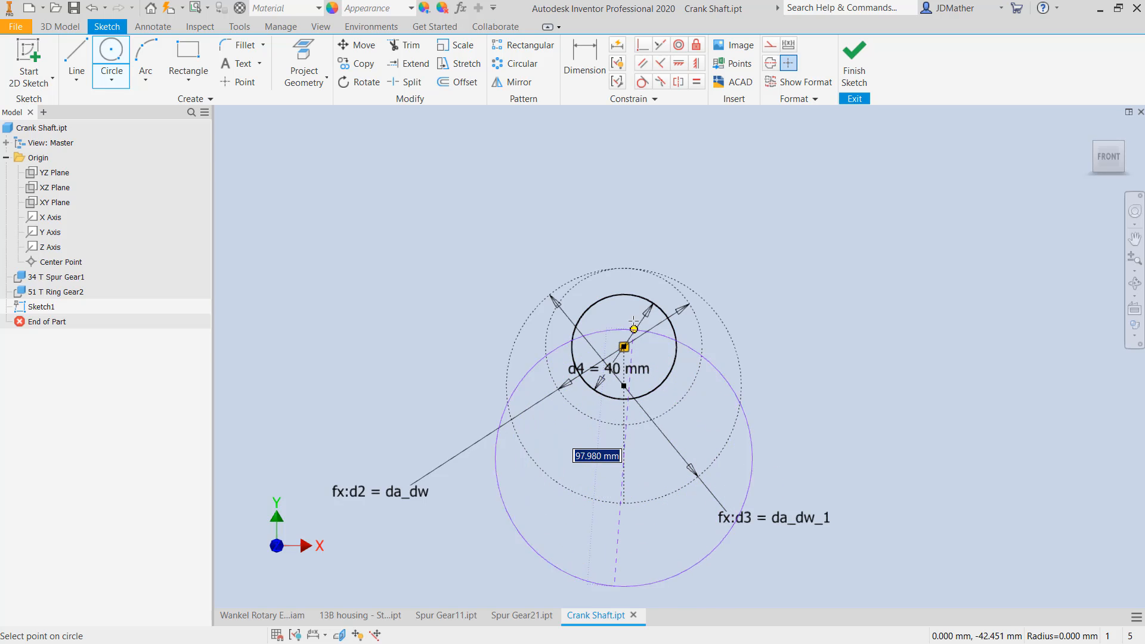
{"action": "left_click", "coordinate": [625, 294]}
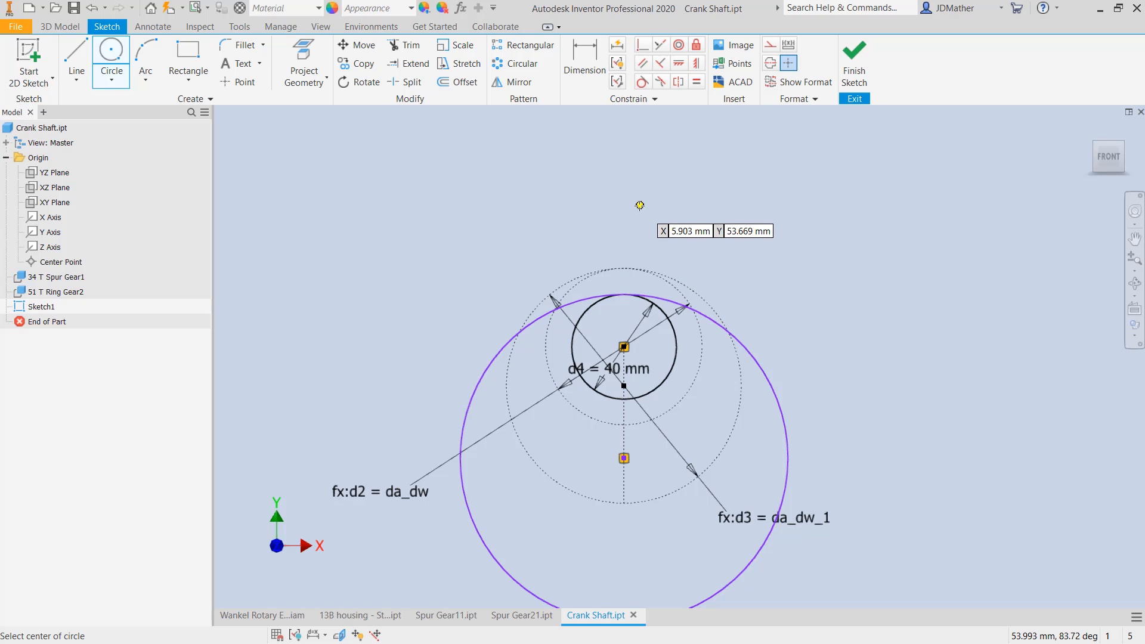
{"action": "key", "text": "Escape"}
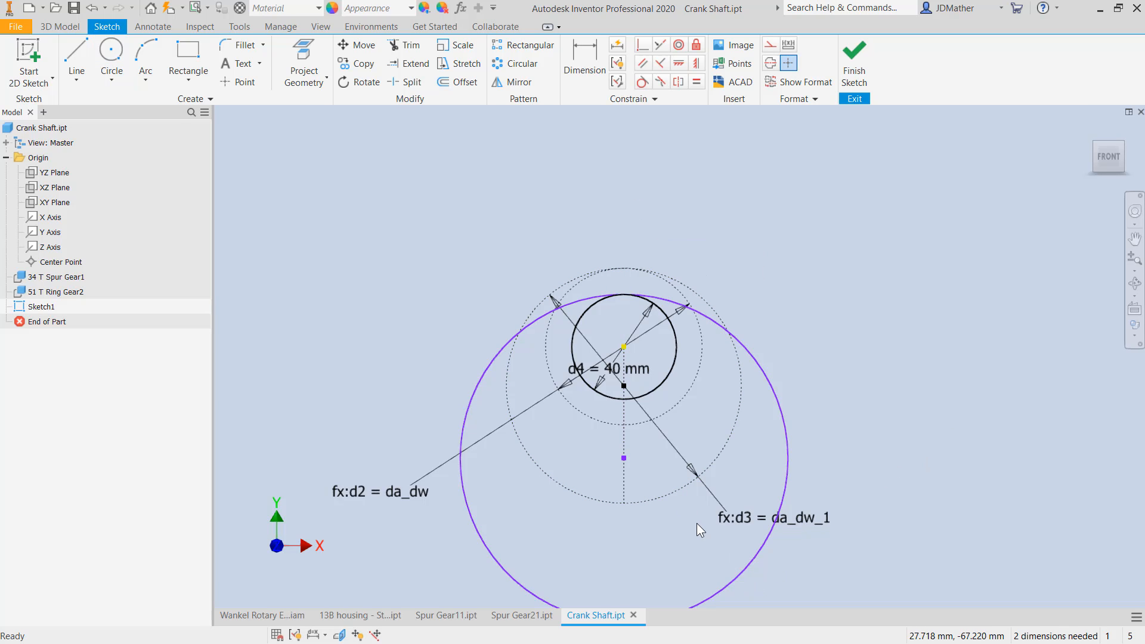
- Constrain the new large circle concentric with the larger construction circle and tangent to the 40 mm circle
{"action": "left_click", "coordinate": [679, 46]}
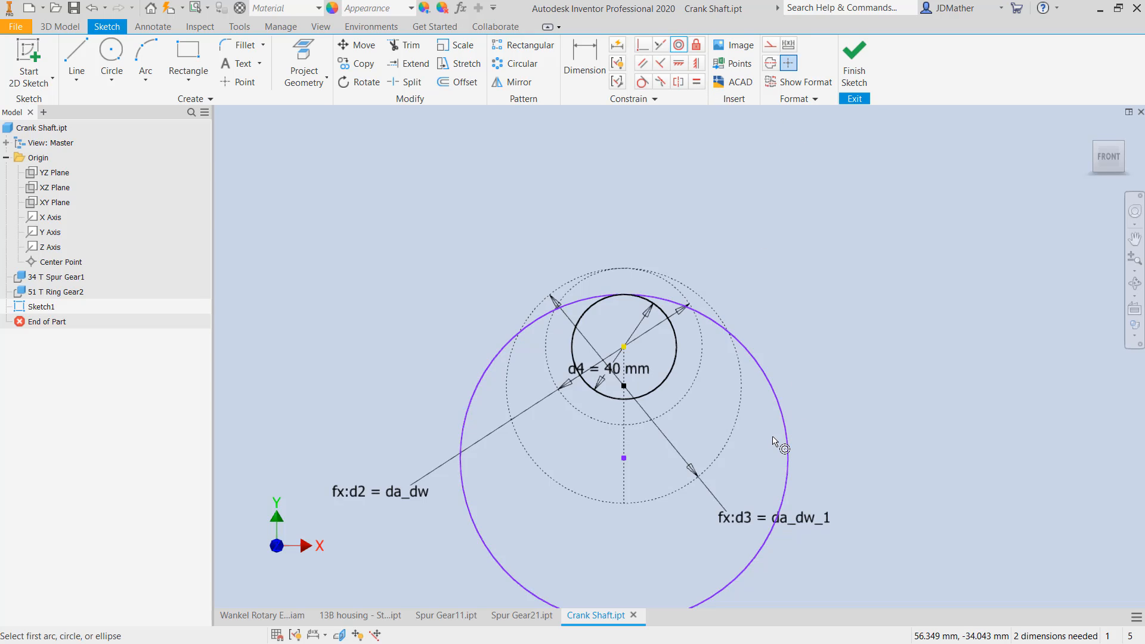
{"action": "left_click", "coordinate": [788, 440]}
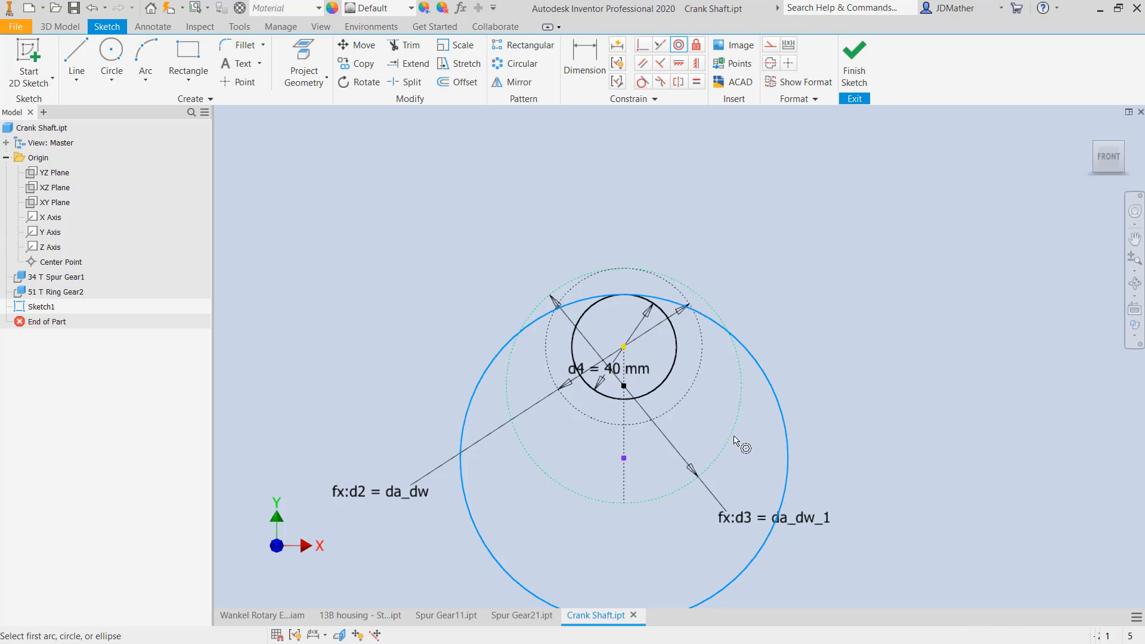
{"action": "left_click", "coordinate": [735, 443]}
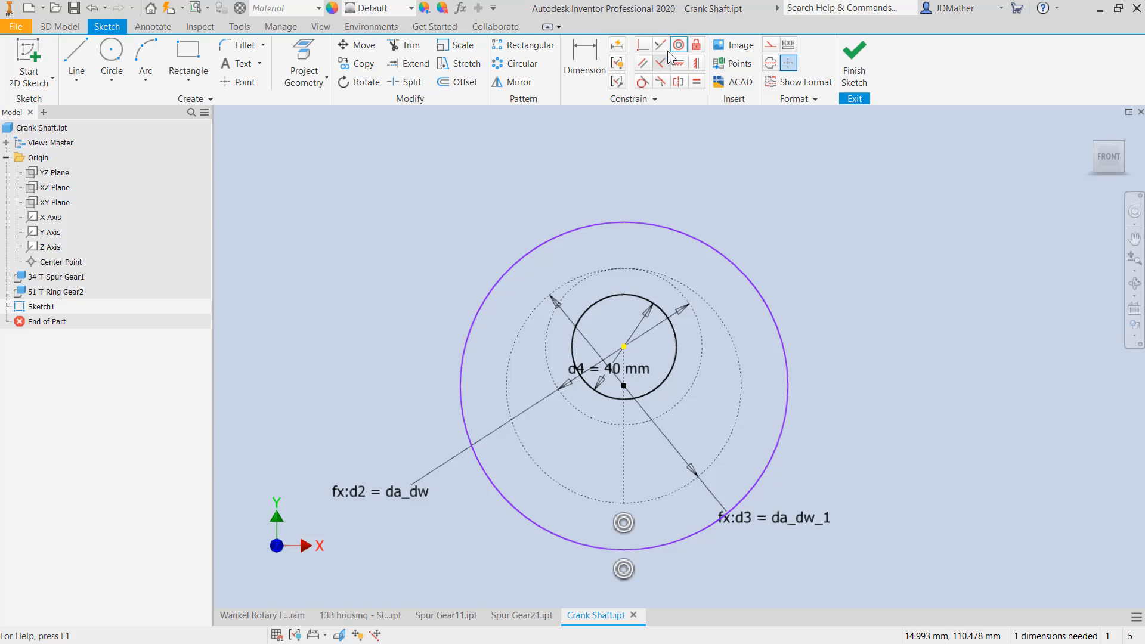
{"action": "left_click", "coordinate": [642, 81]}
{"action": "left_click", "coordinate": [585, 227]}
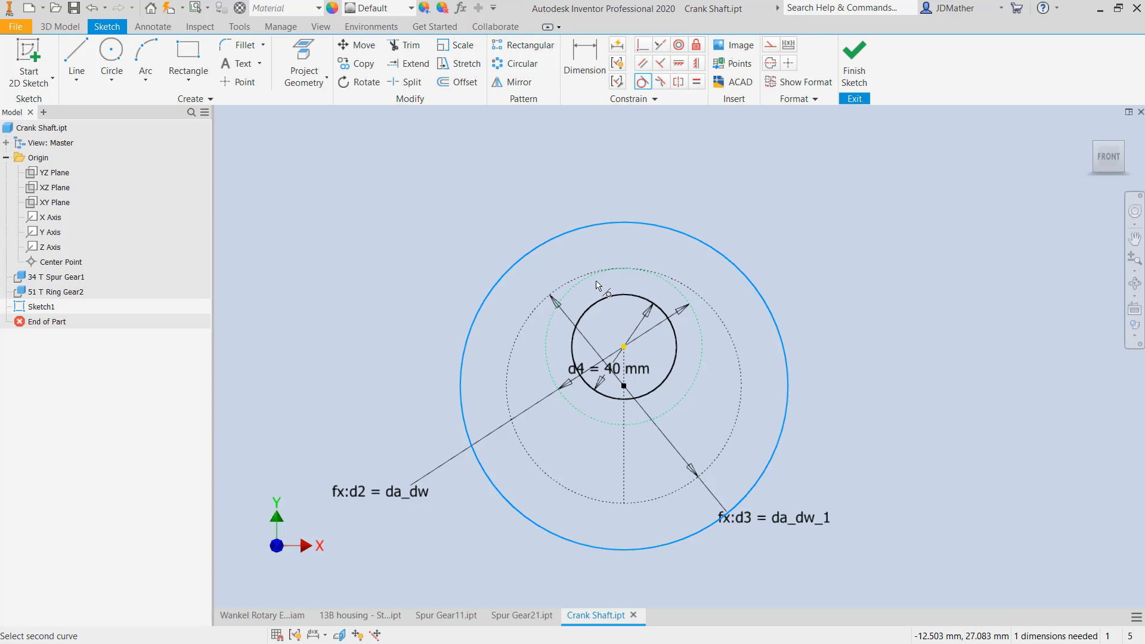
{"action": "left_click", "coordinate": [601, 299]}
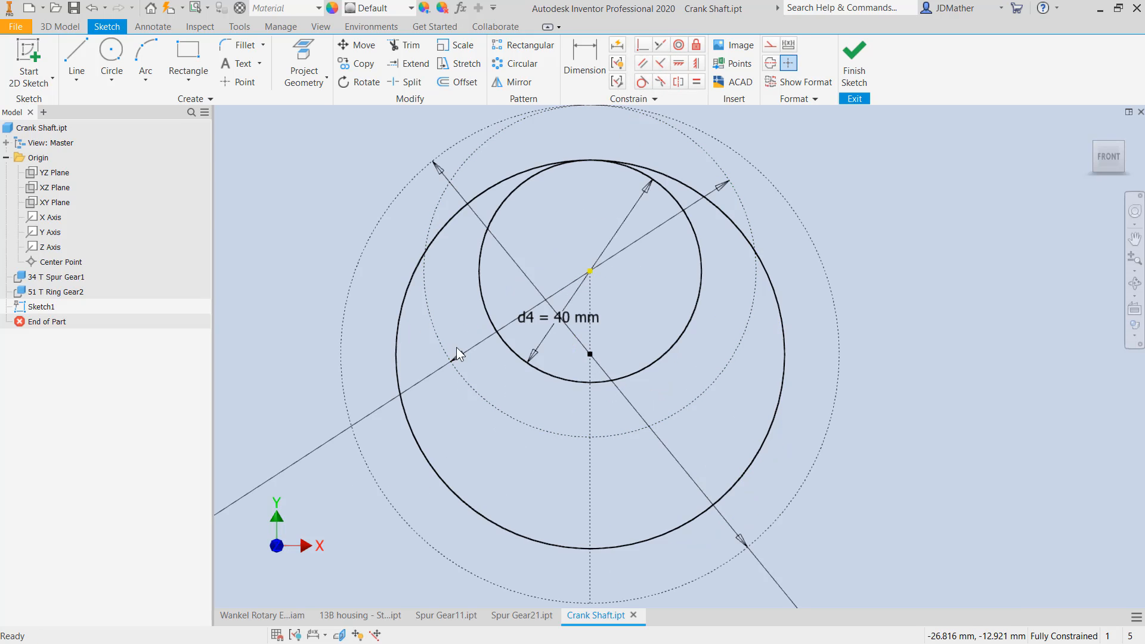
- Set the small solid circle's diameter to 39.9 mm
{"action": "scroll", "coordinate": [559, 398], "scroll_direction": "down", "scroll_amount": 2}
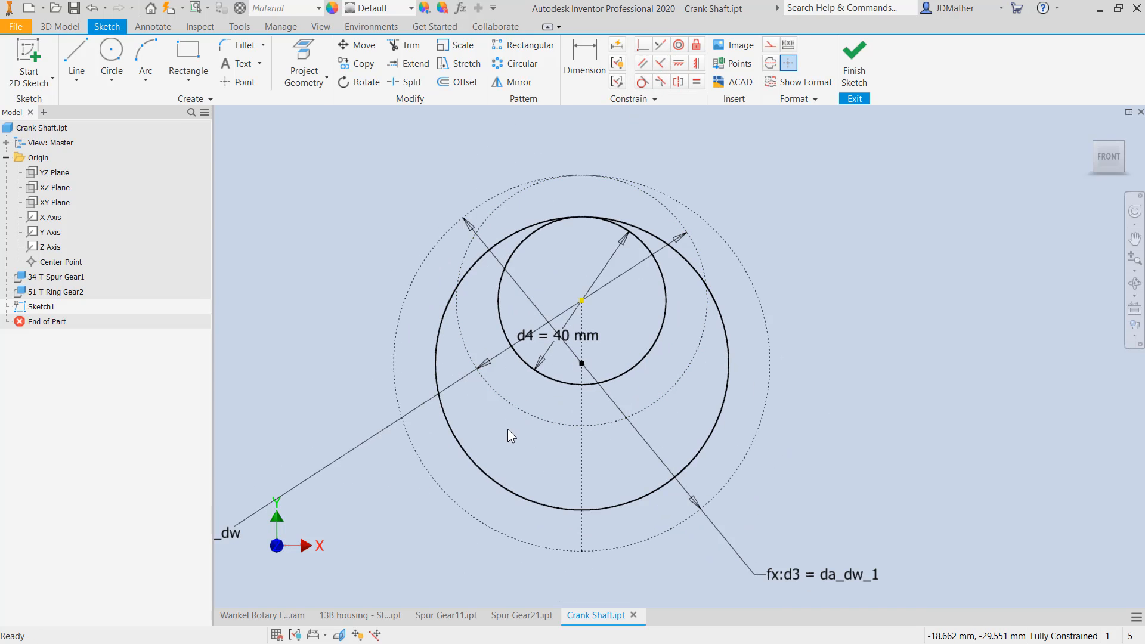
{"action": "double_click", "coordinate": [570, 339]}
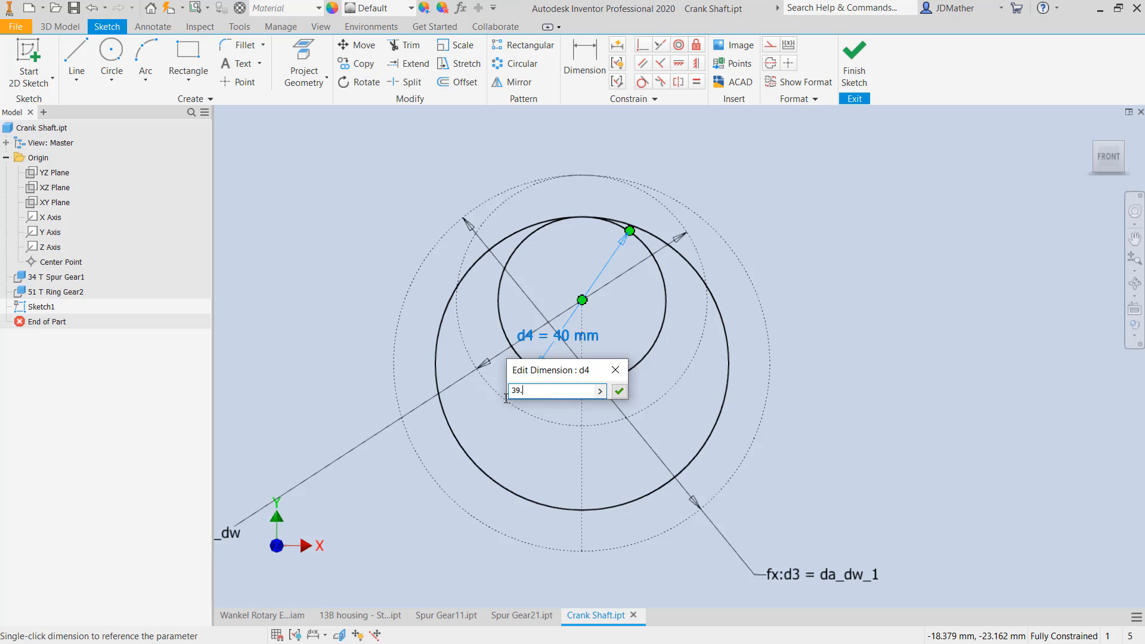
{"action": "type", "text": "39.9"}
{"action": "key", "text": "Return"}
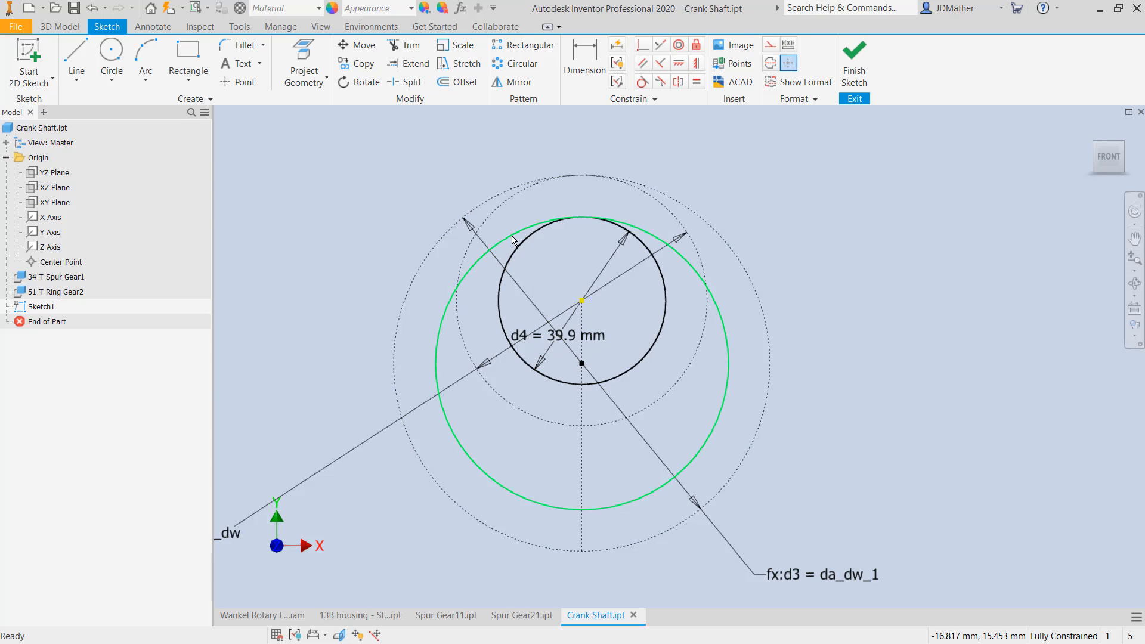
- Extrude the 39.9 mm circle 20 mm in the default direction as a new solid
{"action": "mouse_move", "coordinate": [427, 288]}
{"action": "middle_mouse_down", "text": "shift"}
{"action": "mouse_move", "coordinate": [885, 319]}
{"action": "mouse_move", "coordinate": [888, 331]}
{"action": "mouse_move", "coordinate": [779, 360]}
{"action": "mouse_move", "coordinate": [449, 265]}
{"action": "middle_mouse_up", "text": "shift"}
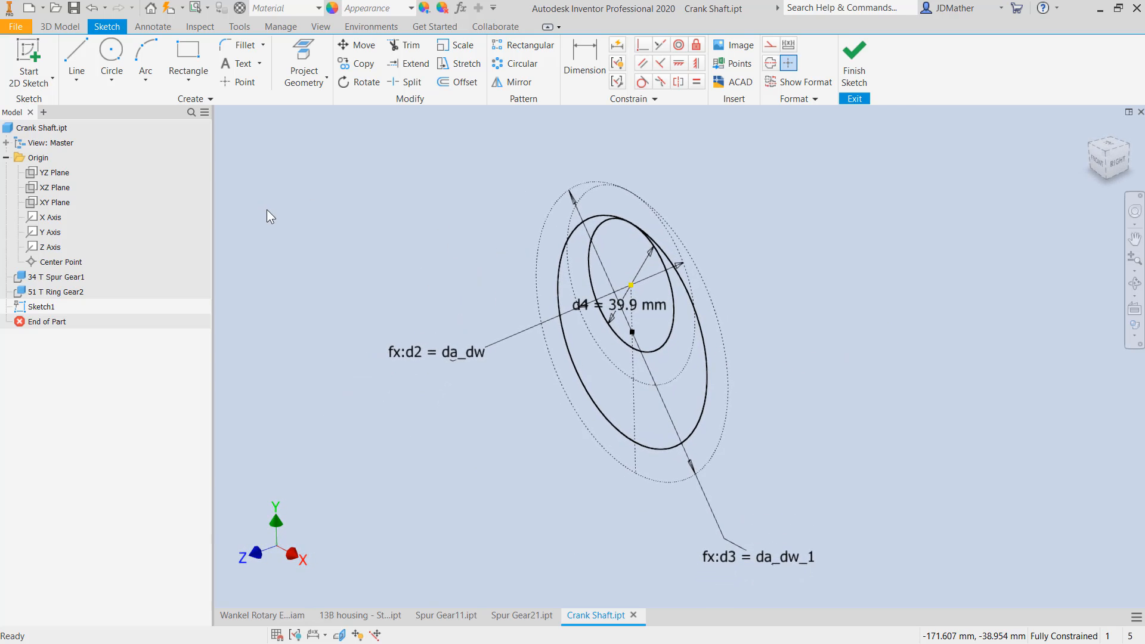
{"action": "left_click", "coordinate": [52, 26]}
{"action": "left_click", "coordinate": [74, 57]}
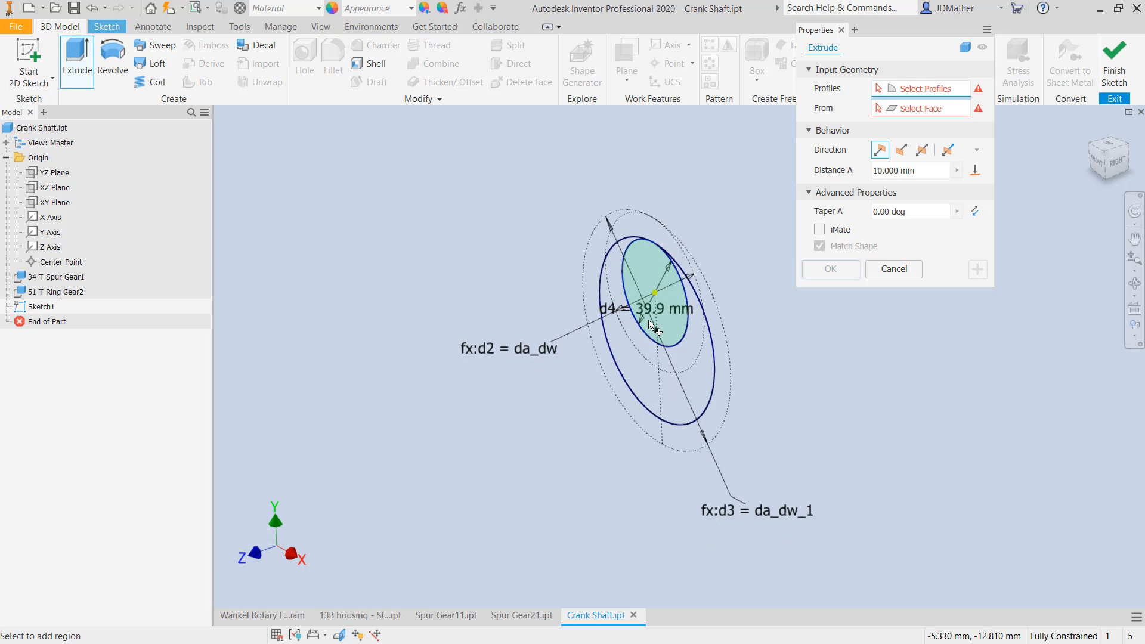
{"action": "left_click", "coordinate": [665, 331]}
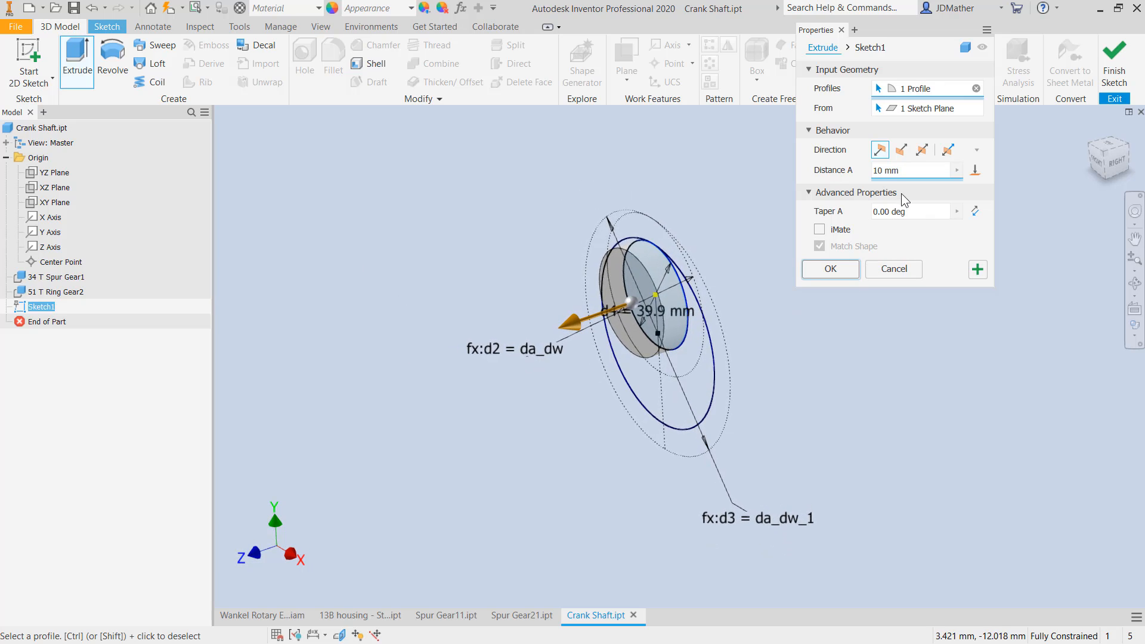
{"action": "type", "text": "20"}
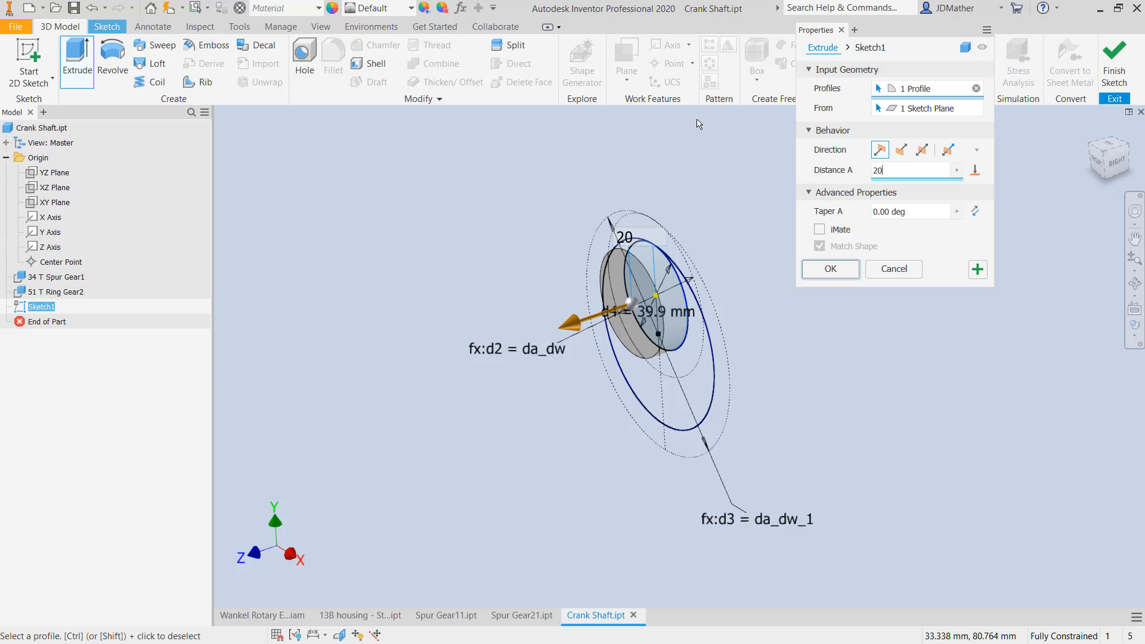
{"action": "key", "text": "Return"}
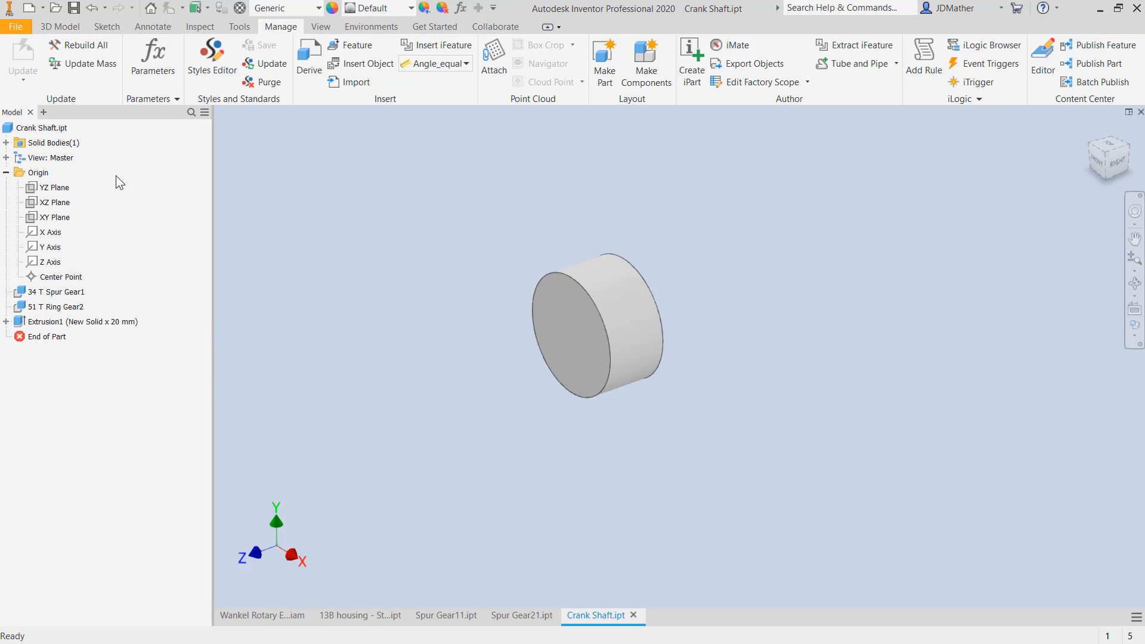
- Reuse Sketch1 to extrude both regions of the large circle 60 mm in the flipped direction, joined to the existing solid
{"action": "left_click", "coordinate": [6, 324]}
{"action": "double_click", "coordinate": [54, 339]}
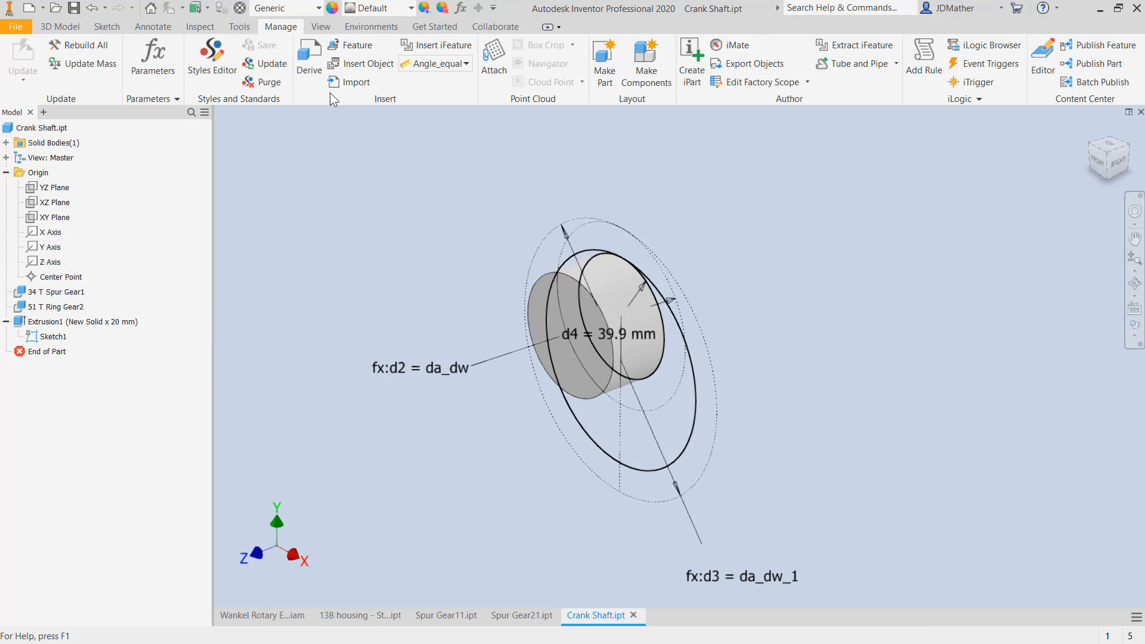
{"action": "left_click", "coordinate": [59, 26]}
{"action": "left_click", "coordinate": [77, 60]}
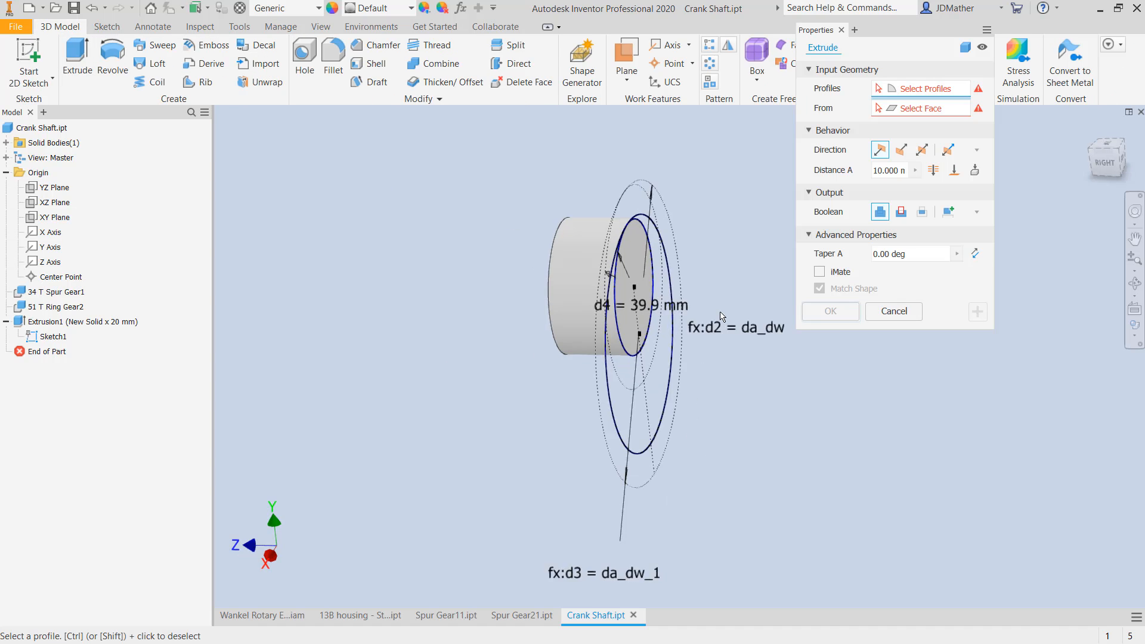
{"action": "left_click", "coordinate": [629, 409]}
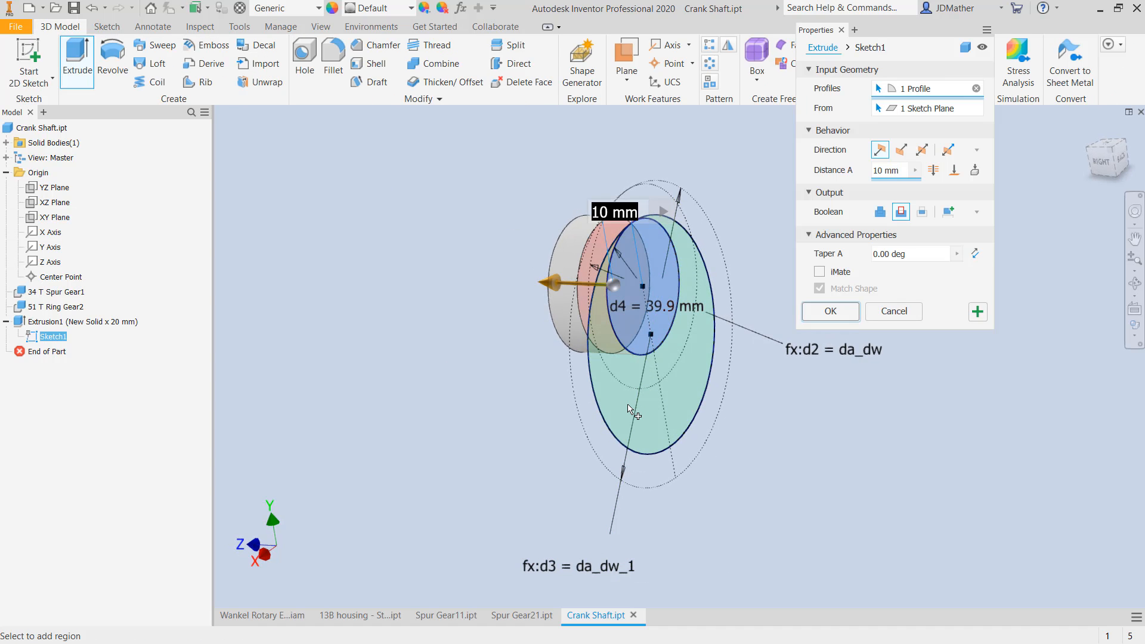
{"action": "left_click", "coordinate": [629, 410]}
{"action": "left_click", "coordinate": [881, 212]}
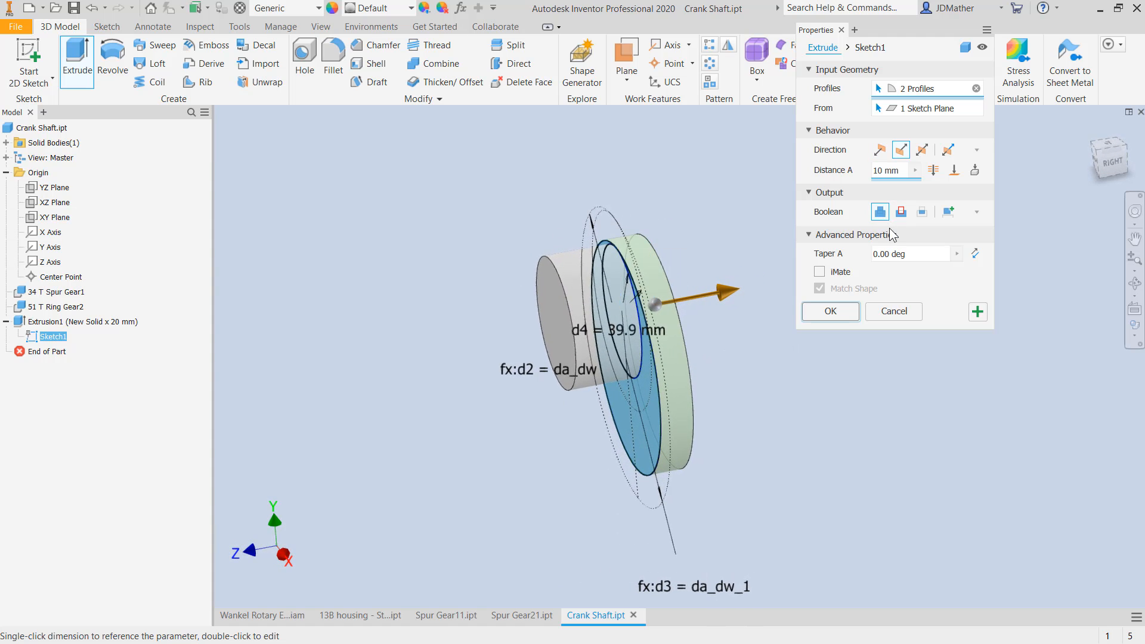
{"action": "type", "text": "60"}
{"action": "key", "text": "Return"}
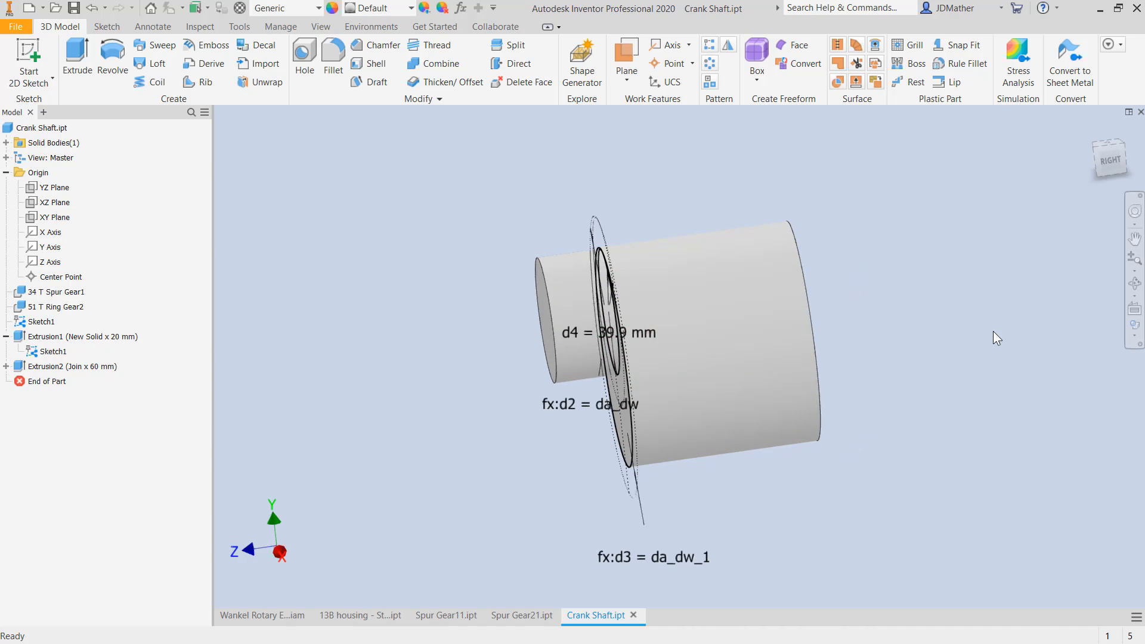
- Edit Extrusion1 to extend asymmetrically in both directions, with Distance B set to 100 mm
{"action": "right_click", "coordinate": [48, 338]}
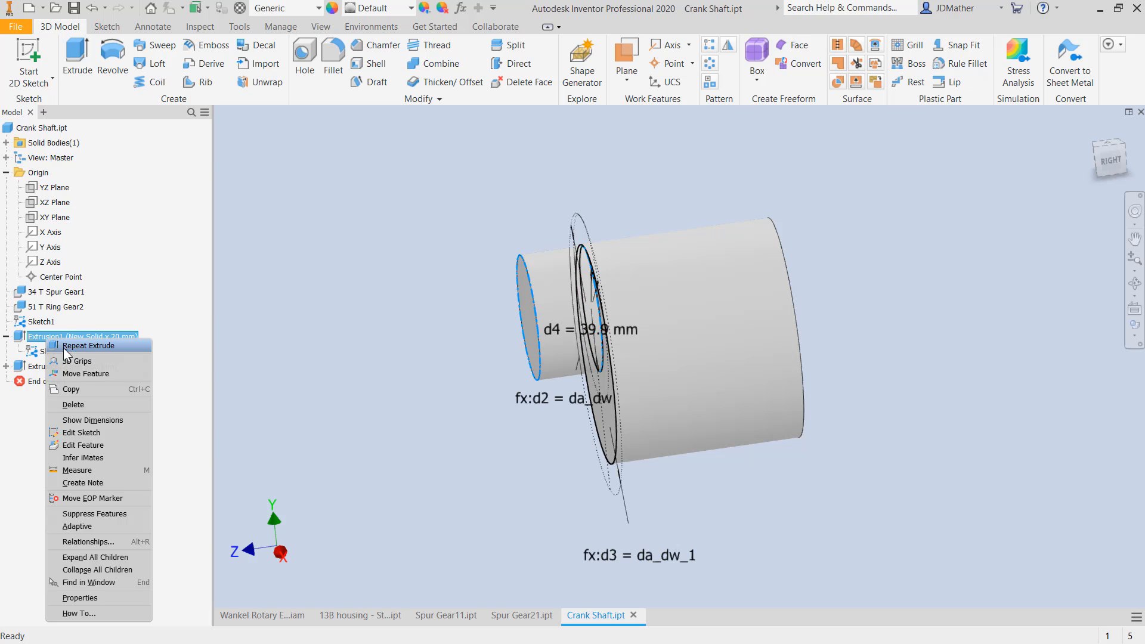
{"action": "left_click", "coordinate": [89, 446]}
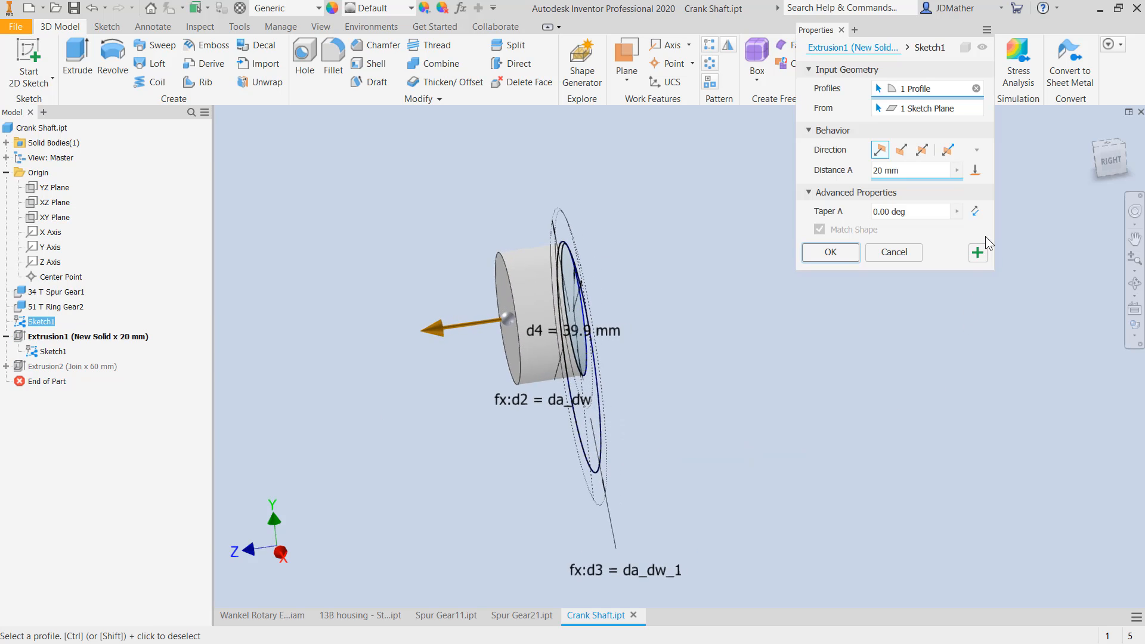
{"action": "left_click", "coordinate": [942, 153]}
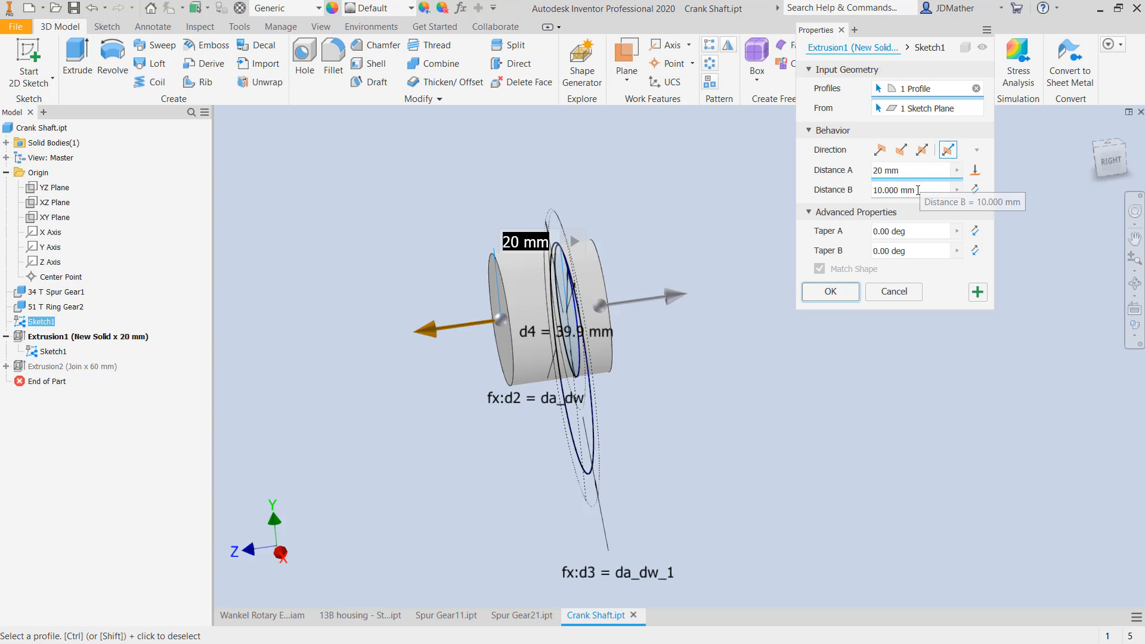
{"action": "left_click_drag", "start_coordinate": [923, 188], "coordinate": [829, 184]}
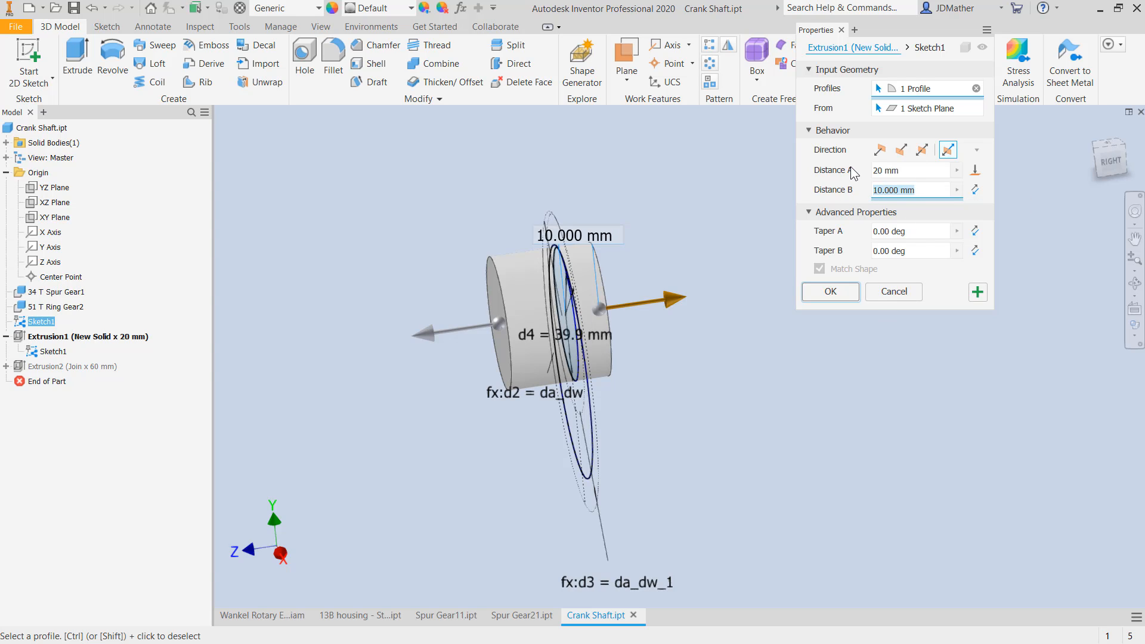
{"action": "type", "text": "100"}
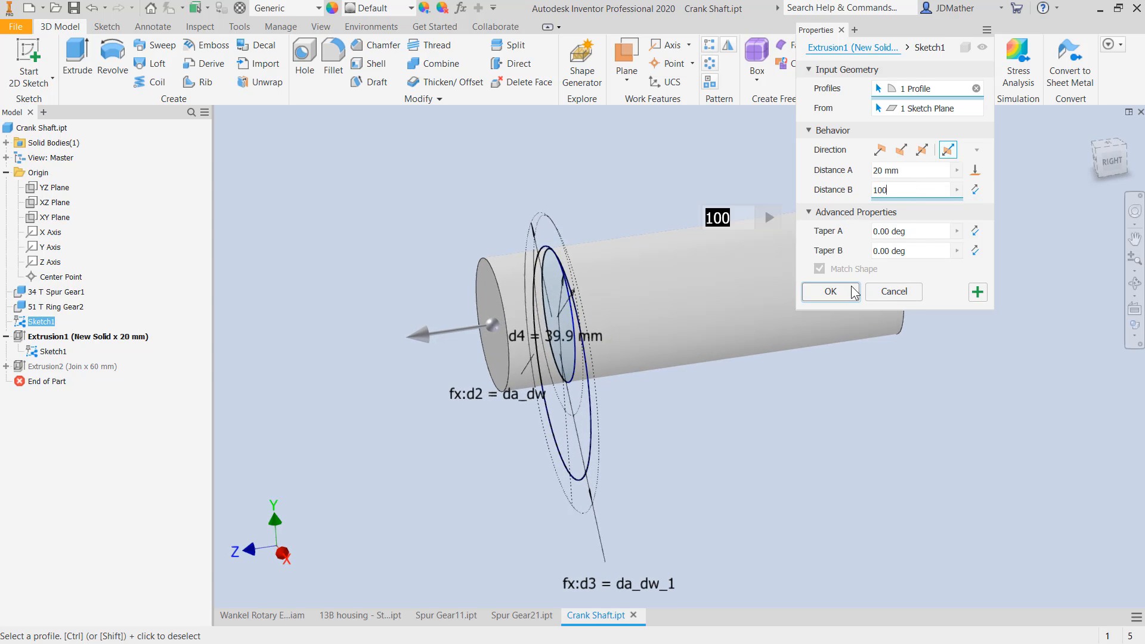
{"action": "left_click", "coordinate": [855, 293]}
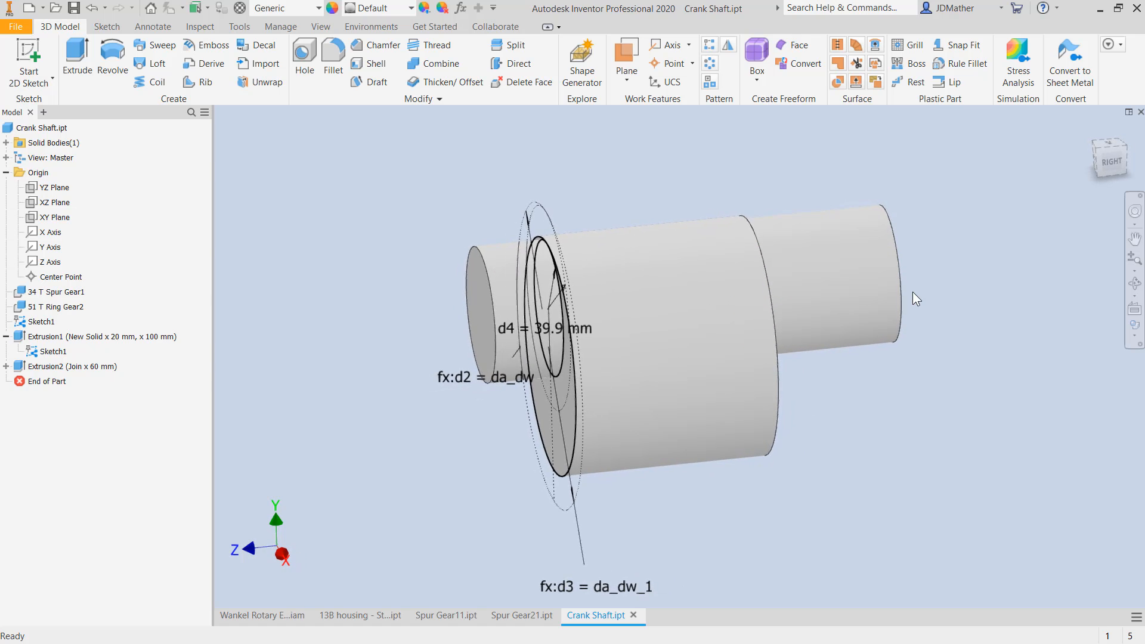
- Turn off the visibility of Sketch1
{"action": "middle_click_drag", "start_coordinate": [788, 459], "coordinate": [650, 450], "text": "shift"}
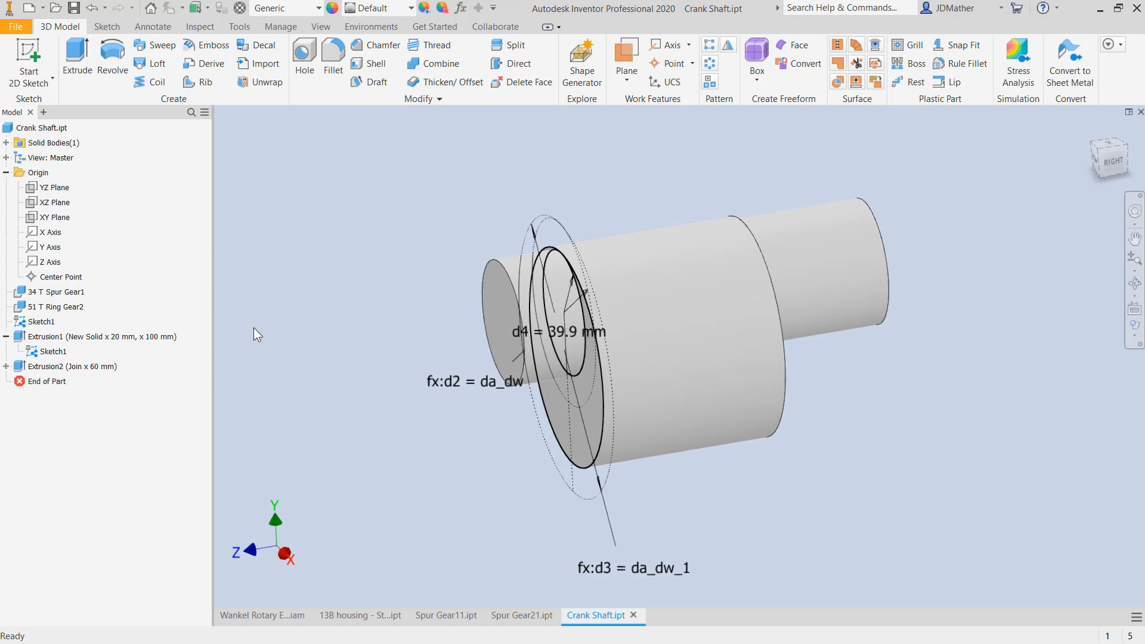
{"action": "middle_click_drag", "start_coordinate": [256, 334], "coordinate": [179, 335], "text": "shift"}
{"action": "right_click", "coordinate": [44, 322]}
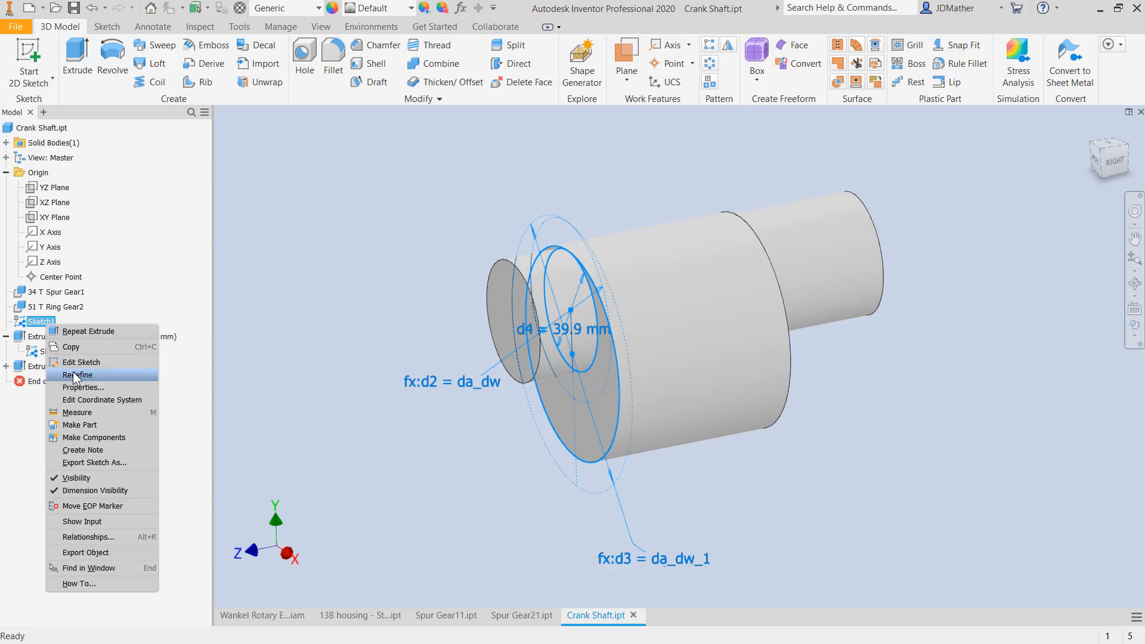
{"action": "left_click", "coordinate": [77, 479]}
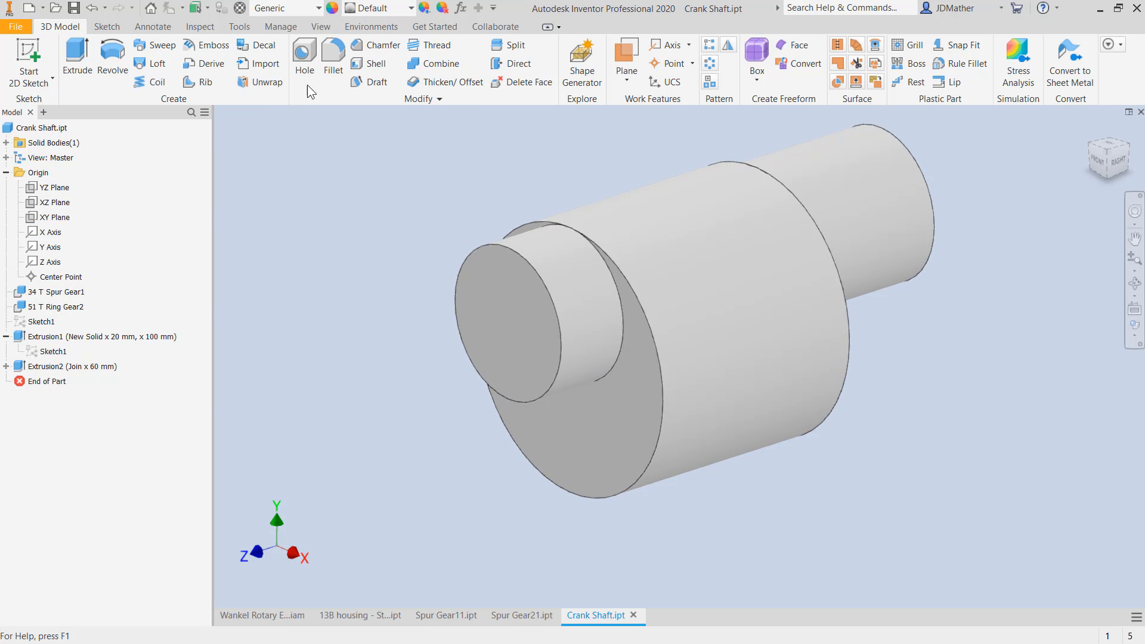
- Fillet the circular edges at both ends of the large eccentric with a 0.5 mm radius
{"action": "left_click", "coordinate": [525, 462]}
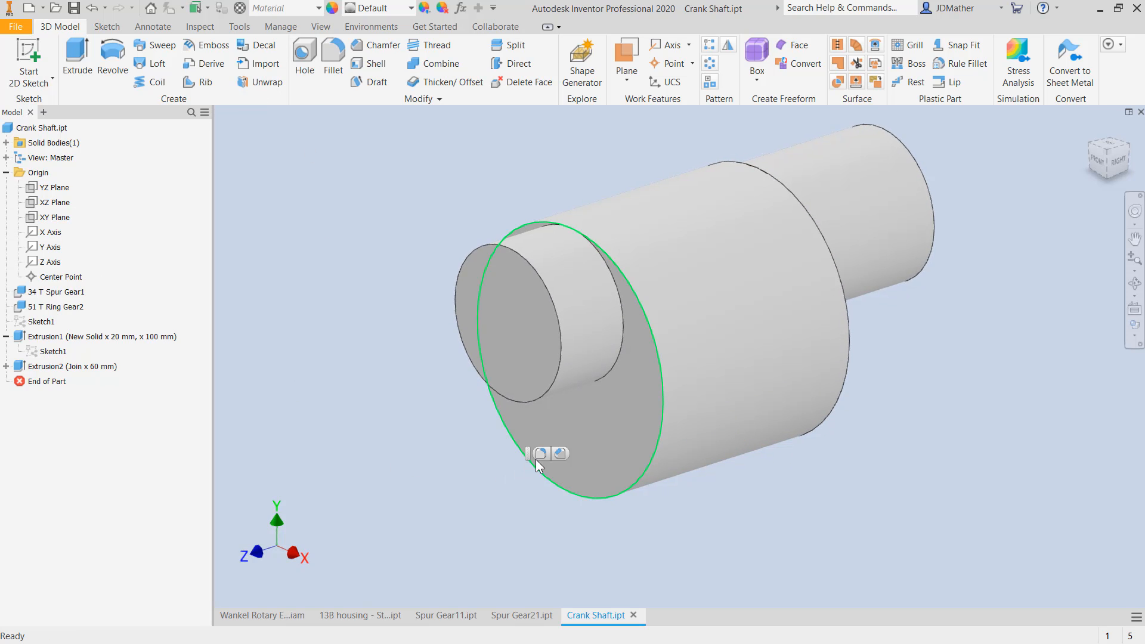
{"action": "left_click", "coordinate": [541, 453]}
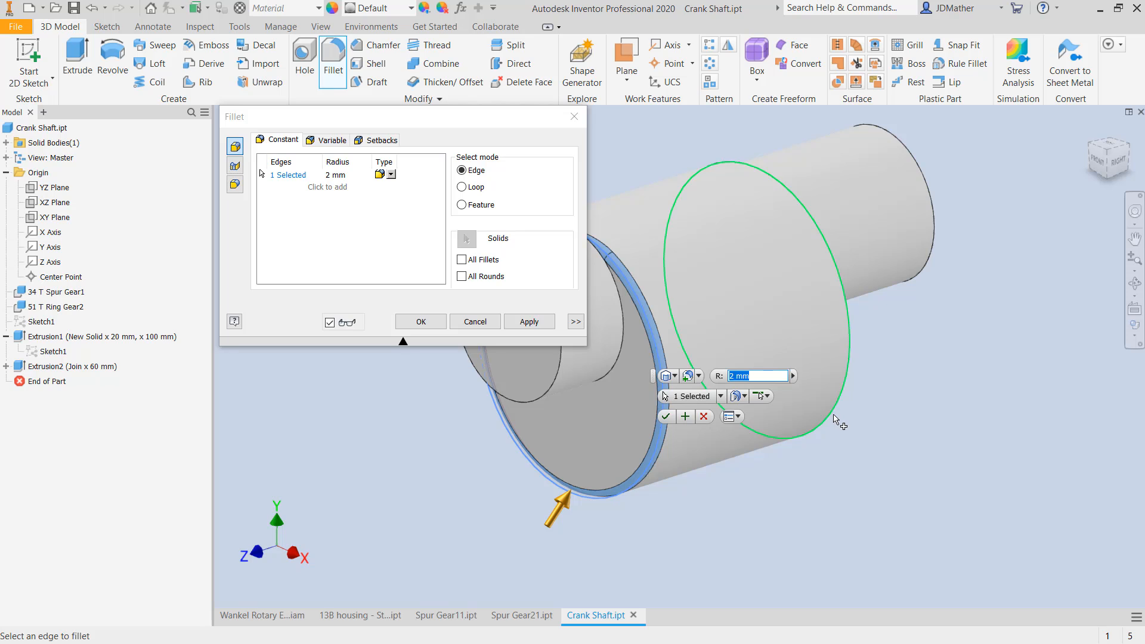
{"action": "left_click", "coordinate": [845, 420]}
{"action": "left_click", "coordinate": [334, 174]}
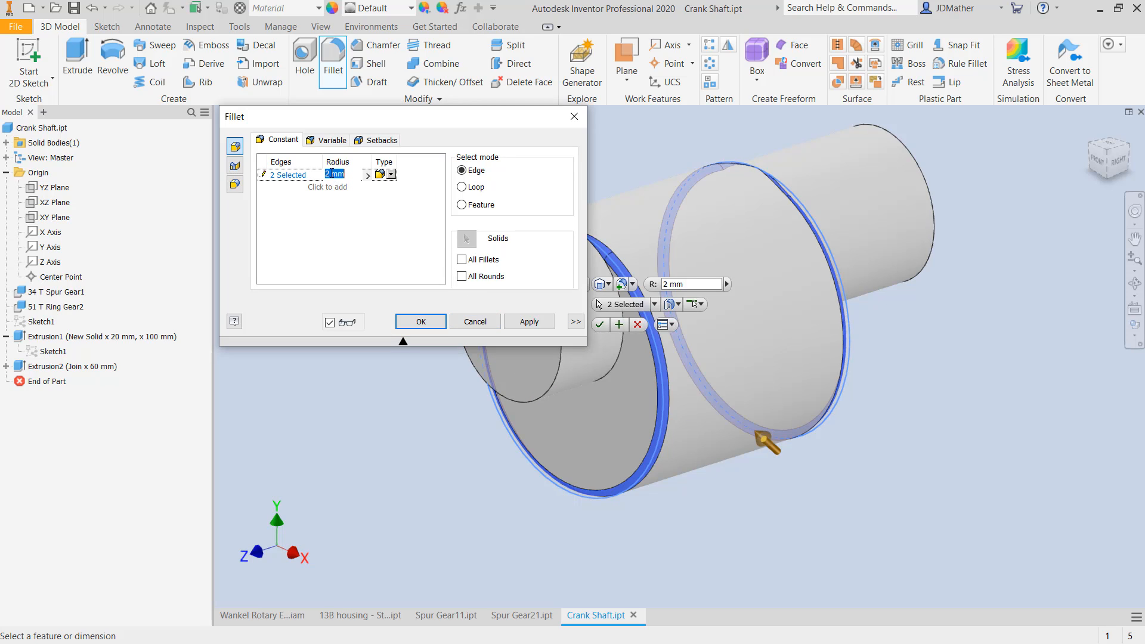
{"action": "type", "text": "0.5"}
{"action": "key", "text": "Return"}
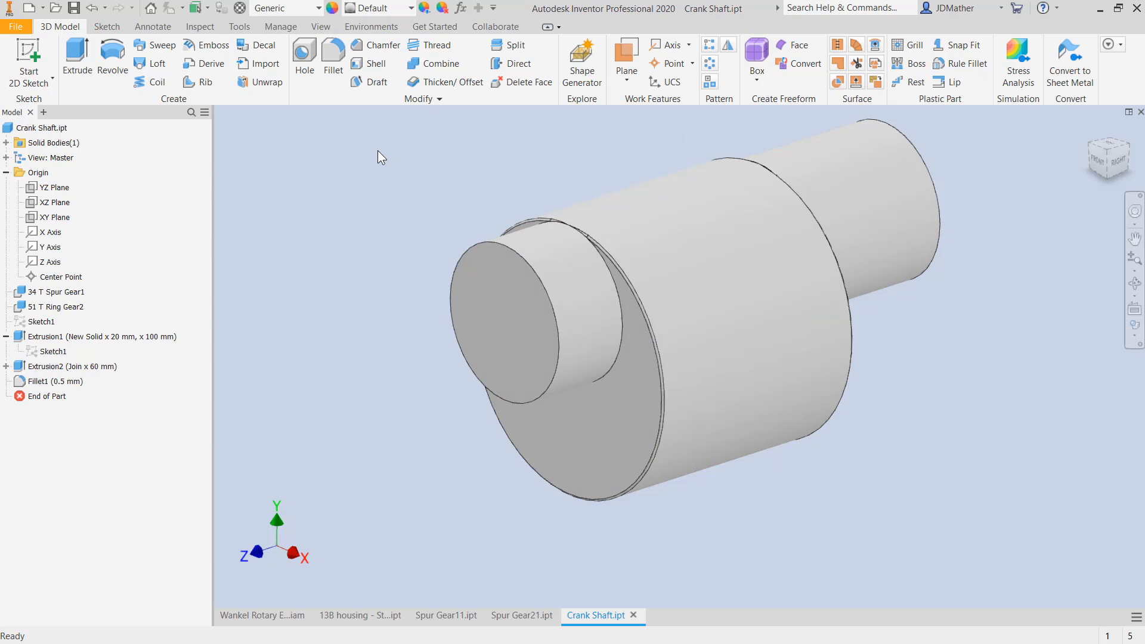
- Chamfer the outer edges at both ends of the small-diameter shaft by 1 mm
{"action": "key", "text": "ctrl+shift+k"}
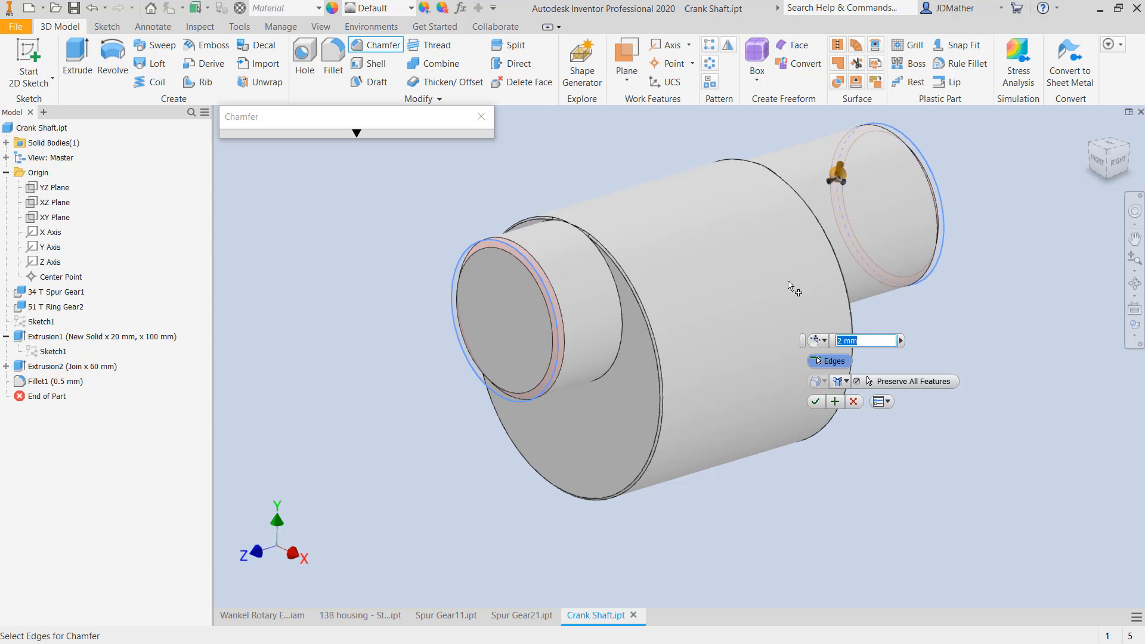
{"action": "middle_click_drag", "start_coordinate": [888, 358], "coordinate": [867, 358]}
{"action": "left_click_drag", "start_coordinate": [869, 341], "coordinate": [688, 319]}
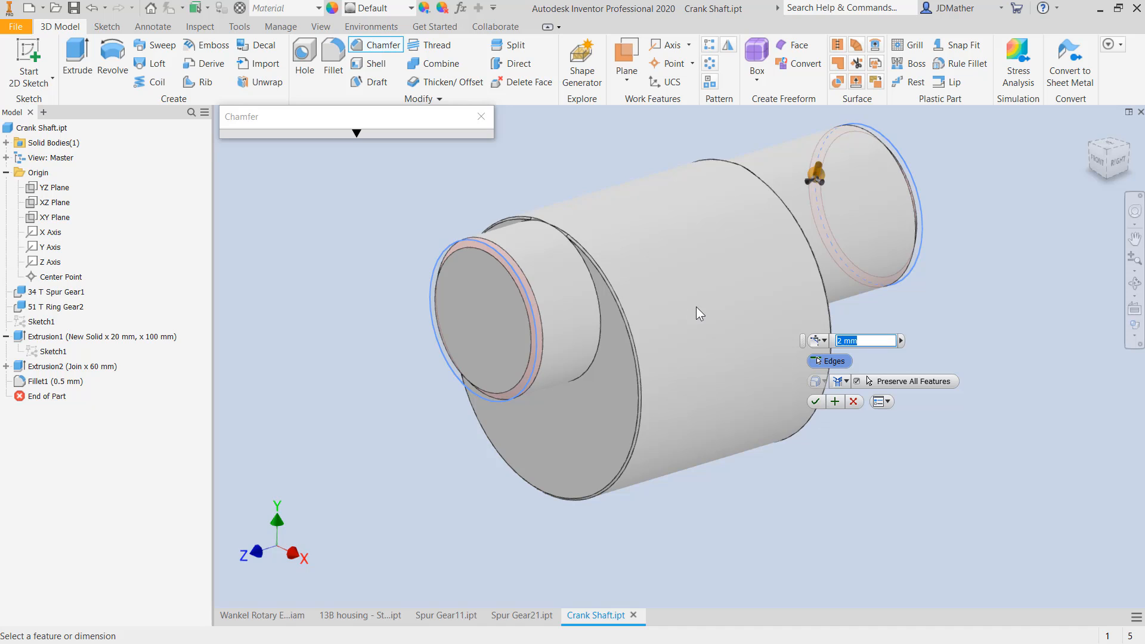
{"action": "type", "text": "1"}
{"action": "key", "text": "Return"}
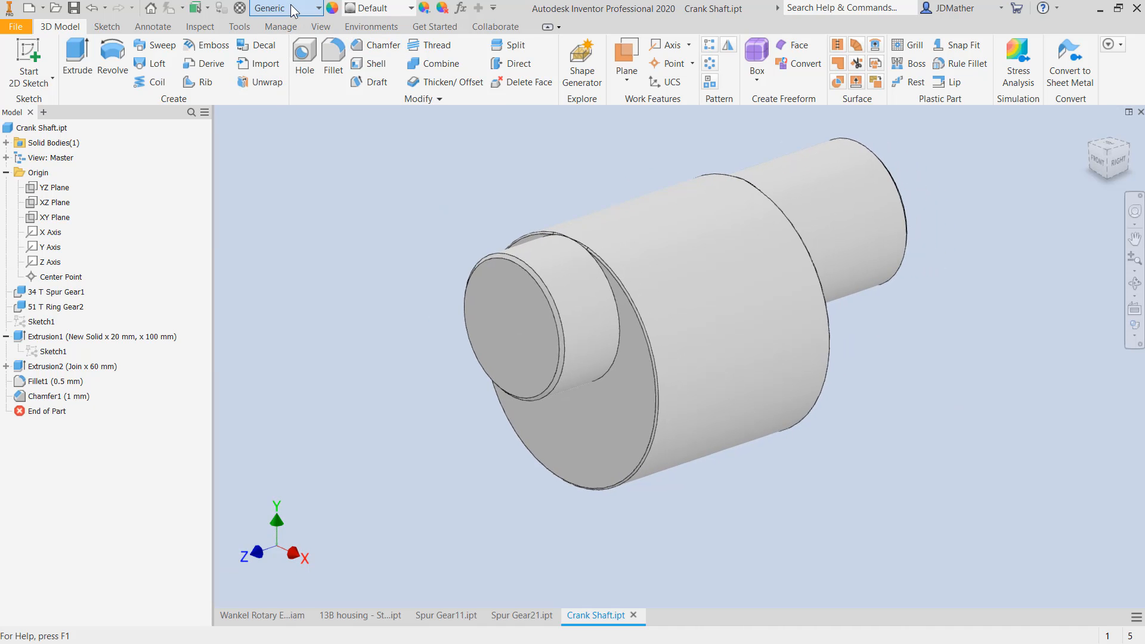
- Assign the Stainless Steel material to the crank shaft part
{"action": "left_click", "coordinate": [291, 7]}
{"action": "left_click_drag", "start_coordinate": [401, 178], "coordinate": [391, 315]}
{"action": "left_click", "coordinate": [364, 294]}
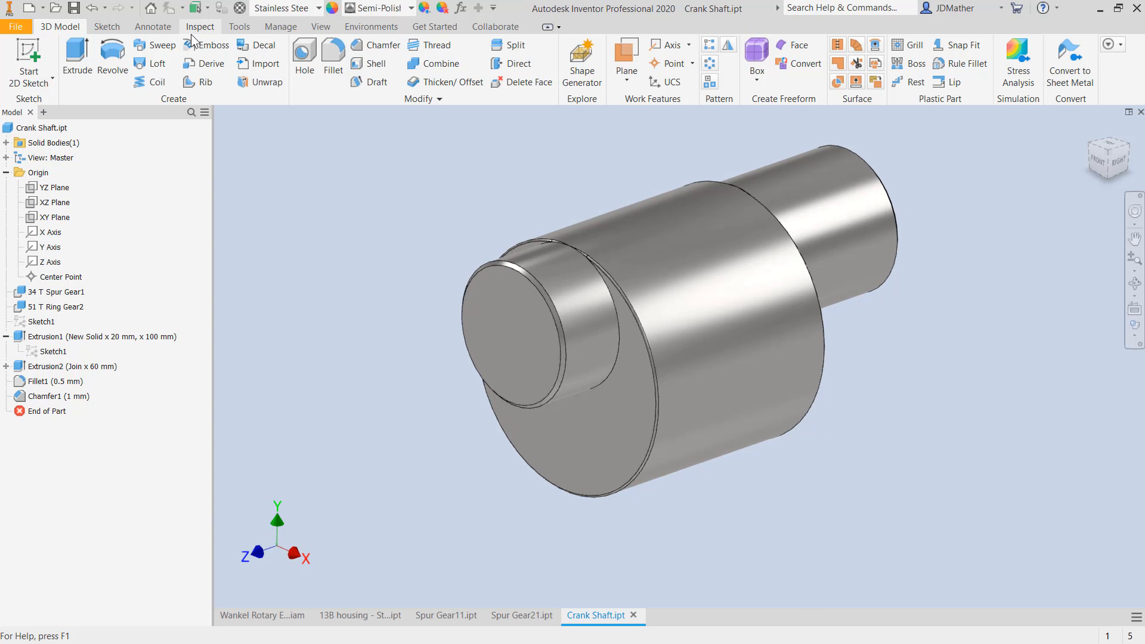
- Switch to the Wankel Rotary Engine assembly and place one instance of Crank Shaft.ipt beside the housing
{"action": "left_click", "coordinate": [266, 615]}
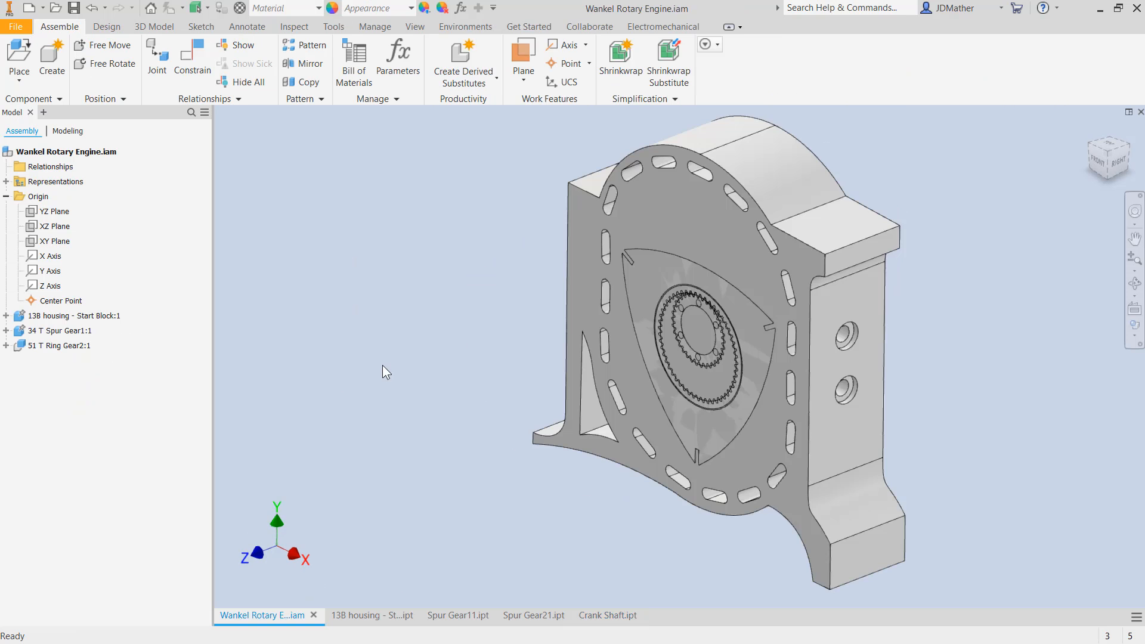
{"action": "key", "text": "p"}
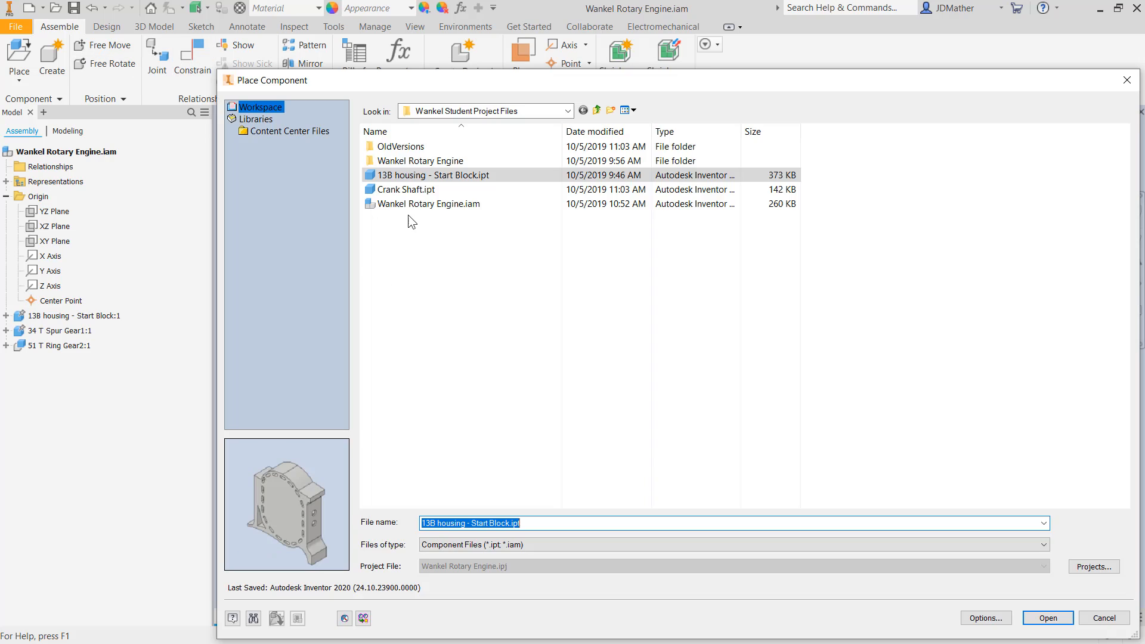
{"action": "double_click", "coordinate": [393, 189]}
{"action": "left_click", "coordinate": [428, 346]}
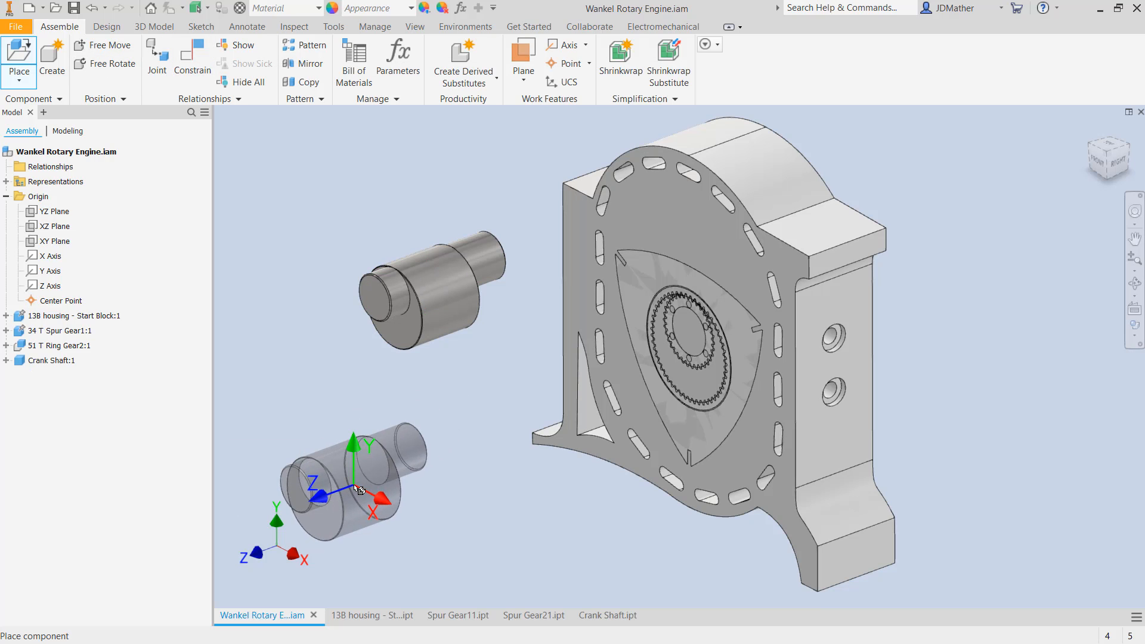
{"action": "key", "text": "Escape"}
- Hide the 13B housing - Start Block component in the assembly
{"action": "scroll", "coordinate": [386, 469], "scroll_direction": "down", "scroll_amount": 2}
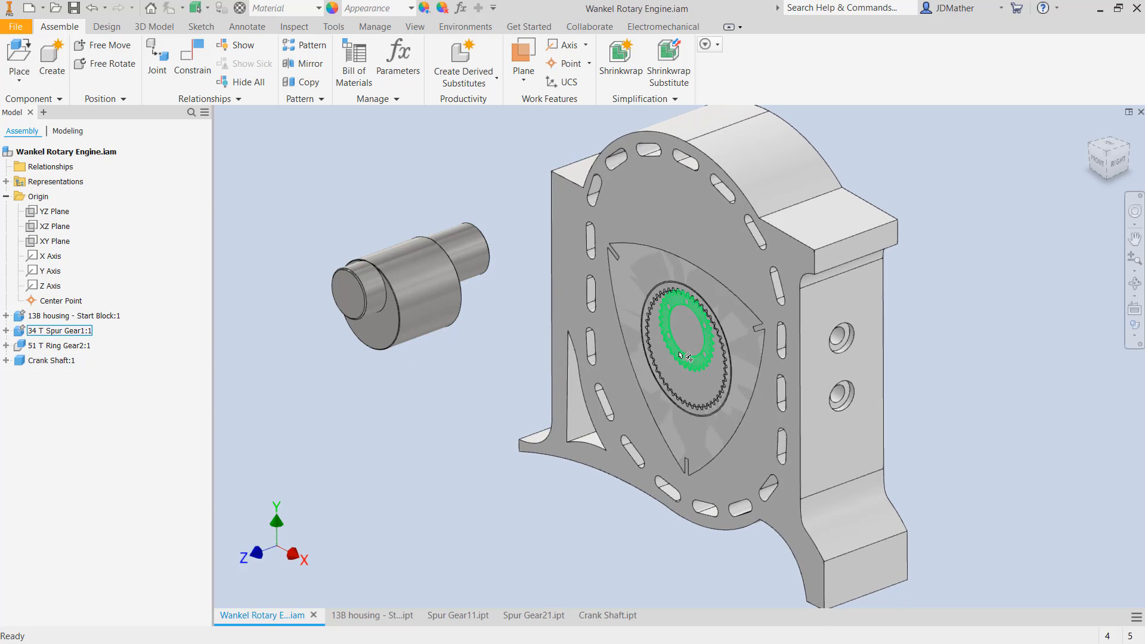
{"action": "left_click_drag", "start_coordinate": [550, 392], "coordinate": [517, 398]}
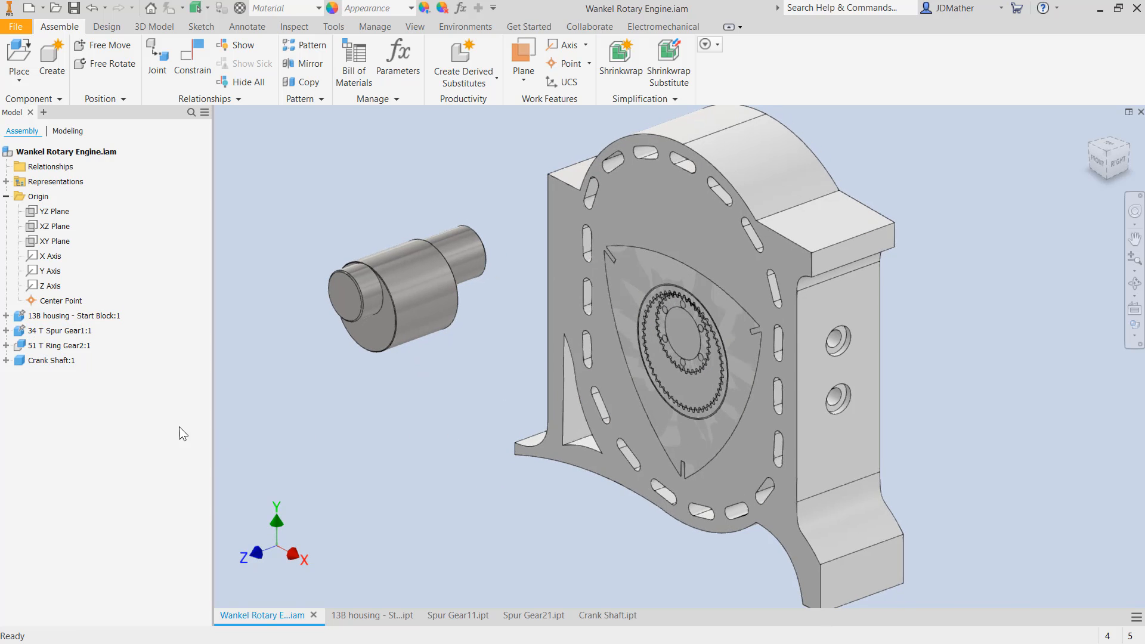
{"action": "right_click", "coordinate": [39, 316]}
{"action": "left_click", "coordinate": [66, 470]}
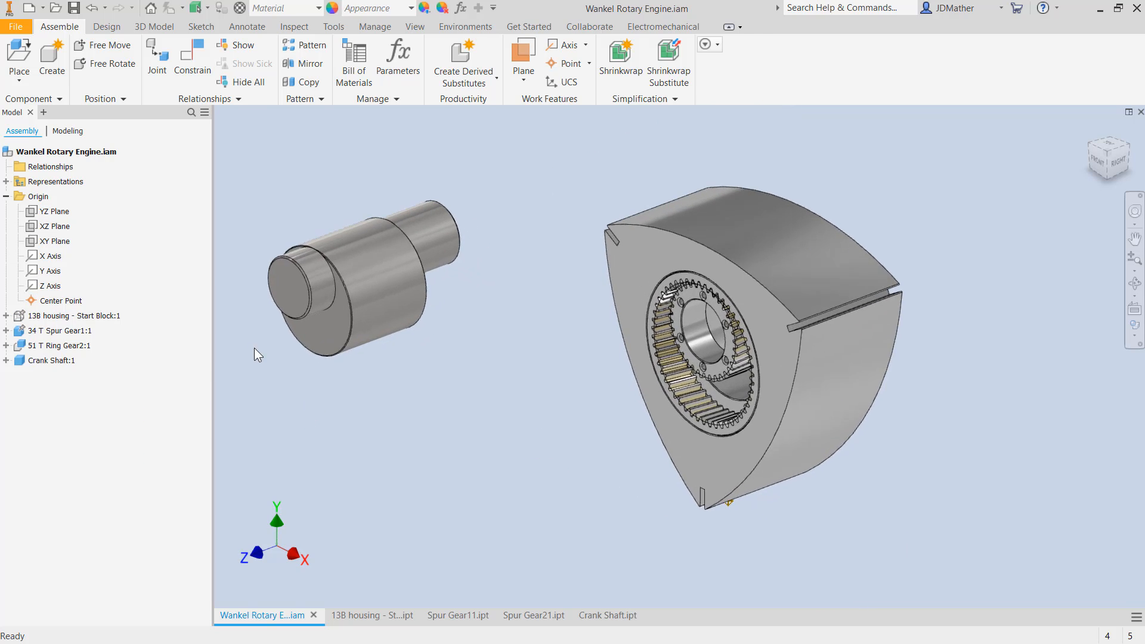
- Add an aligned Insert constraint with 0 mm offset between the crank shaft's short-end edge and the 34 T spur gear's bore edge
{"action": "left_click", "coordinate": [192, 64]}
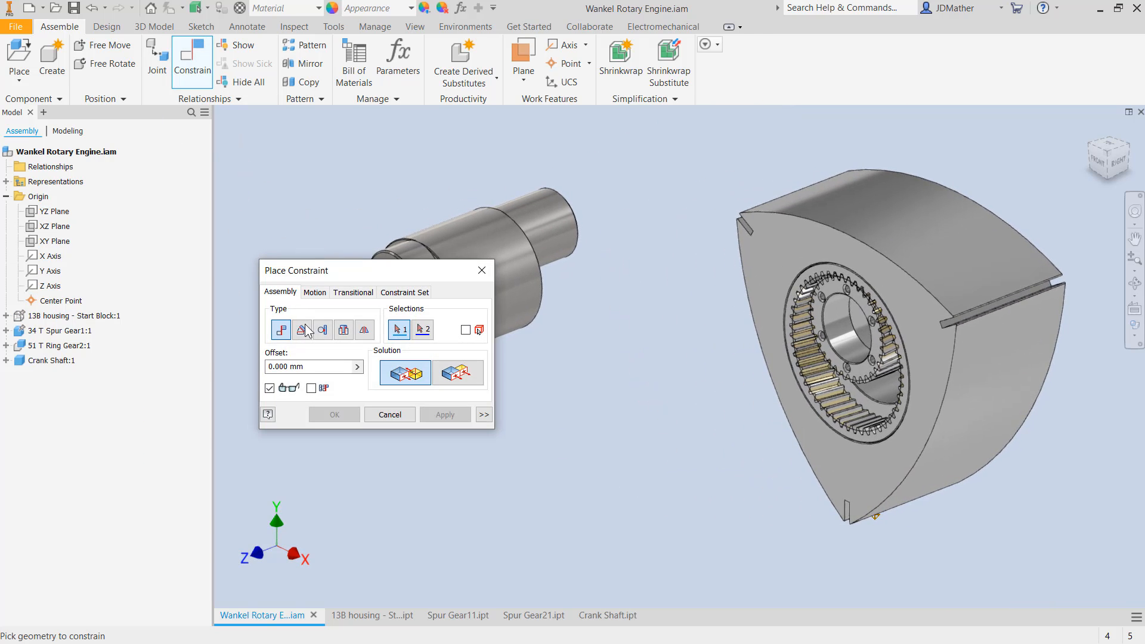
{"action": "left_click", "coordinate": [345, 336]}
{"action": "scroll", "coordinate": [555, 323], "scroll_direction": "down", "scroll_amount": 8}
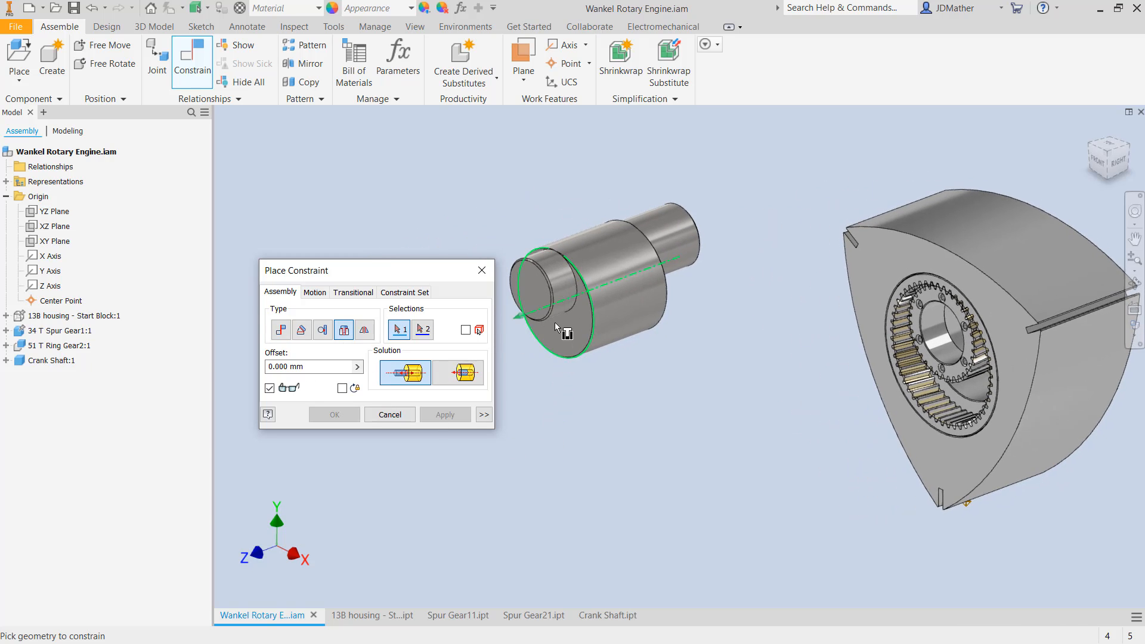
{"action": "left_click", "coordinate": [530, 293]}
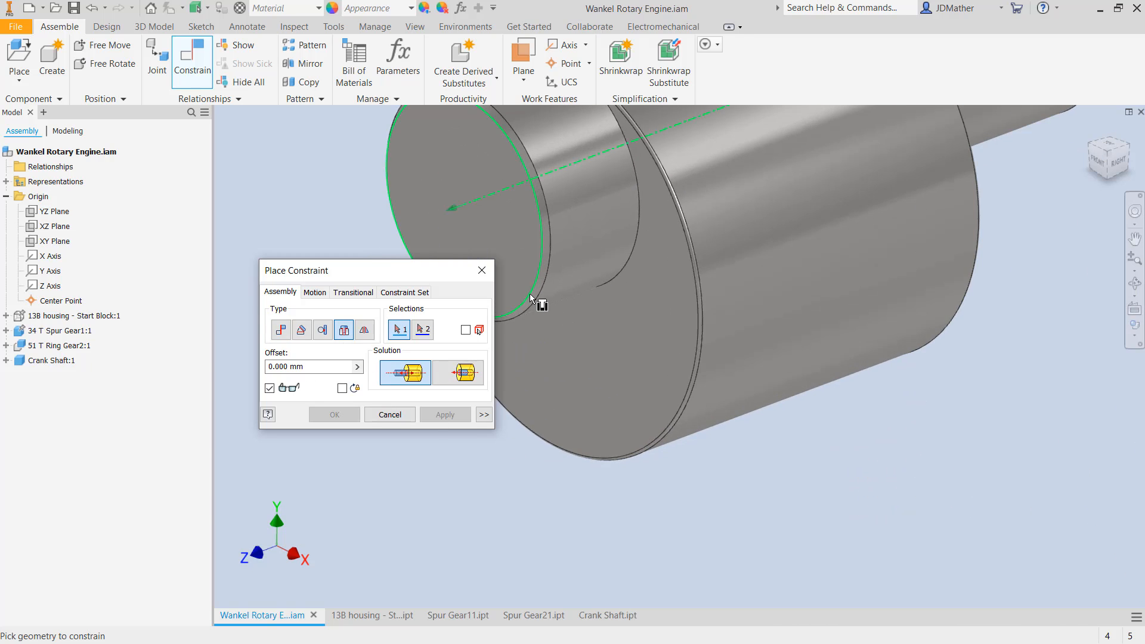
{"action": "scroll", "coordinate": [530, 294], "scroll_direction": "up", "scroll_amount": 5}
{"action": "scroll", "coordinate": [796, 468], "scroll_direction": "down", "scroll_amount": 8}
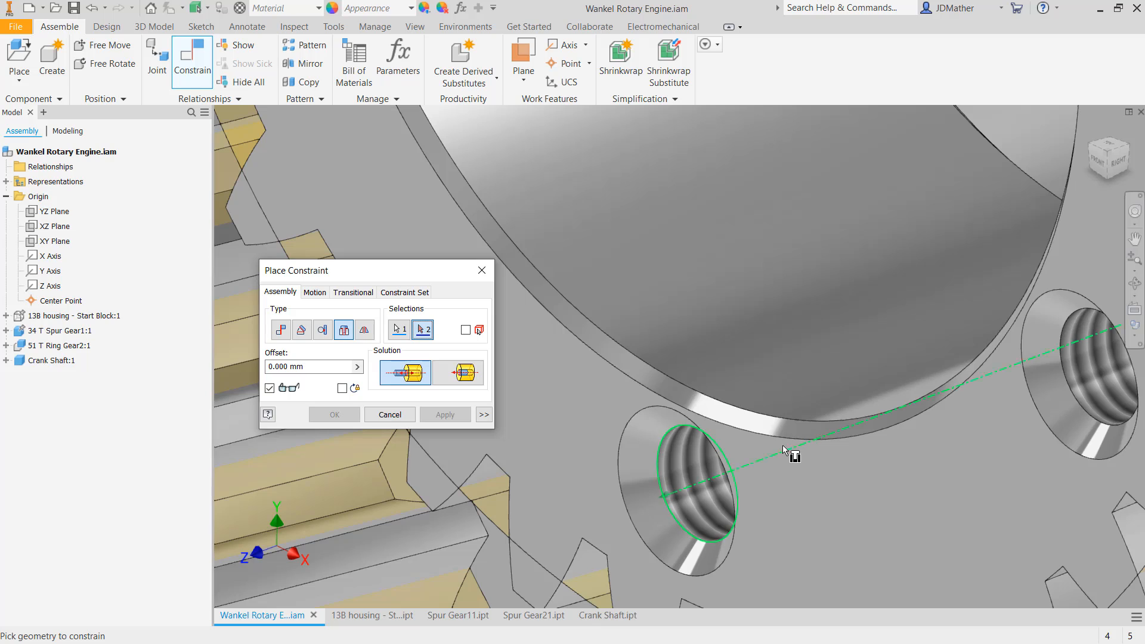
{"action": "left_click", "coordinate": [781, 438]}
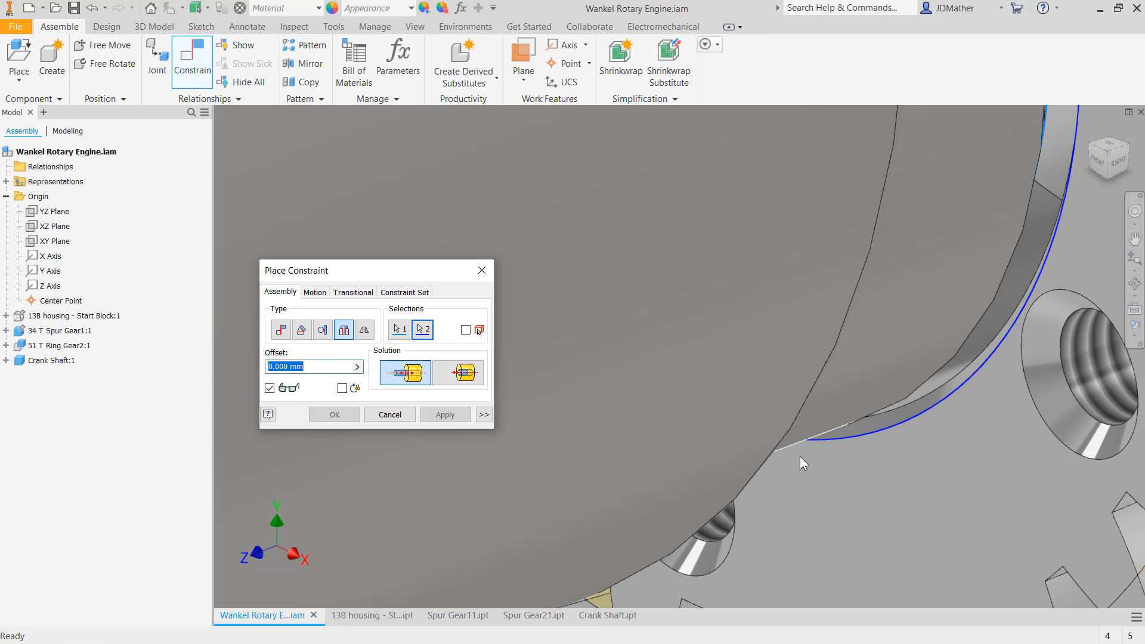
{"action": "scroll", "coordinate": [800, 456], "scroll_direction": "up", "scroll_amount": 5}
{"action": "left_click", "coordinate": [458, 373]}
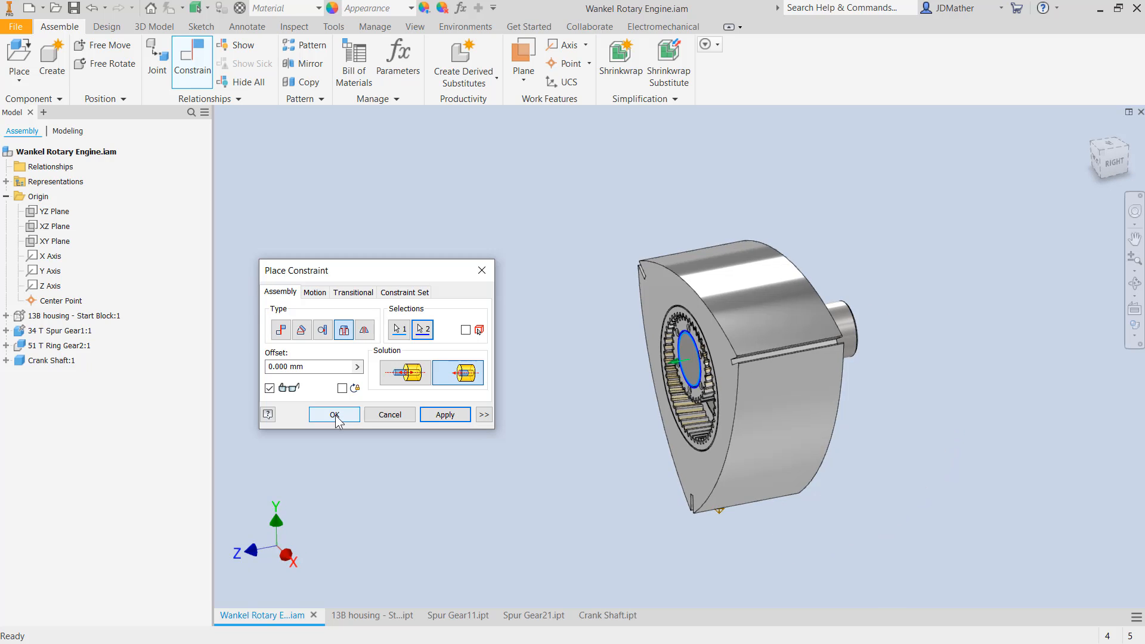
{"action": "left_click", "coordinate": [335, 415]}
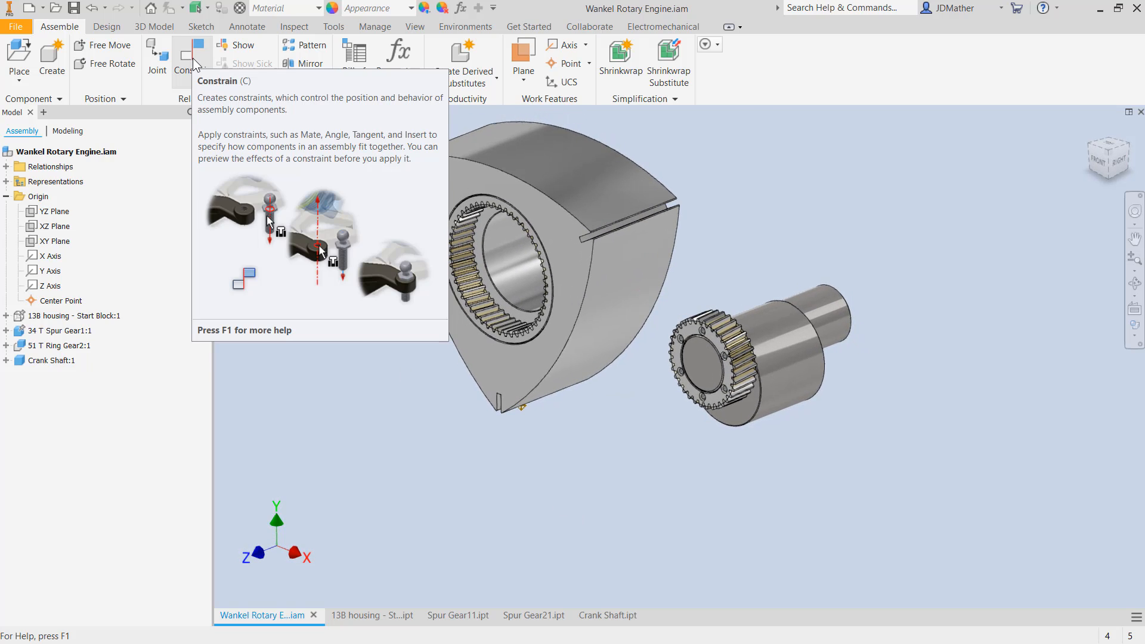
- Add an aligned Insert constraint between the ring gear rotor's bore edge and the eccentric's front edge at 0 mm offset, and save the assembly
{"action": "left_click", "coordinate": [199, 80]}
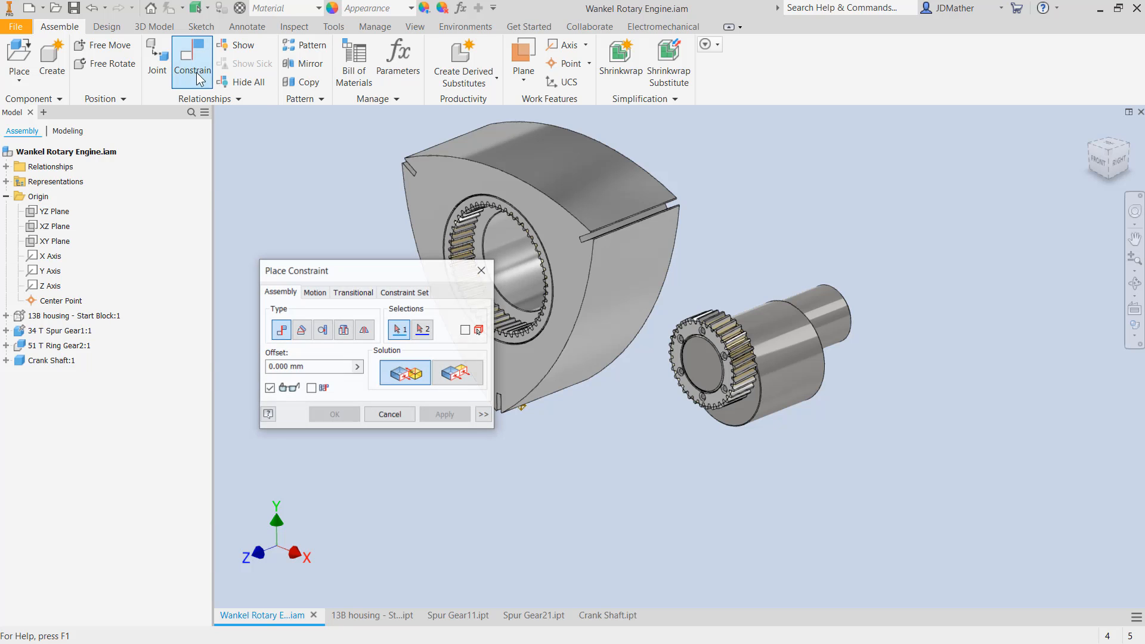
{"action": "scroll", "coordinate": [543, 400], "scroll_direction": "down", "scroll_amount": 6}
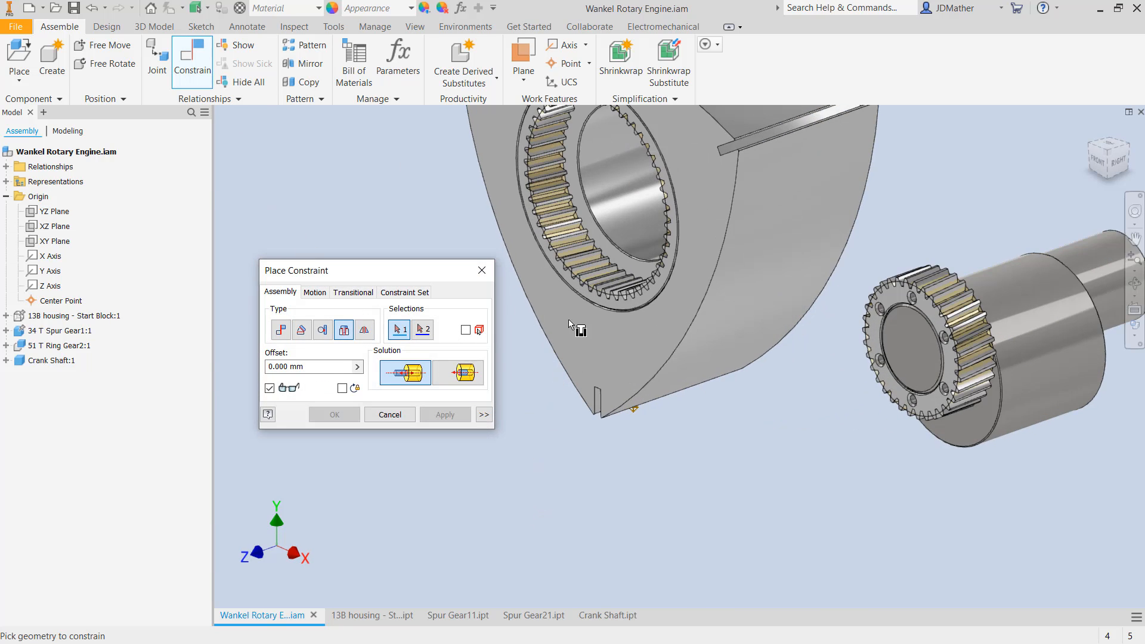
{"action": "left_click", "coordinate": [658, 226]}
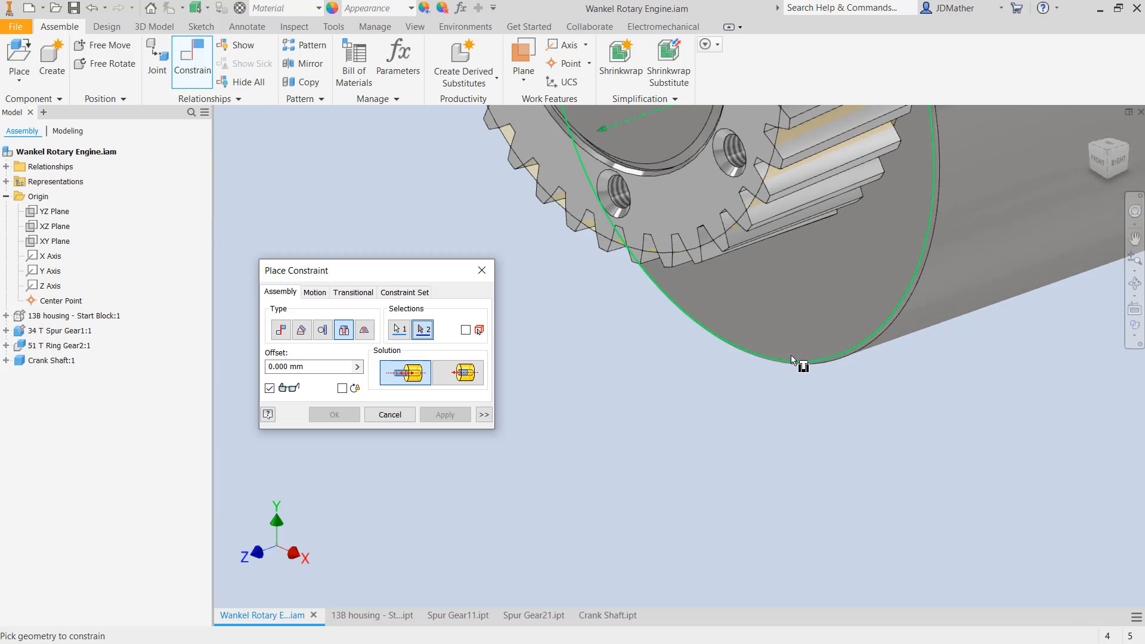
{"action": "left_click", "coordinate": [803, 365]}
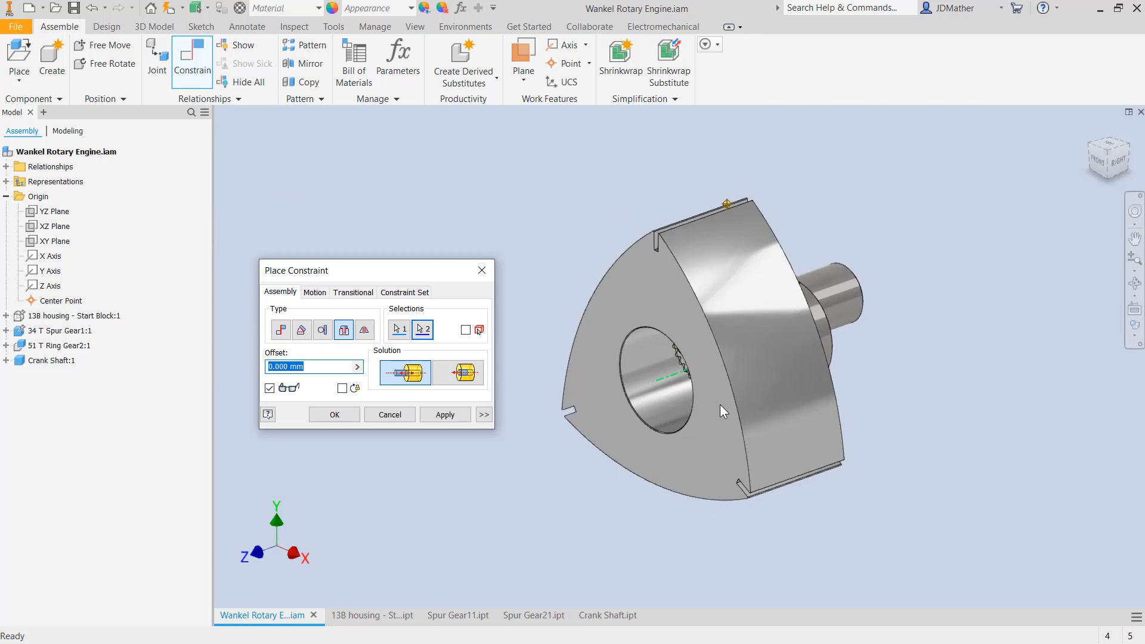
{"action": "left_click", "coordinate": [459, 374]}
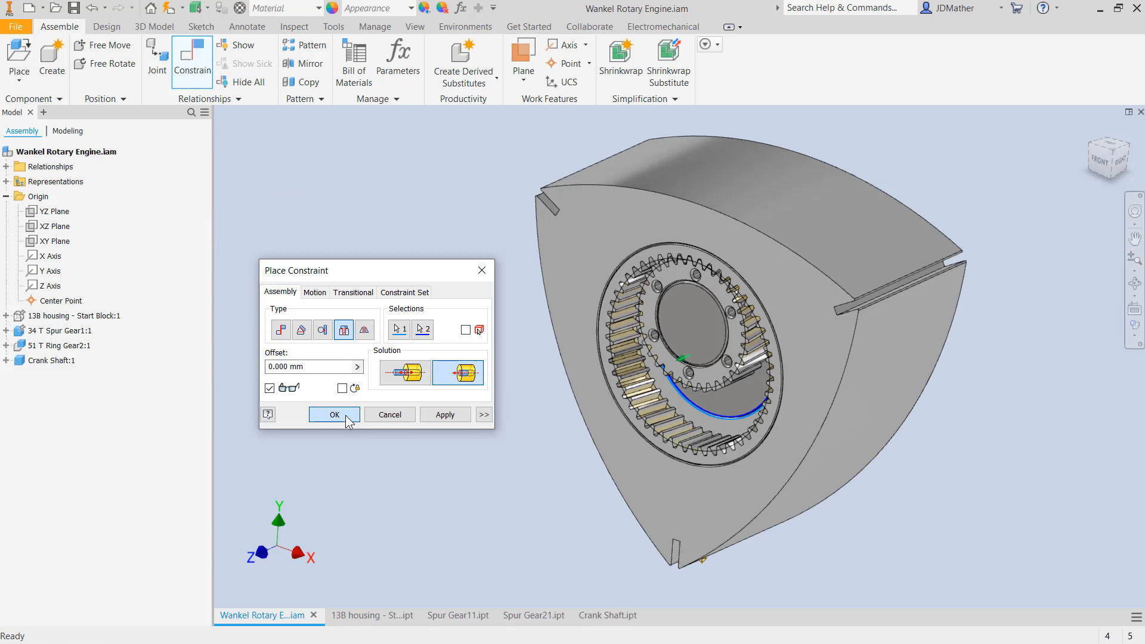
{"action": "left_click", "coordinate": [346, 416]}
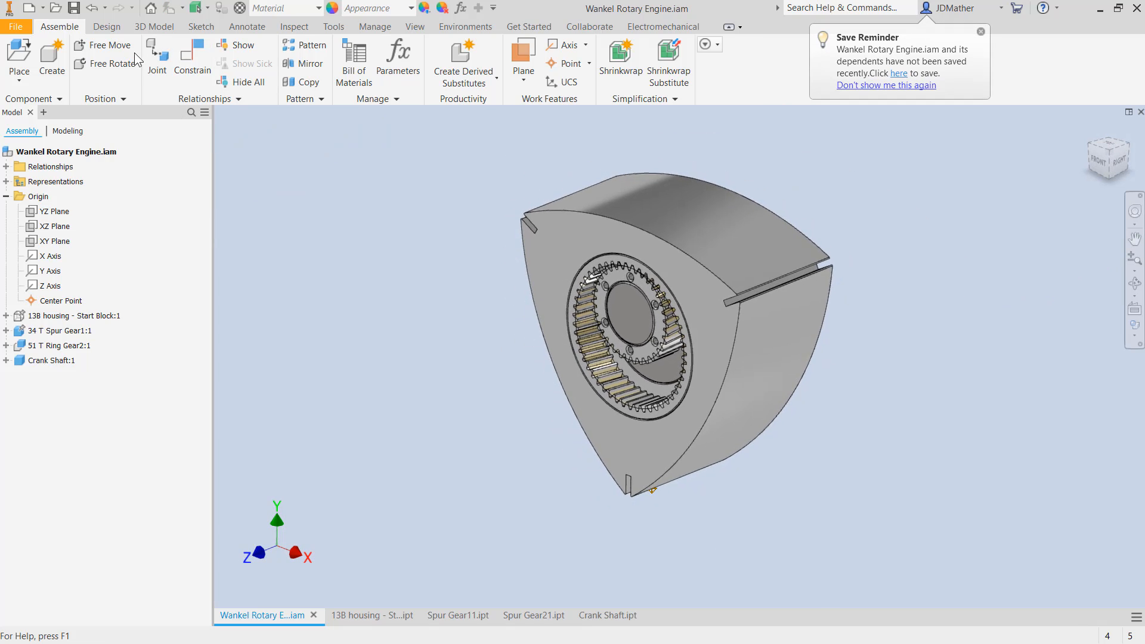
{"action": "left_click", "coordinate": [74, 8]}
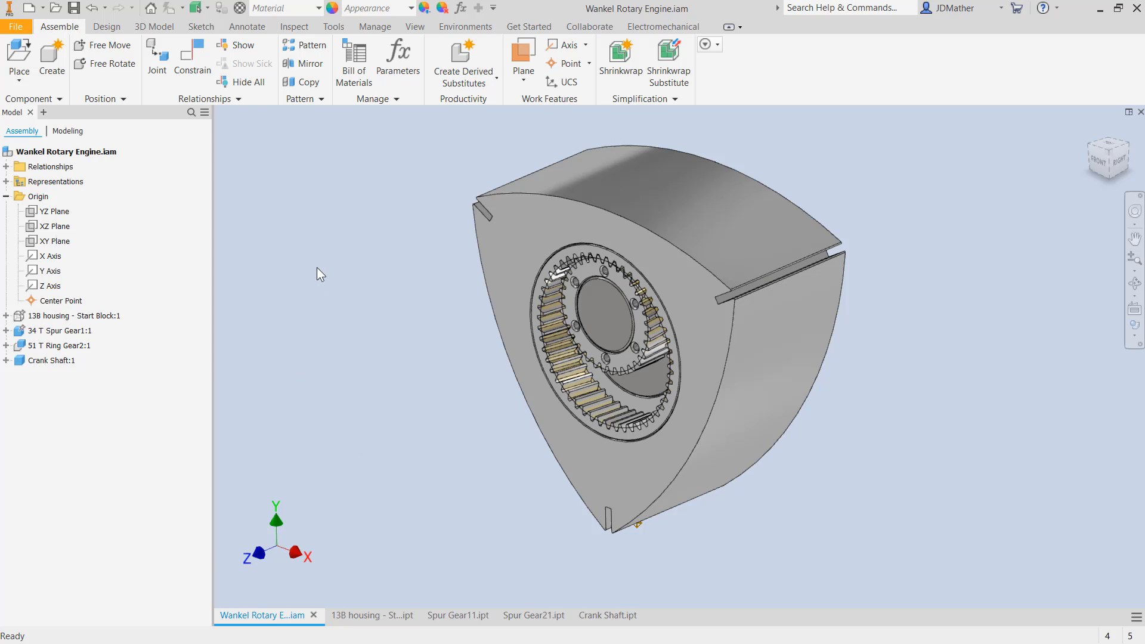
- Add a Mate constraint with 0 mm offset between the 51 T ring gear's YZ plane and the assembly's YZ plane
{"action": "key", "text": "c"}
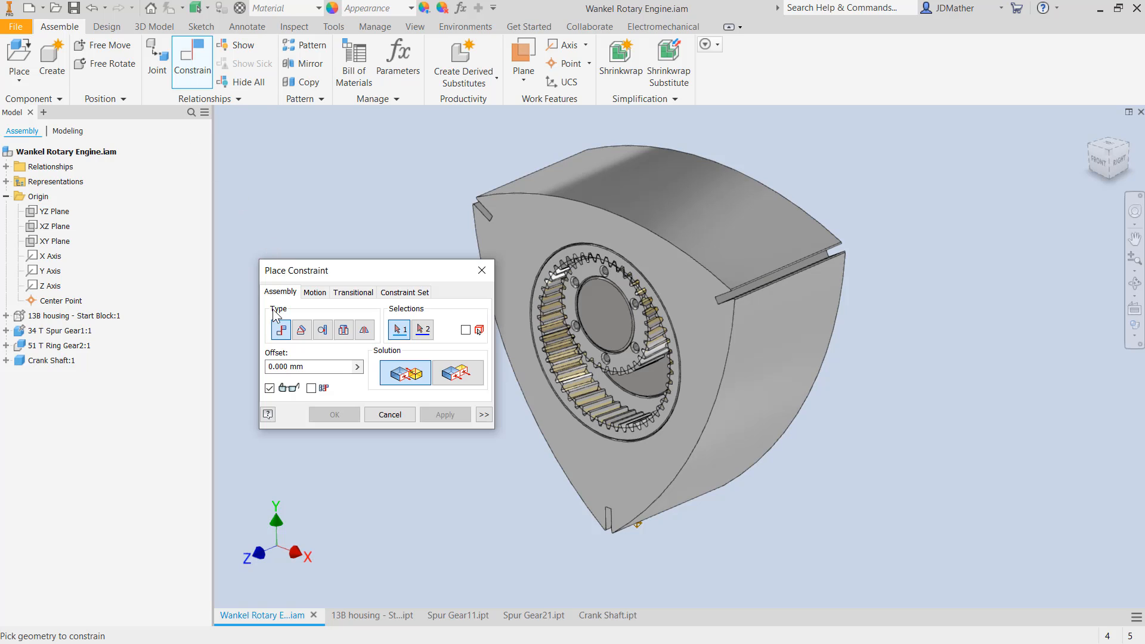
{"action": "left_click", "coordinate": [6, 346]}
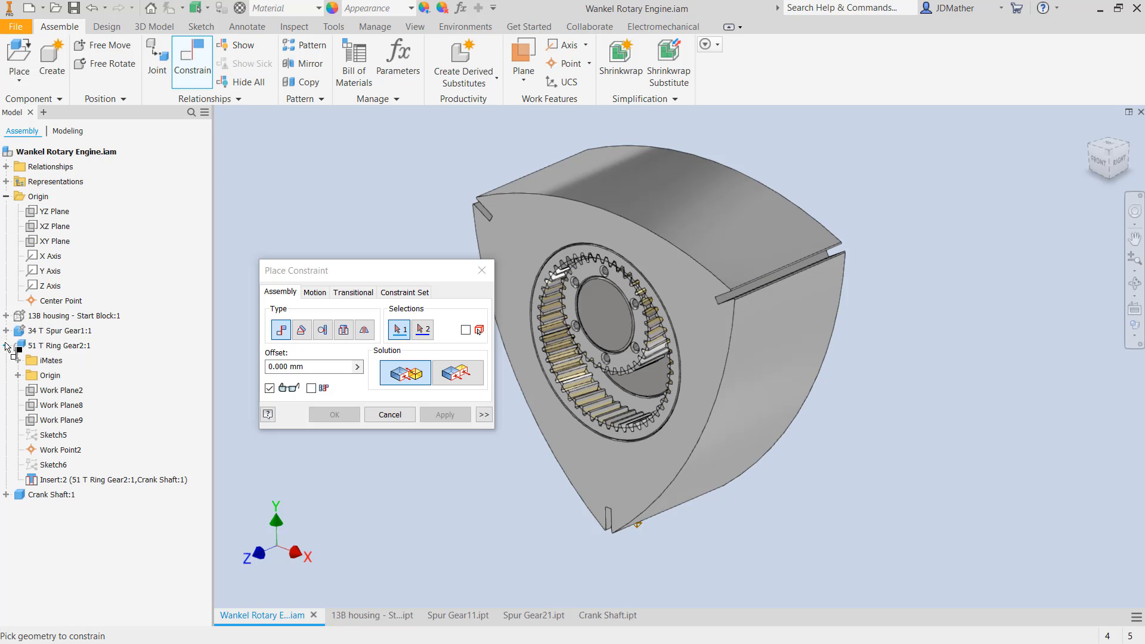
{"action": "left_click", "coordinate": [18, 375]}
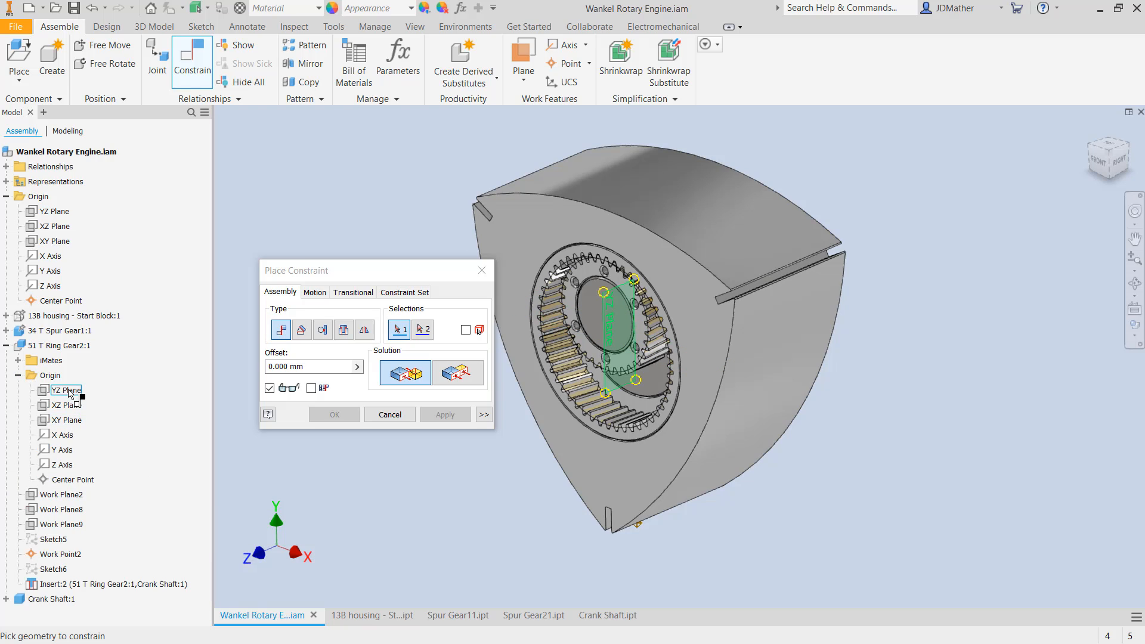
{"action": "left_click", "coordinate": [67, 390]}
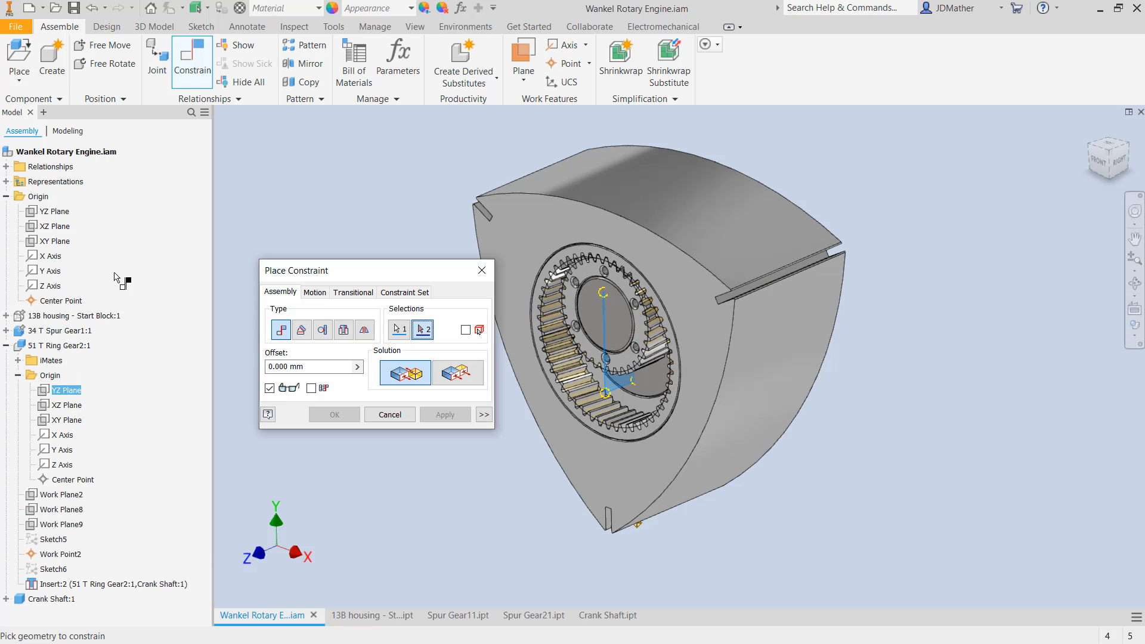
{"action": "left_click", "coordinate": [49, 218]}
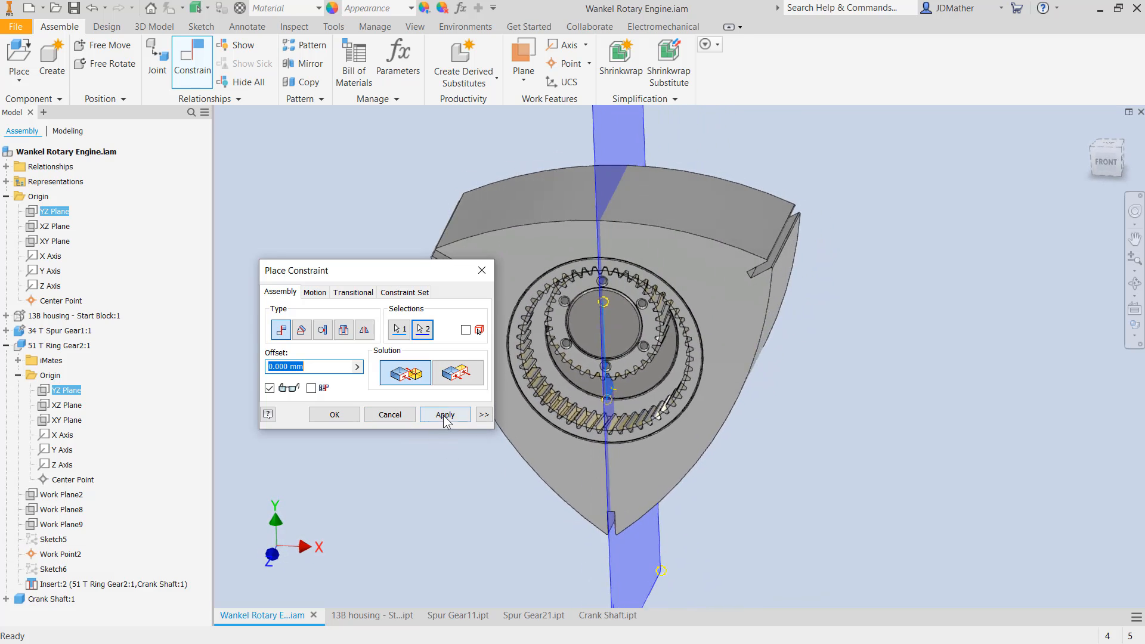
{"action": "left_click", "coordinate": [458, 377]}
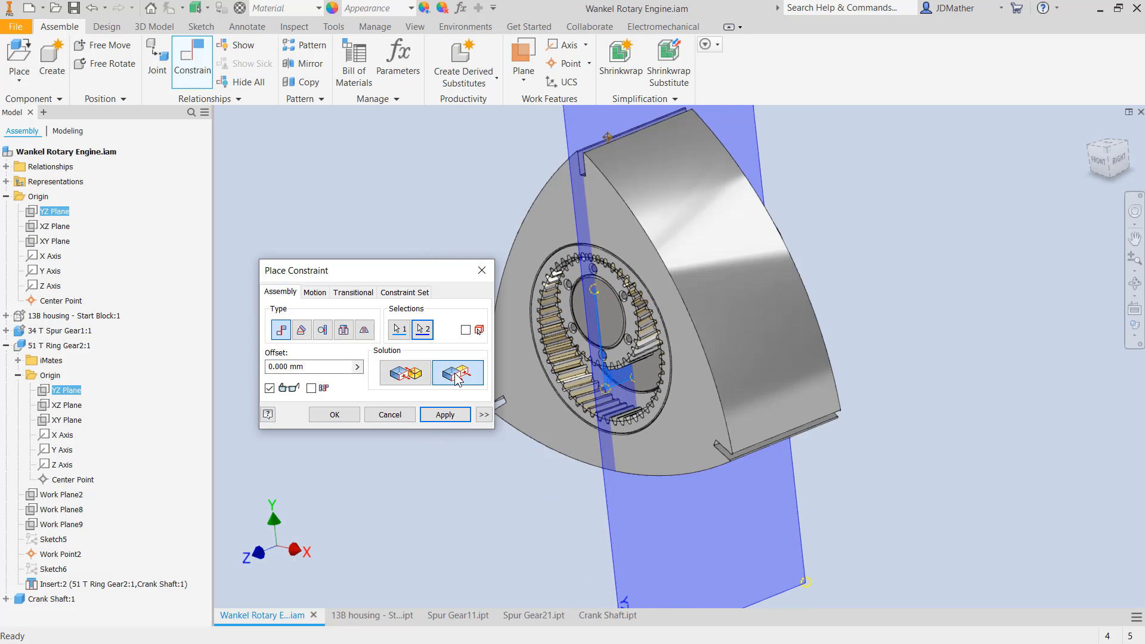
{"action": "left_click", "coordinate": [415, 379]}
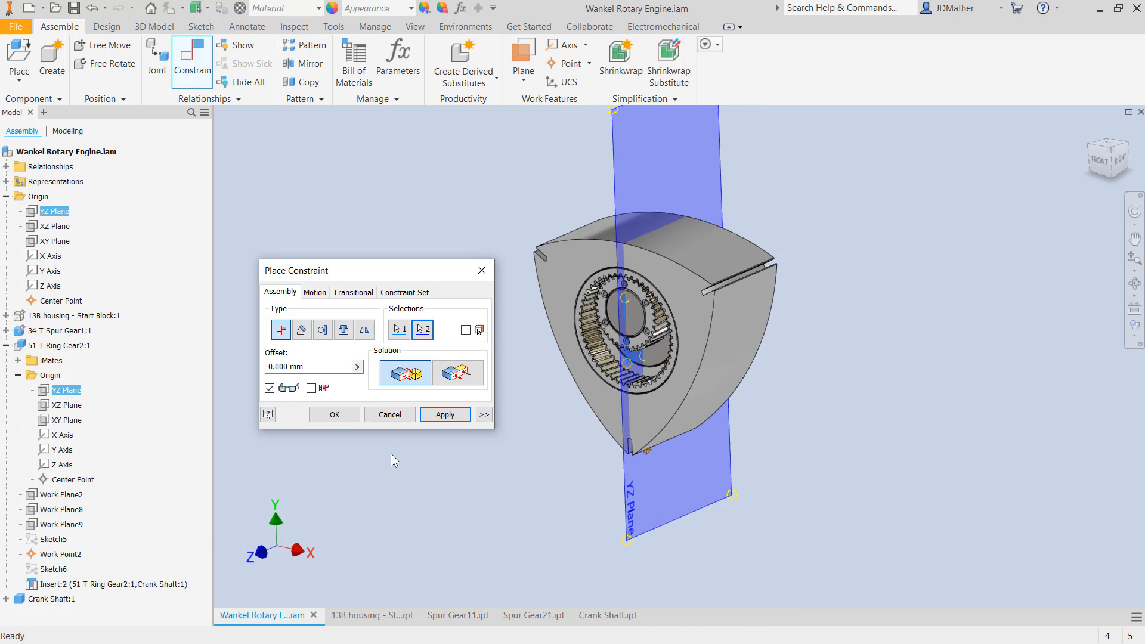
{"action": "left_click", "coordinate": [335, 415]}
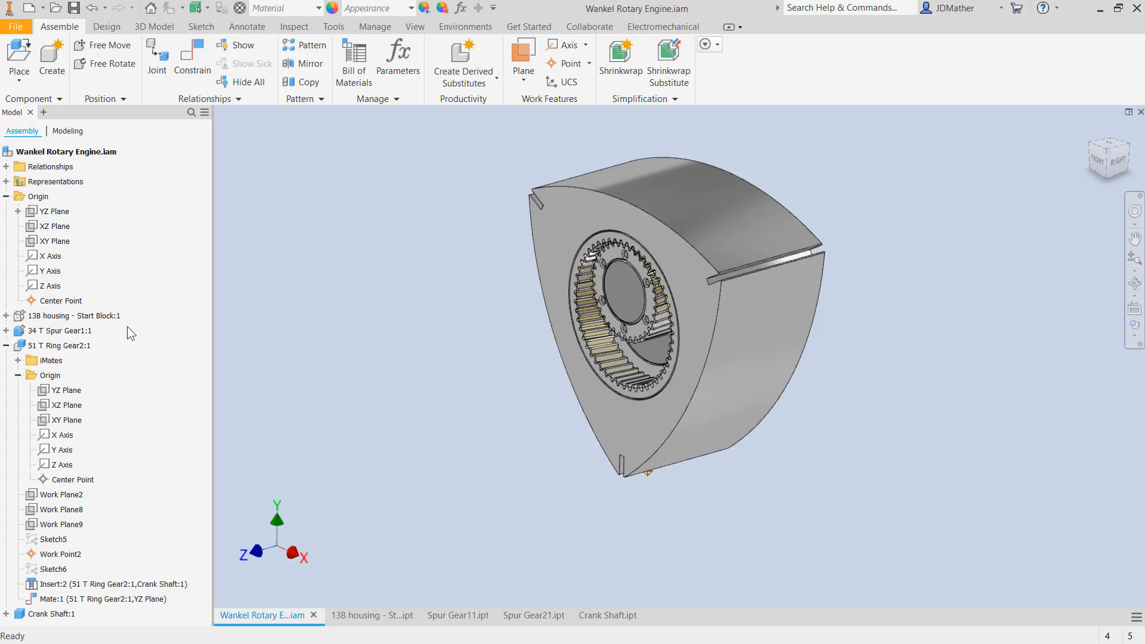
- Rename the mate constraint in the assembly's Relationships folder as Home Position - Suppress This
{"action": "left_click", "coordinate": [6, 166]}
{"action": "left_click", "coordinate": [53, 212]}
{"action": "left_click", "coordinate": [60, 213]}
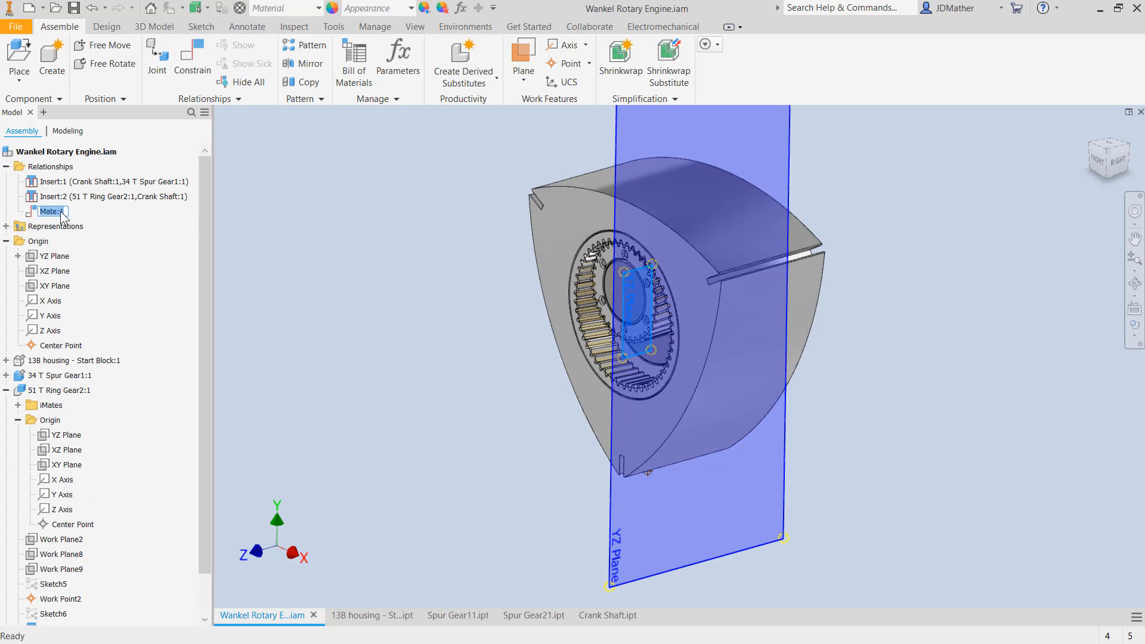
{"action": "type", "text": "Home Position - Suppress This"}
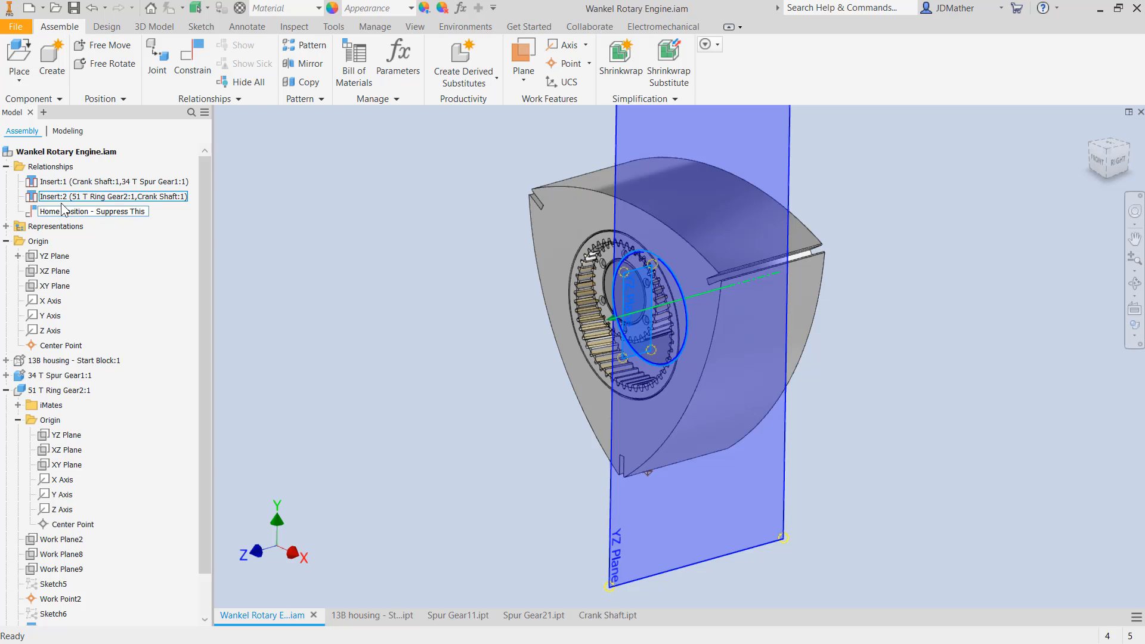
{"action": "key", "text": "Return"}
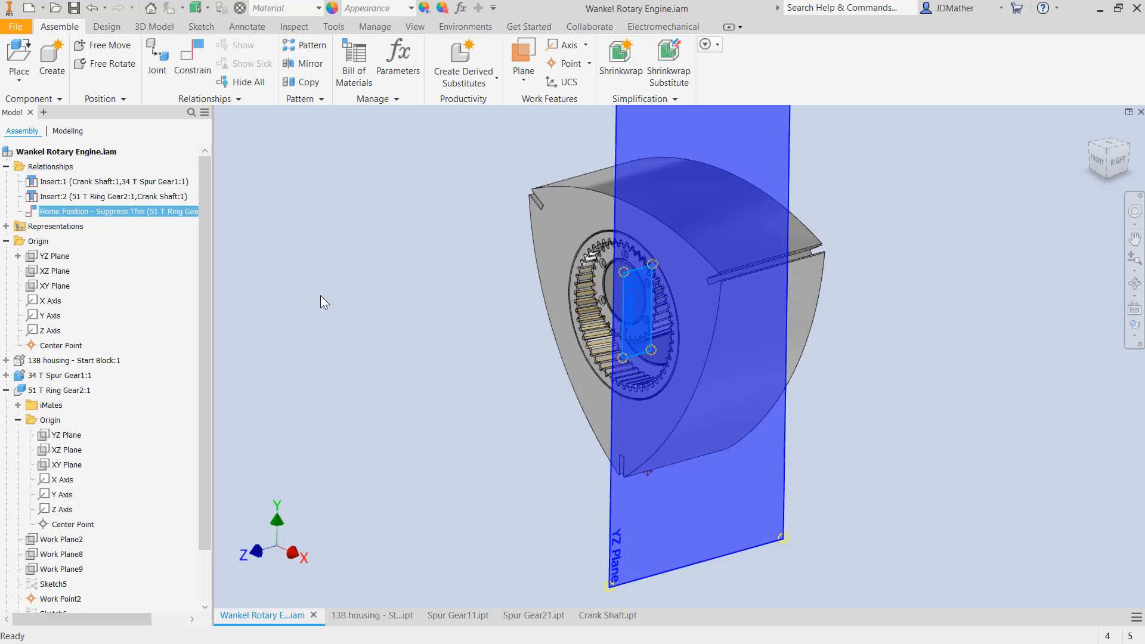
{"action": "left_click", "coordinate": [454, 372]}
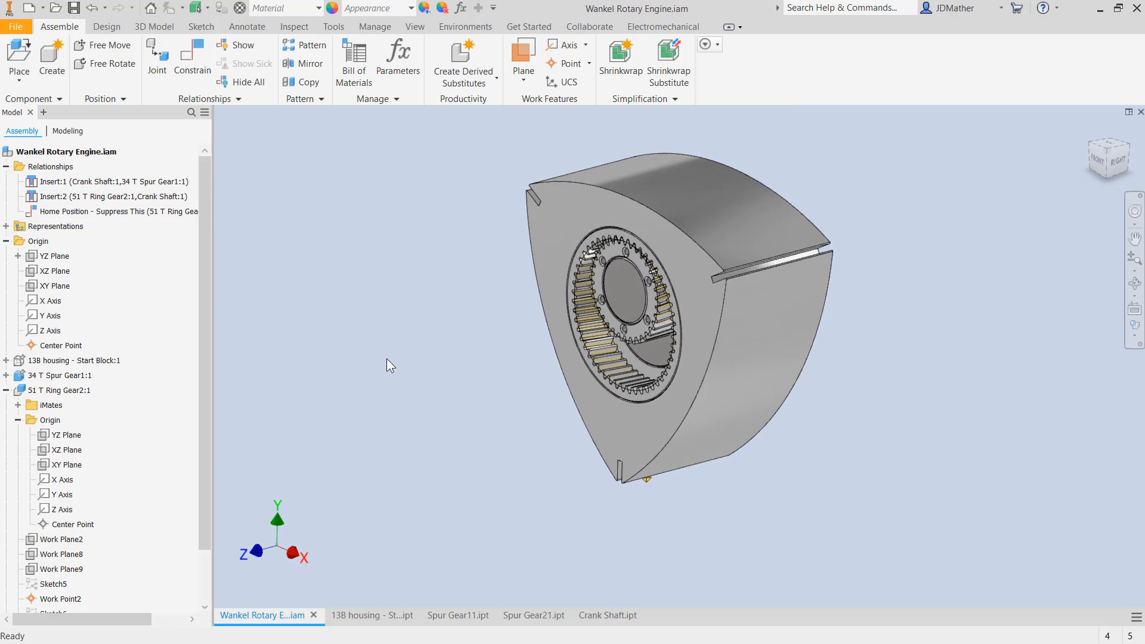
{"action": "left_click", "coordinate": [689, 461]}
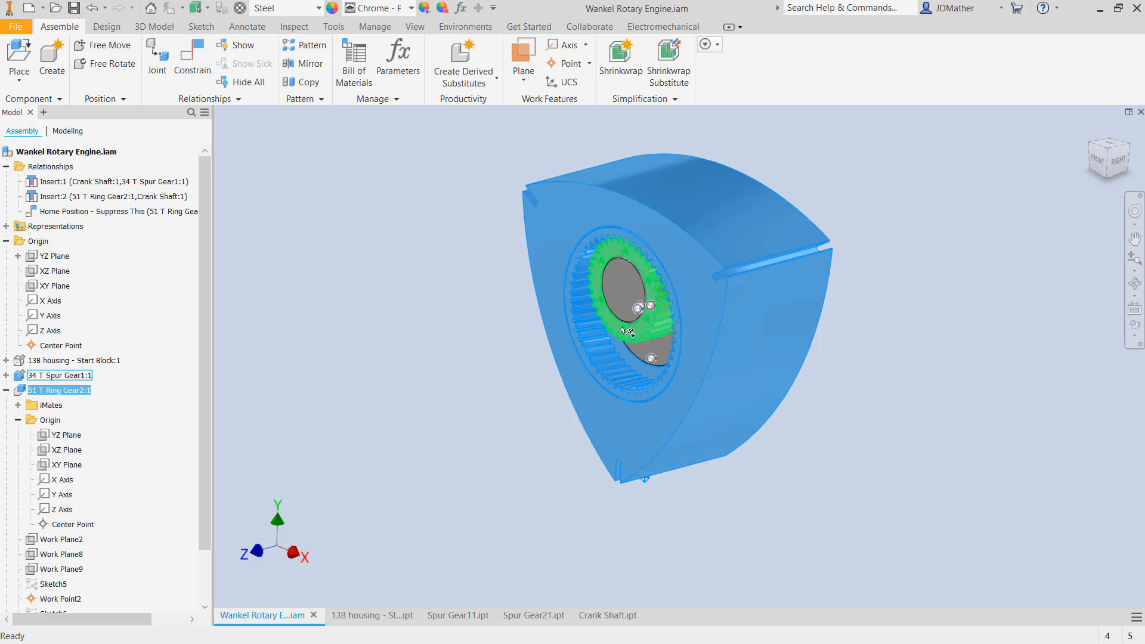
{"action": "left_click", "coordinate": [660, 351]}
{"action": "left_click", "coordinate": [447, 428]}
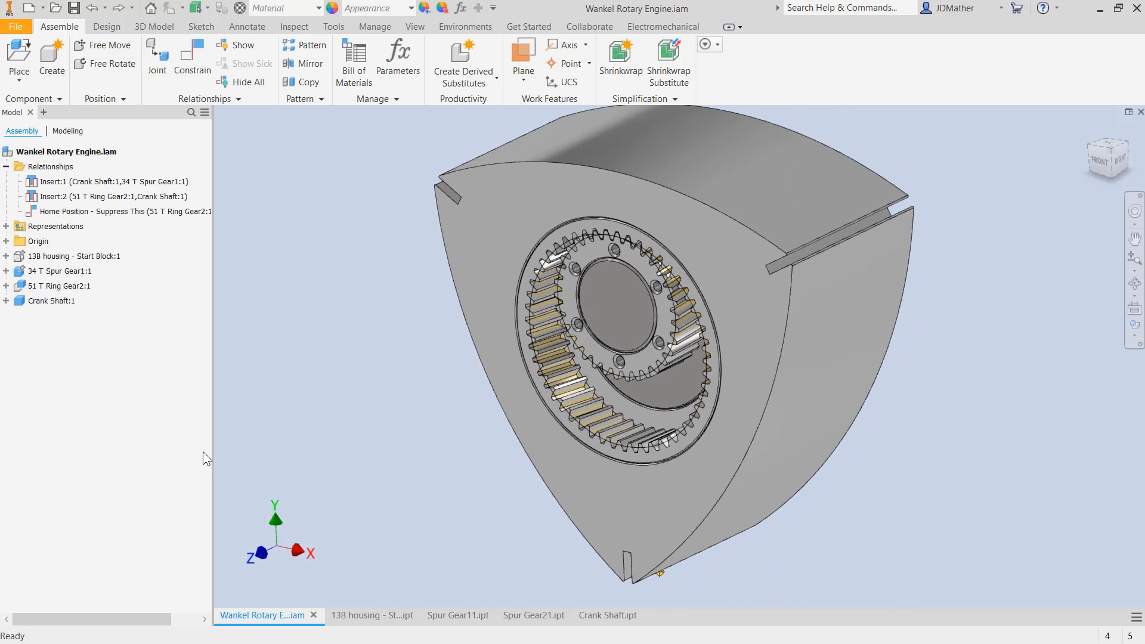
- Add a forward Rotation motion constraint with a 1.5 ratio from the ring gear's pitch circle to the 34 T spur gear's pitch circle
{"action": "left_click", "coordinate": [199, 60]}
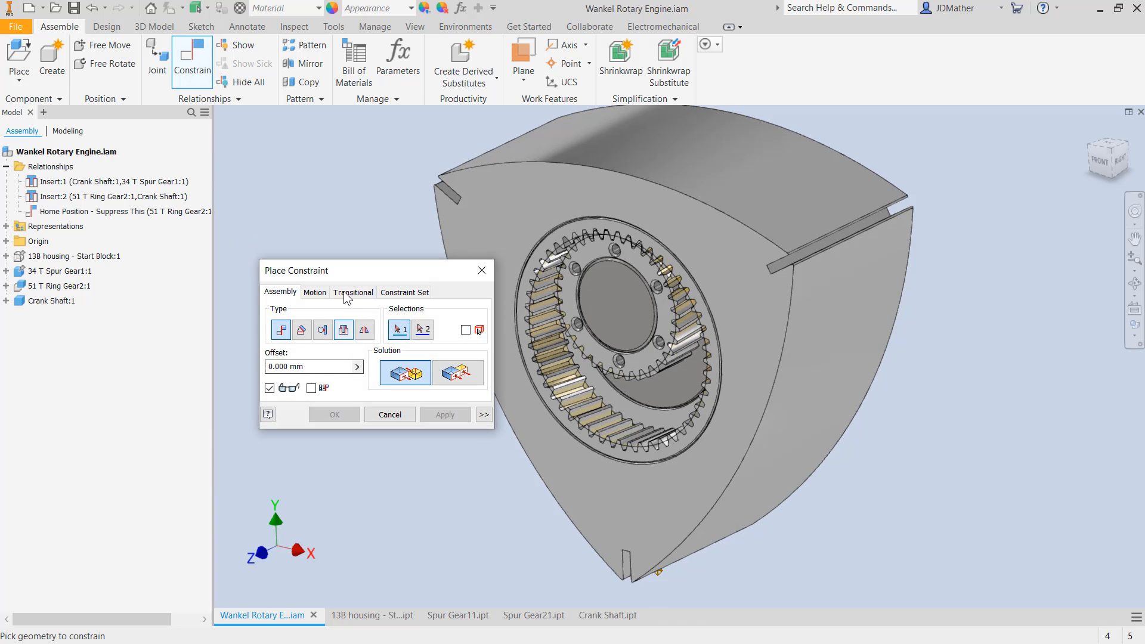
{"action": "left_click", "coordinate": [315, 293]}
{"action": "scroll", "coordinate": [525, 487], "scroll_direction": "up", "scroll_amount": 4}
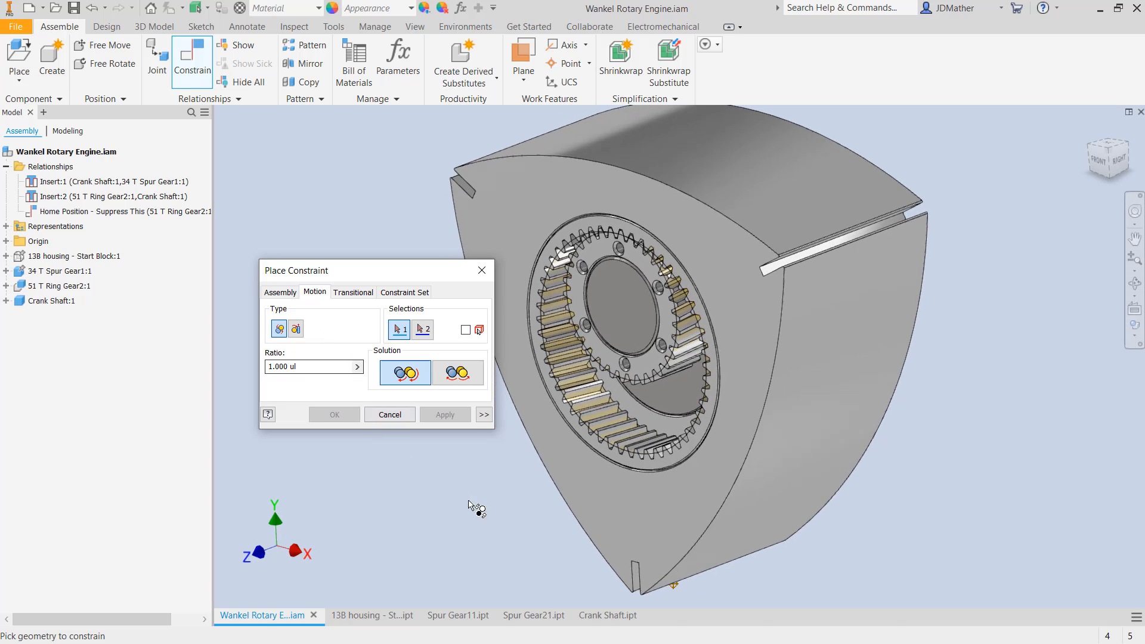
{"action": "scroll", "coordinate": [600, 435], "scroll_direction": "up", "scroll_amount": 3}
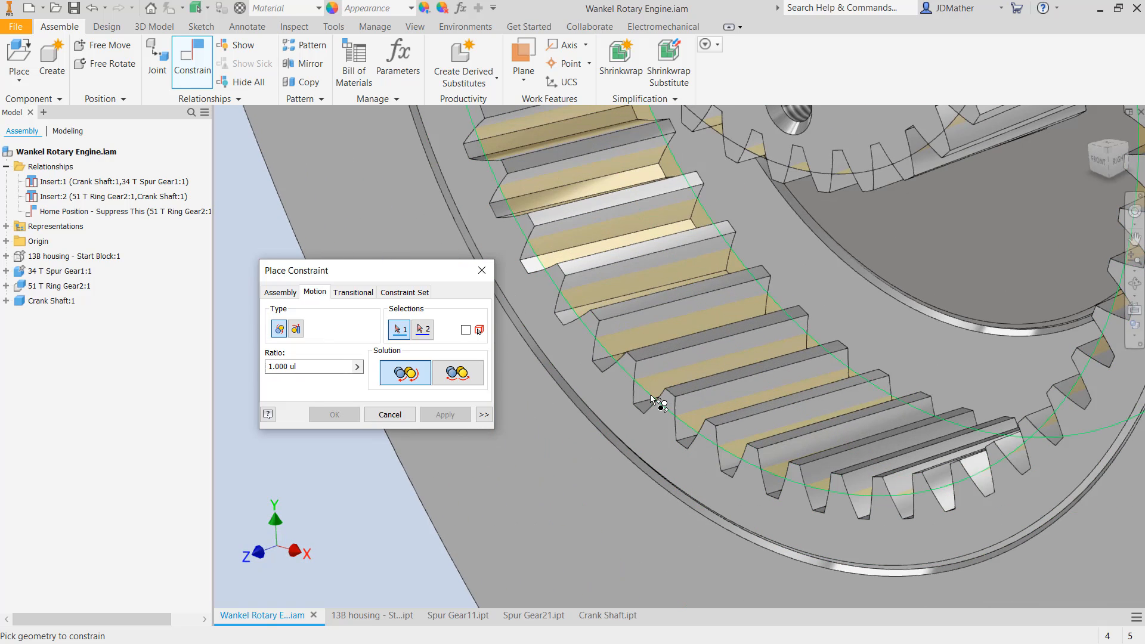
{"action": "left_click", "coordinate": [651, 397]}
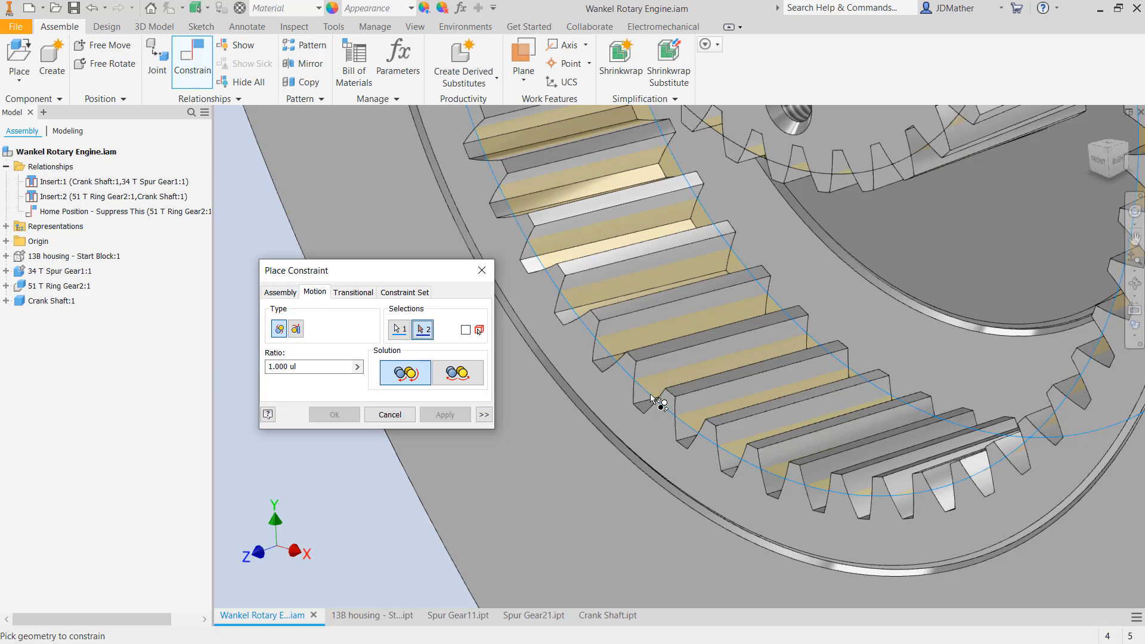
{"action": "scroll", "coordinate": [654, 398], "scroll_direction": "down", "scroll_amount": 6}
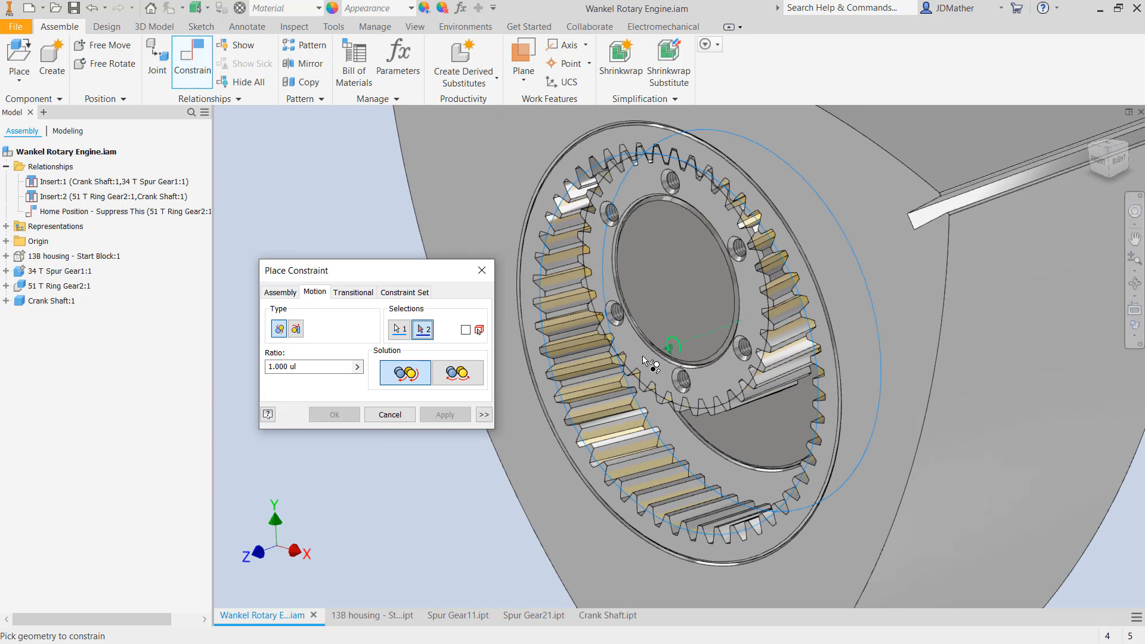
{"action": "scroll", "coordinate": [642, 370], "scroll_direction": "up", "scroll_amount": 5}
{"action": "left_click", "coordinate": [640, 388]}
{"action": "scroll", "coordinate": [639, 389], "scroll_direction": "down", "scroll_amount": 5}
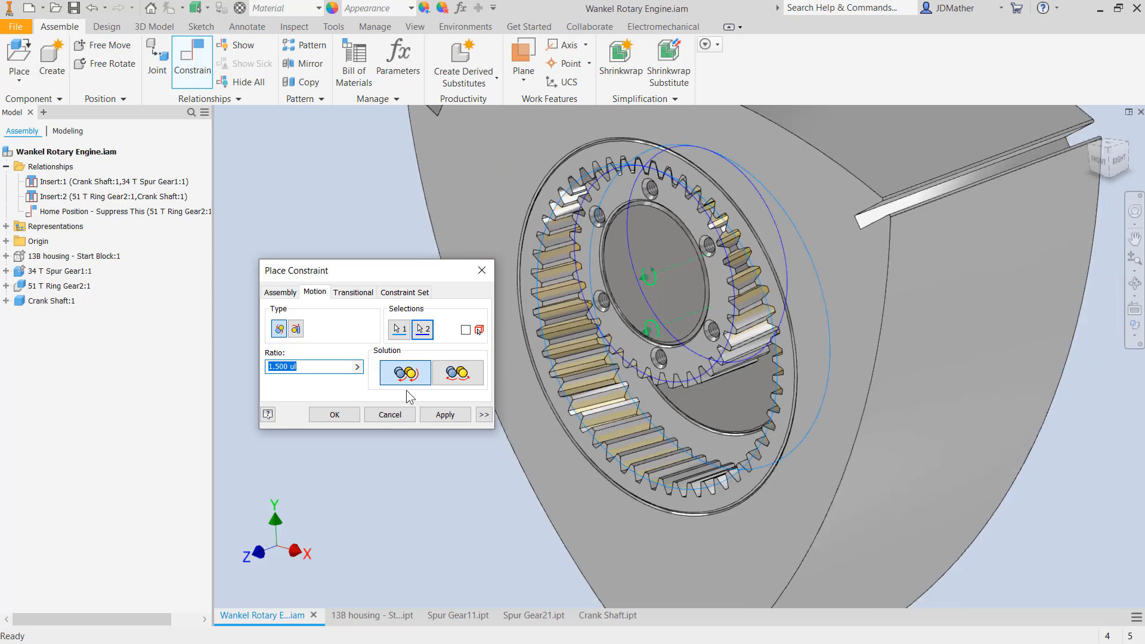
{"action": "left_click", "coordinate": [334, 416]}
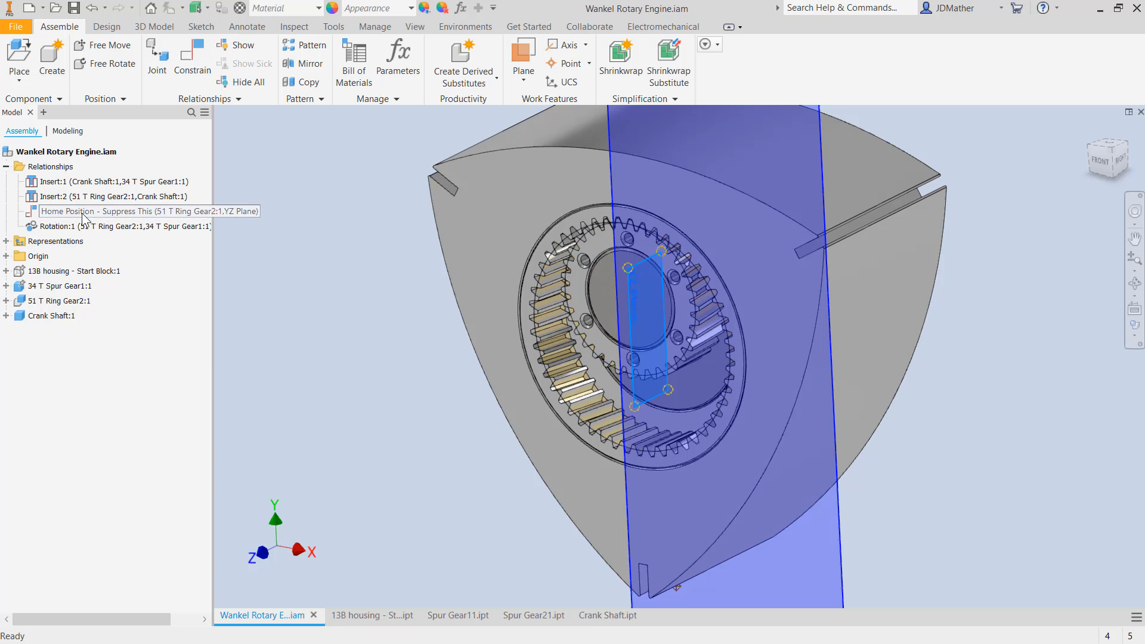
- Move the Home Position constraint below the rotation constraint in the relationships list and suppress it
{"action": "left_click_drag", "start_coordinate": [83, 219], "coordinate": [76, 230]}
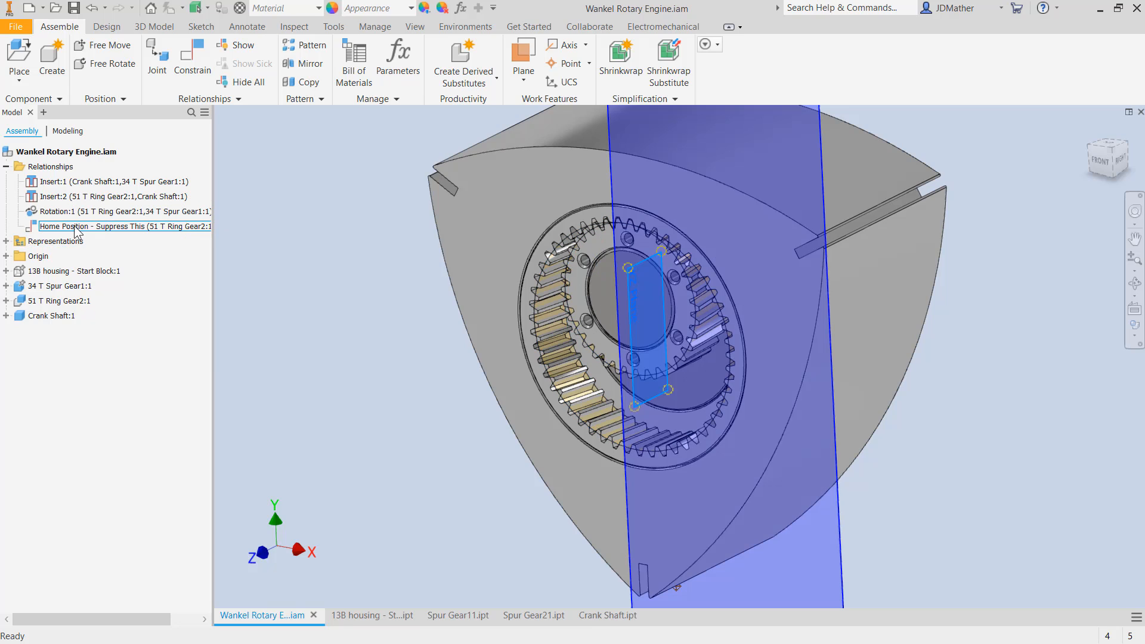
{"action": "right_click", "coordinate": [89, 225]}
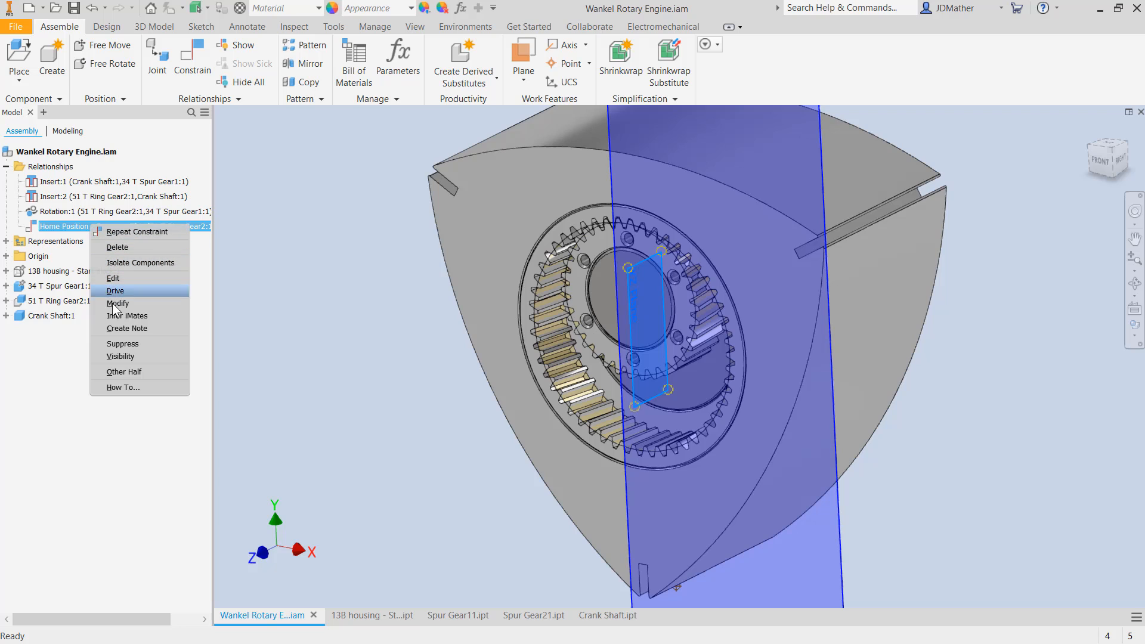
{"action": "left_click", "coordinate": [122, 344]}
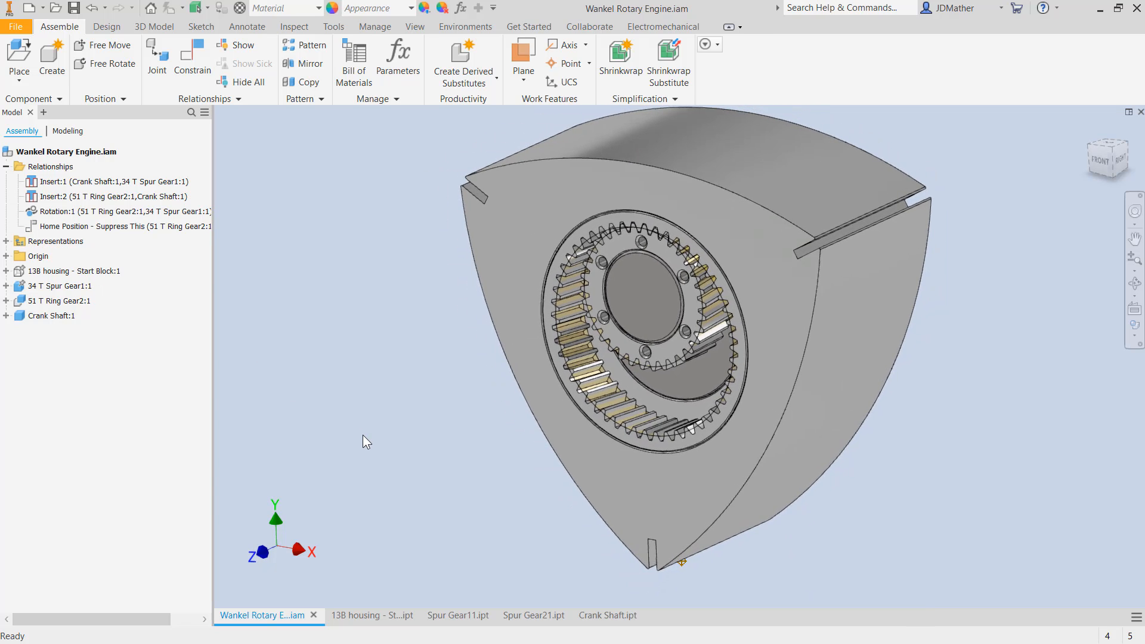
- Turn the rotor to test the gear motion, and return it home by switching the Home Position constraint's suppression off and back on
{"action": "left_click_drag", "start_coordinate": [690, 512], "coordinate": [467, 369]}
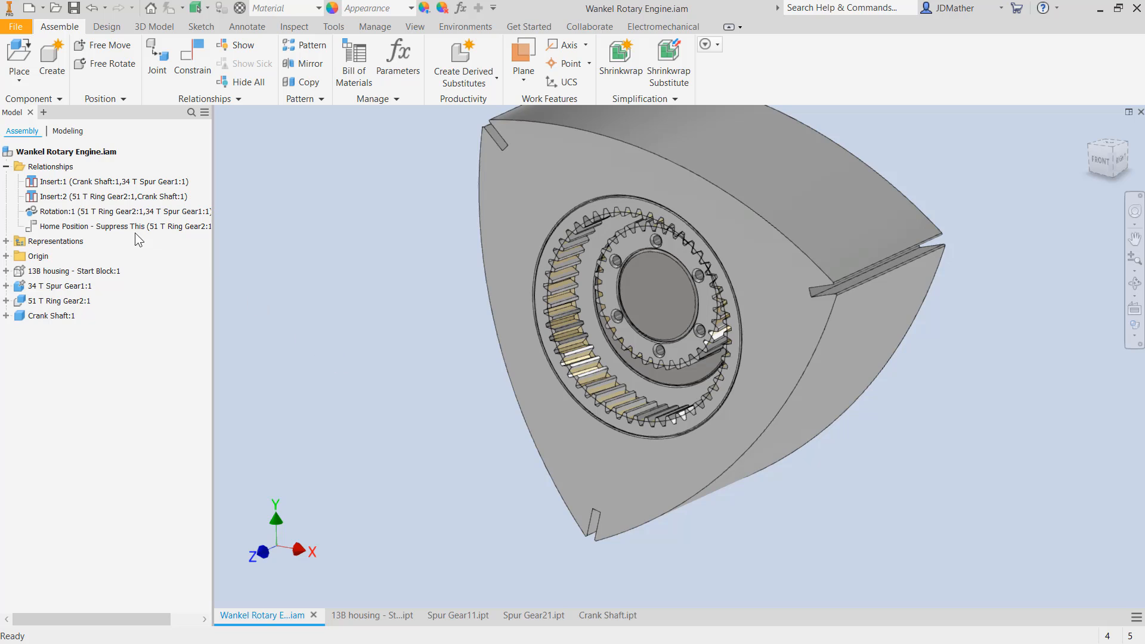
{"action": "right_click", "coordinate": [112, 227]}
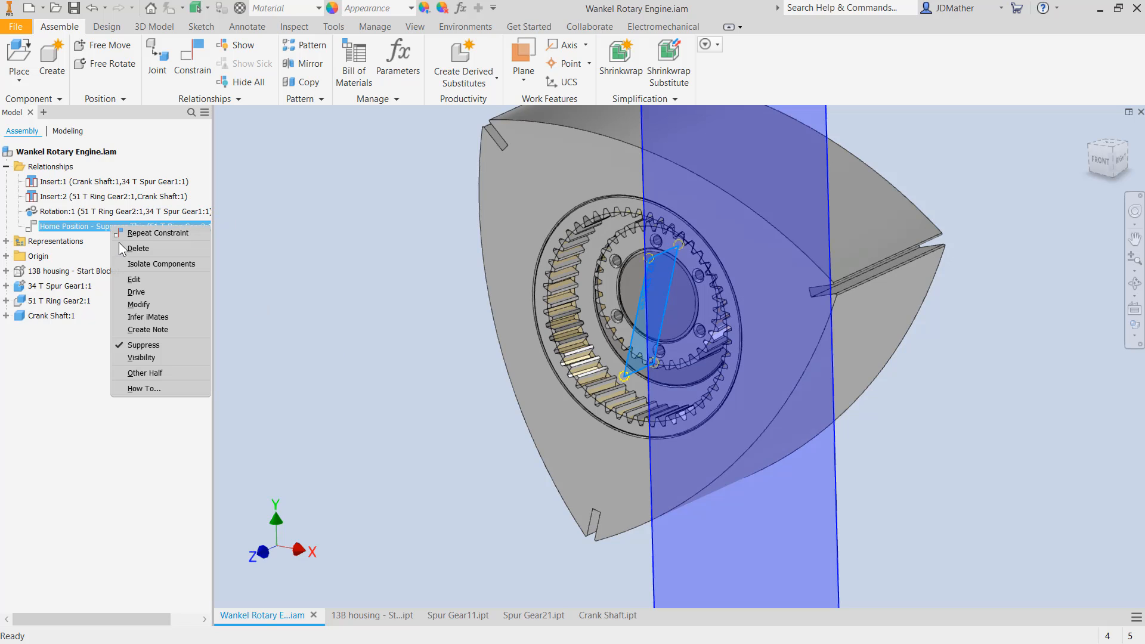
{"action": "left_click", "coordinate": [135, 343]}
{"action": "middle_click_drag", "start_coordinate": [393, 441], "coordinate": [359, 406], "text": "shift"}
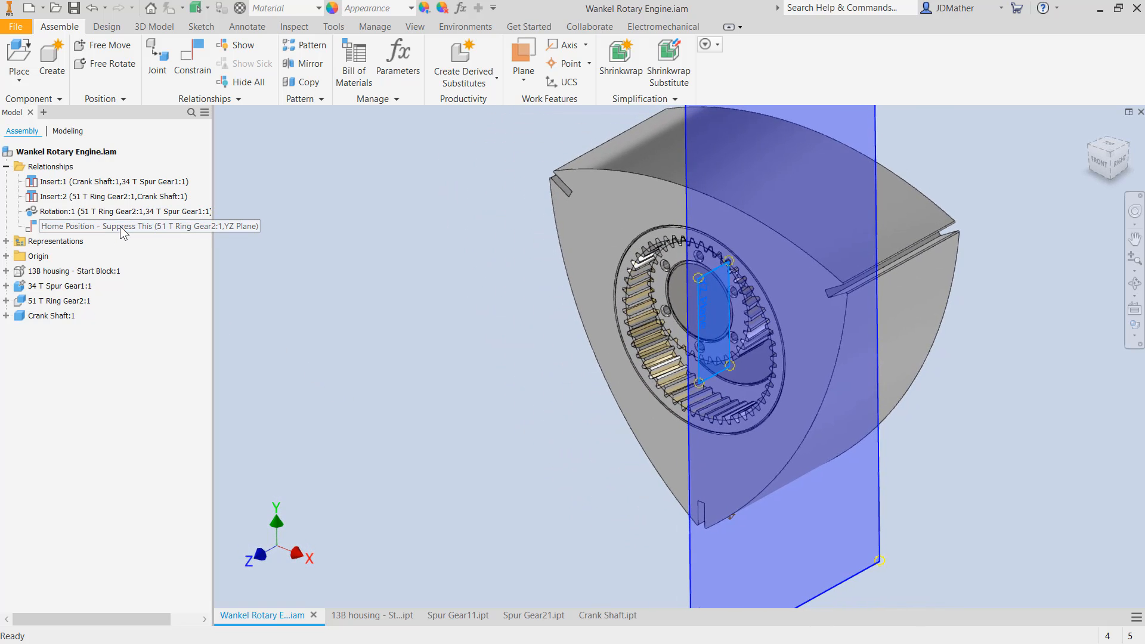
{"action": "right_click", "coordinate": [90, 226]}
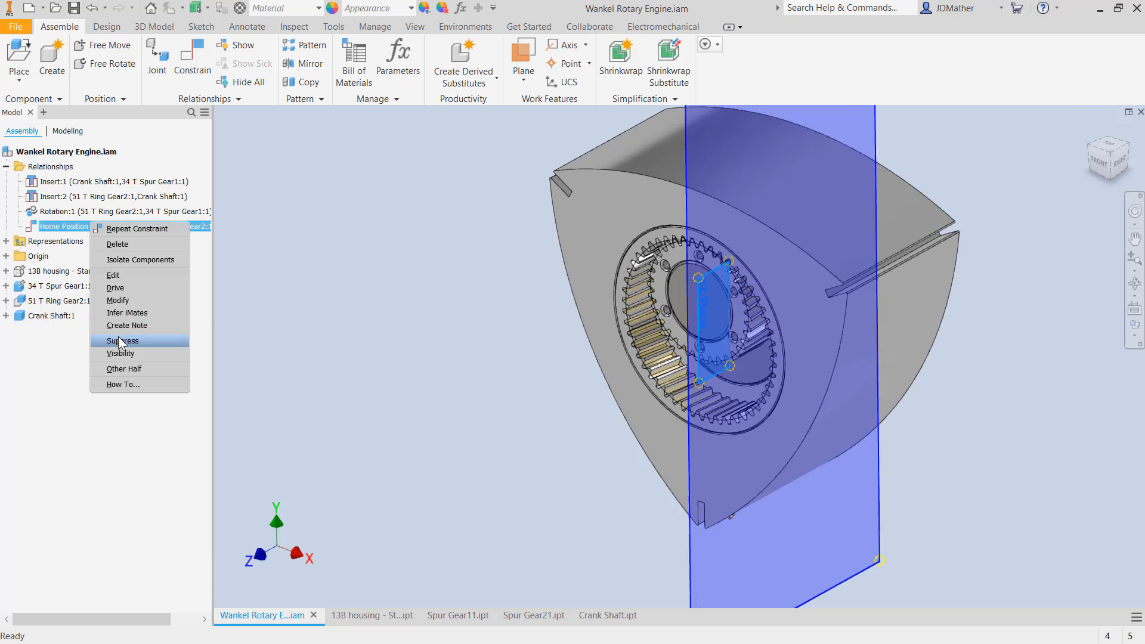
{"action": "left_click", "coordinate": [121, 341]}
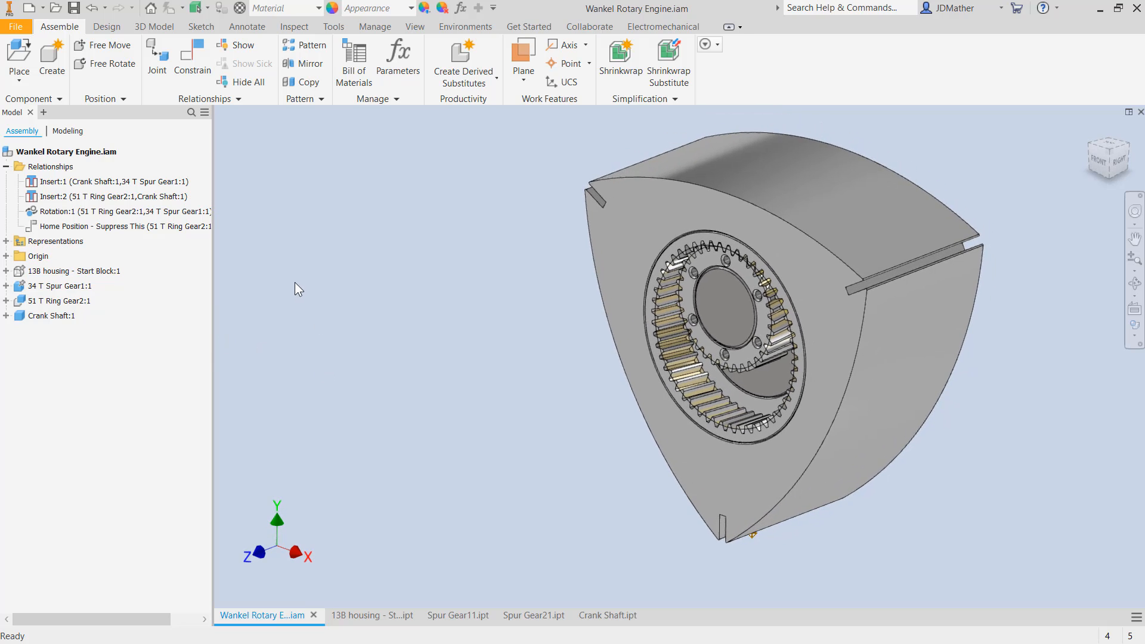
- Enter the Dynamic Simulation environment and start a joint of type Rolling: Cylinder in Cylinder
{"action": "left_click", "coordinate": [460, 28]}
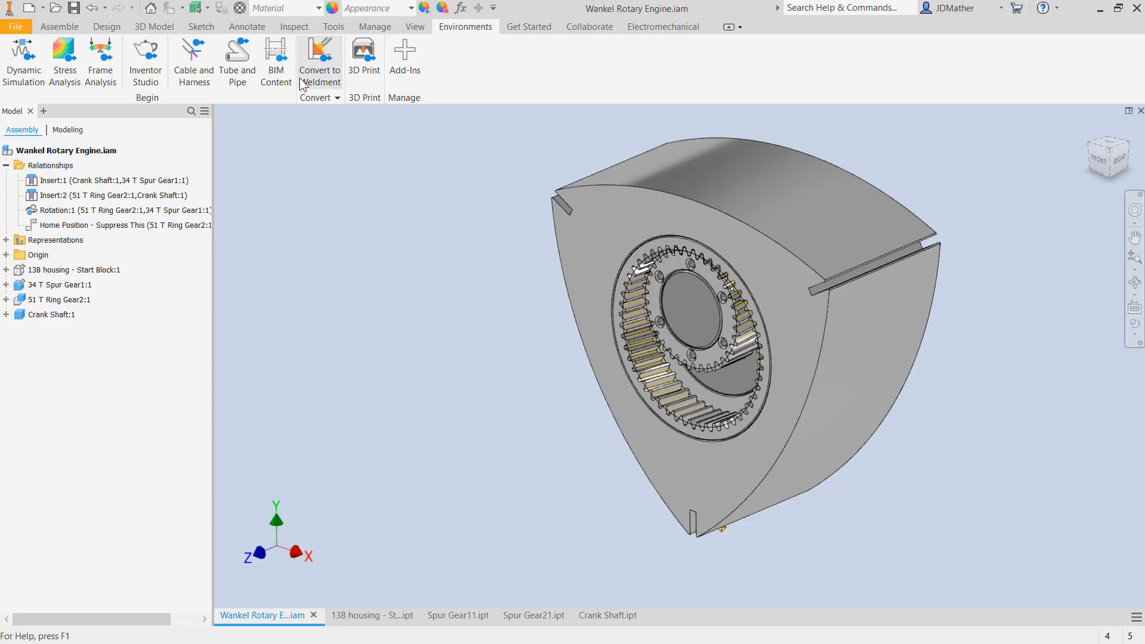
{"action": "left_click", "coordinate": [27, 73]}
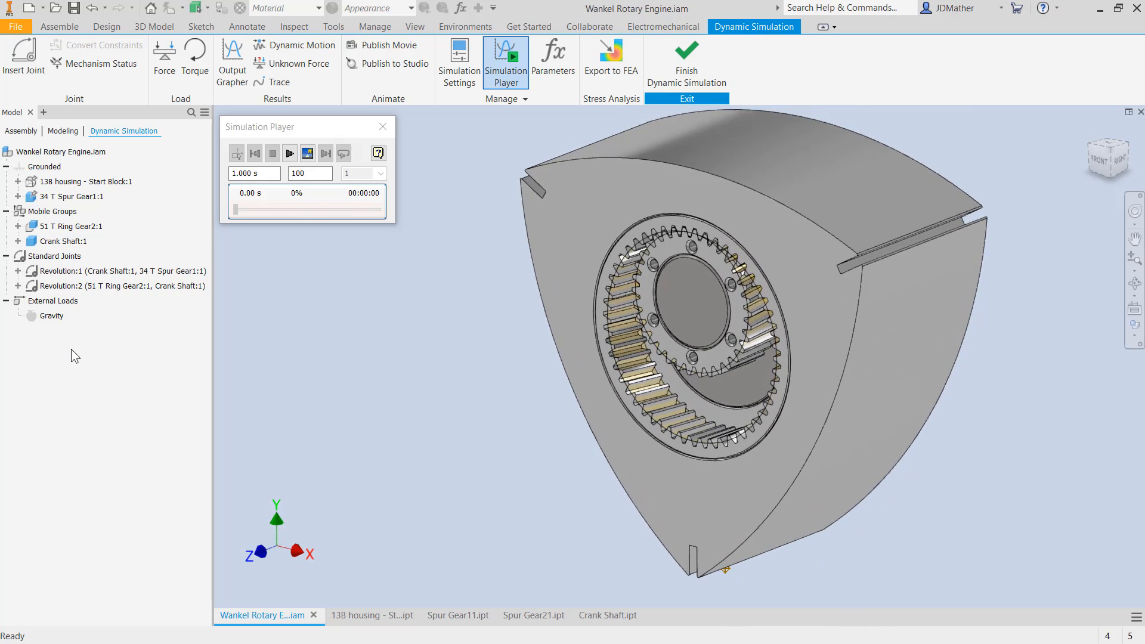
{"action": "left_click", "coordinate": [32, 58]}
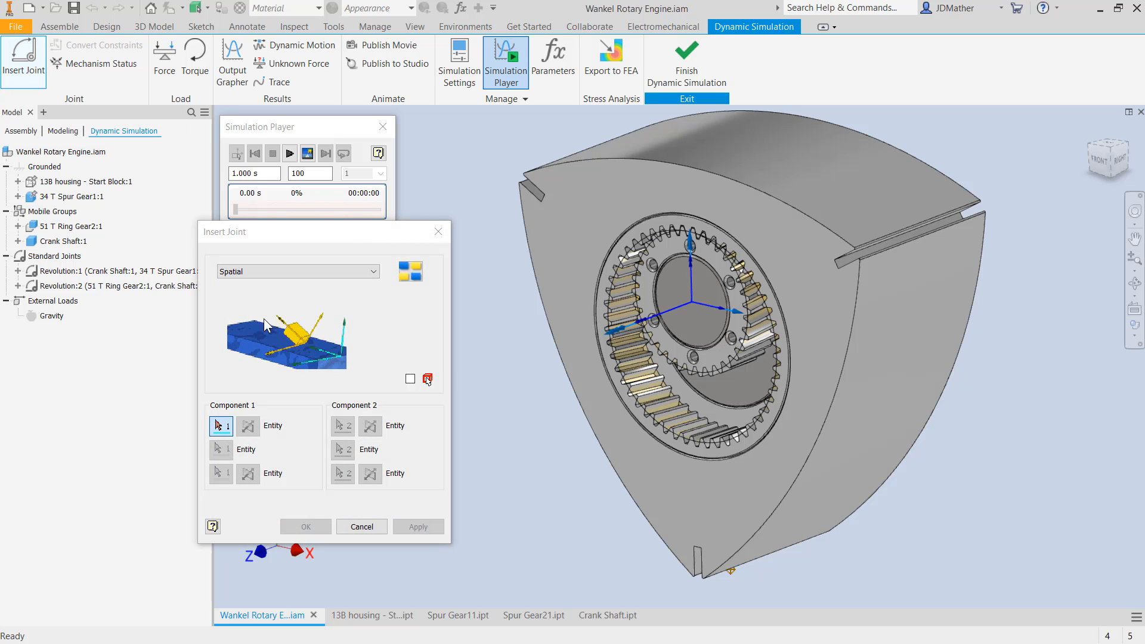
{"action": "left_click", "coordinate": [298, 271]}
{"action": "left_click", "coordinate": [282, 323]}
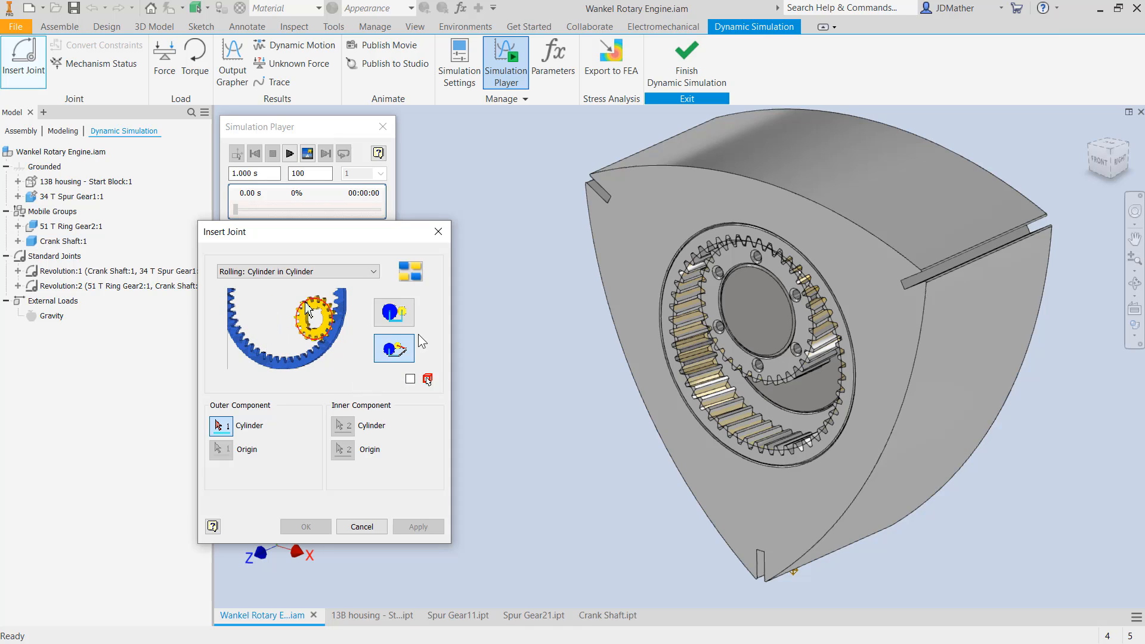
- Create the rolling joint using the first joint variant, with the ring gear's pitch cylinder as outer component and the spur gear's pitch cylinder as inner
{"action": "left_click", "coordinate": [392, 313]}
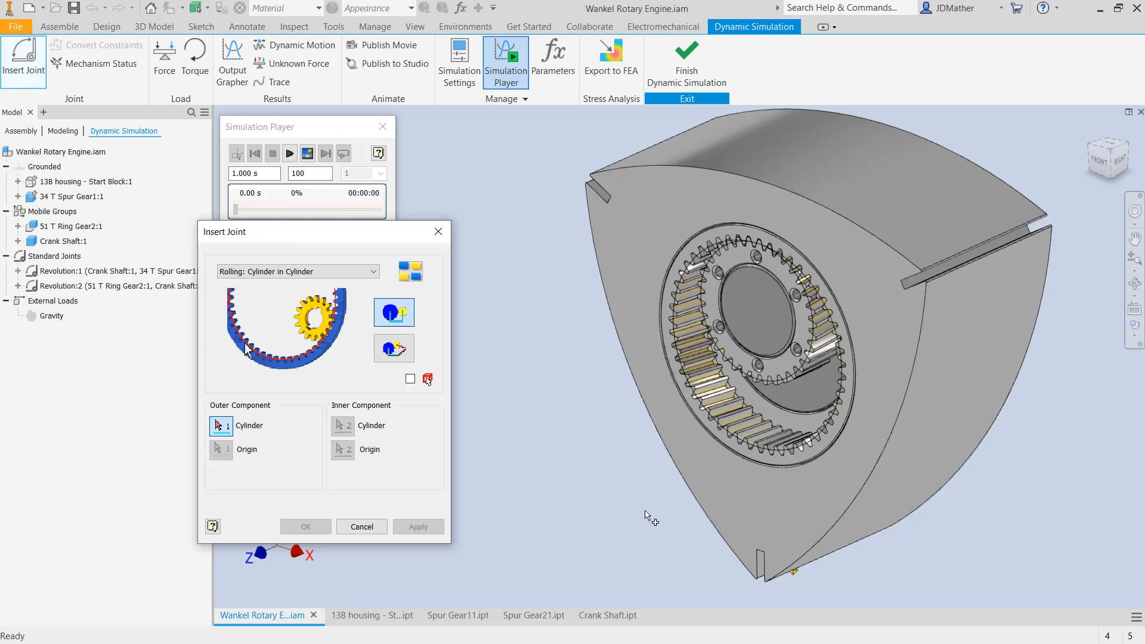
{"action": "scroll", "coordinate": [730, 429], "scroll_direction": "up", "scroll_amount": 5}
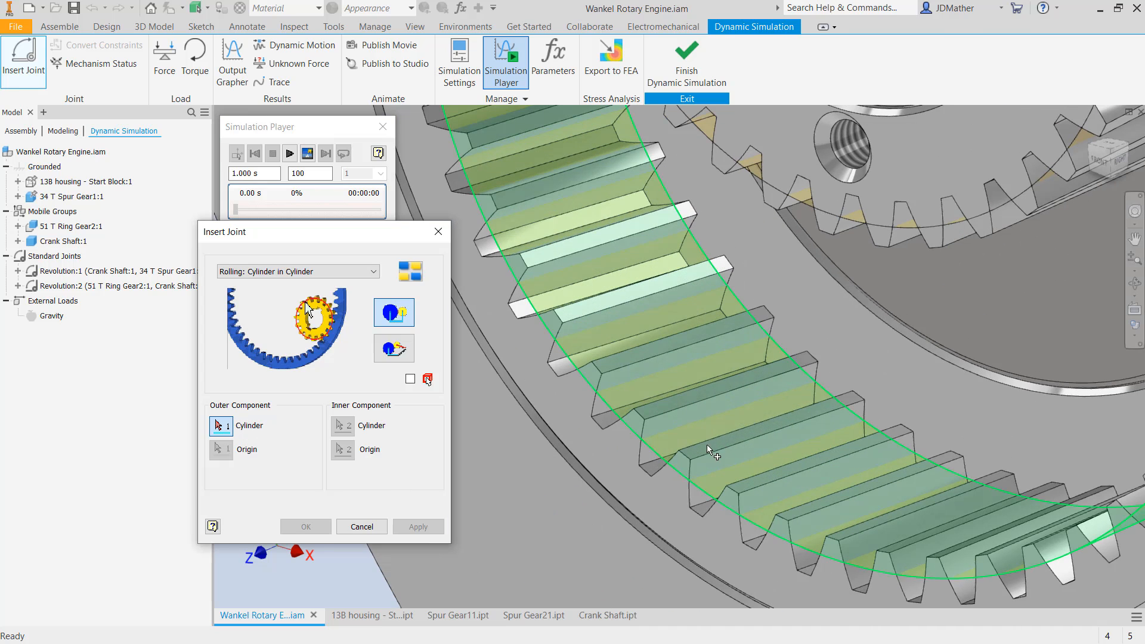
{"action": "left_click", "coordinate": [654, 454]}
{"action": "scroll", "coordinate": [651, 459], "scroll_direction": "down", "scroll_amount": 5}
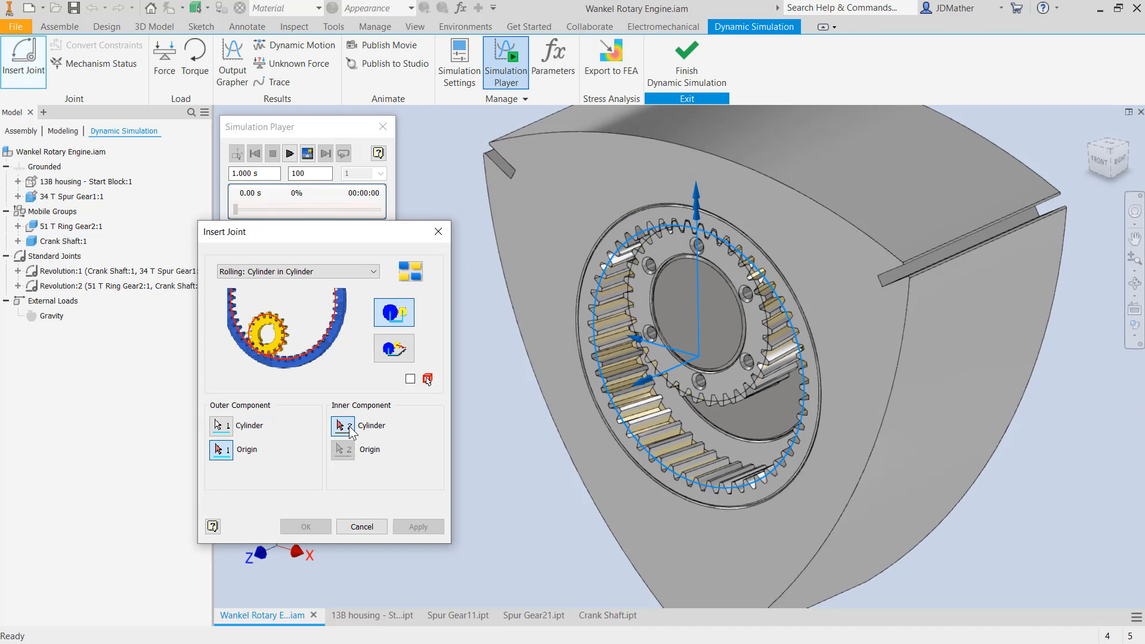
{"action": "scroll", "coordinate": [735, 389], "scroll_direction": "up", "scroll_amount": 5}
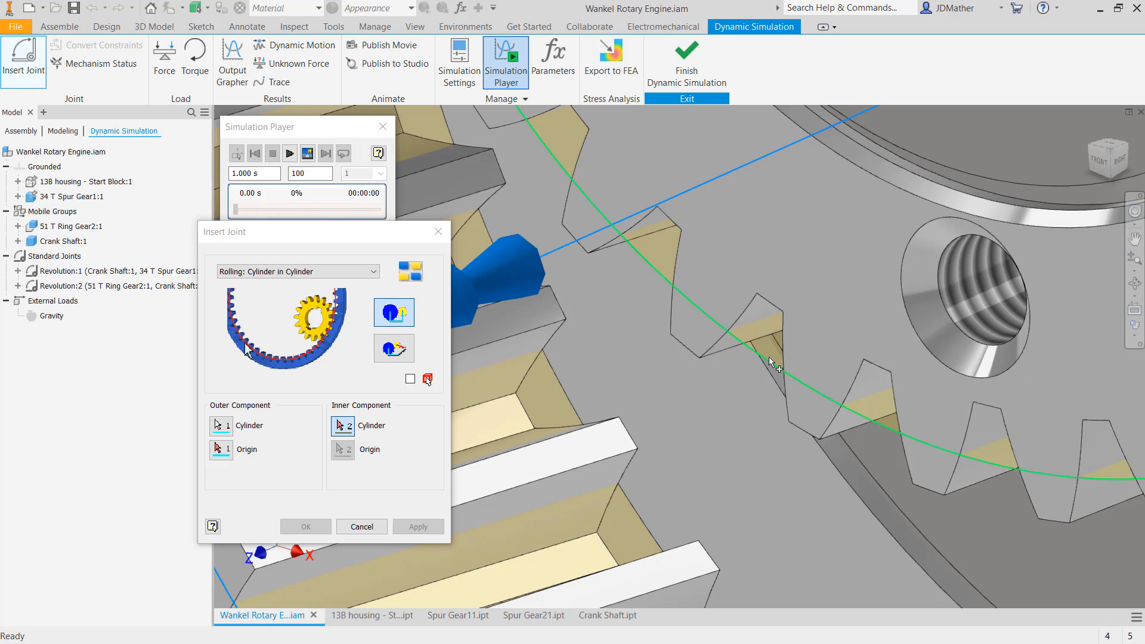
{"action": "left_click", "coordinate": [769, 357]}
{"action": "scroll", "coordinate": [769, 357], "scroll_direction": "down", "scroll_amount": 5}
{"action": "left_click", "coordinate": [298, 527]}
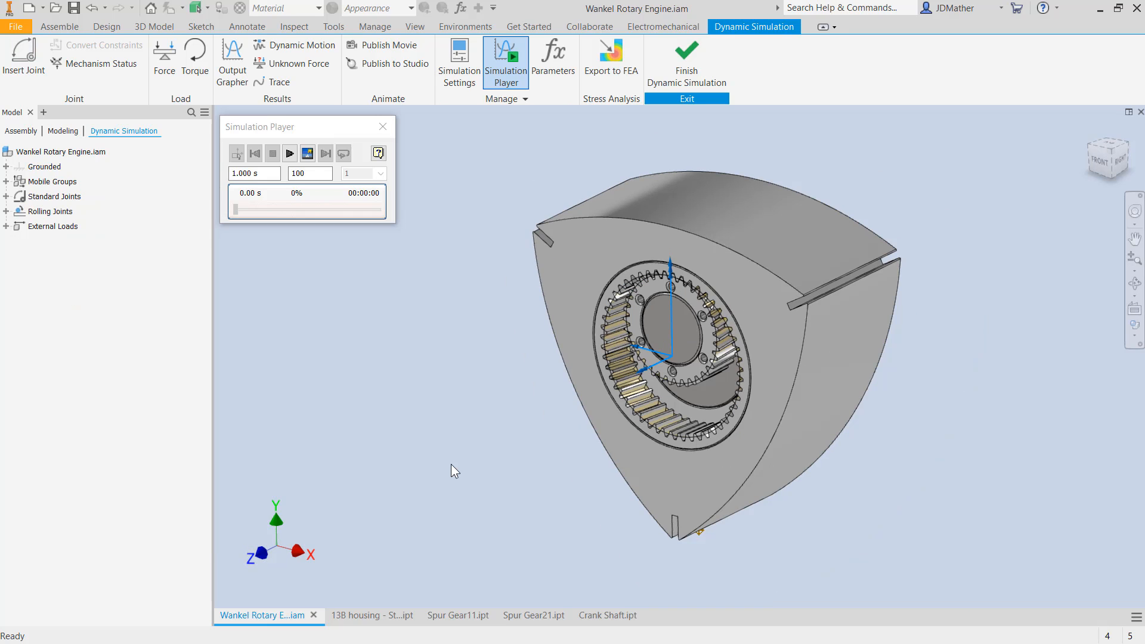
- Enable imposed motion on the crank shaft's Revolution:1 joint, driven by a constant velocity of 3600 deg/s
{"action": "left_click", "coordinate": [8, 197]}
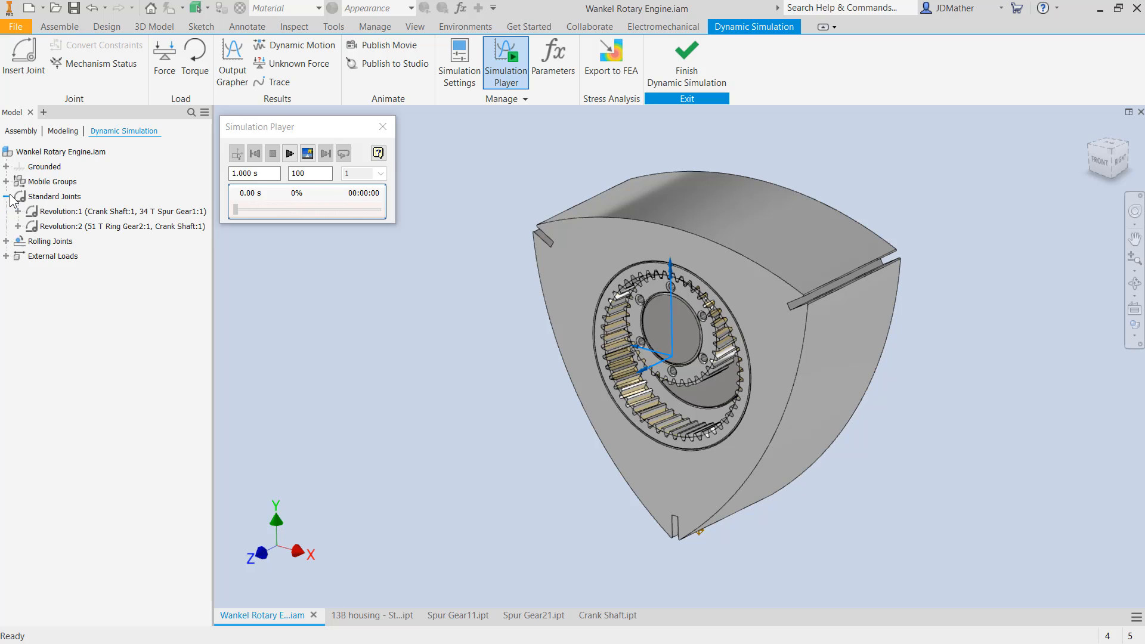
{"action": "left_click", "coordinate": [58, 212]}
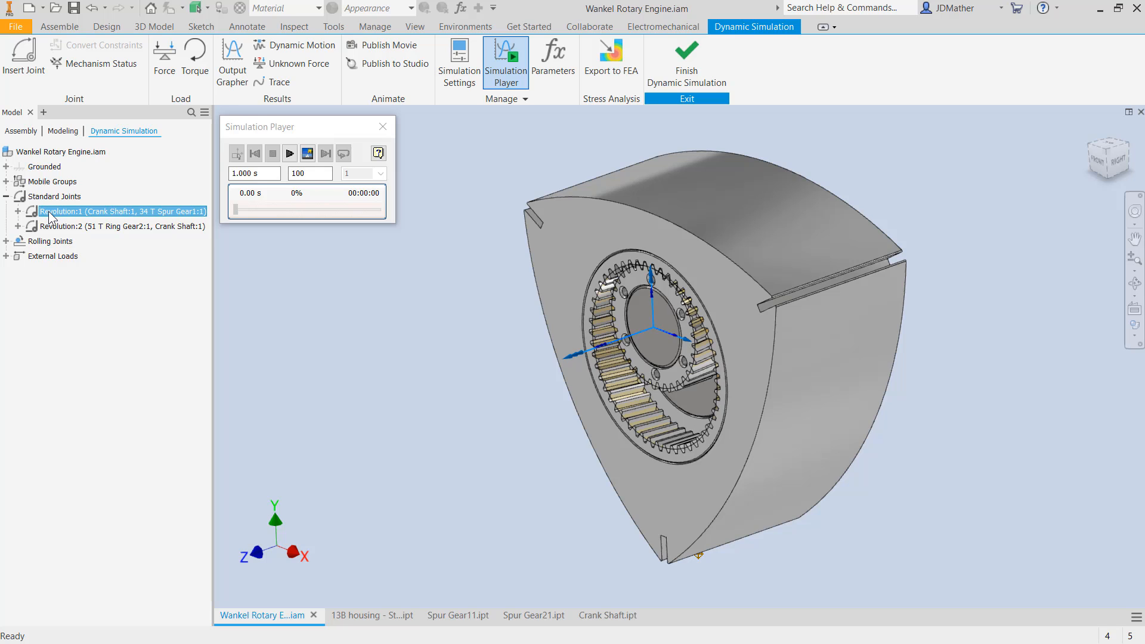
{"action": "right_click", "coordinate": [51, 216]}
{"action": "left_click", "coordinate": [63, 271]}
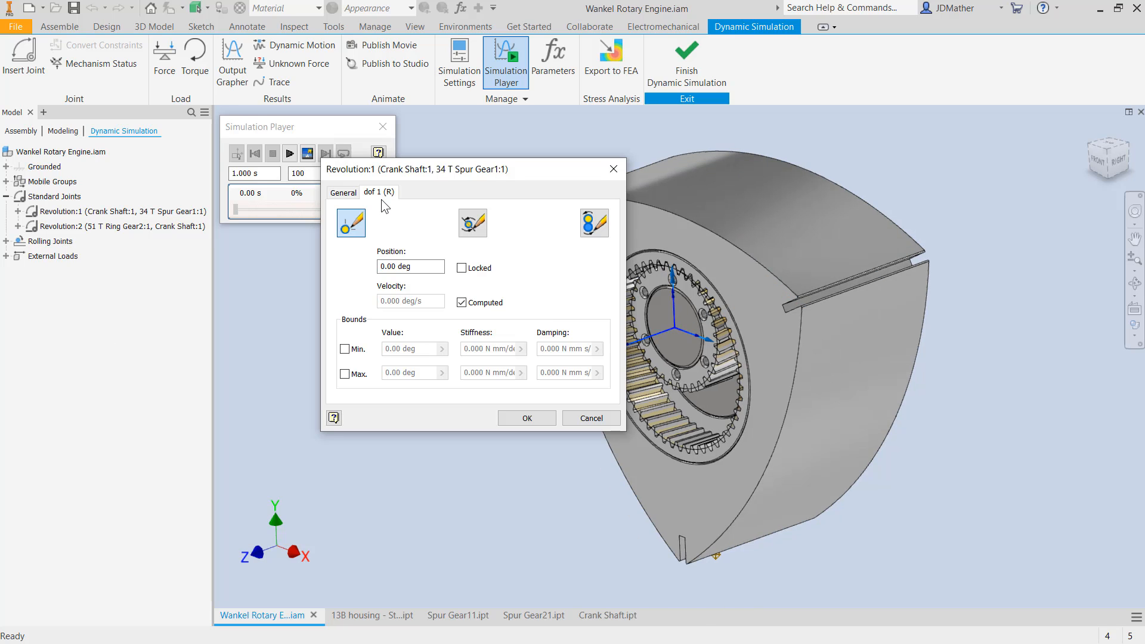
{"action": "left_click", "coordinate": [594, 223]}
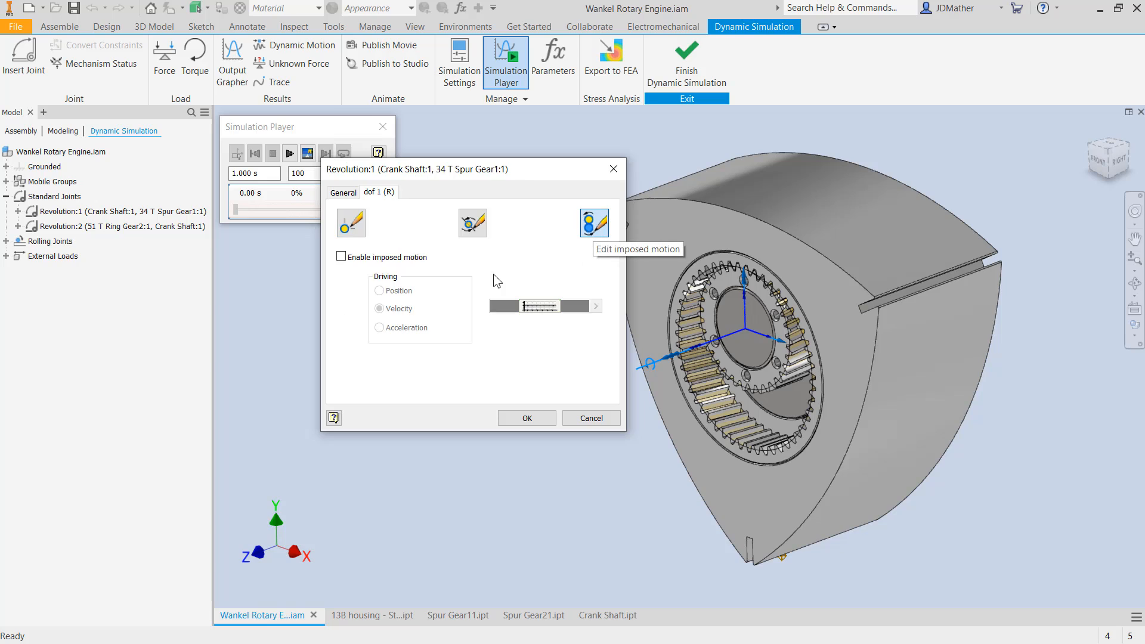
{"action": "left_click", "coordinate": [341, 256]}
{"action": "left_click", "coordinate": [596, 306]}
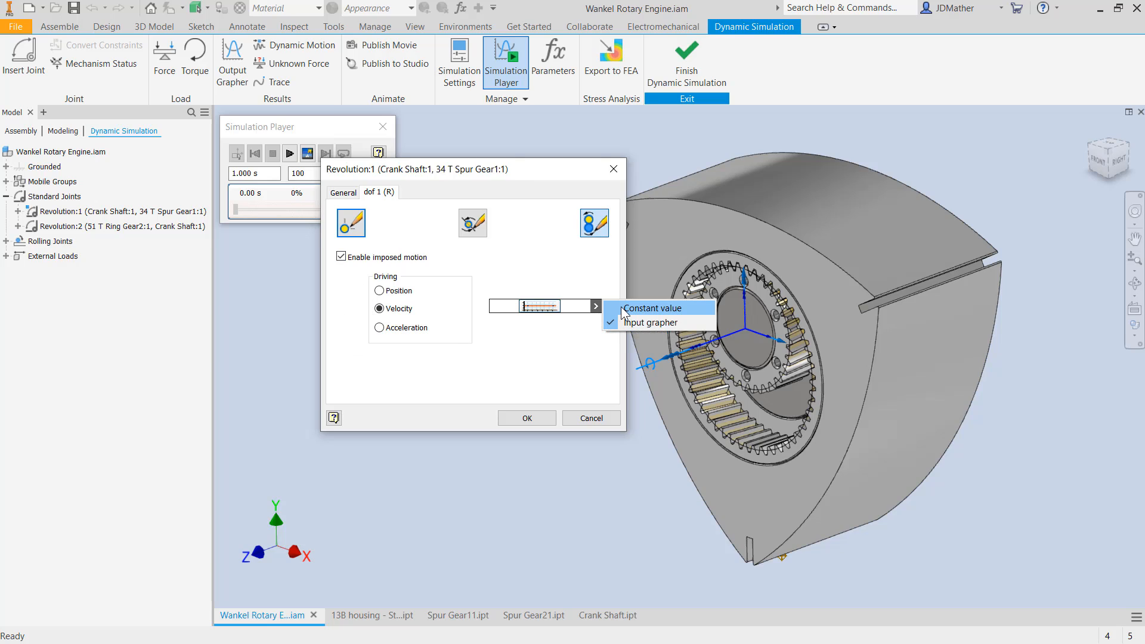
{"action": "left_click", "coordinate": [623, 309]}
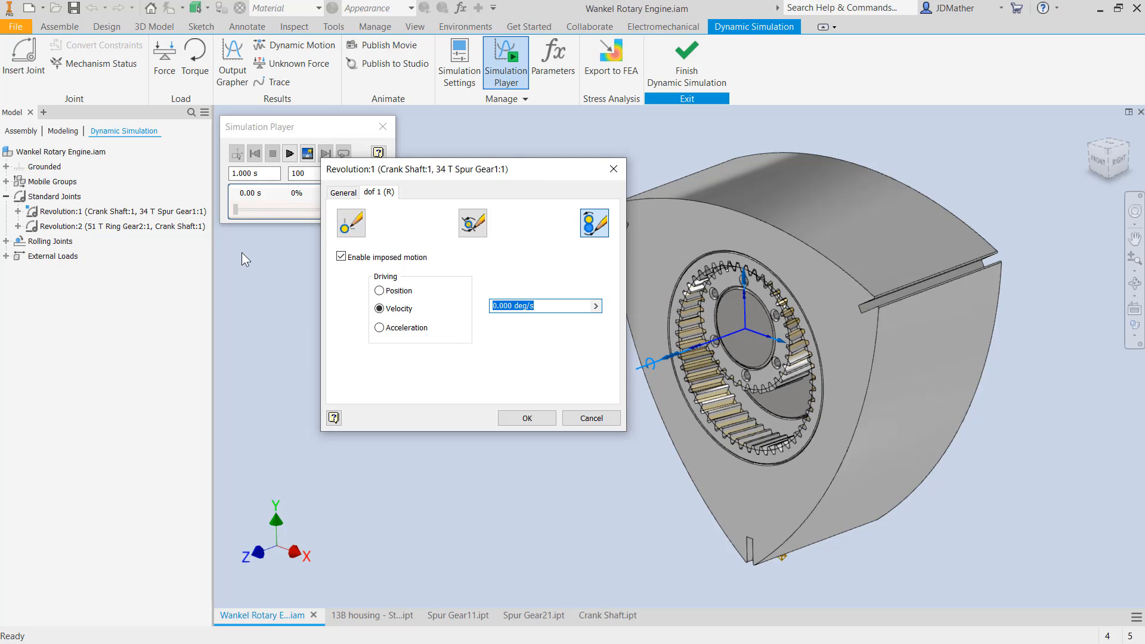
{"action": "key", "text": "Tab"}
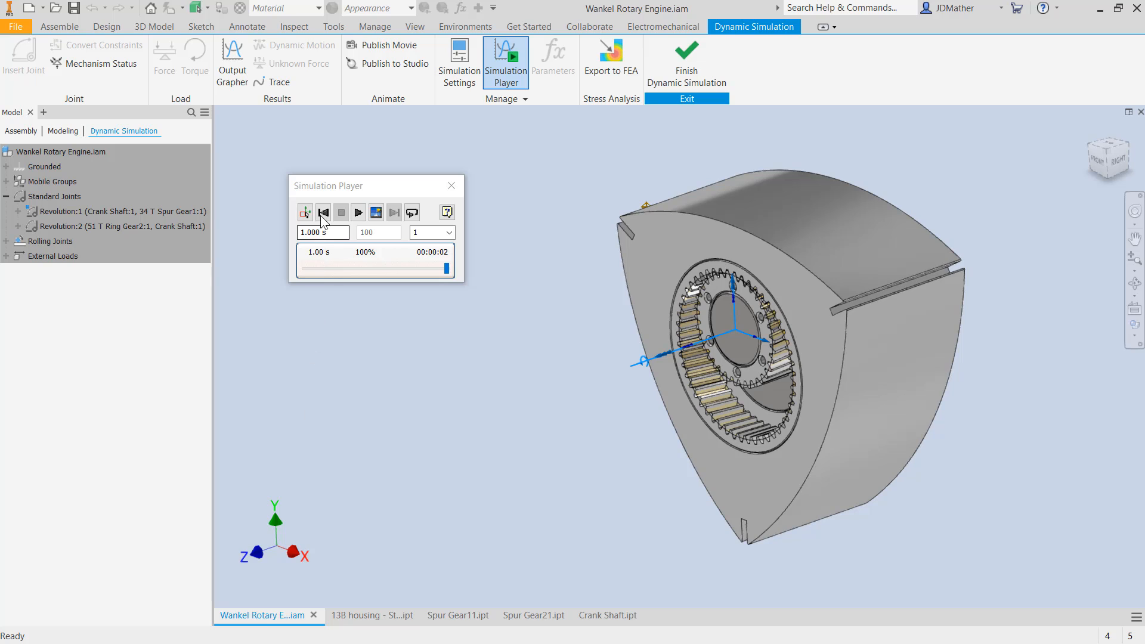
- Reset the finished simulation, set the number of images to 1000 and run it
{"action": "left_click", "coordinate": [323, 213]}
{"action": "double_click", "coordinate": [377, 233]}
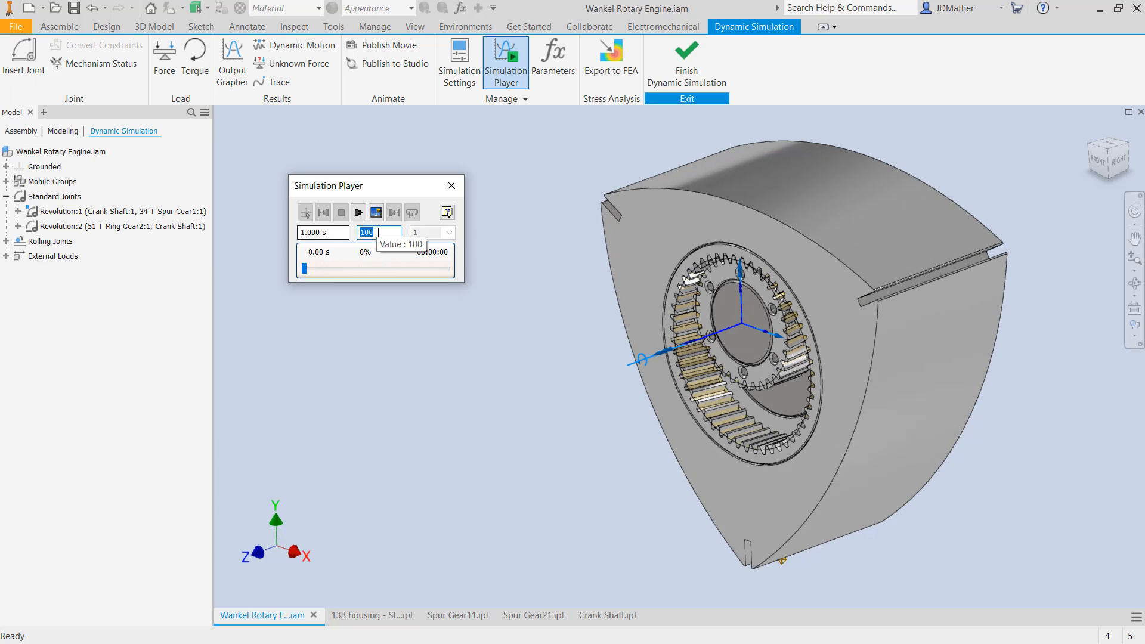
{"action": "type", "text": "1000"}
{"action": "key", "text": "Return"}
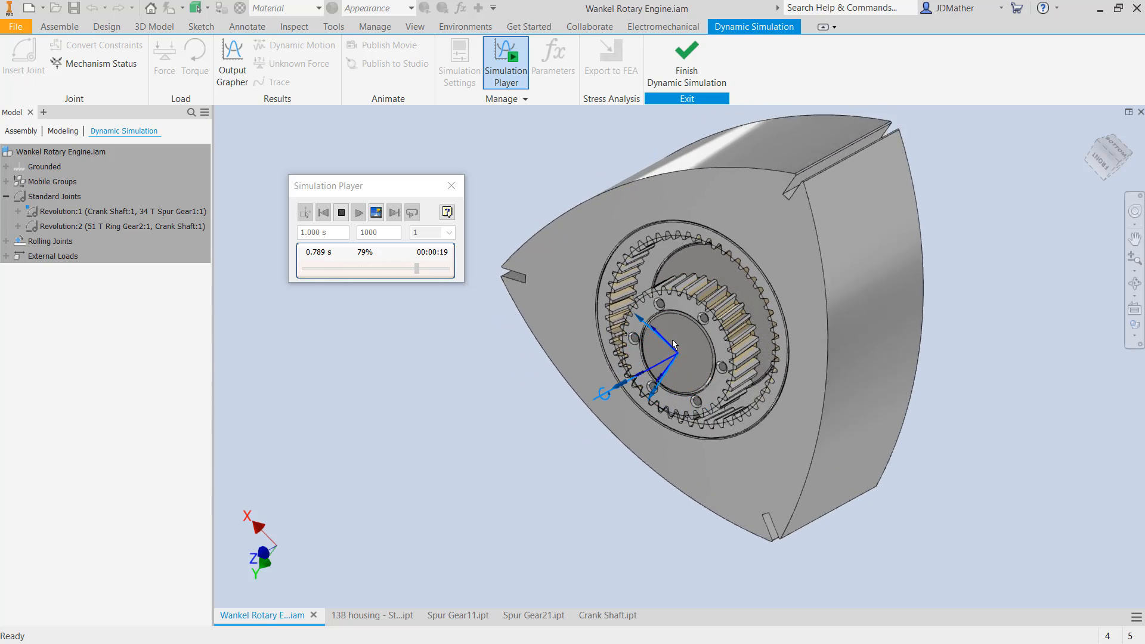
- Review the imposed motion in the properties of the crank shaft's Revolution:1 joint
{"action": "right_click", "coordinate": [56, 212]}
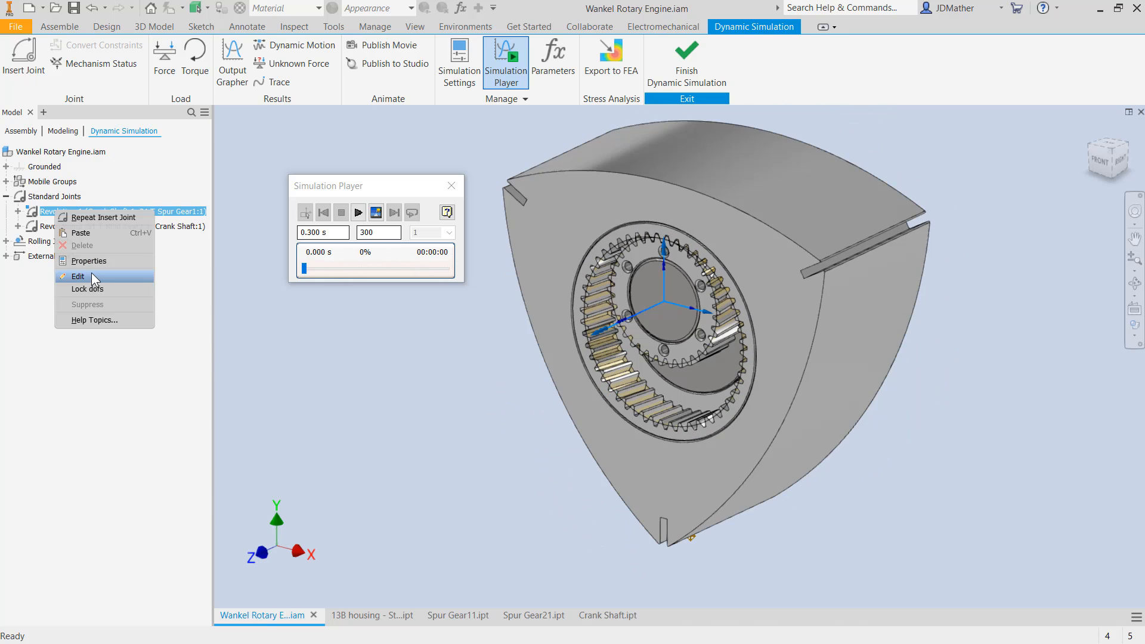
{"action": "left_click", "coordinate": [89, 262]}
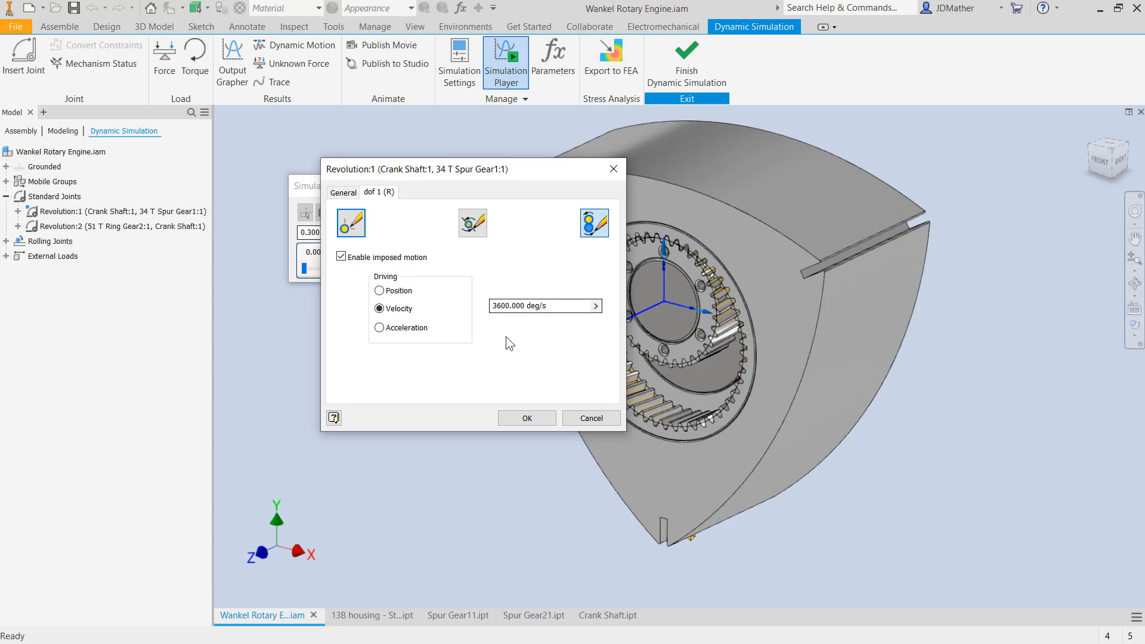
{"action": "left_click", "coordinate": [527, 420]}
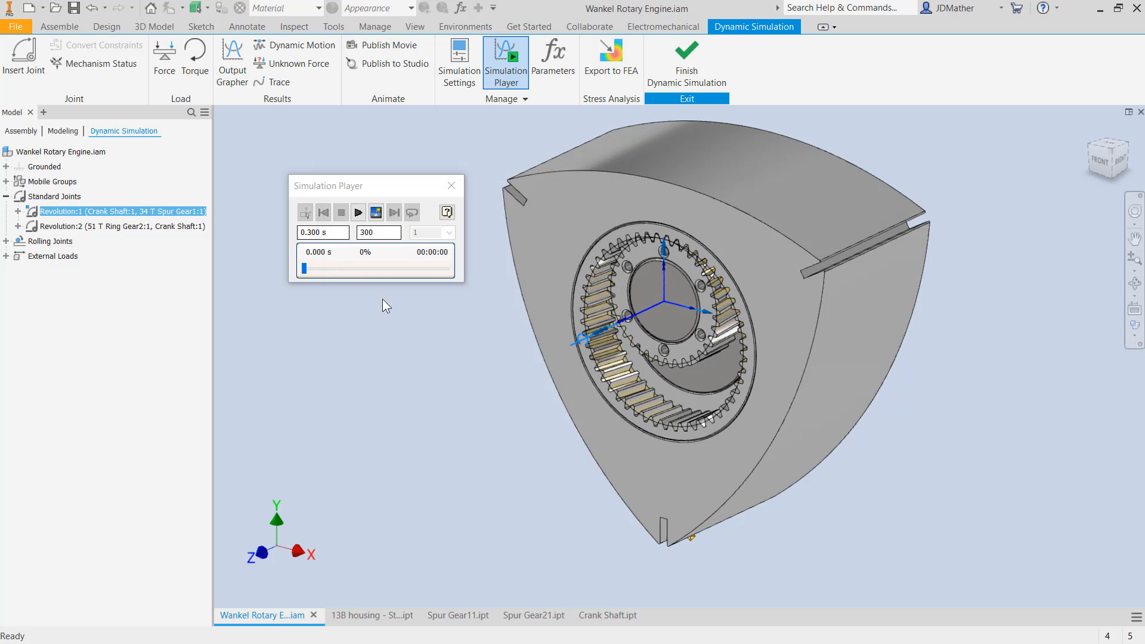
- Set the number of images to 720 for the 0.300 s simulation and run it
{"action": "left_click", "coordinate": [334, 249]}
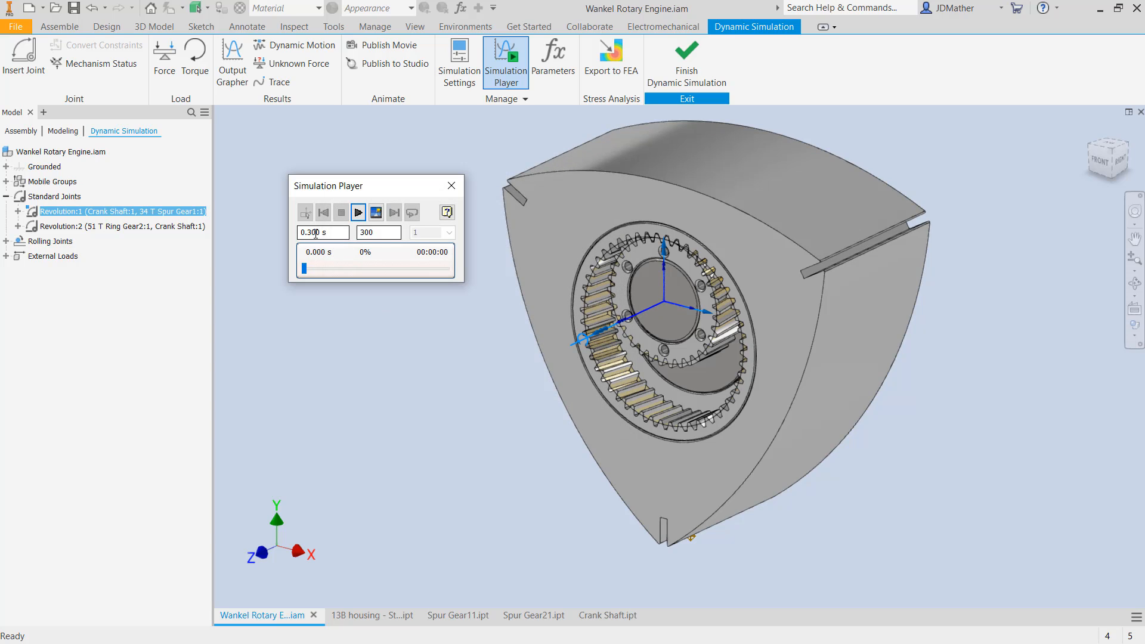
{"action": "left_click", "coordinate": [352, 323]}
{"action": "left_click", "coordinate": [1110, 162]}
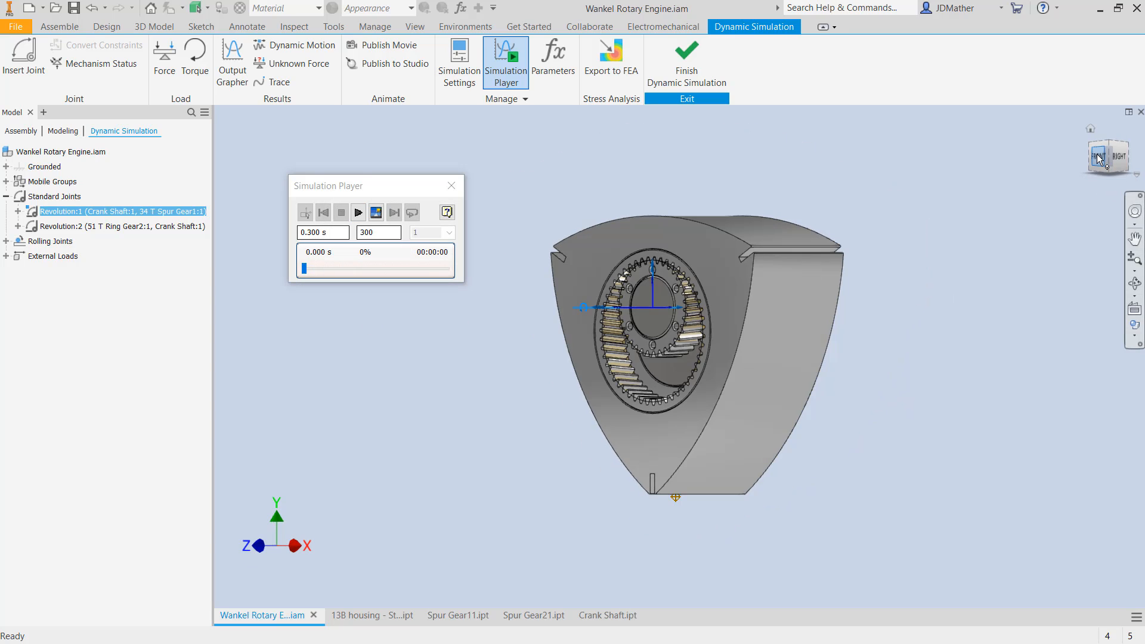
{"action": "scroll", "coordinate": [723, 435], "scroll_direction": "down", "scroll_amount": 2}
{"action": "scroll", "coordinate": [723, 435], "scroll_direction": "up", "scroll_amount": 1}
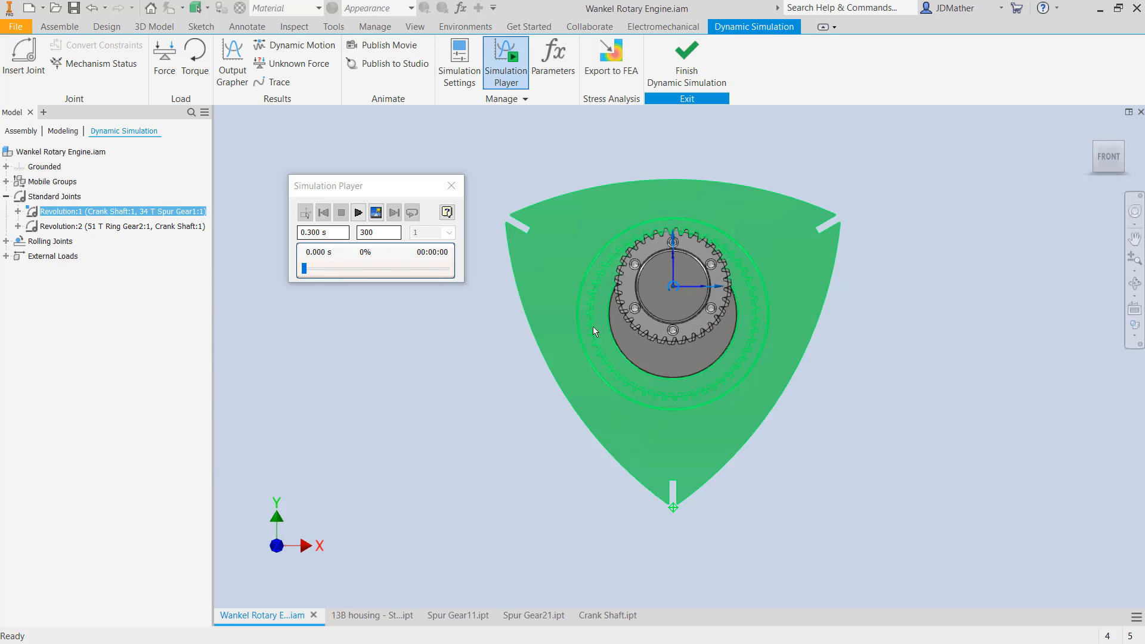
{"action": "left_click_drag", "start_coordinate": [378, 232], "coordinate": [263, 220]}
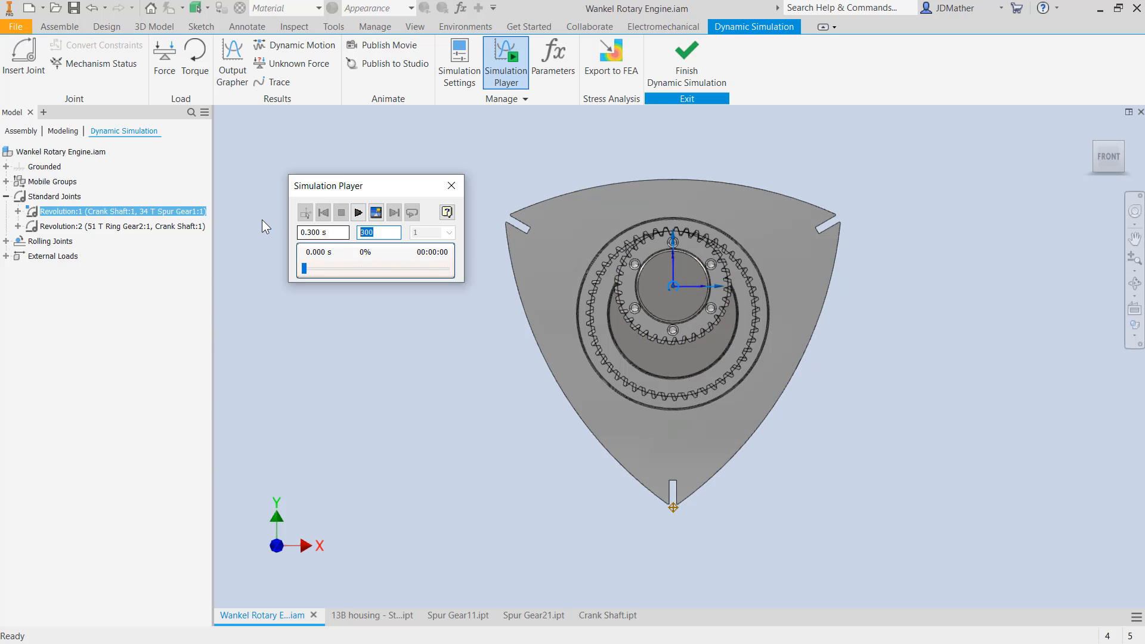
{"action": "type", "text": "720"}
{"action": "key", "text": "Return"}
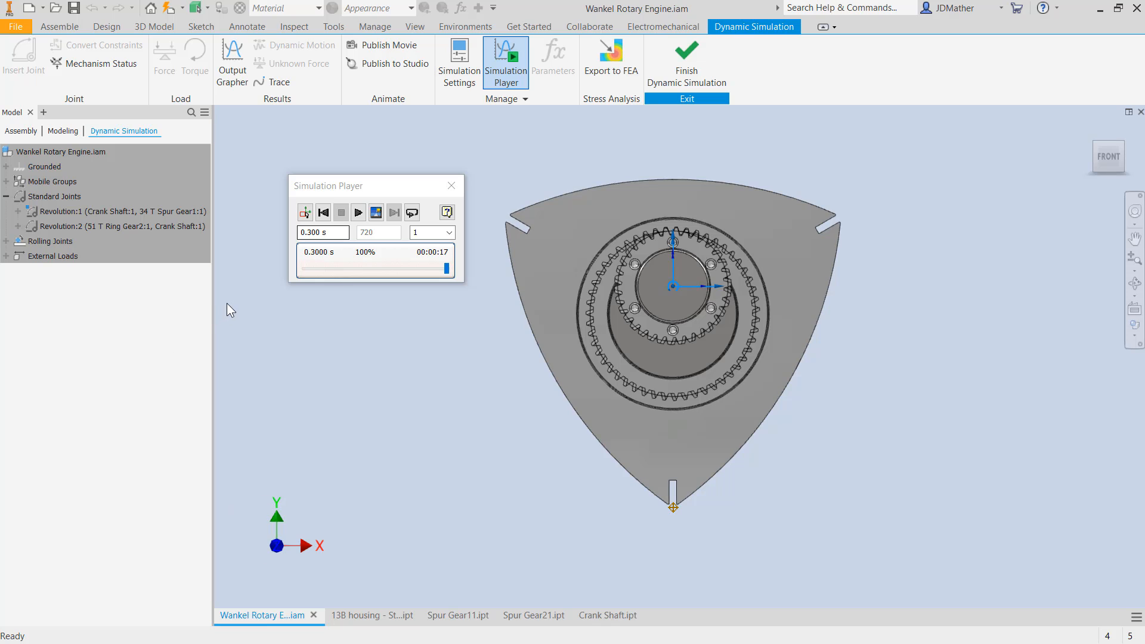
- Make the 13B housing - Start Block component visible and replay the simulation from the beginning
{"action": "left_click", "coordinate": [7, 167]}
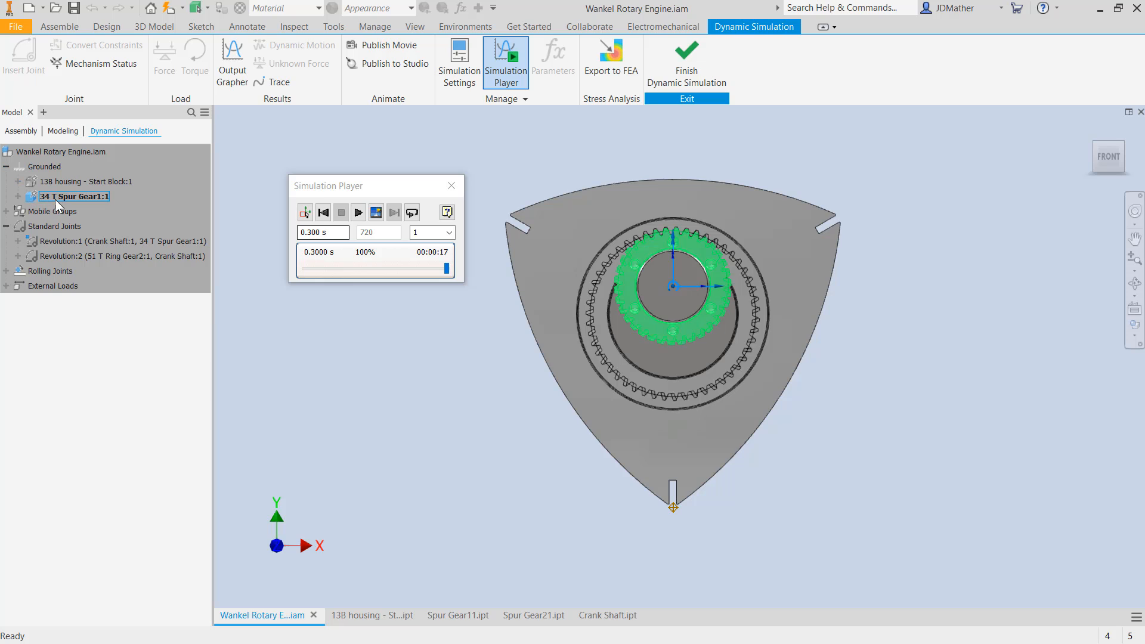
{"action": "right_click", "coordinate": [43, 182]}
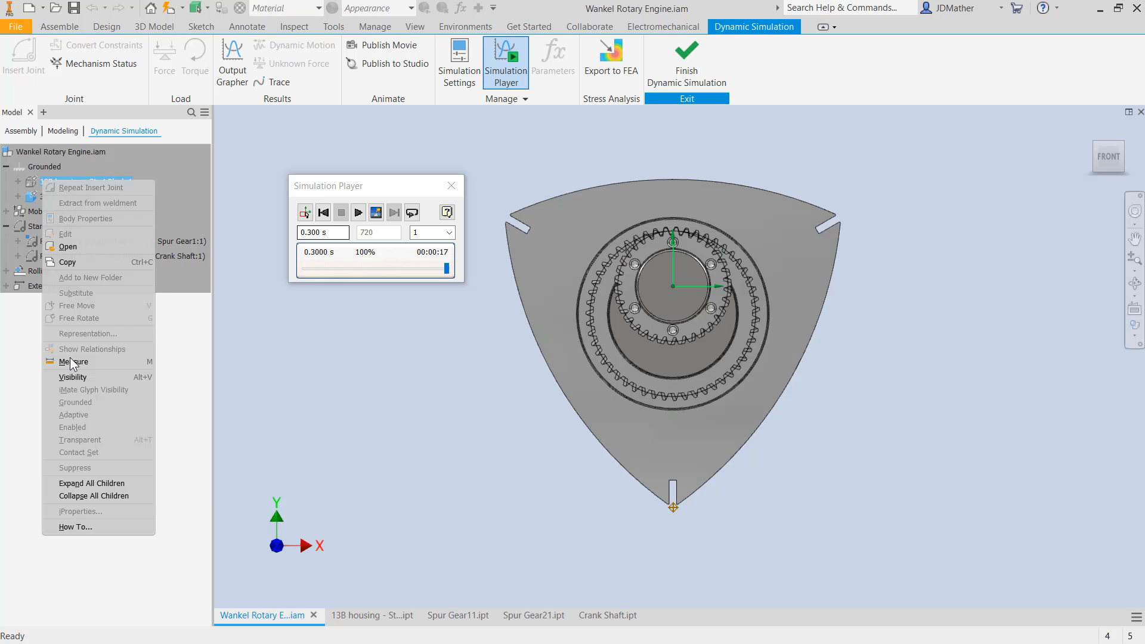
{"action": "left_click", "coordinate": [76, 376]}
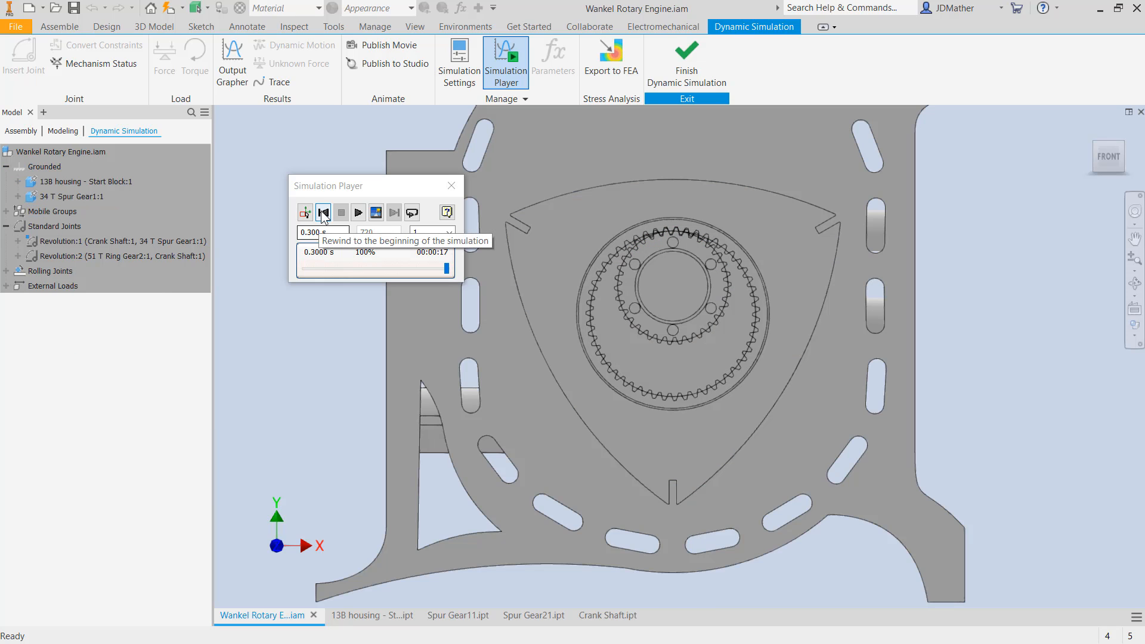
{"action": "left_click", "coordinate": [323, 213]}
{"action": "left_click", "coordinate": [358, 213]}
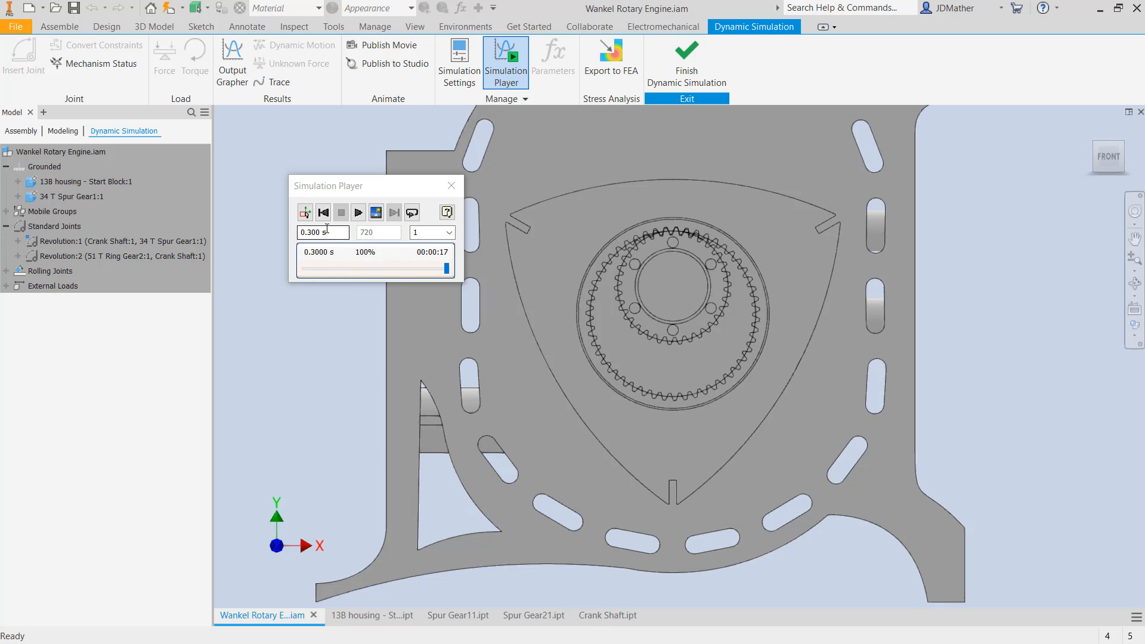
- Return the simulation to construction mode, finish Dynamic Simulation, and open the Crank Shaft part from the assembly
{"action": "left_click", "coordinate": [305, 213]}
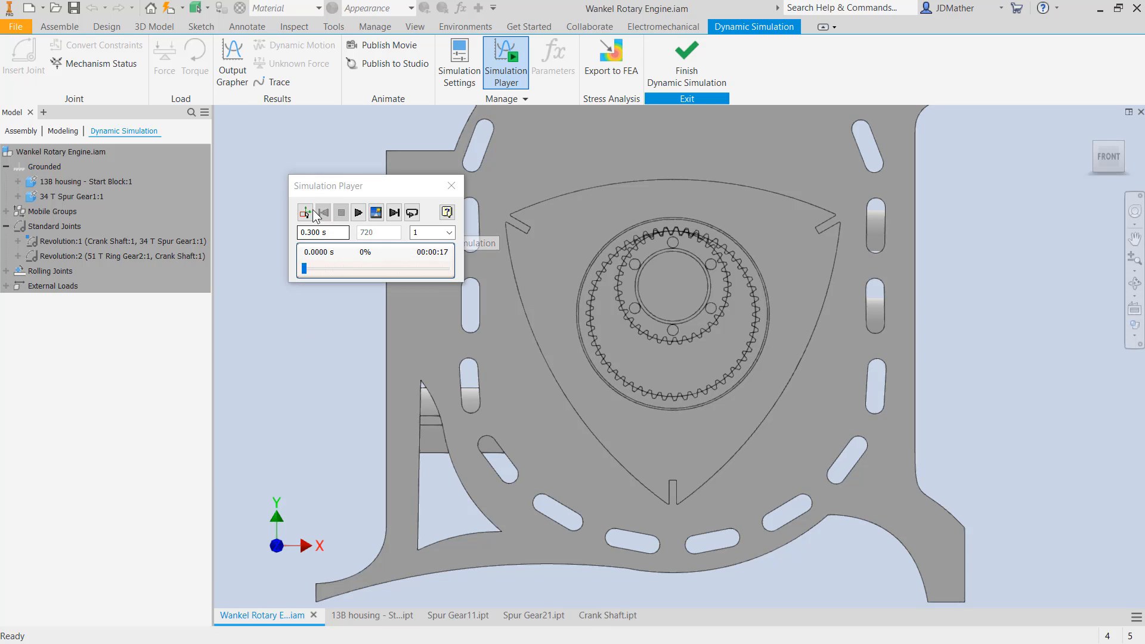
{"action": "left_click", "coordinate": [686, 60]}
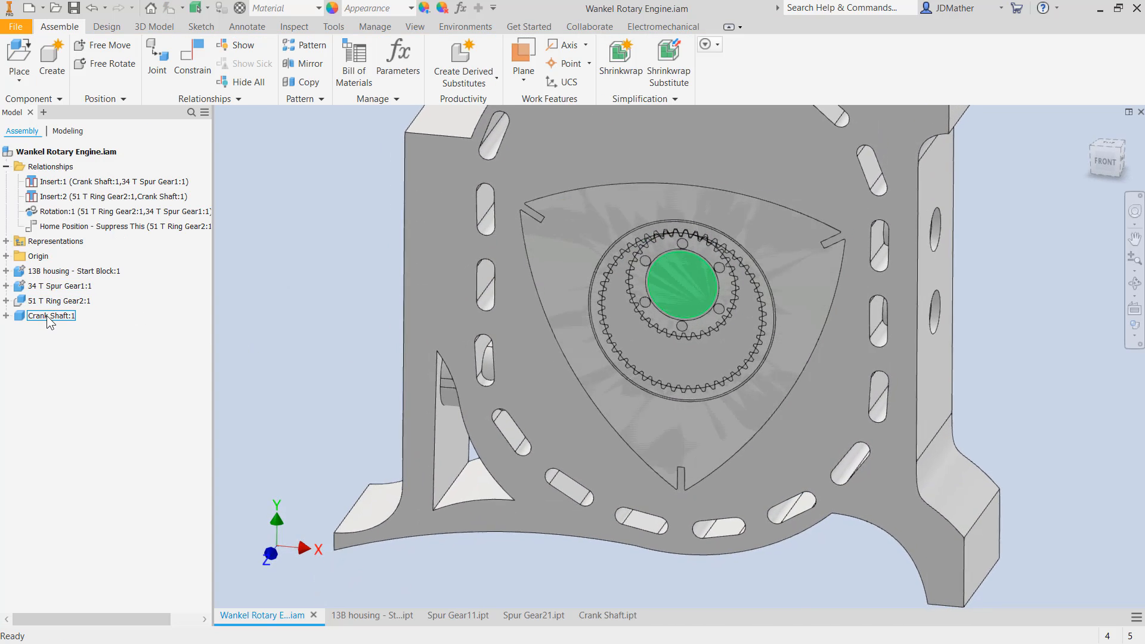
{"action": "right_click", "coordinate": [49, 322]}
{"action": "left_click", "coordinate": [65, 290]}
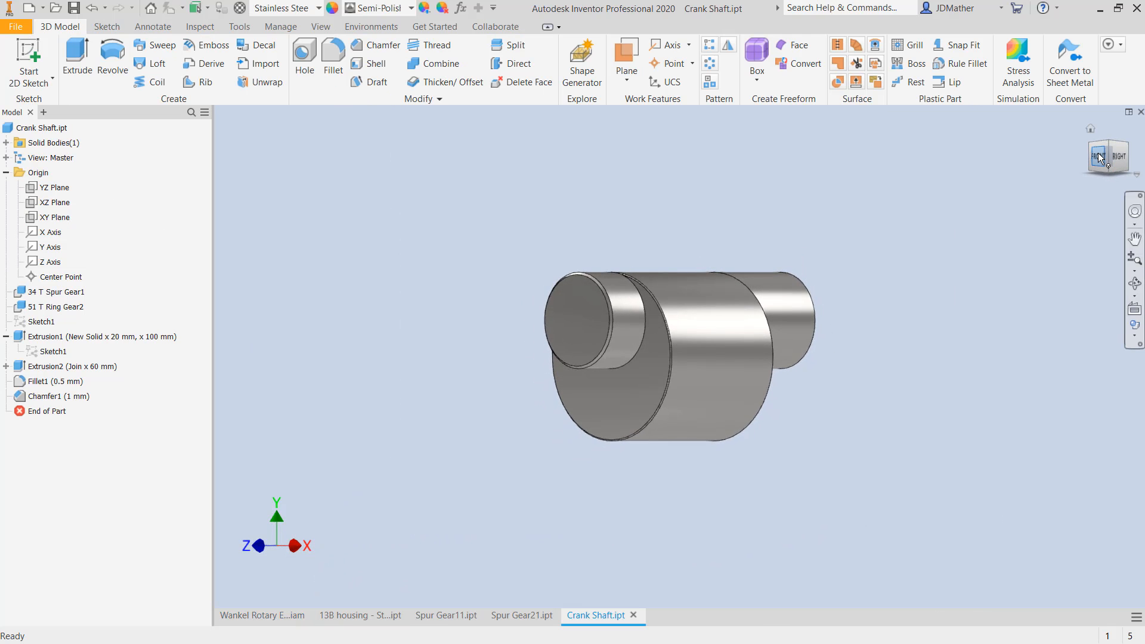
- Start a sketch on the crank shaft's small end face and project the shaft's outer circular edge into it
{"action": "left_click", "coordinate": [1099, 156]}
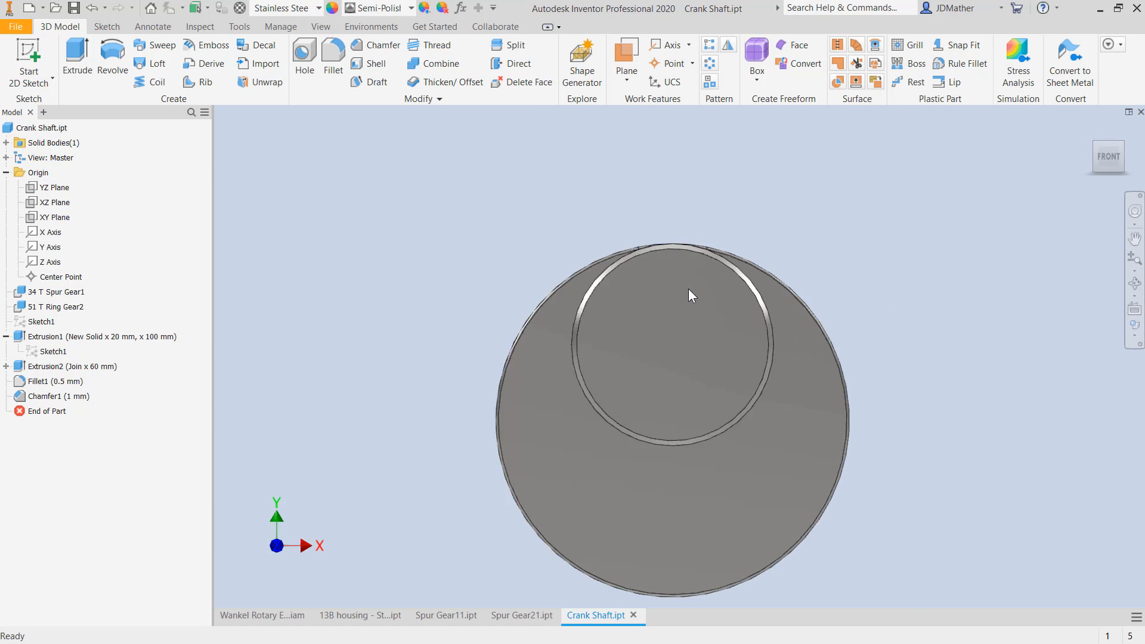
{"action": "left_click", "coordinate": [676, 271]}
{"action": "left_click", "coordinate": [715, 271]}
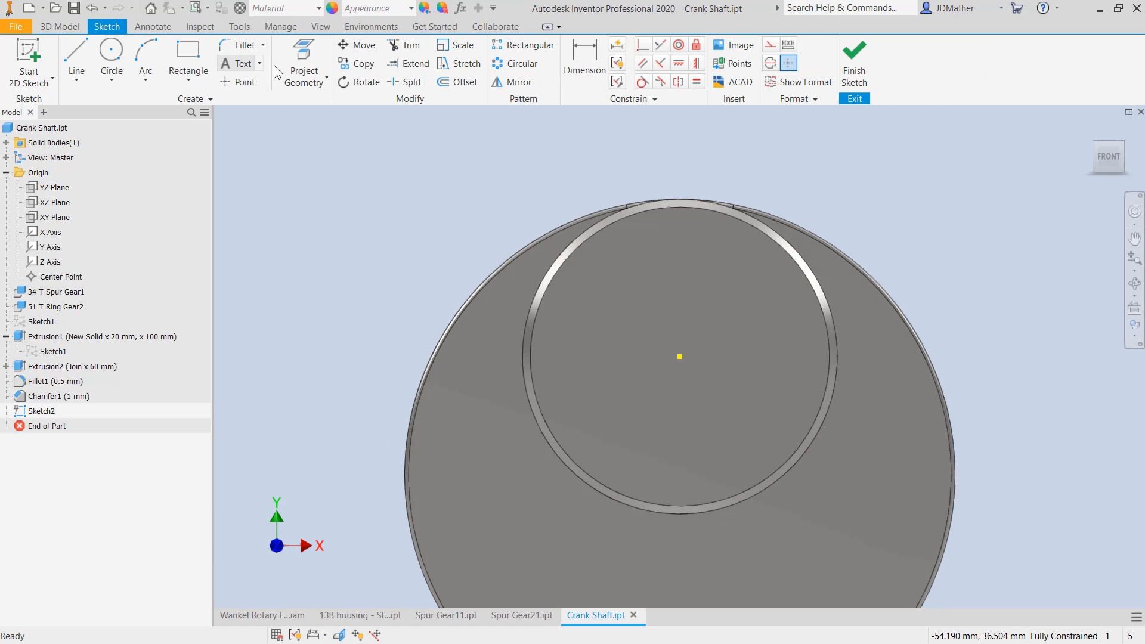
{"action": "left_click", "coordinate": [296, 58]}
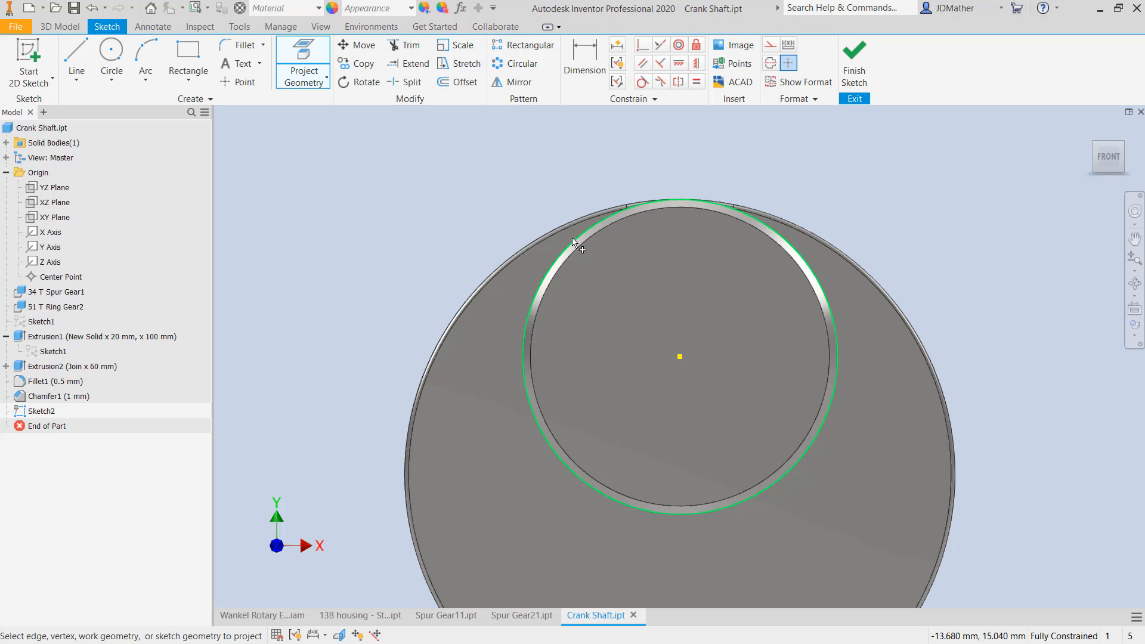
{"action": "left_click", "coordinate": [572, 242]}
- Sketch a narrow upright rectangle outside the projected circle, clear of the shaft's end face
{"action": "left_click", "coordinate": [188, 59]}
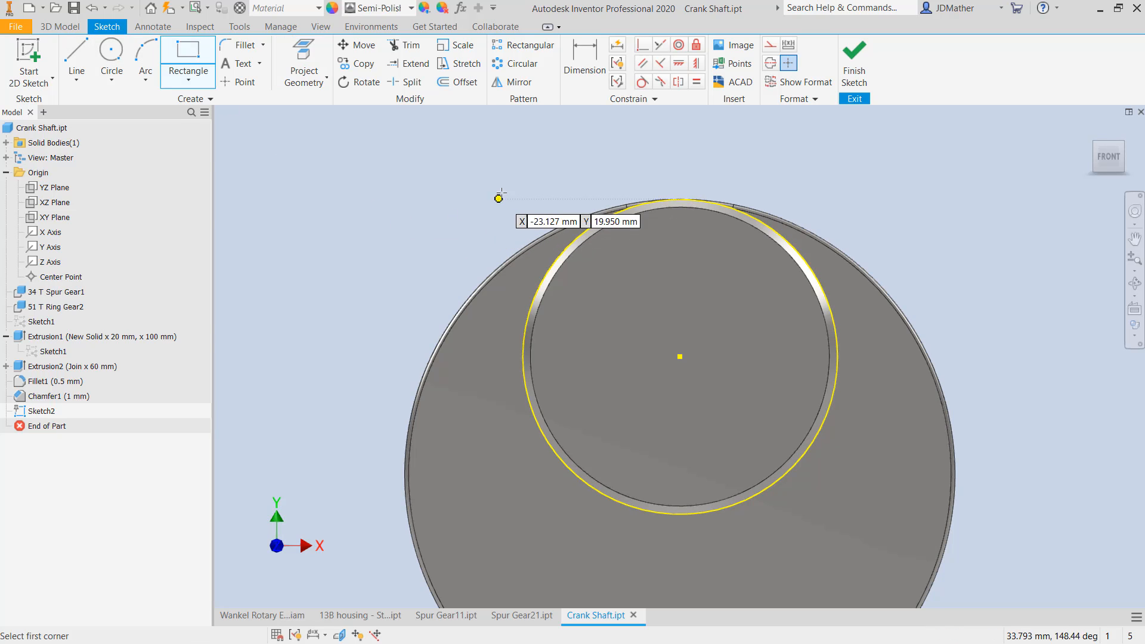
{"action": "left_click", "coordinate": [461, 168]}
{"action": "left_click", "coordinate": [484, 230]}
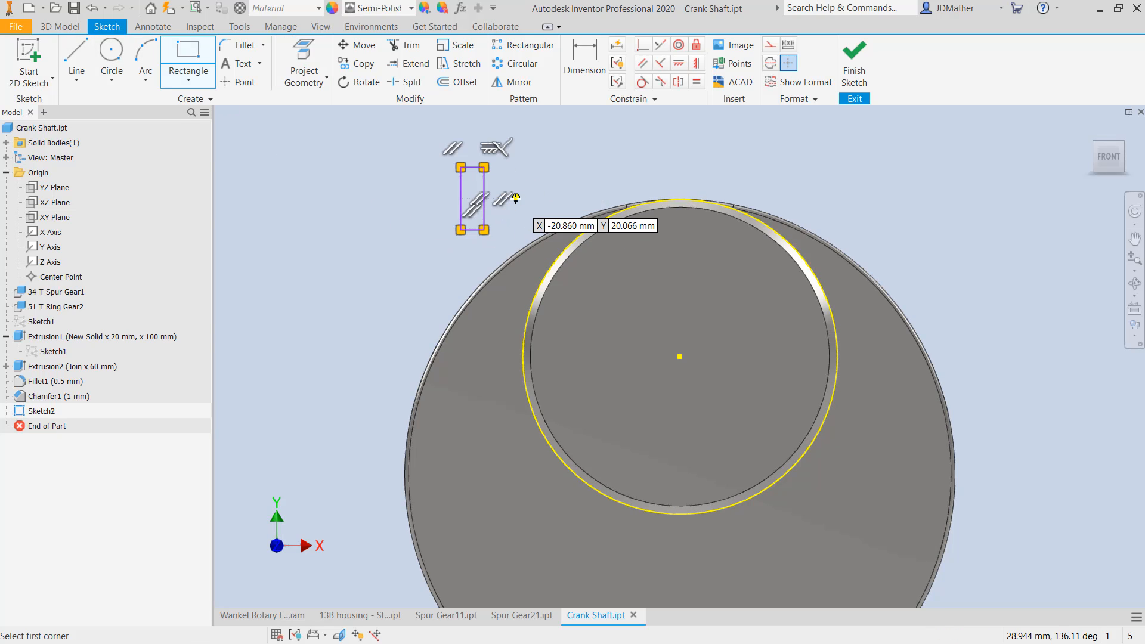
{"action": "right_click", "coordinate": [515, 198]}
{"action": "left_click", "coordinate": [558, 200]}
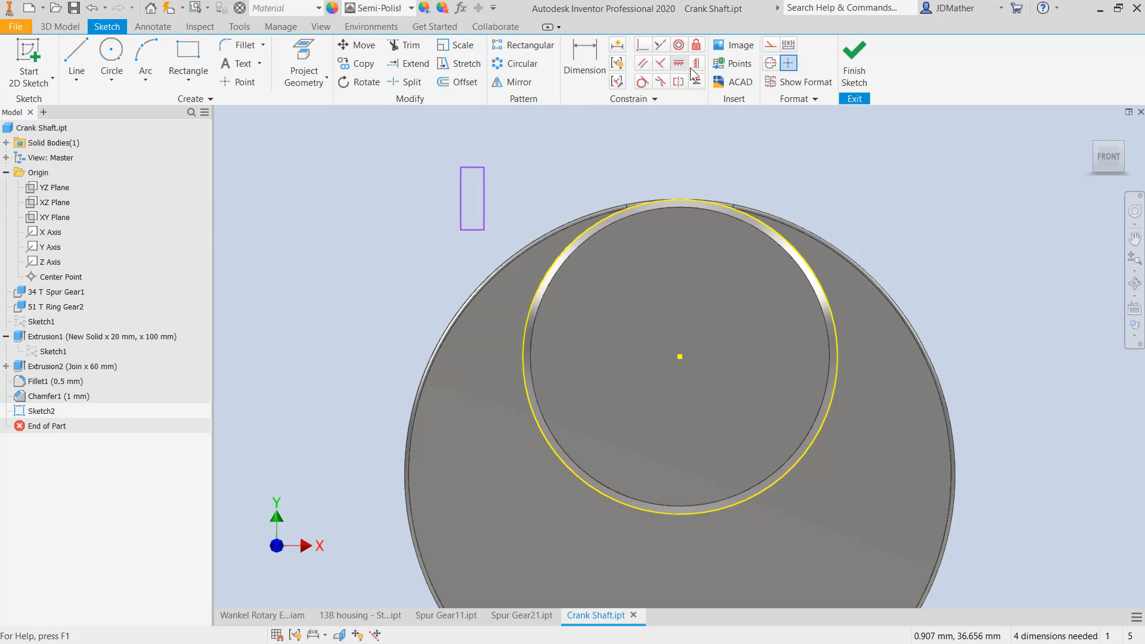
- Align the midpoint of the rectangle's lower edge vertically with the circle's center and make its upper edge tangent to the circle
{"action": "left_click", "coordinate": [472, 232]}
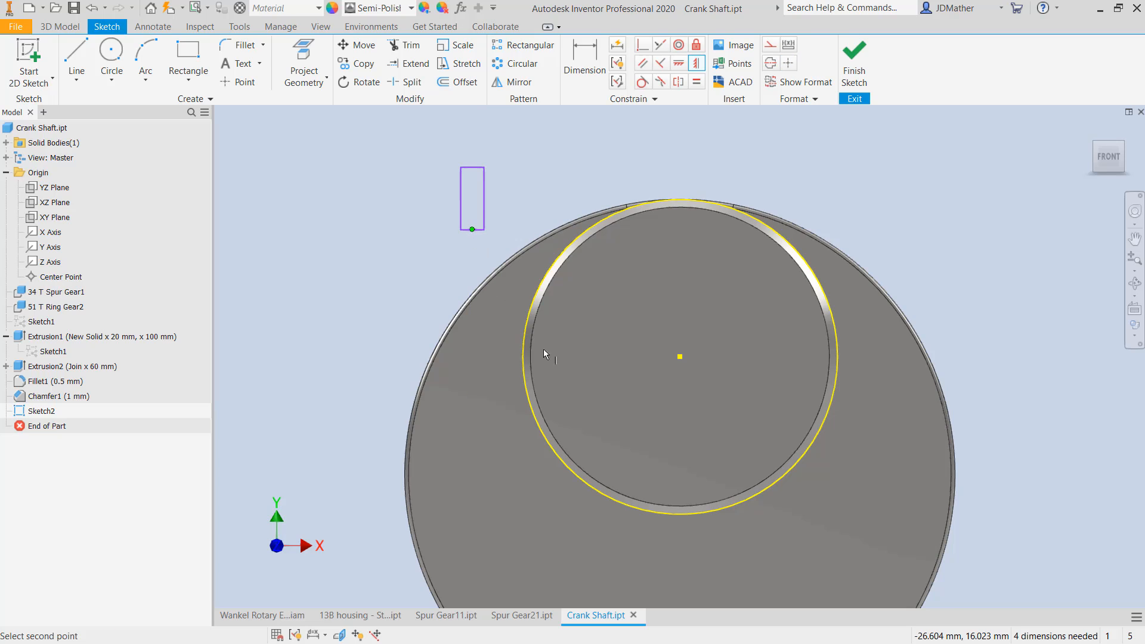
{"action": "left_click", "coordinate": [680, 356]}
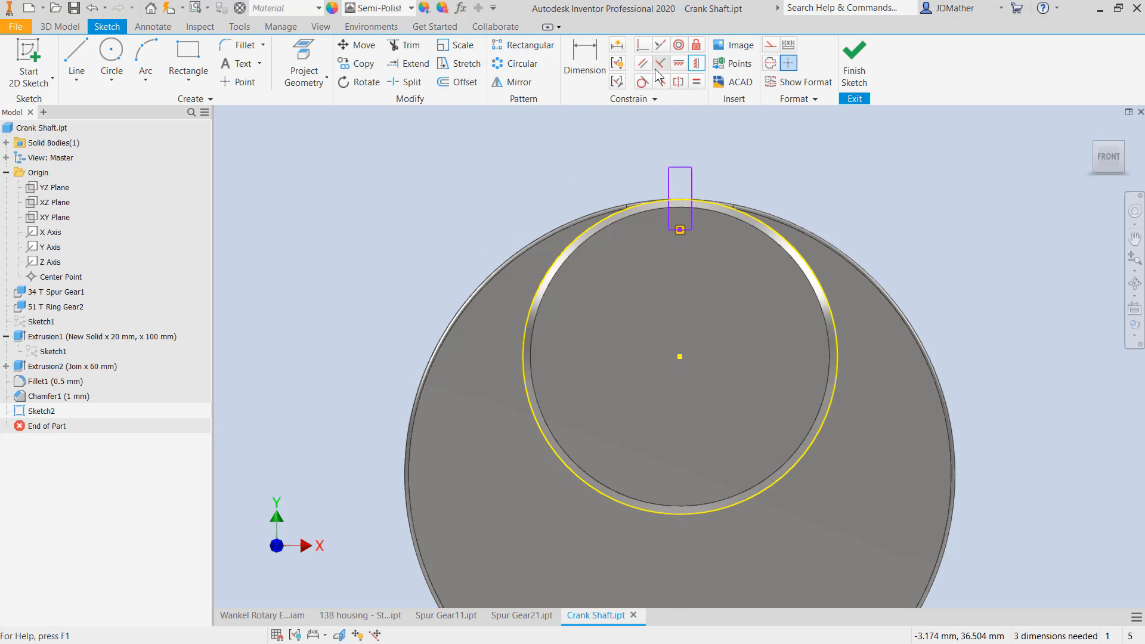
{"action": "left_click", "coordinate": [643, 88]}
{"action": "scroll", "coordinate": [699, 156], "scroll_direction": "up", "scroll_amount": 3}
{"action": "left_click", "coordinate": [663, 176]}
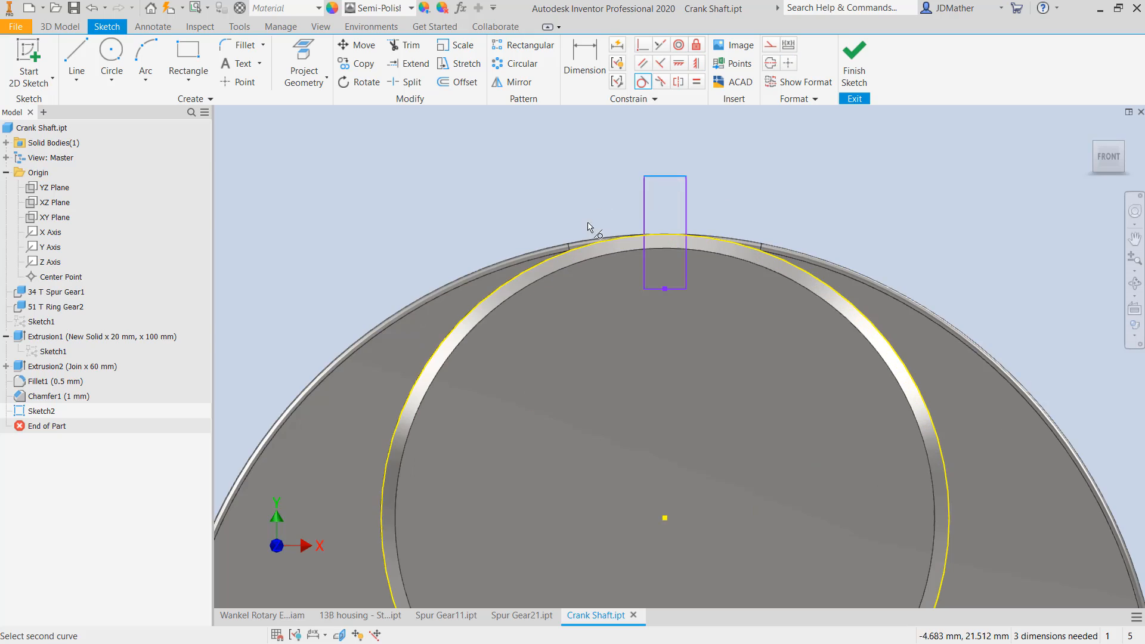
{"action": "left_click", "coordinate": [574, 256]}
- Dimension the rectangle to 7.5 mm high and 2 mm wide
{"action": "key", "text": "d"}
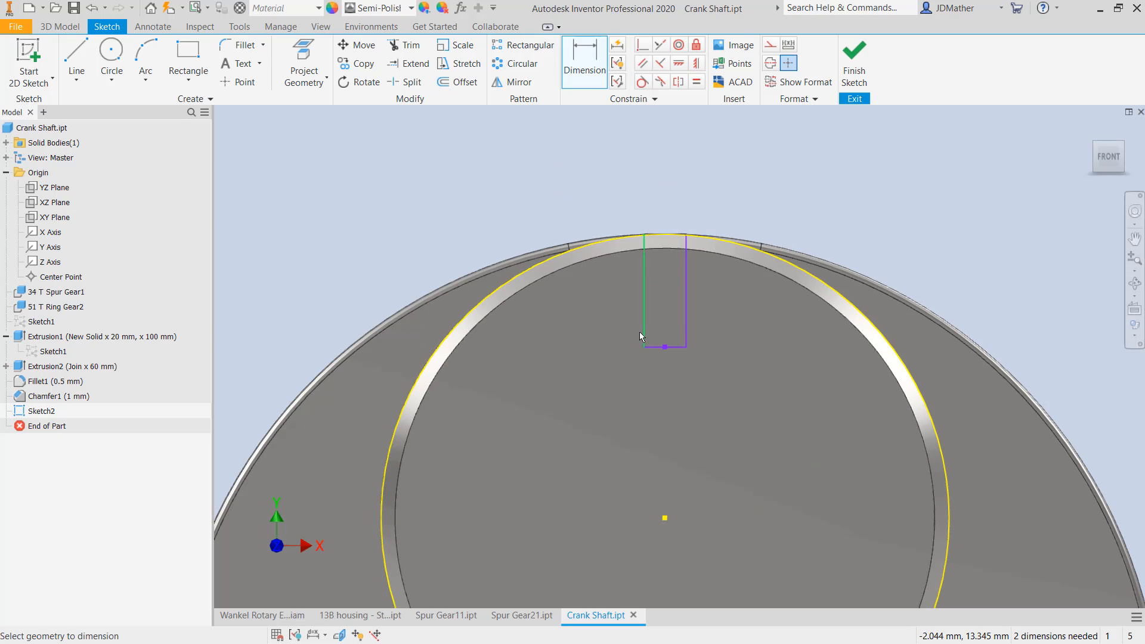
{"action": "left_click", "coordinate": [642, 334]}
{"action": "left_click", "coordinate": [613, 301]}
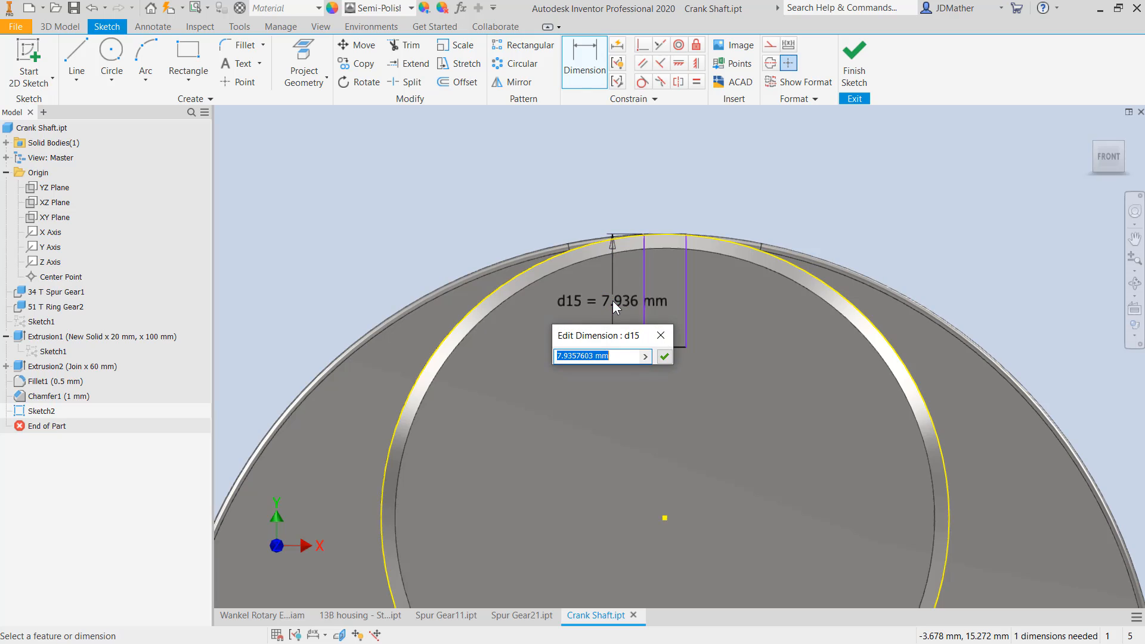
{"action": "type", "text": "7.5"}
{"action": "key", "text": "Return"}
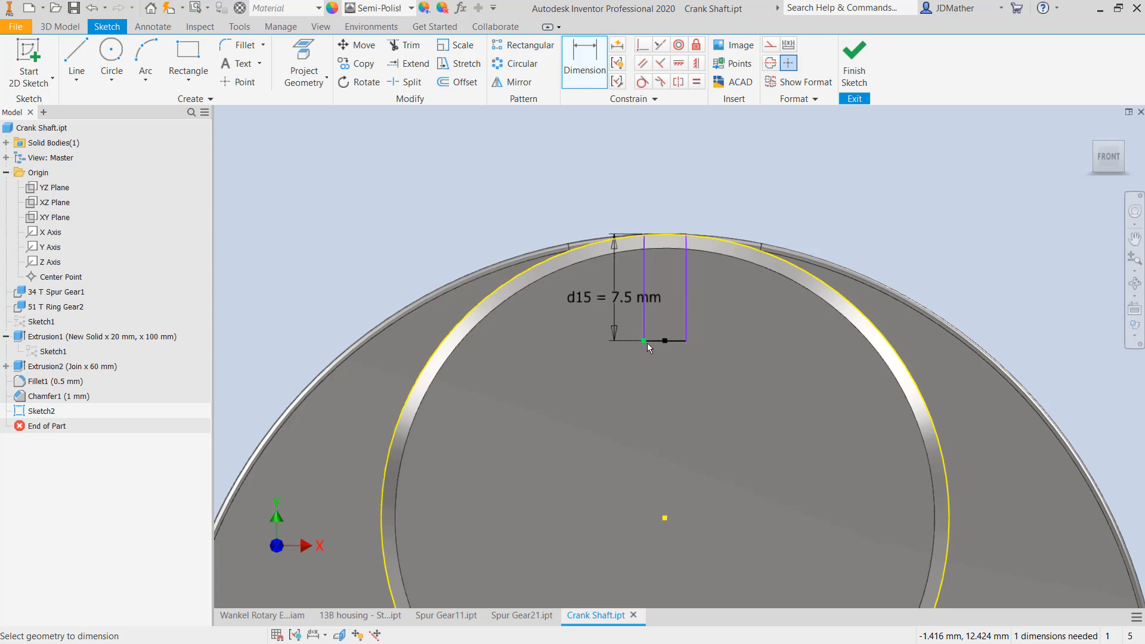
{"action": "left_click", "coordinate": [652, 342]}
{"action": "left_click", "coordinate": [707, 363]}
{"action": "type", "text": "2"}
{"action": "key", "text": "Return"}
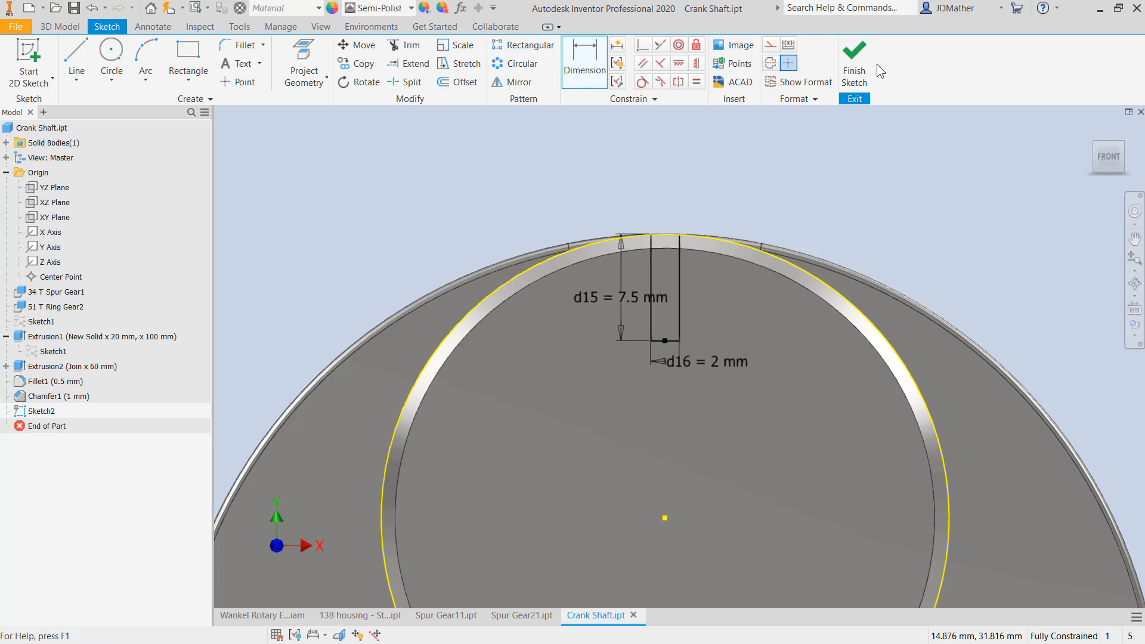
- Finish the sketch and extrude the rectangle as a 0.5 mm deep cut into the shaft's end face
{"action": "left_click", "coordinate": [856, 63]}
{"action": "key", "text": "e"}
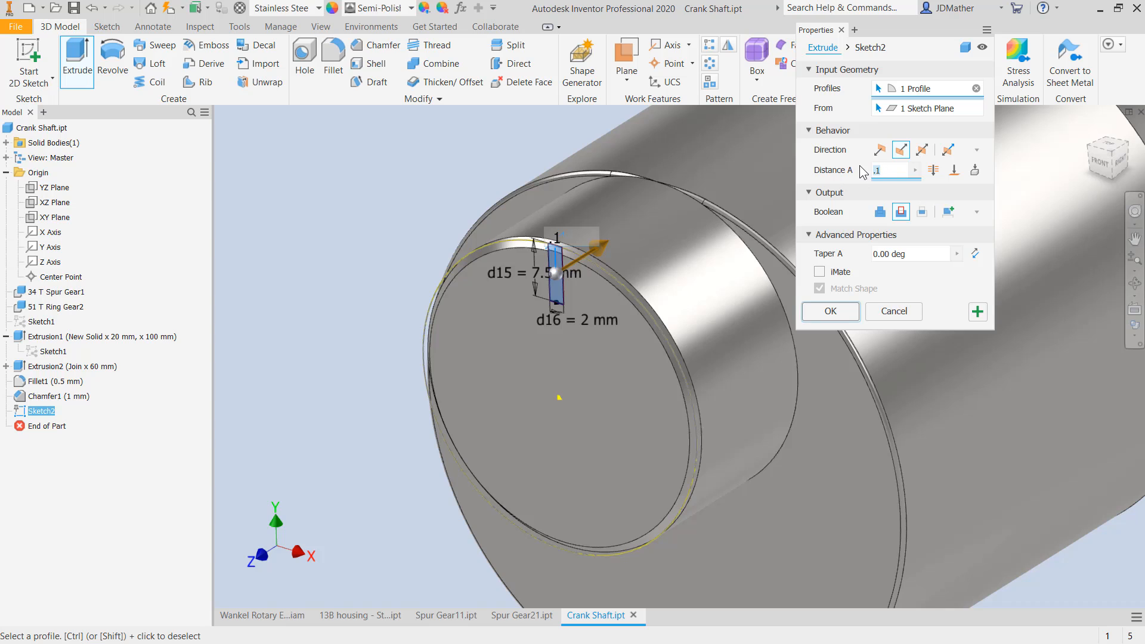
{"action": "type", "text": ".5"}
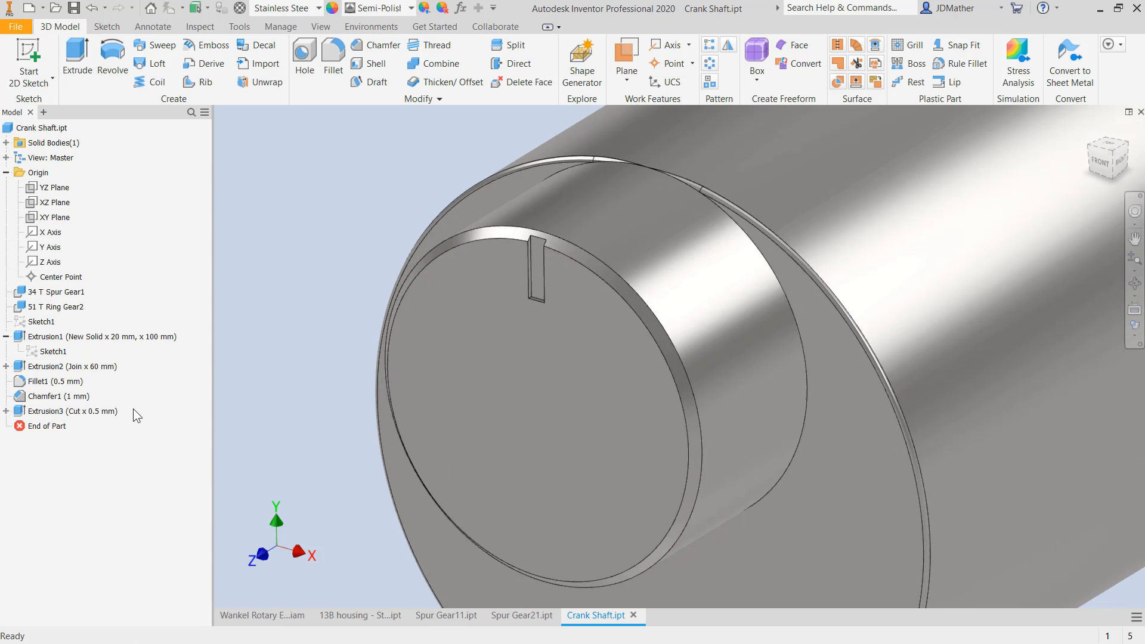
- Give the rectangular cut a reddish feature appearance so it serves as a position mark on the crank shaft
{"action": "right_click", "coordinate": [99, 416]}
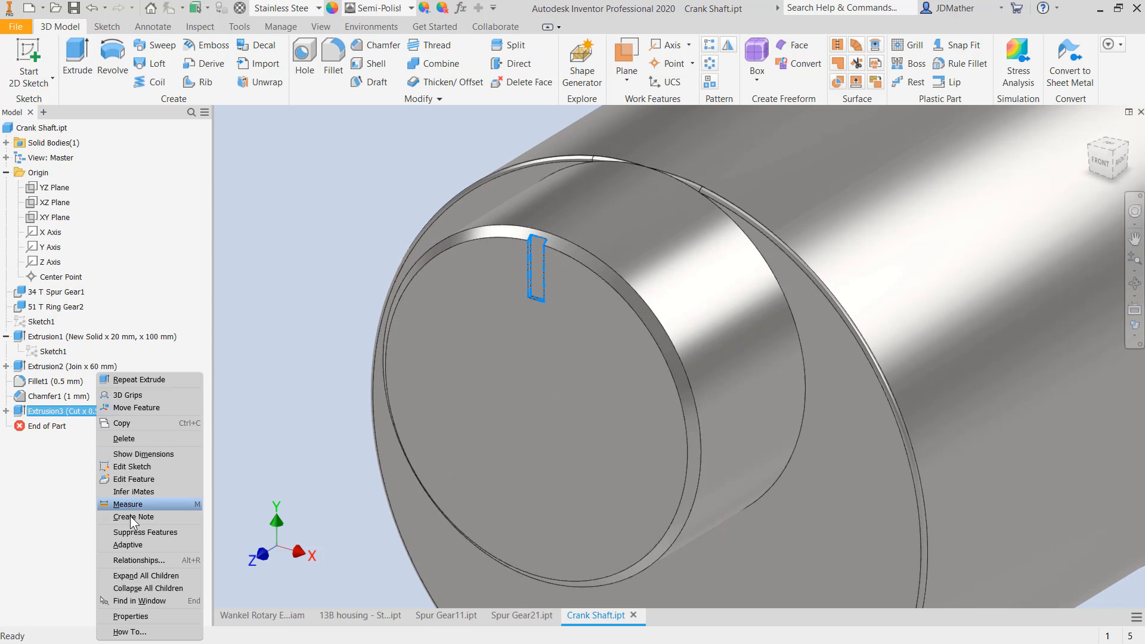
{"action": "left_click", "coordinate": [120, 616]}
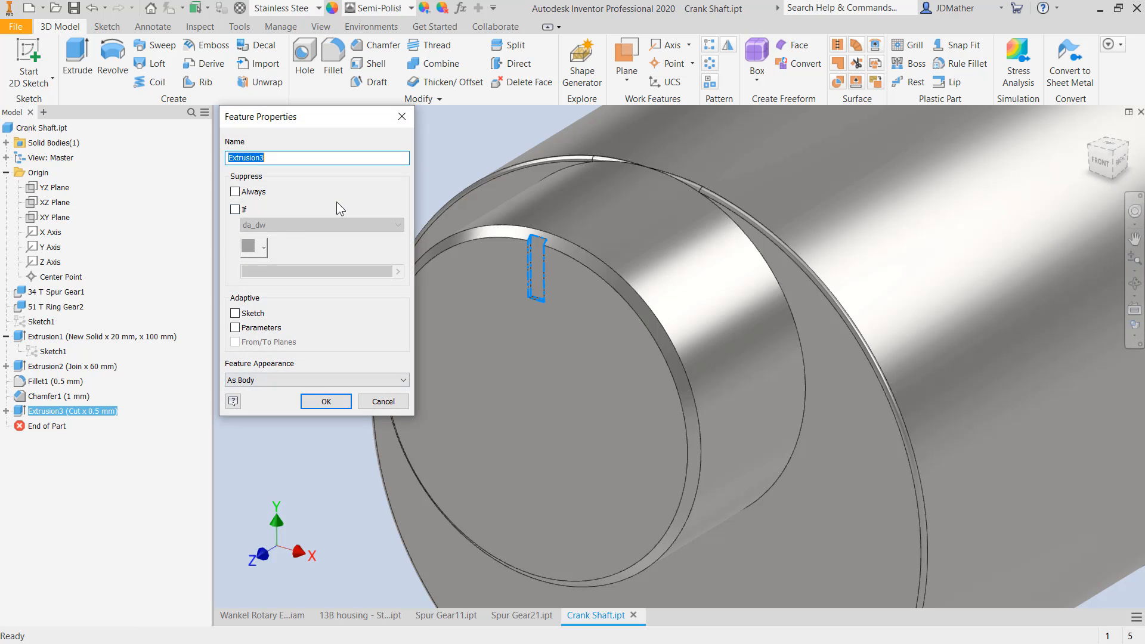
{"action": "left_click", "coordinate": [284, 381]}
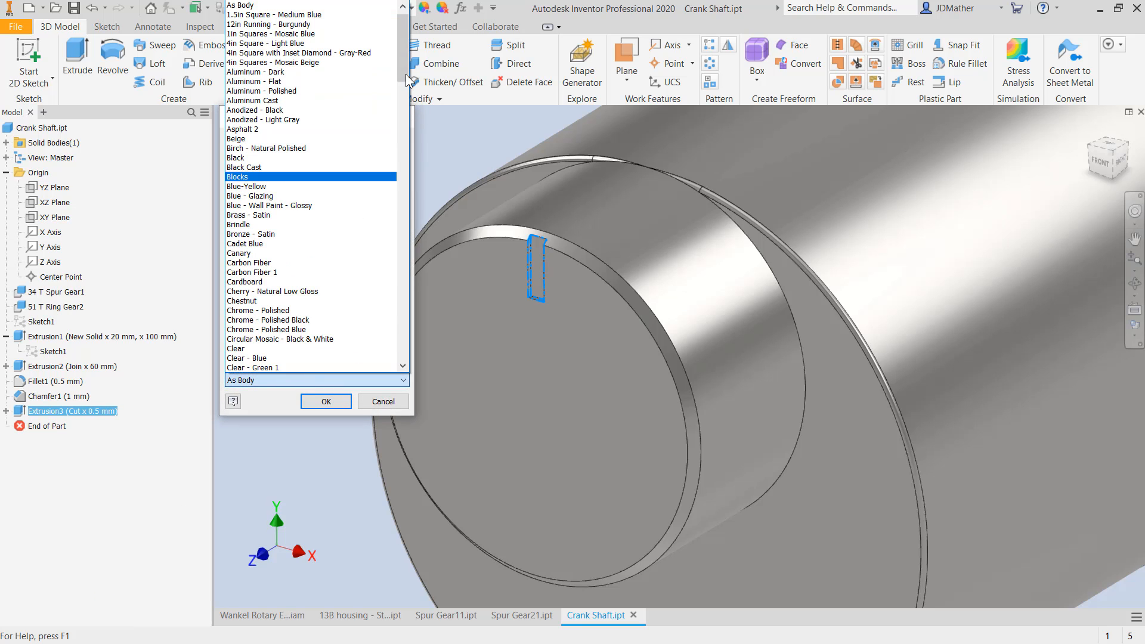
{"action": "left_click_drag", "start_coordinate": [407, 79], "coordinate": [377, 235]}
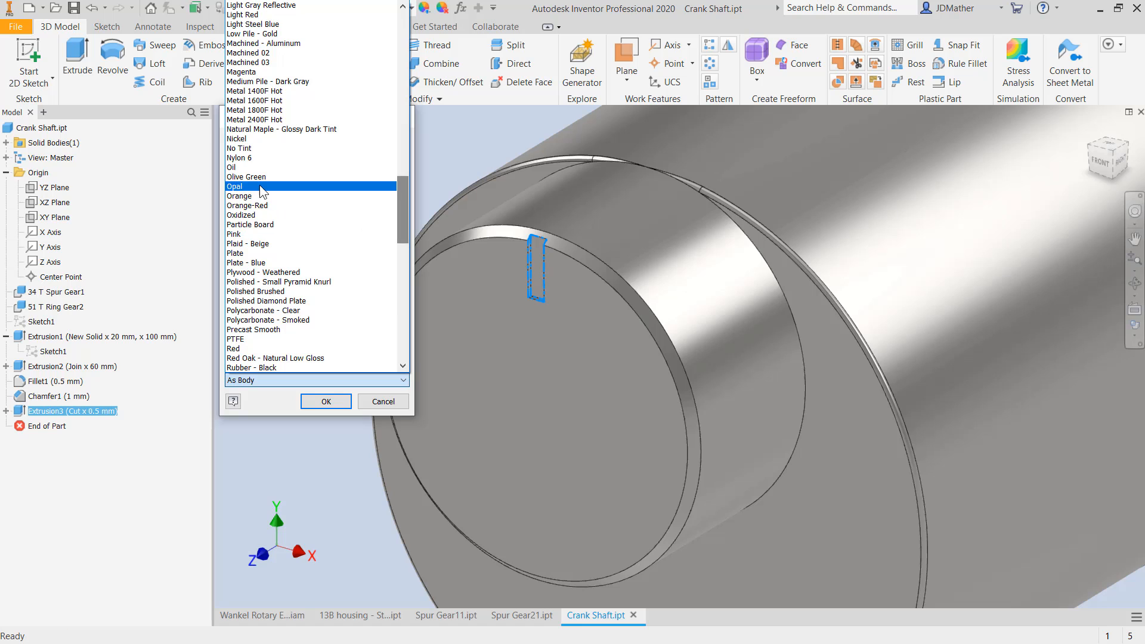
{"action": "left_click", "coordinate": [251, 215]}
{"action": "left_click", "coordinate": [327, 401]}
{"action": "scroll", "coordinate": [346, 297], "scroll_direction": "up", "scroll_amount": 3}
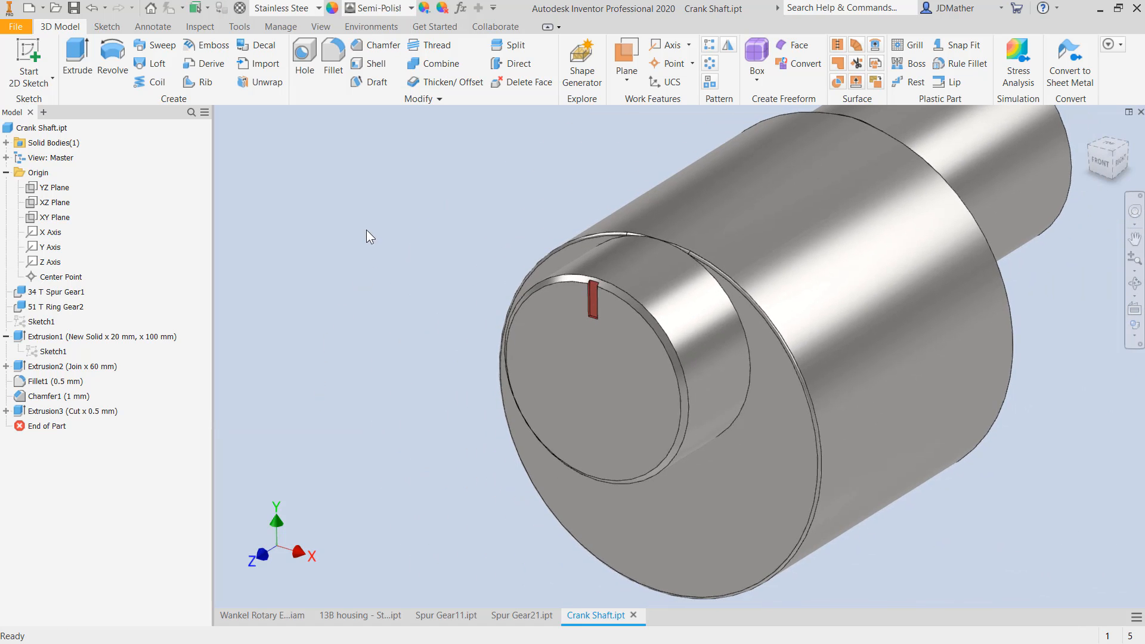
- Save the Crank Shaft part and switch to the Wankel Rotary Engine assembly to check the shaft's mark
{"action": "left_click", "coordinate": [73, 8]}
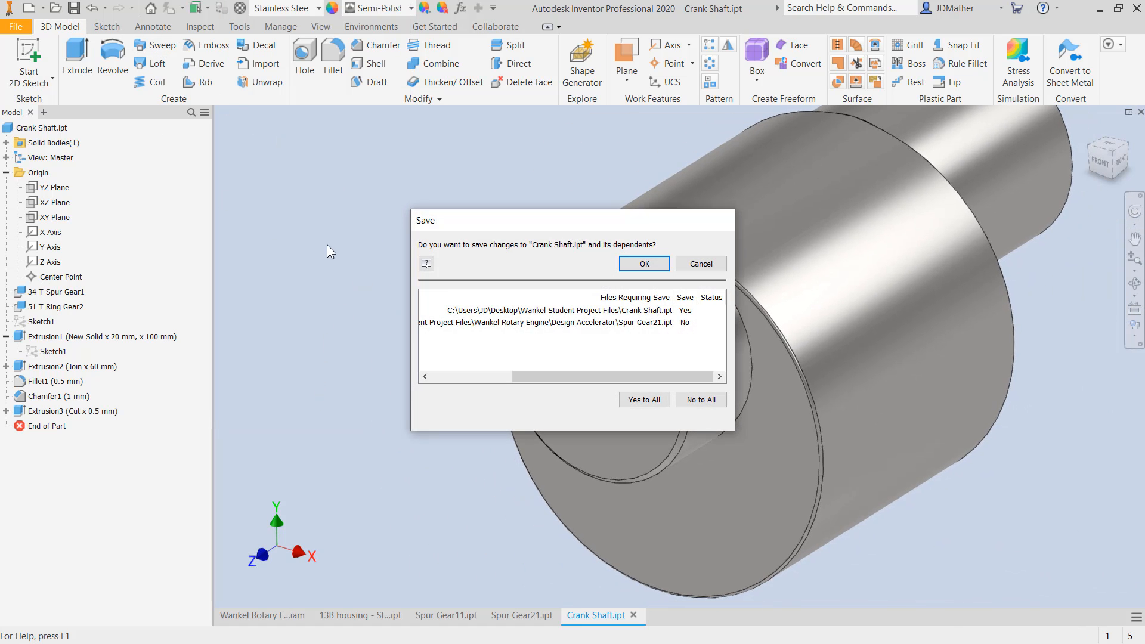
{"action": "left_click", "coordinate": [644, 263]}
{"action": "left_click", "coordinate": [262, 616]}
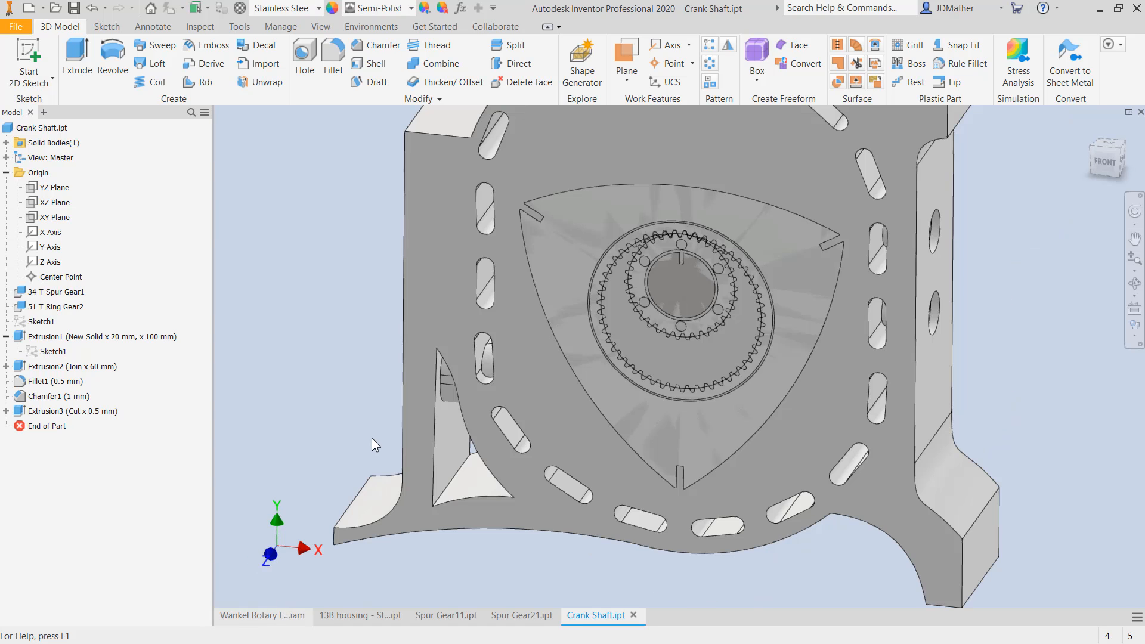
{"action": "scroll", "coordinate": [367, 353], "scroll_direction": "up", "scroll_amount": 2}
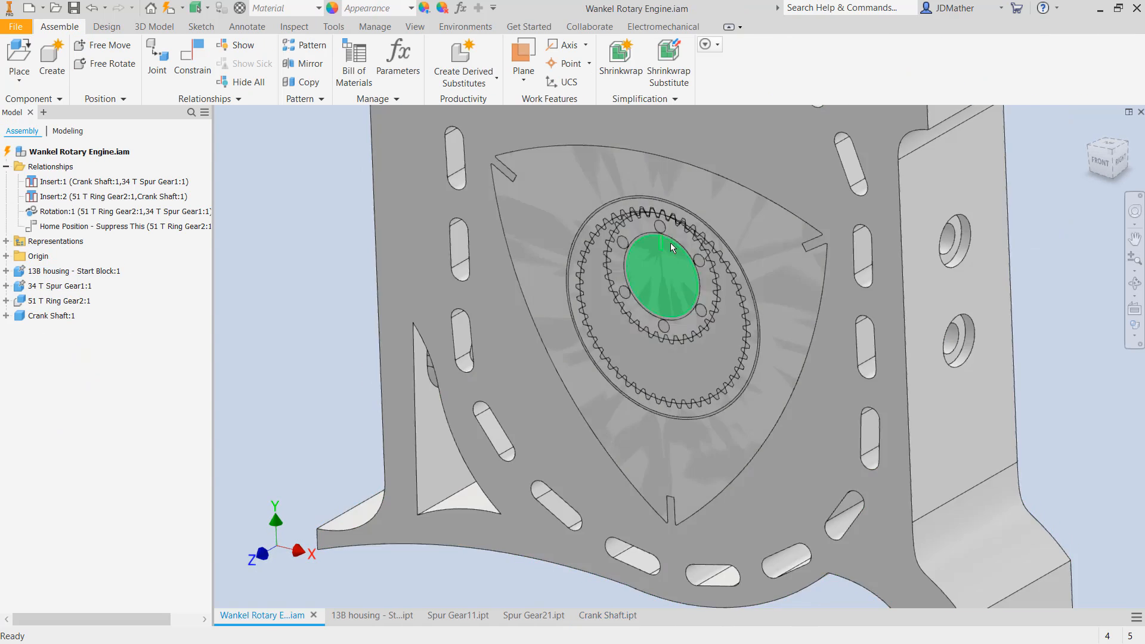
{"action": "scroll", "coordinate": [531, 330], "scroll_direction": "down", "scroll_amount": 4}
{"action": "scroll", "coordinate": [377, 375], "scroll_direction": "up", "scroll_amount": 1}
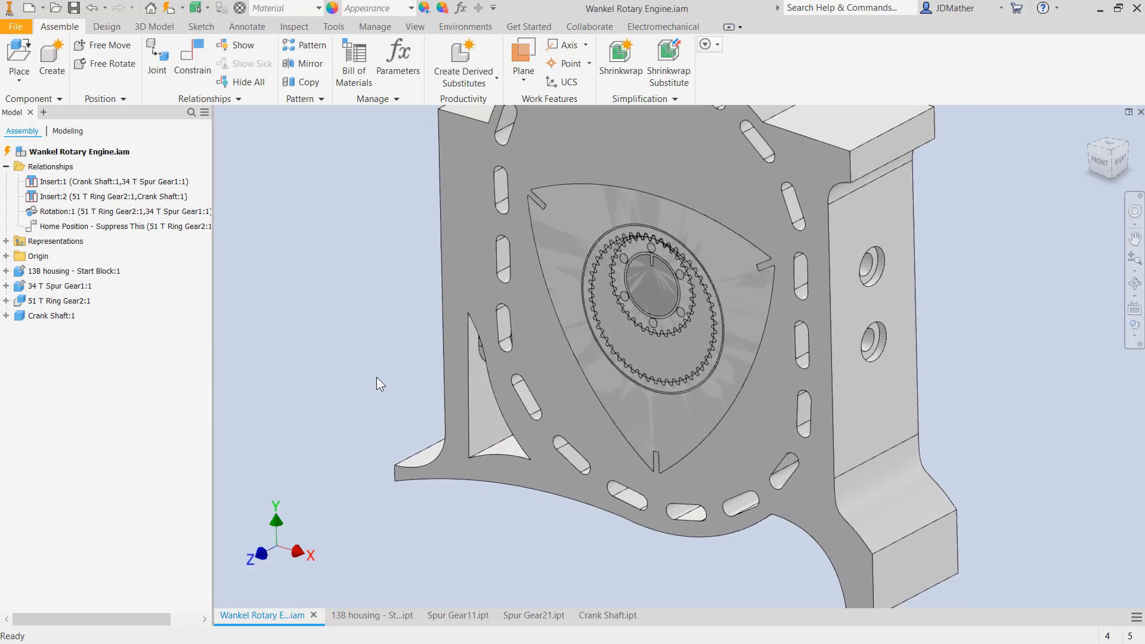
{"action": "scroll", "coordinate": [599, 242], "scroll_direction": "up", "scroll_amount": 3}
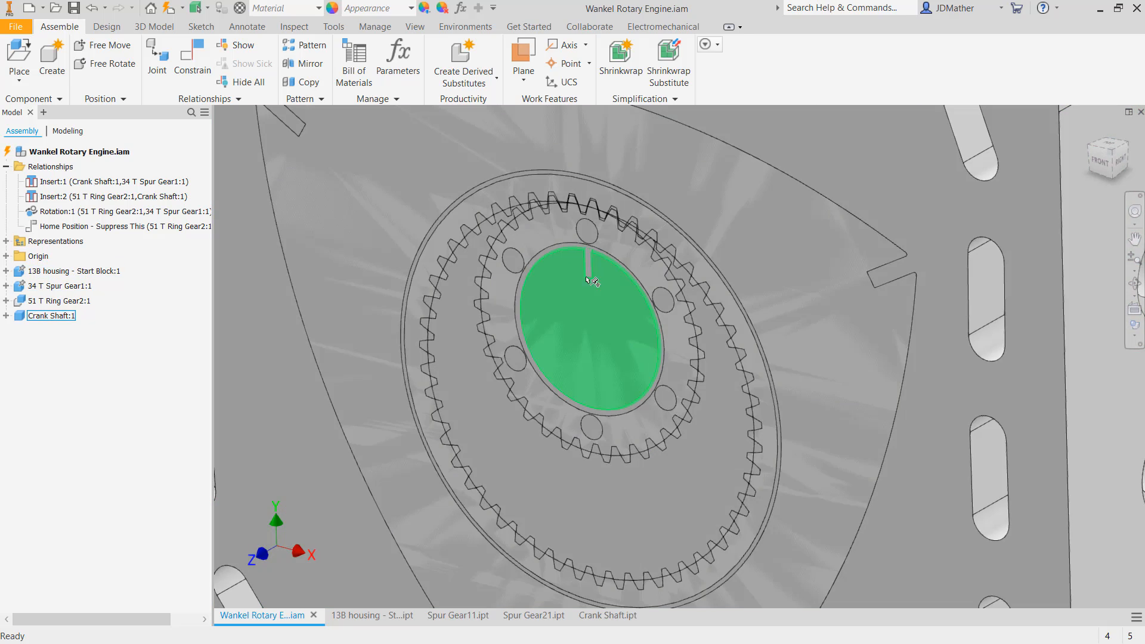
{"action": "scroll", "coordinate": [533, 295], "scroll_direction": "down", "scroll_amount": 5}
- Show the engine assembly in the home view with the Wireframe visual style in Dynamic Simulation
{"action": "left_click", "coordinate": [1100, 162]}
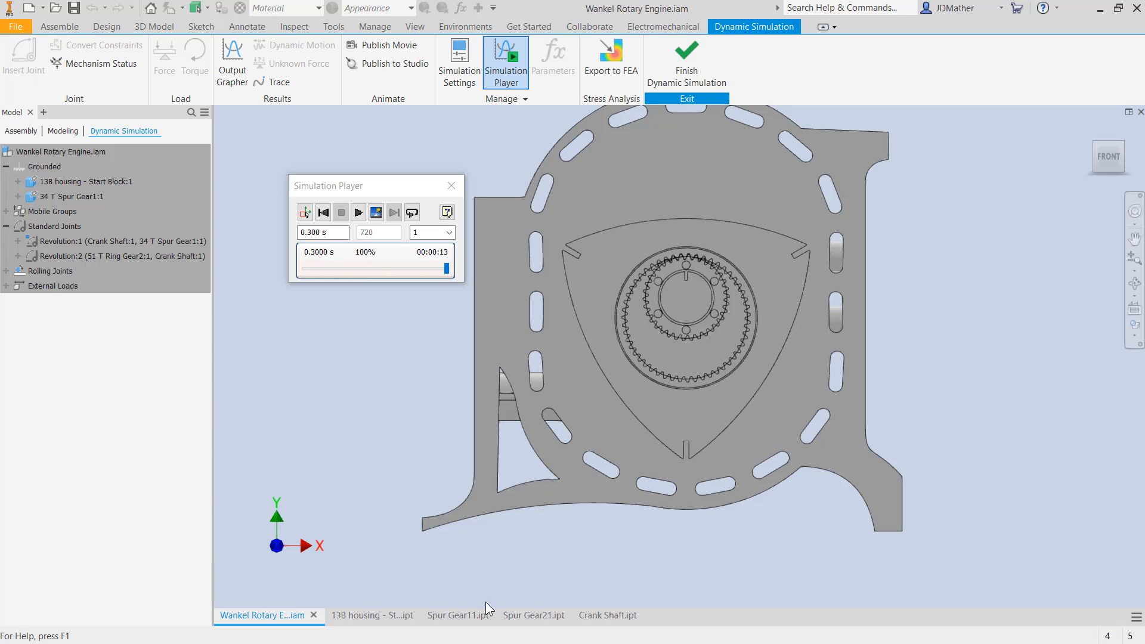
{"action": "key", "text": "F6"}
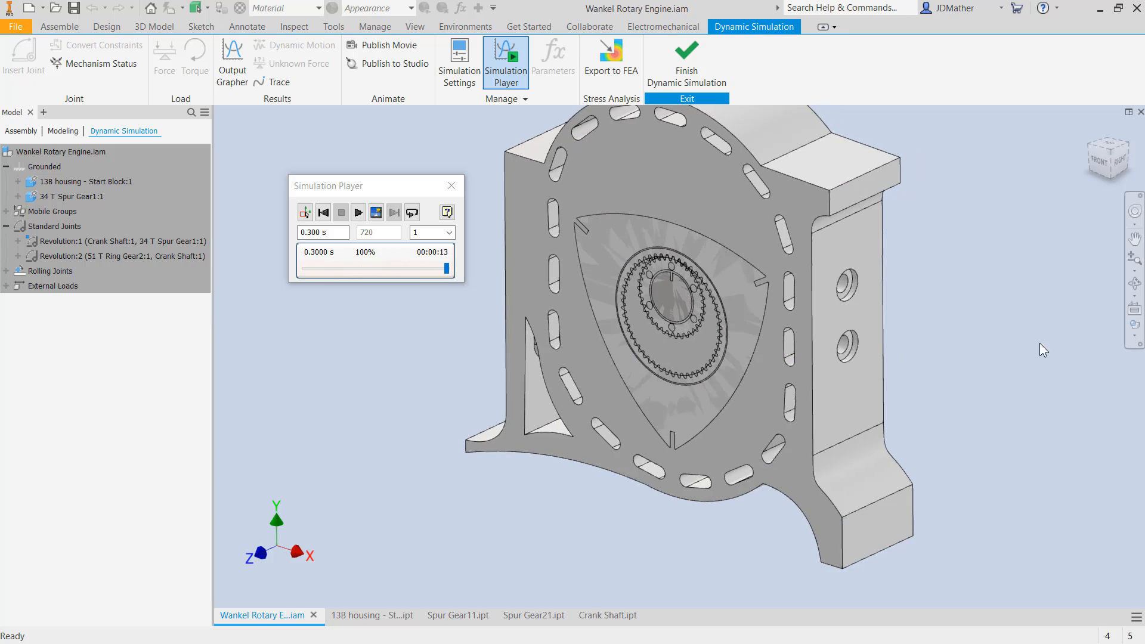
{"action": "left_click", "coordinate": [1140, 339]}
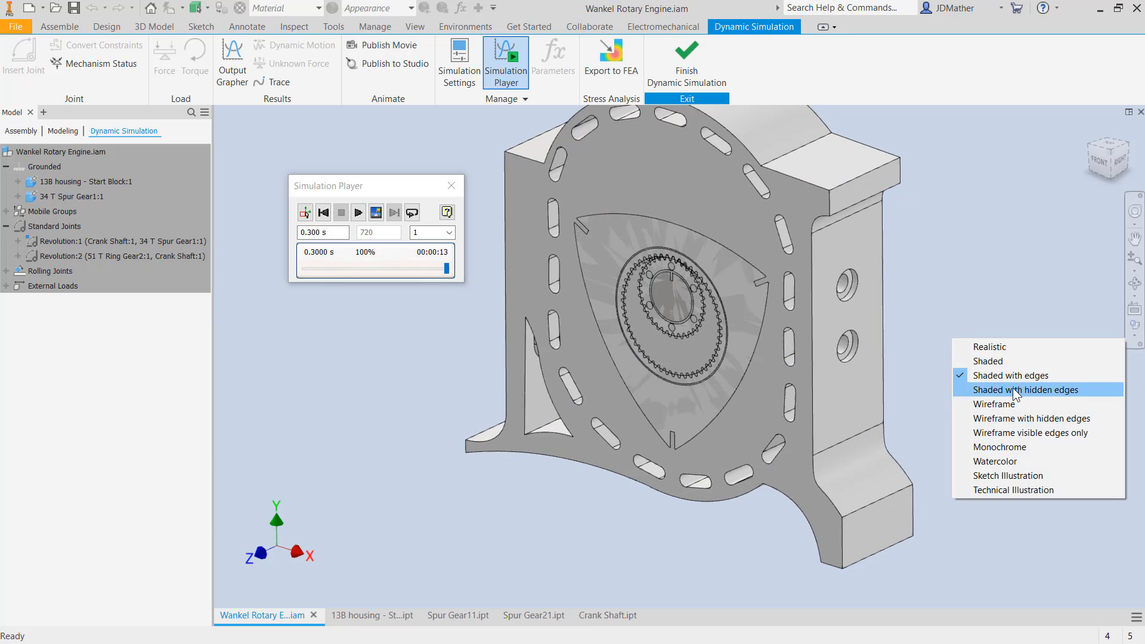
{"action": "left_click", "coordinate": [997, 404]}
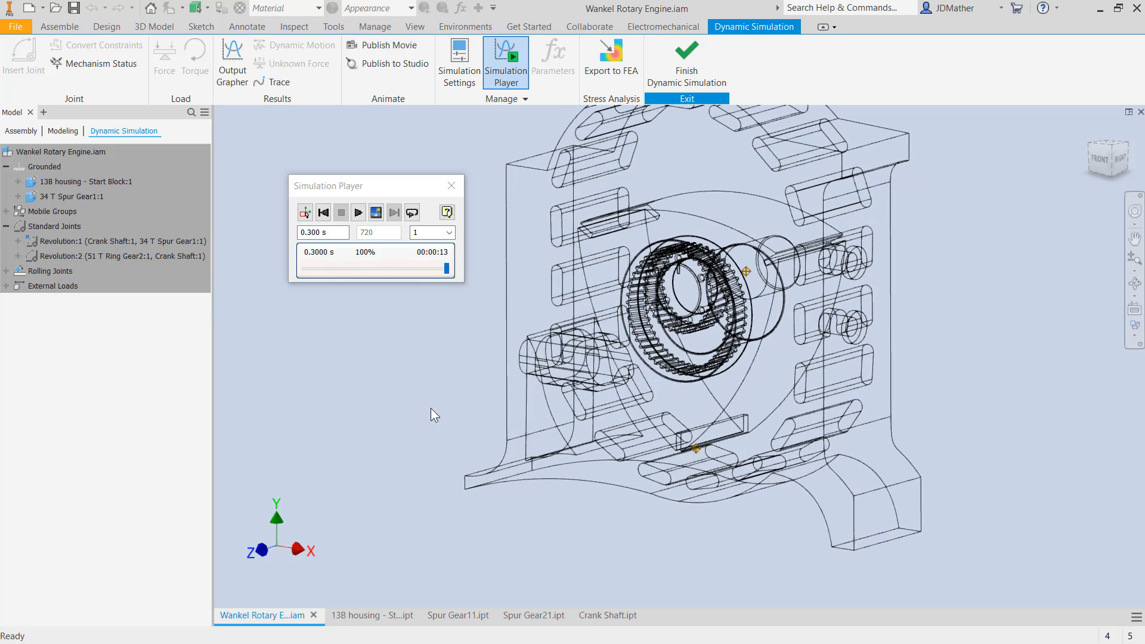
- Set up a trajectory trace relative to Grounded, with Work Point2 at the rotor's lower apex as its origin
{"action": "left_click", "coordinate": [275, 82]}
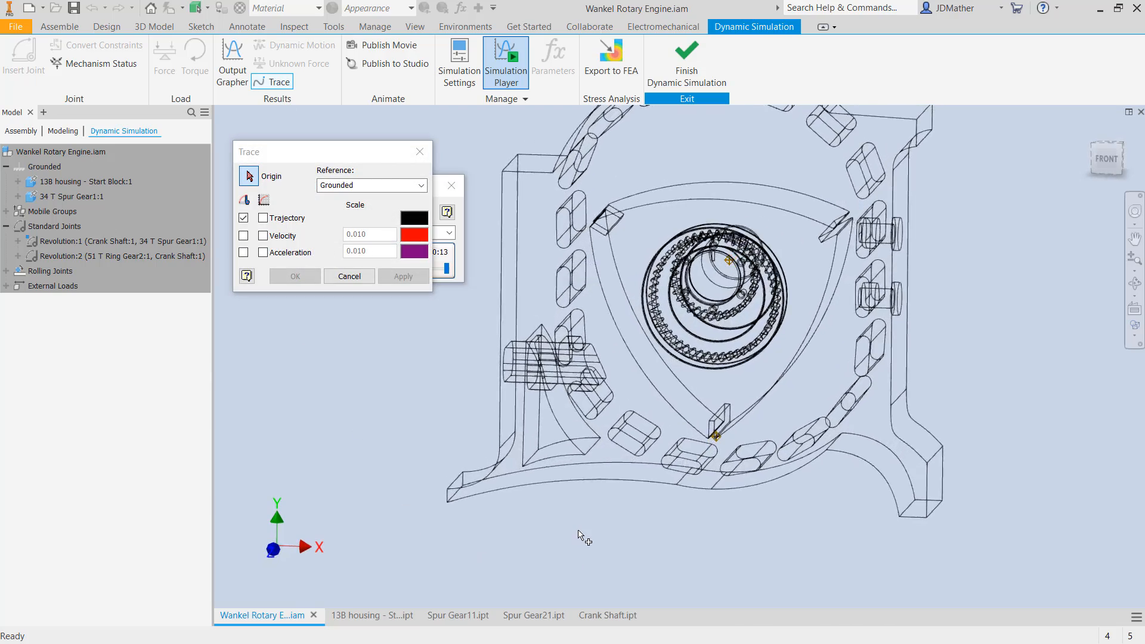
{"action": "scroll", "coordinate": [704, 524], "scroll_direction": "up", "scroll_amount": 5}
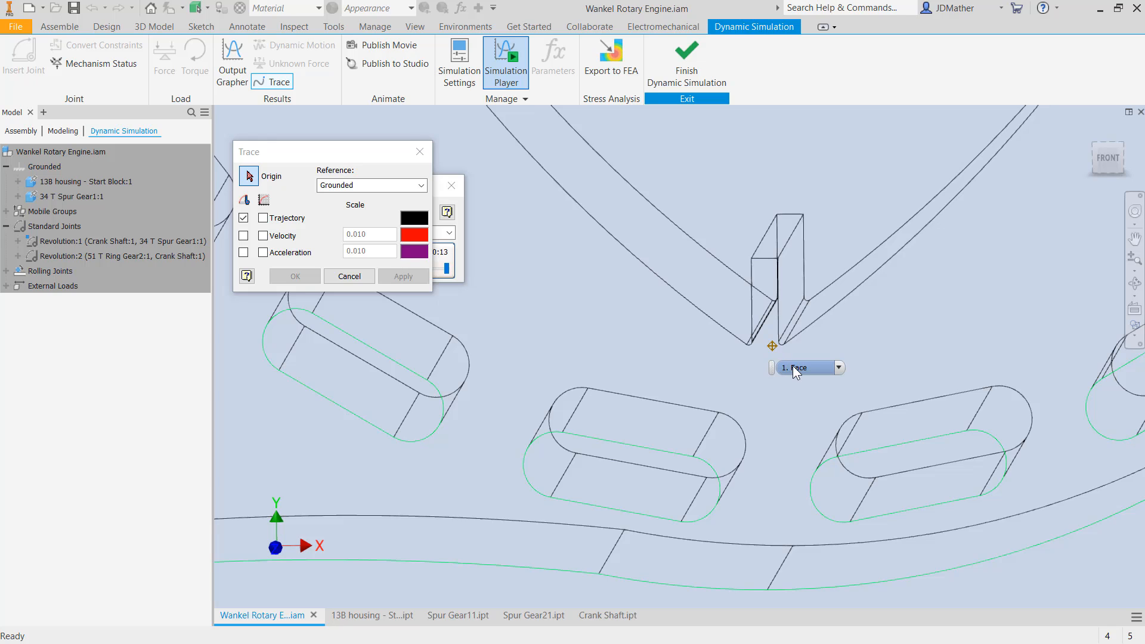
{"action": "left_click", "coordinate": [840, 368]}
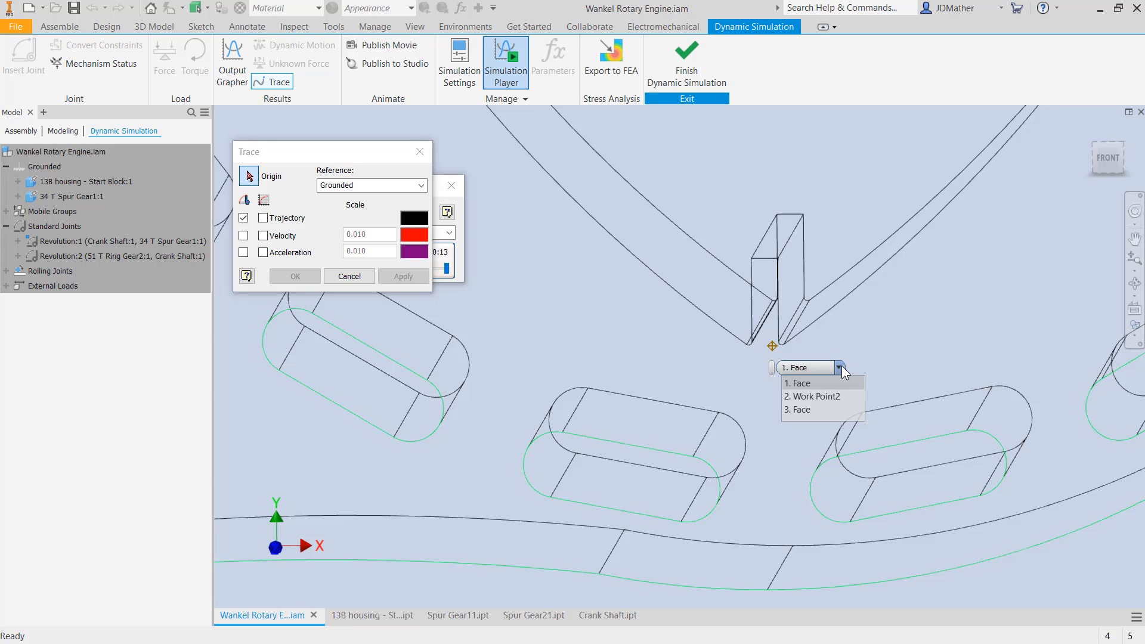
{"action": "left_click", "coordinate": [815, 396]}
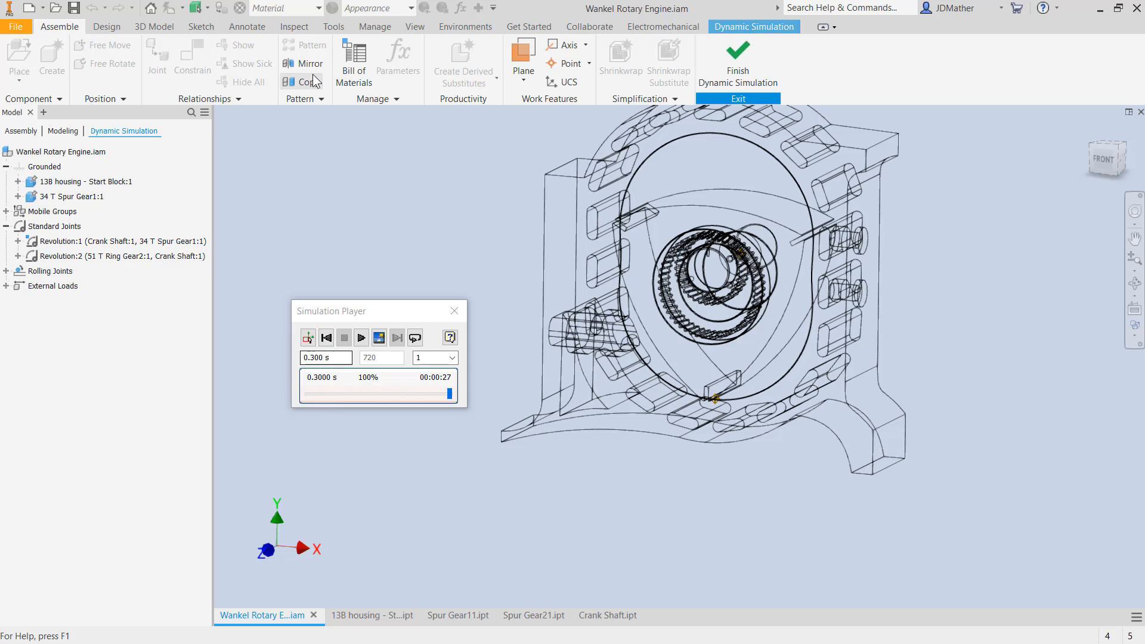
- Export the rotor apex trace to a sketch in the 13B housing part and finish the Dynamic Simulation
{"action": "left_click", "coordinate": [738, 27]}
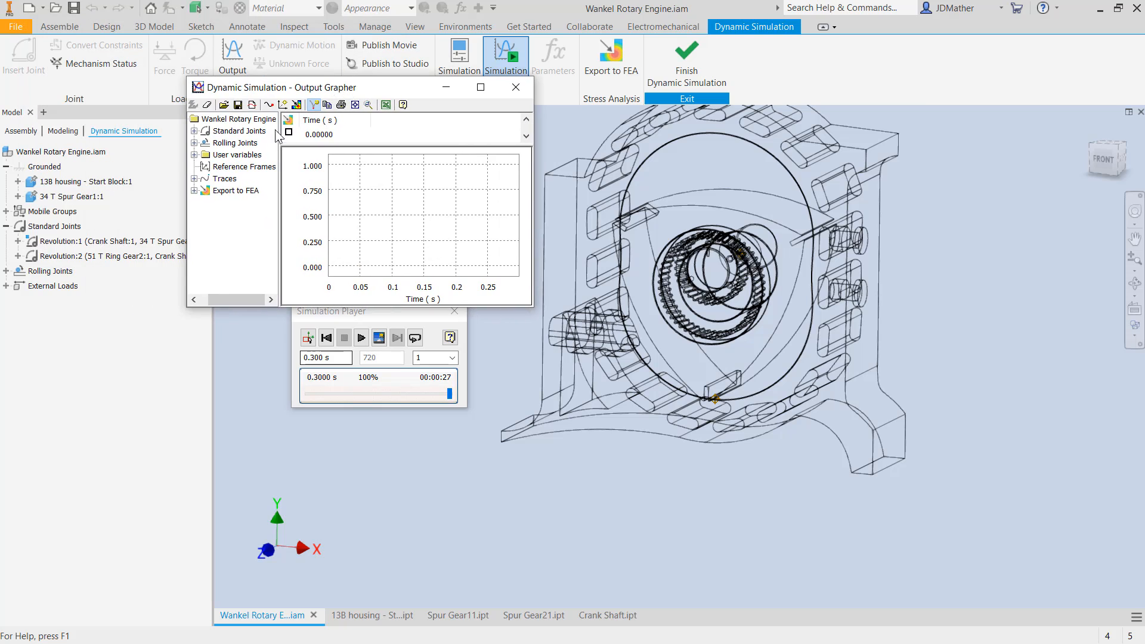
{"action": "right_click", "coordinate": [239, 190]}
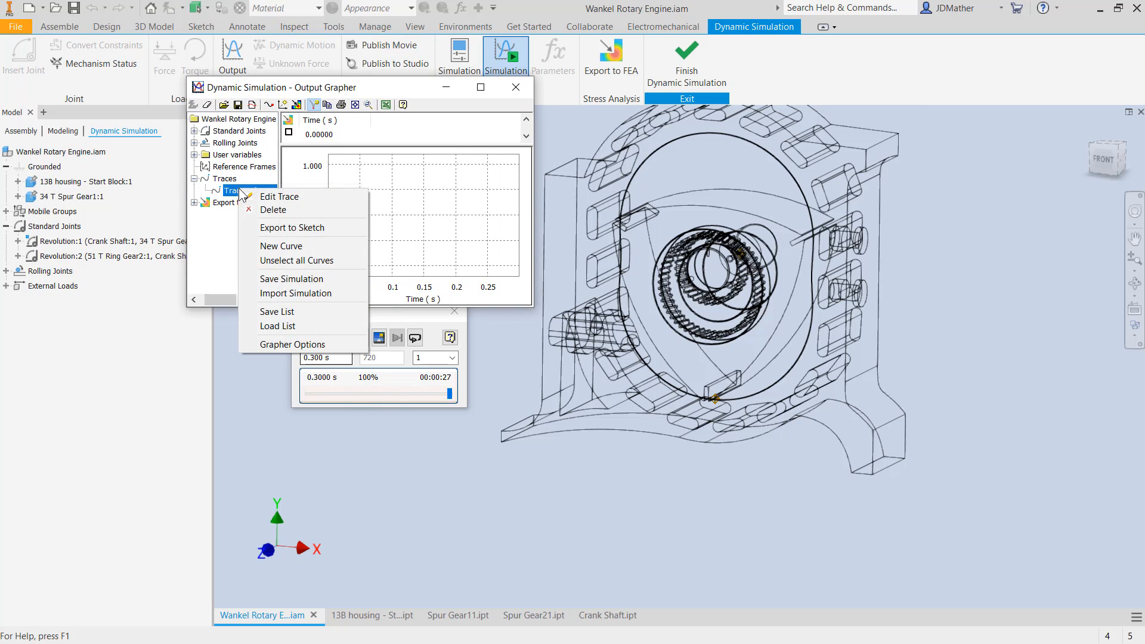
{"action": "left_click", "coordinate": [266, 228]}
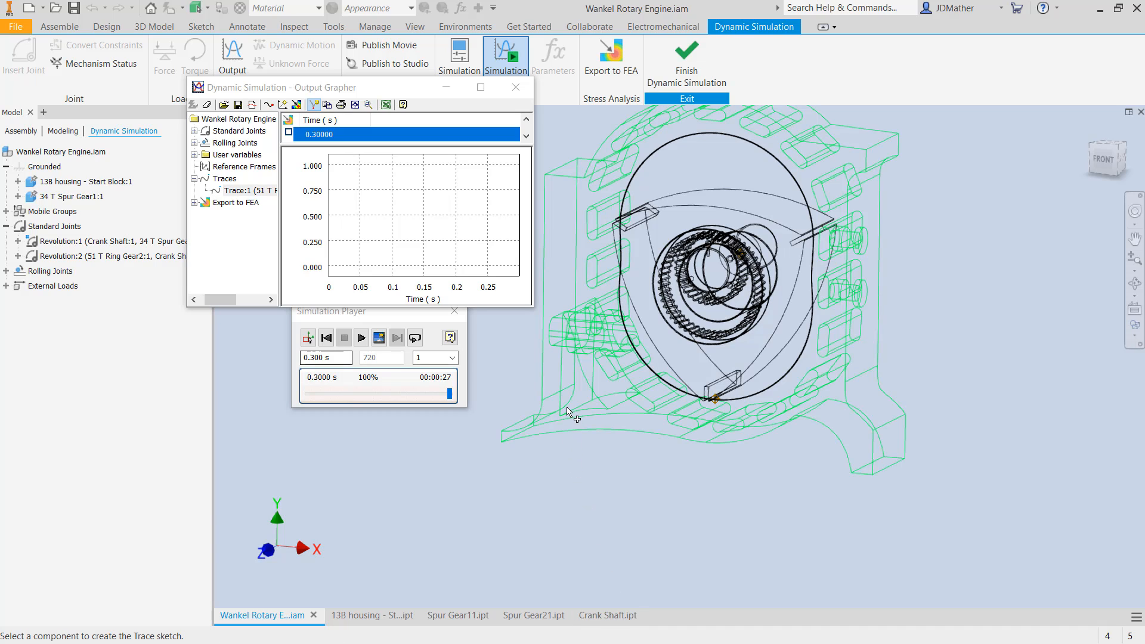
{"action": "left_click", "coordinate": [687, 62]}
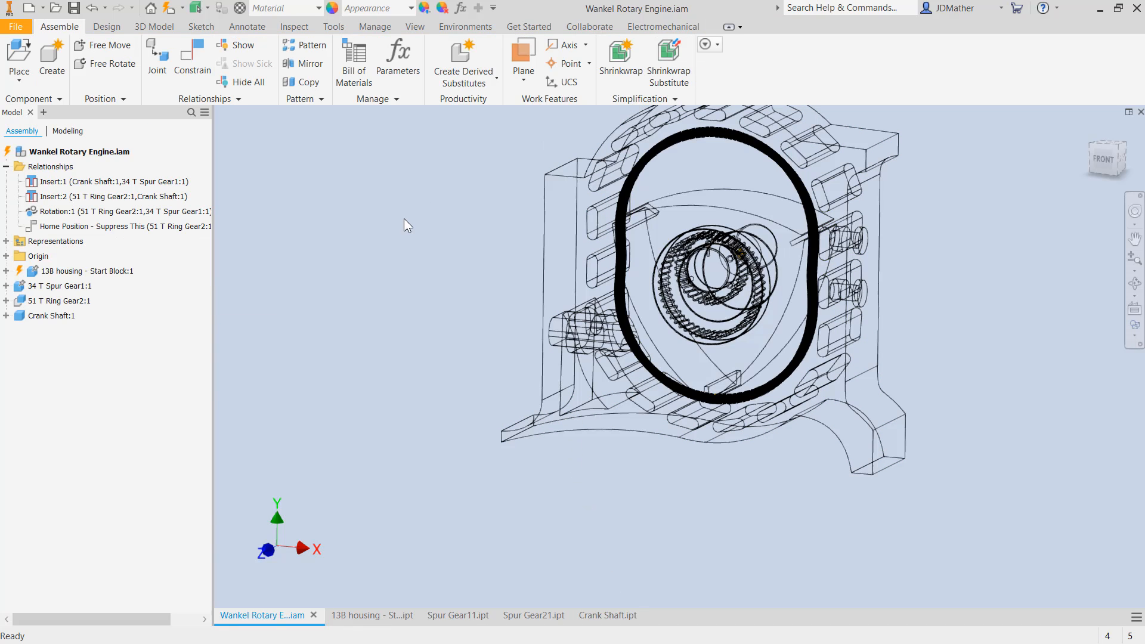
- In the 13B housing part, cut the traced profile symmetrically through all and move the End of Part marker below Extrusion3
{"action": "right_click", "coordinate": [100, 272]}
{"action": "left_click", "coordinate": [120, 264]}
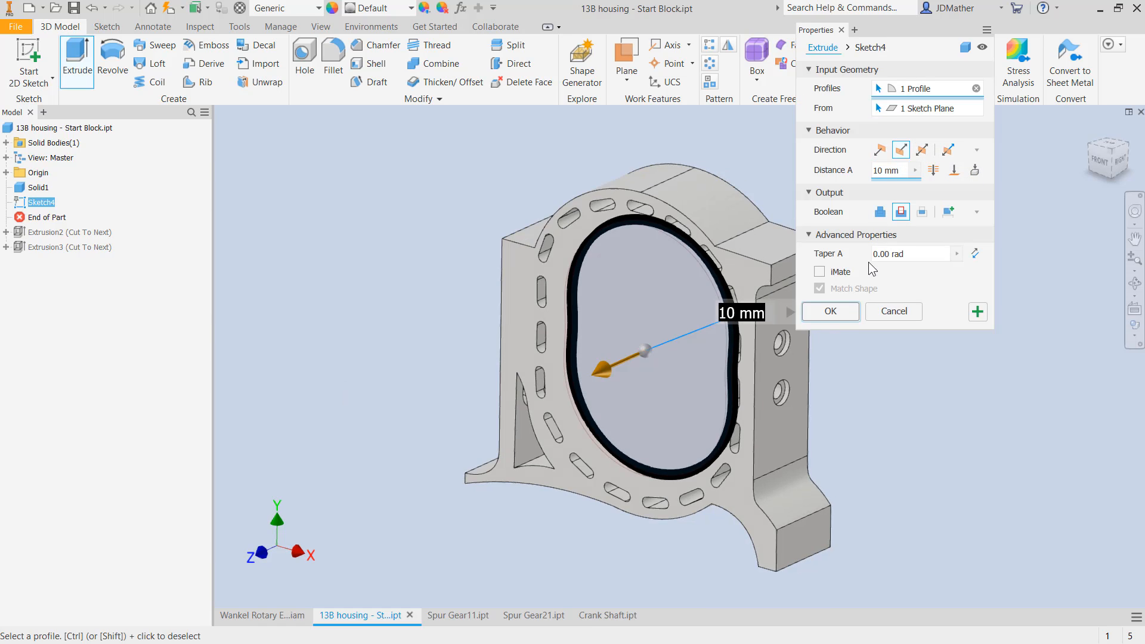
{"action": "left_click", "coordinate": [935, 170]}
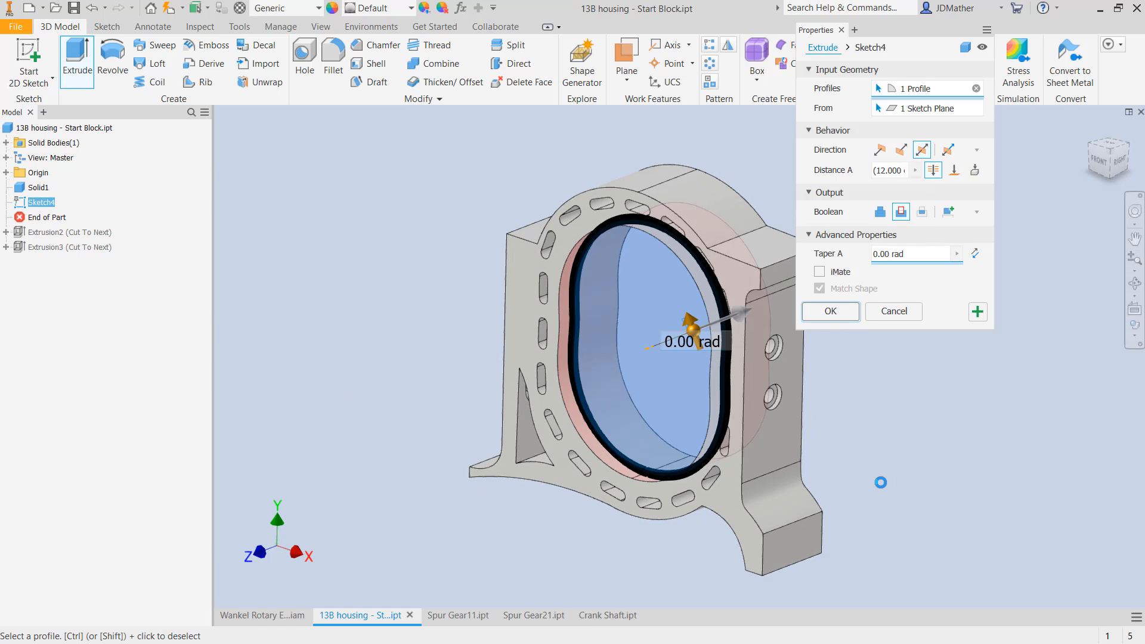
{"action": "key", "text": "Return"}
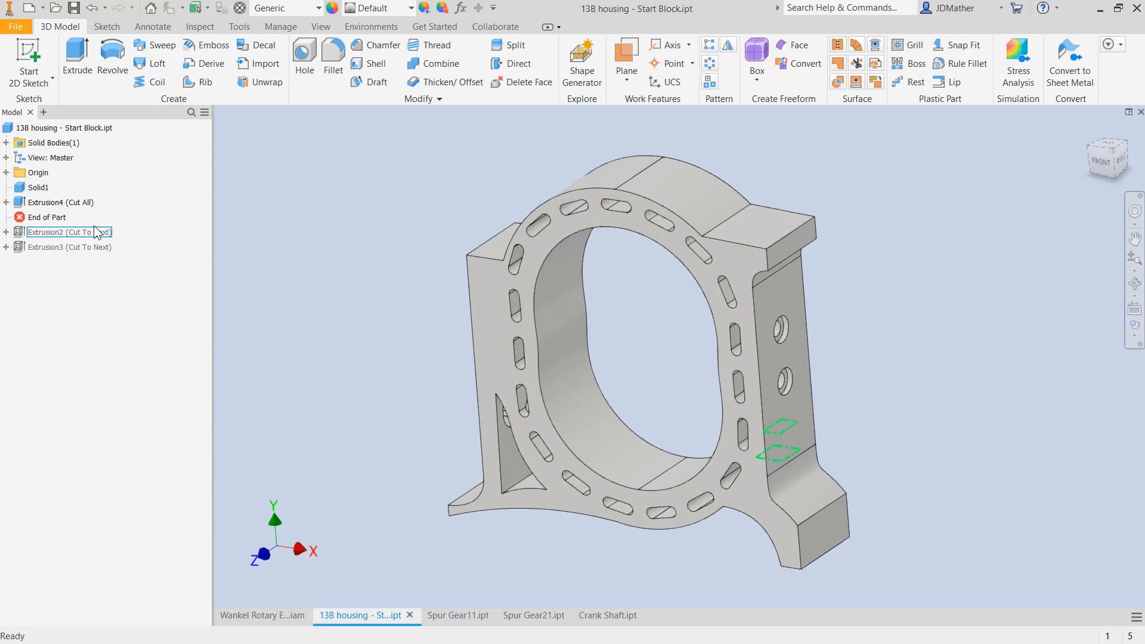
{"action": "left_click_drag", "start_coordinate": [46, 217], "coordinate": [58, 251]}
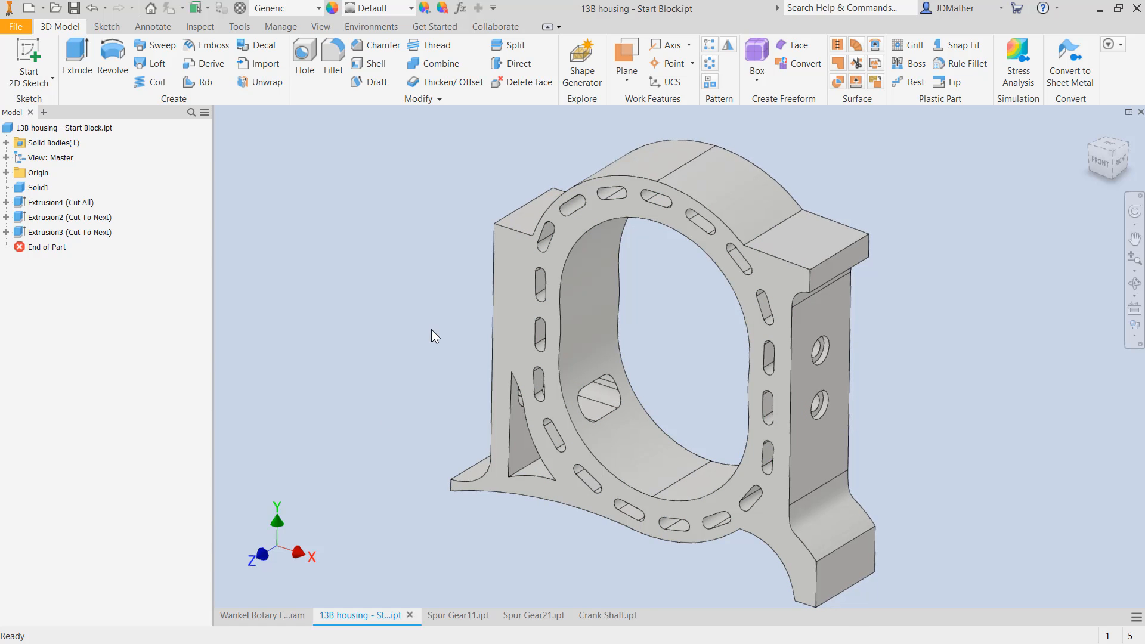
- Switch to the Wankel Rotary Engine assembly and apply the Shaded with edges visual style
{"action": "left_click", "coordinate": [262, 615]}
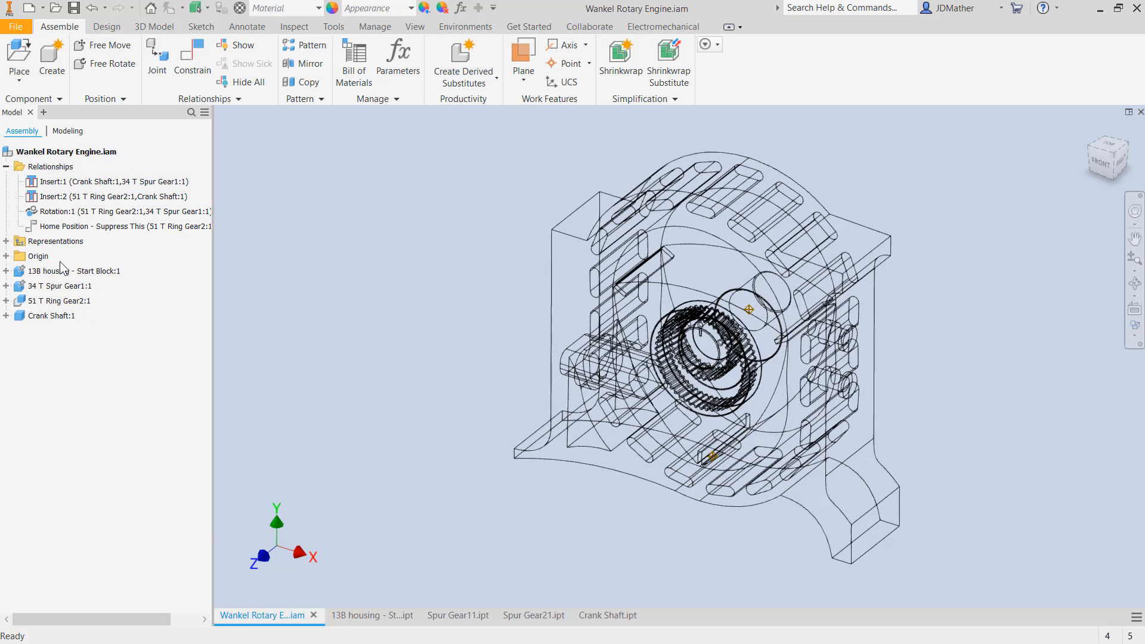
{"action": "left_click", "coordinate": [1135, 341]}
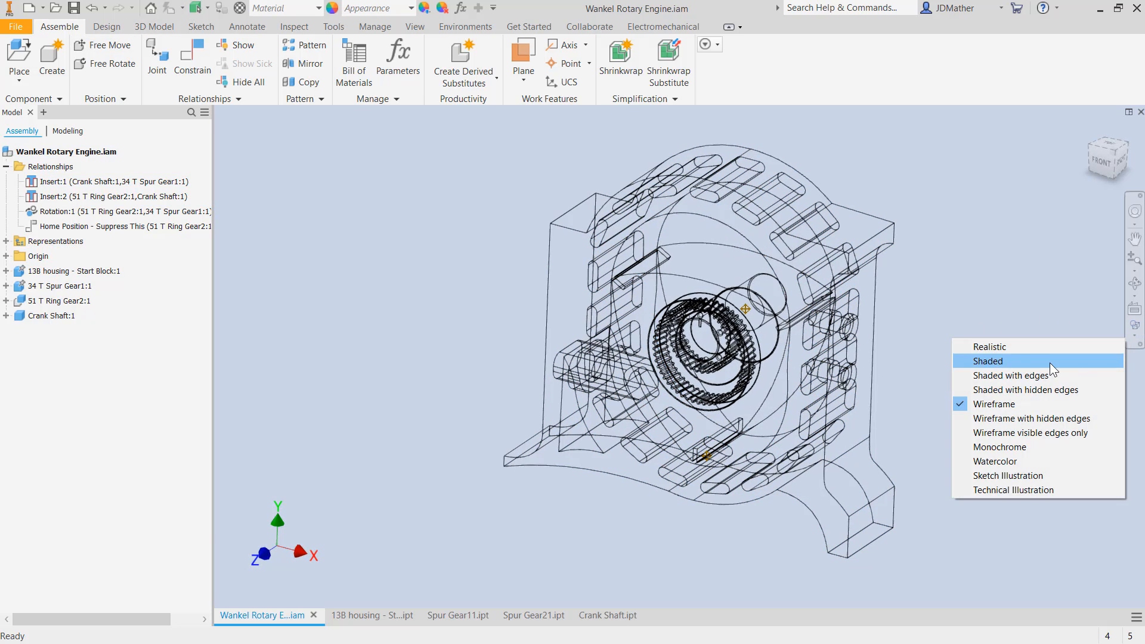
{"action": "left_click", "coordinate": [1015, 375]}
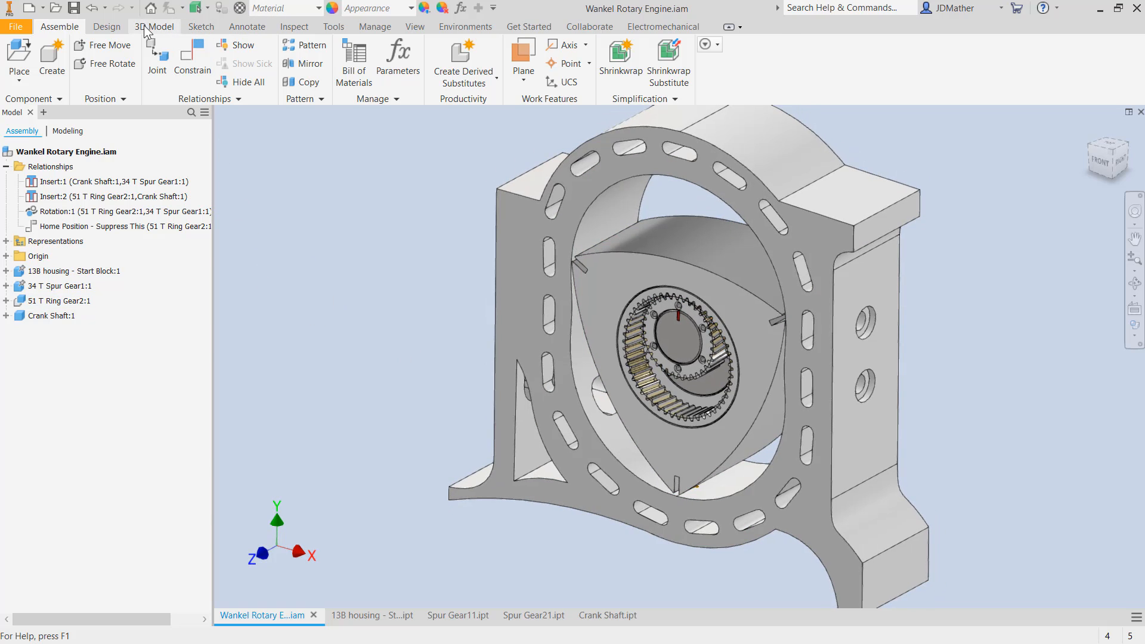
- Turn off the visibility of user work points in the assembly and save it
{"action": "left_click", "coordinate": [415, 26]}
{"action": "left_click", "coordinate": [30, 66]}
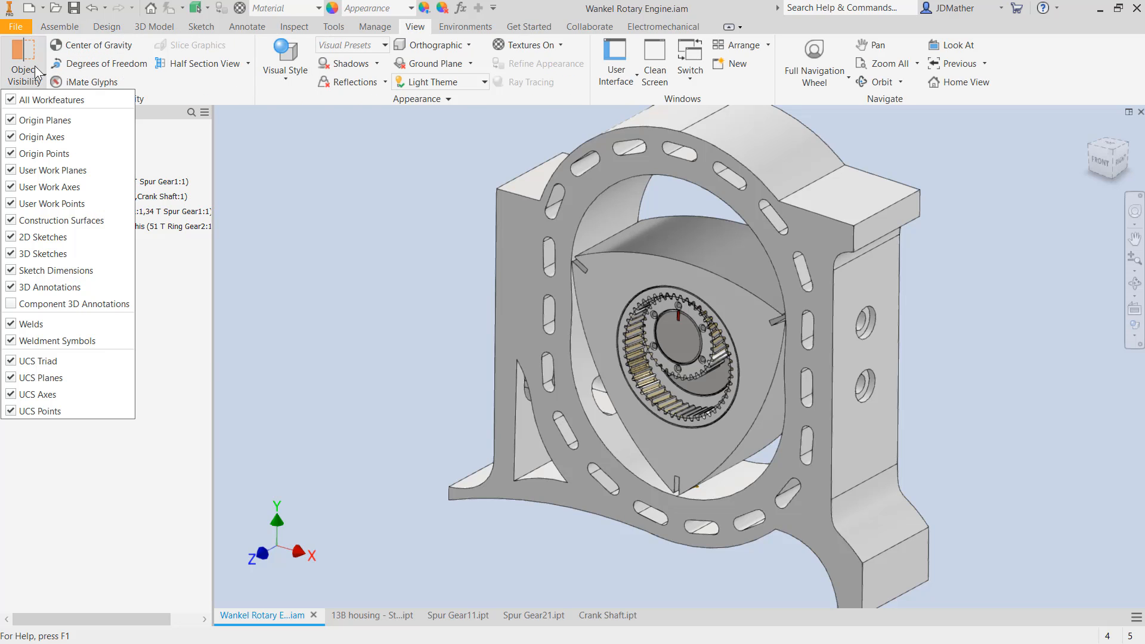
{"action": "left_click", "coordinate": [11, 204]}
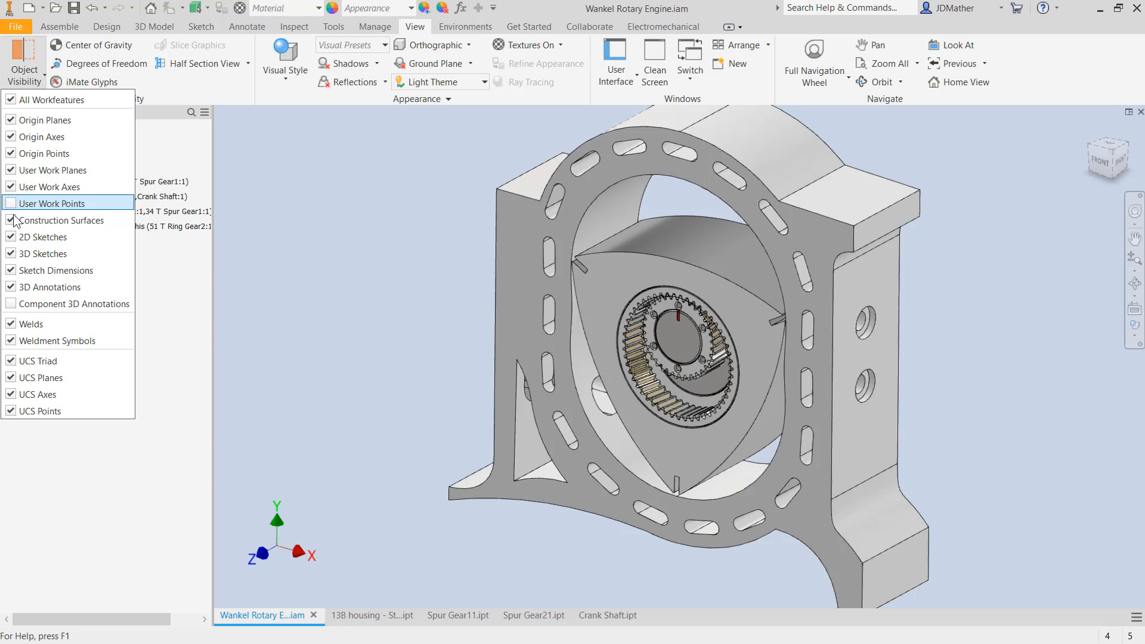
{"action": "left_click", "coordinate": [265, 263]}
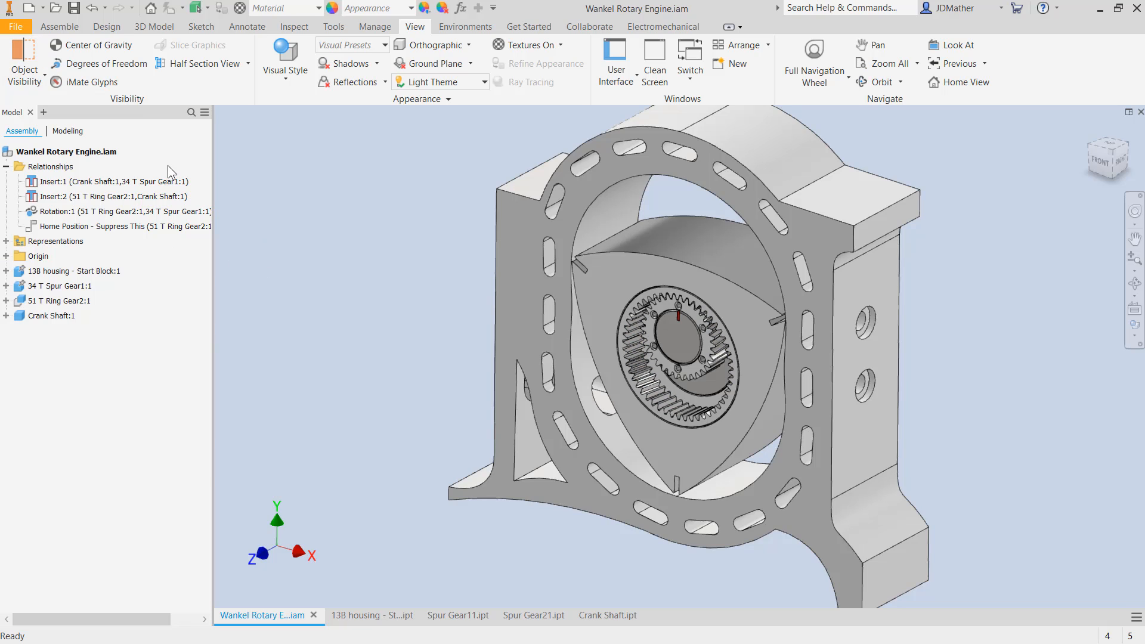
{"action": "key", "text": "ctrl+s"}
- Reopen the Dynamic Simulation environment and delete the ring gear's trace in the Output Grapher
{"action": "left_click", "coordinate": [467, 26]}
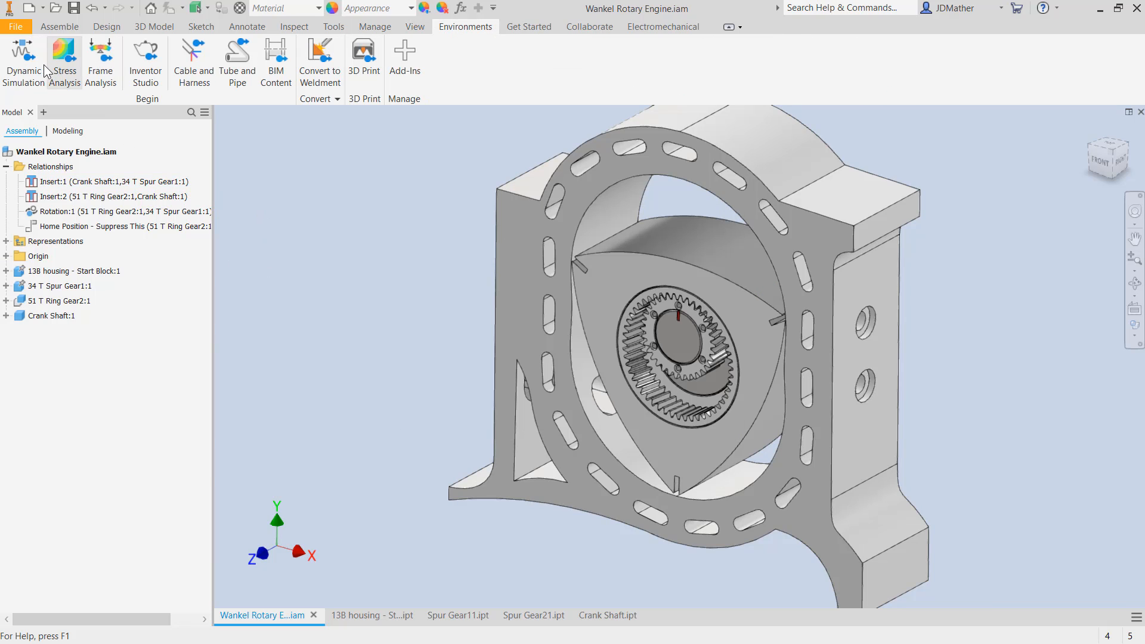
{"action": "left_click", "coordinate": [25, 64]}
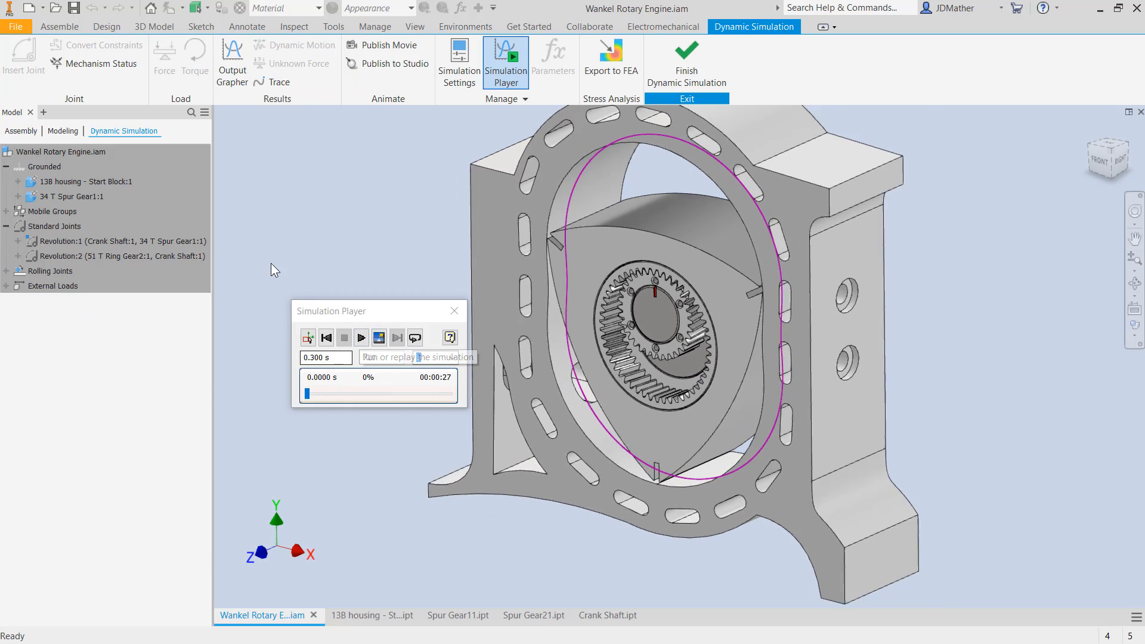
{"action": "left_click", "coordinate": [232, 59]}
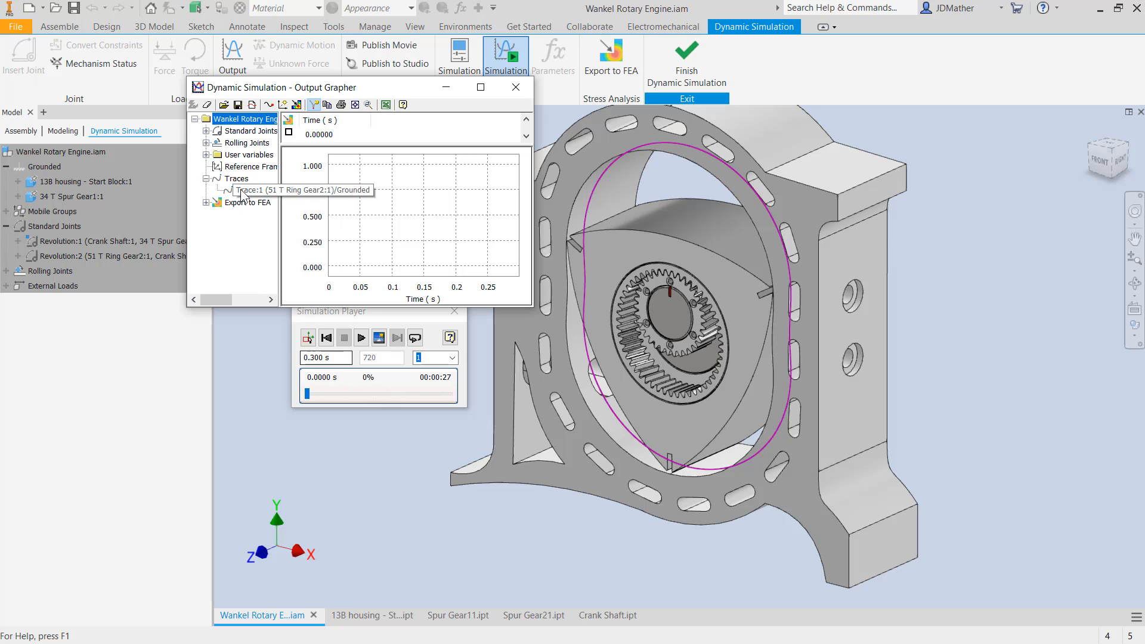
{"action": "right_click", "coordinate": [239, 188]}
{"action": "left_click", "coordinate": [263, 214]}
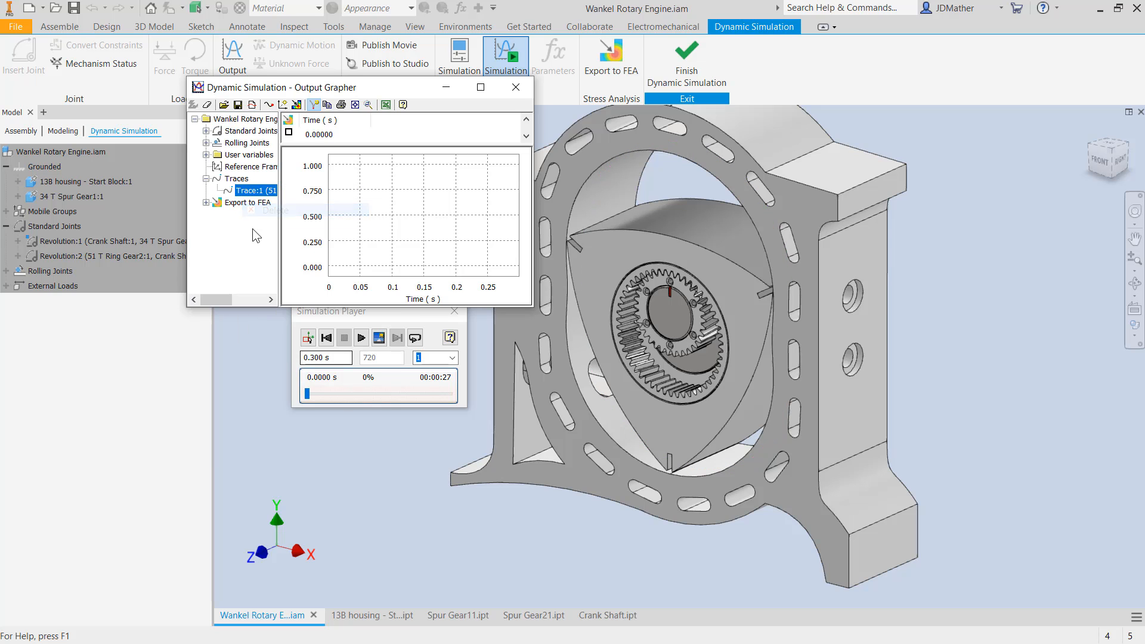
- Rewind the simulation and run it in full to examine the rotor's motion inside the cut housing
{"action": "left_click", "coordinate": [326, 338]}
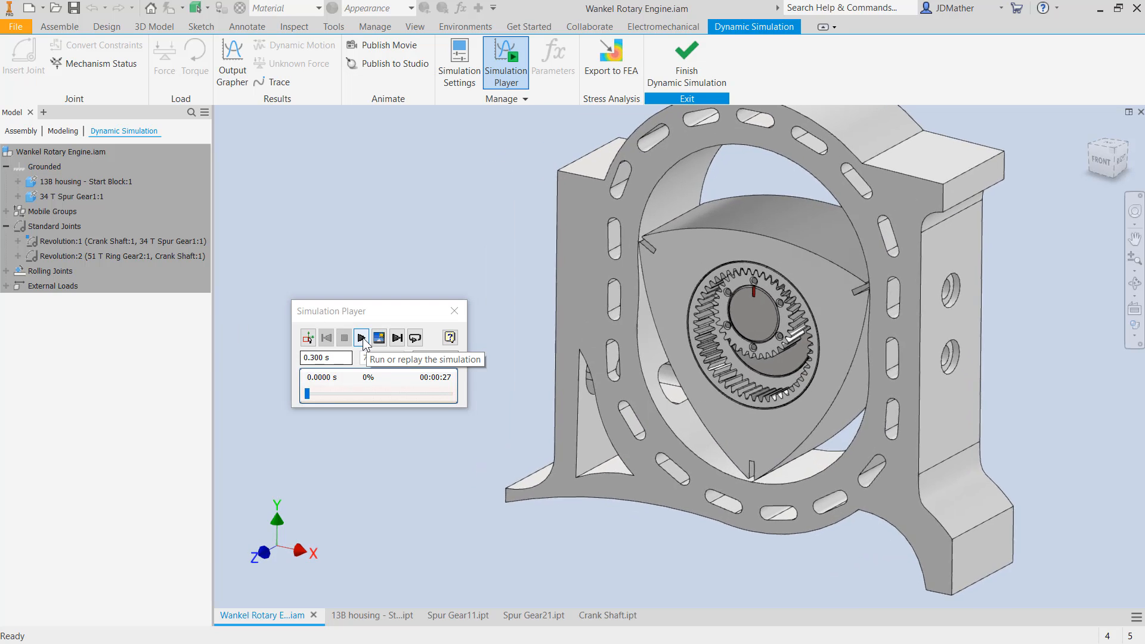
{"action": "left_click", "coordinate": [361, 339]}
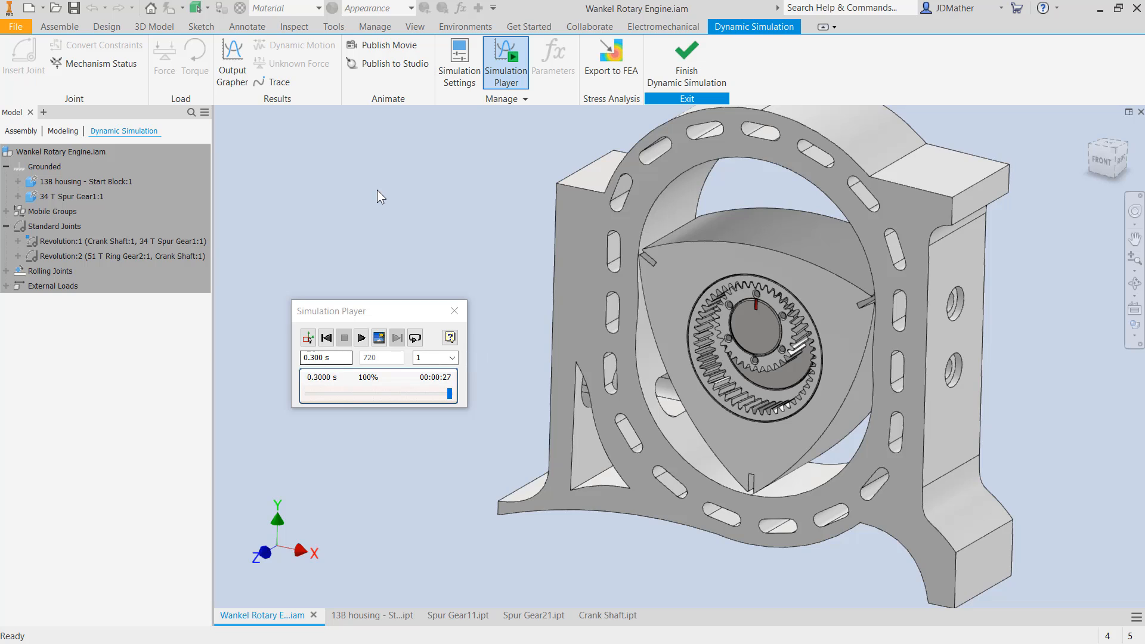
{"action": "scroll", "coordinate": [474, 233], "scroll_direction": "down", "scroll_amount": 1}
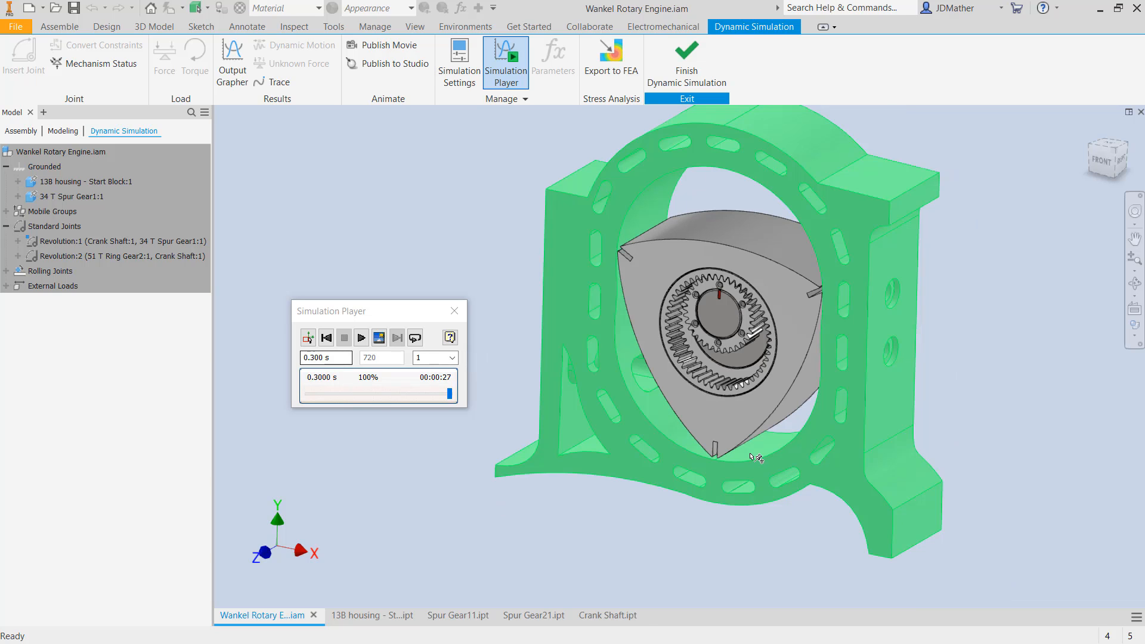